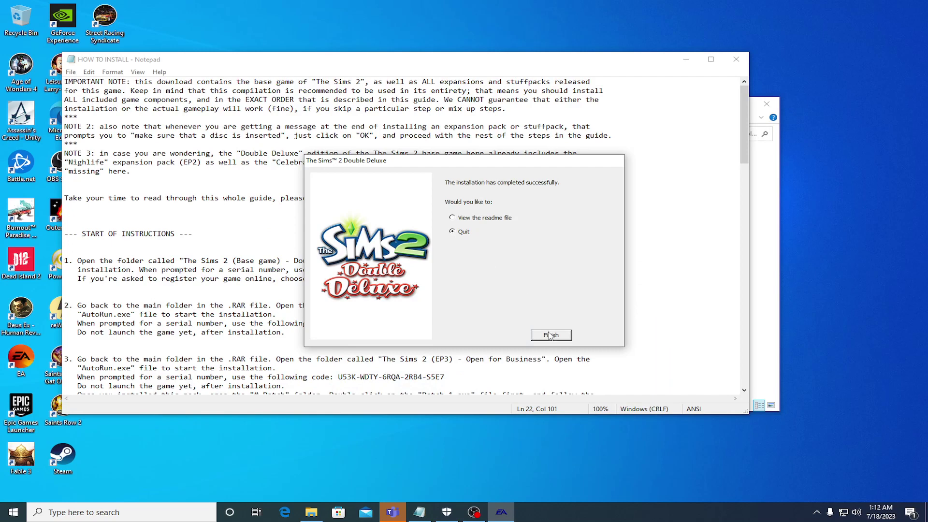
Step: Finish the Double Deluxe installer, move the Notepad guide aside, and open The Sims 2 - The Complete Collection
{"action": "left_click", "coordinate": [552, 335]}
{"action": "scroll", "coordinate": [183, 268], "scroll_direction": "down", "scroll_amount": 3}
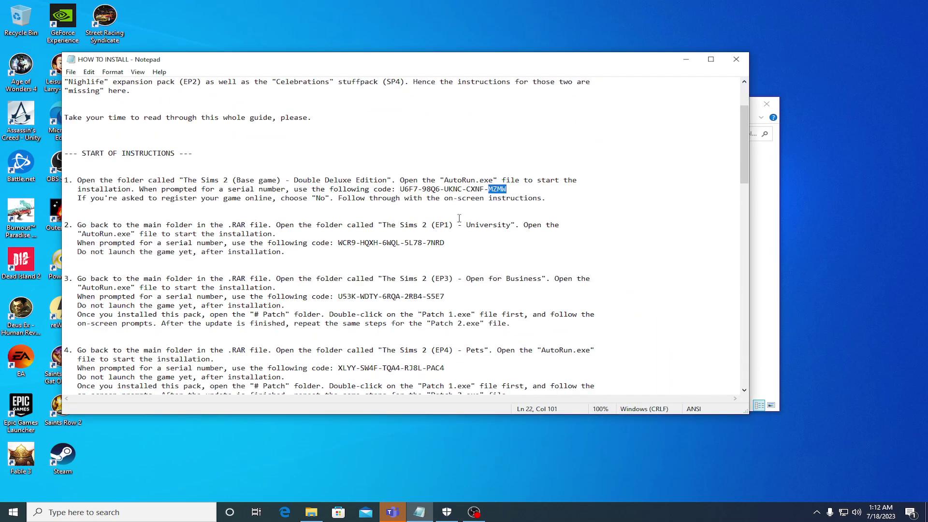
{"action": "left_click_drag", "start_coordinate": [536, 68], "coordinate": [828, 274]}
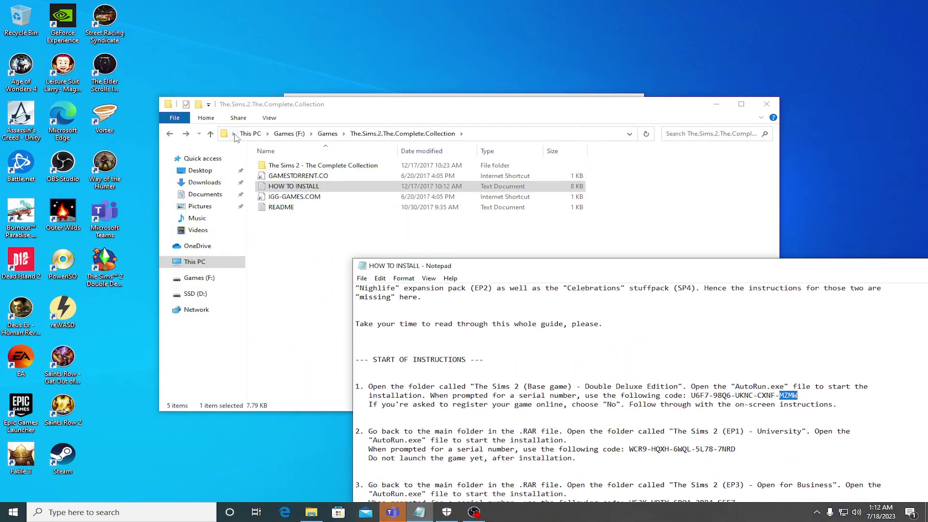
{"action": "double_click", "coordinate": [300, 166]}
Step: Open the EP1 - University folder, run its installer in English, and quit at the disk 1 prompt
{"action": "double_click", "coordinate": [300, 175]}
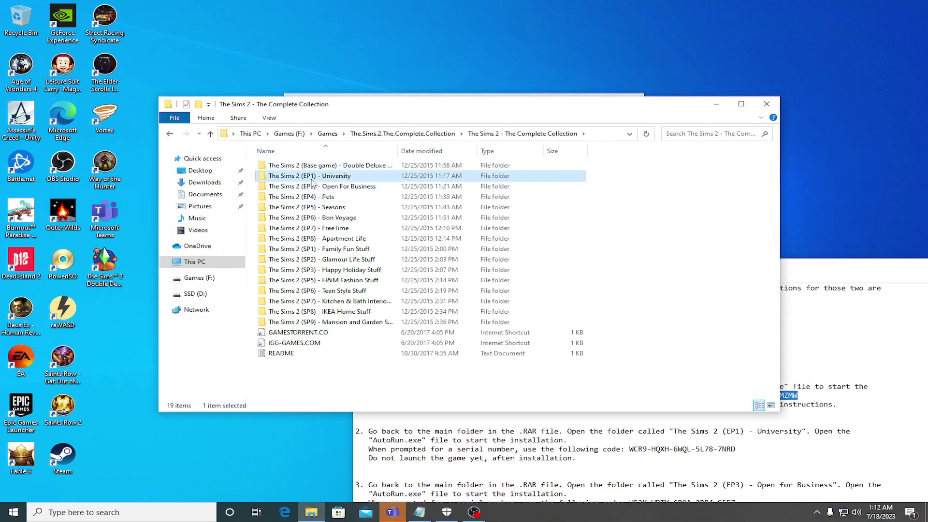
{"action": "left_click", "coordinate": [278, 231]}
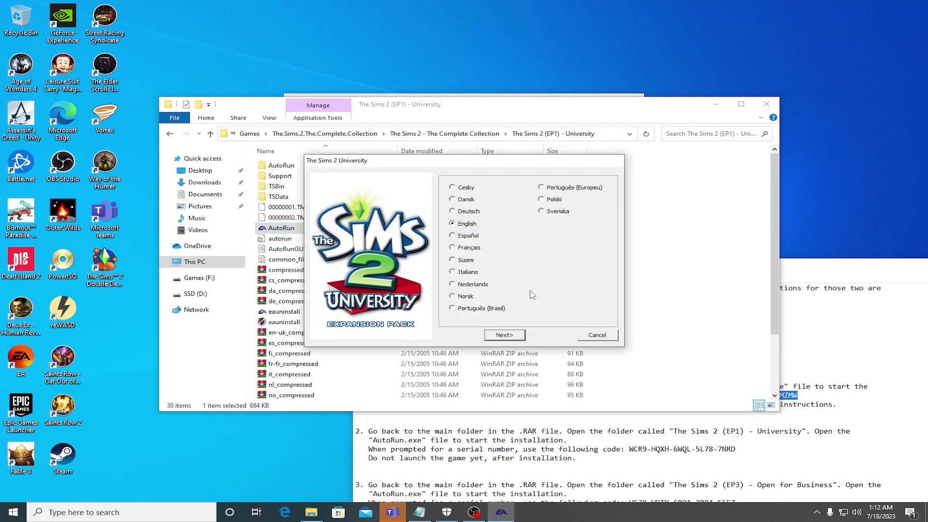
{"action": "left_click", "coordinate": [515, 336]}
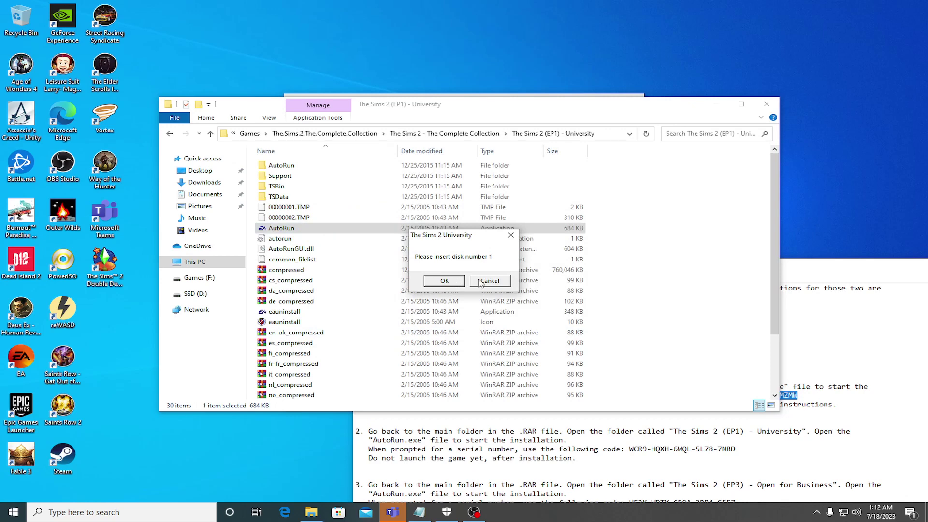
{"action": "left_click", "coordinate": [445, 281]}
{"action": "left_click", "coordinate": [489, 282]}
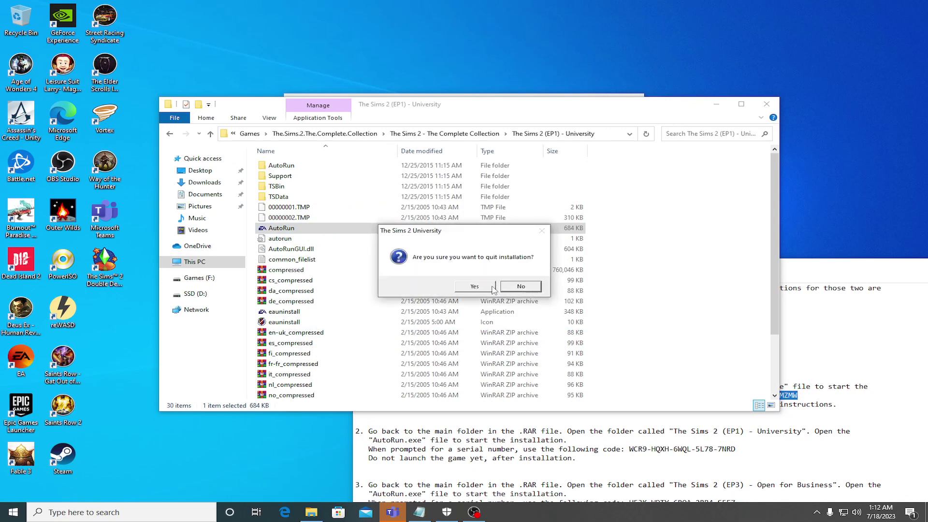
{"action": "left_click", "coordinate": [493, 288]}
{"action": "scroll", "coordinate": [325, 259], "scroll_direction": "down", "scroll_amount": 3}
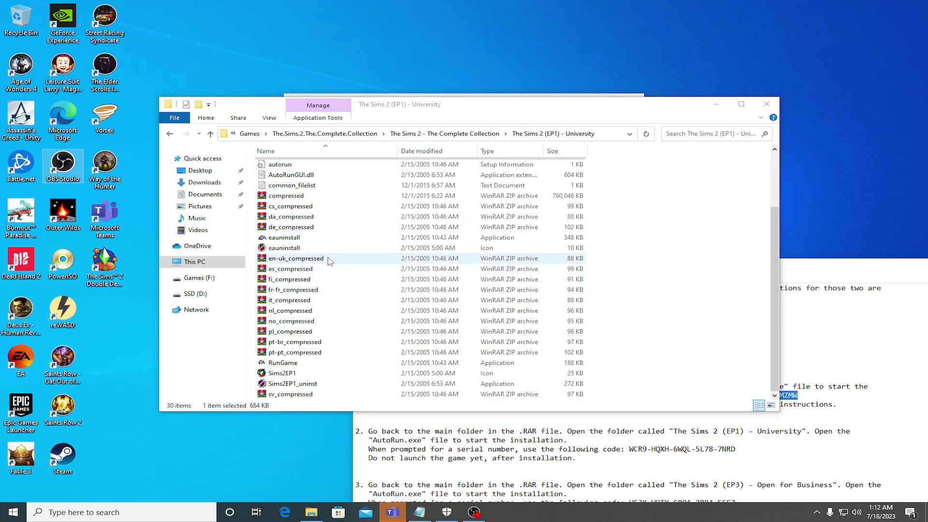
{"action": "scroll", "coordinate": [327, 250], "scroll_direction": "up", "scroll_amount": 3}
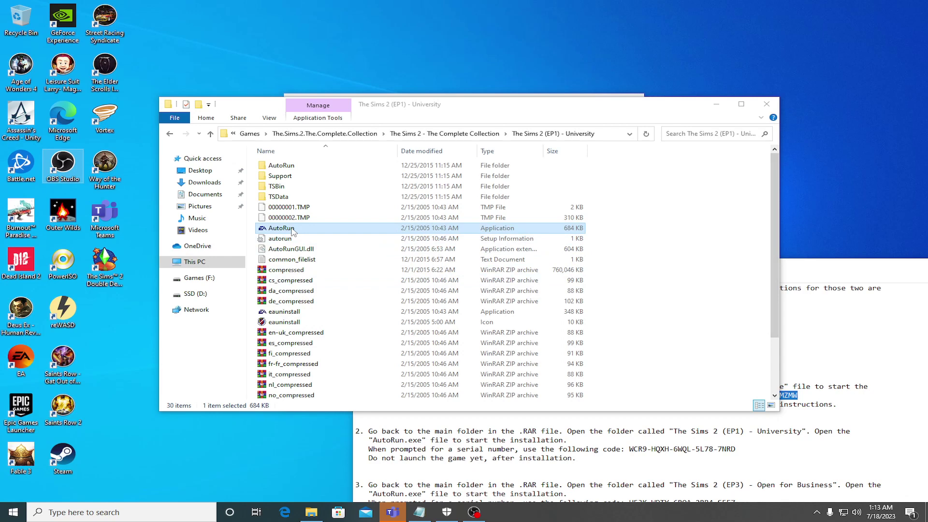
Step: Peek into AutoRun, rerun and quit the University installer, then open the Base game - Double Deluxe Edition folder
{"action": "left_click", "coordinate": [281, 165]}
{"action": "double_click", "coordinate": [282, 165]}
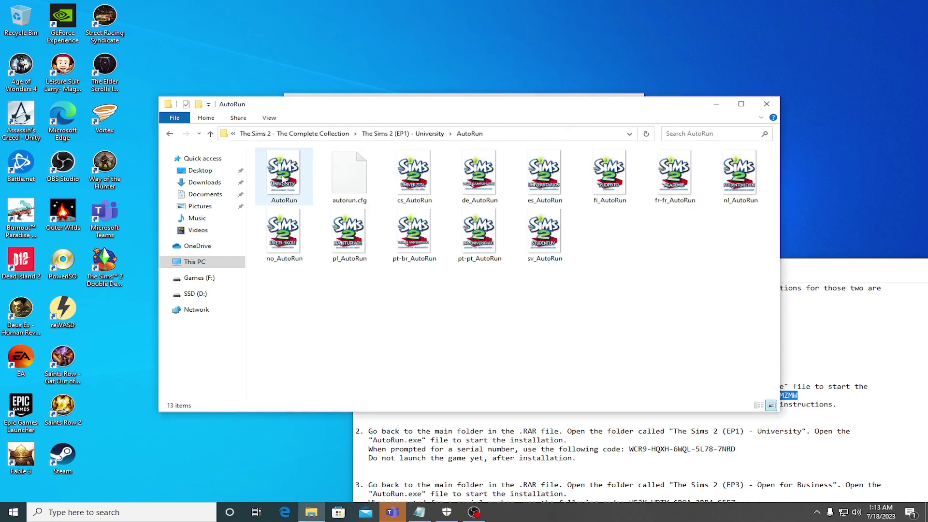
{"action": "left_click", "coordinate": [169, 134]}
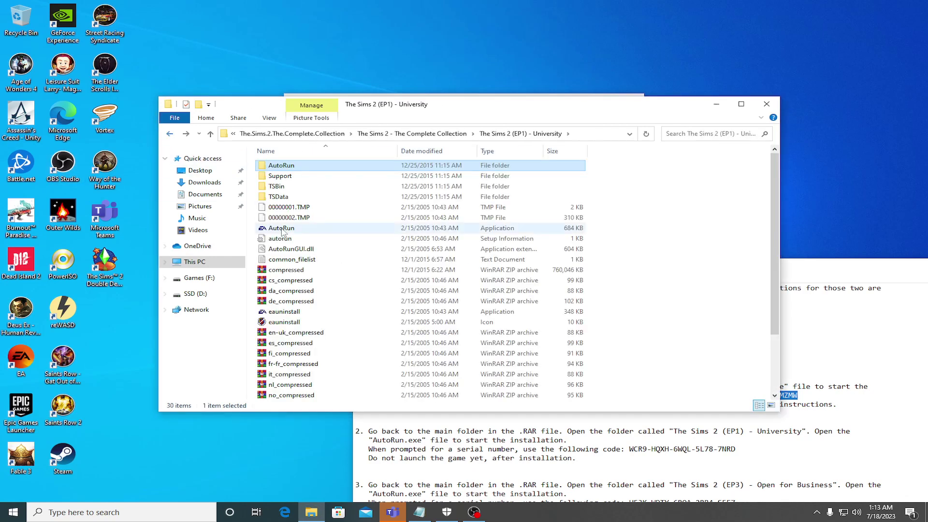
{"action": "double_click", "coordinate": [284, 230]}
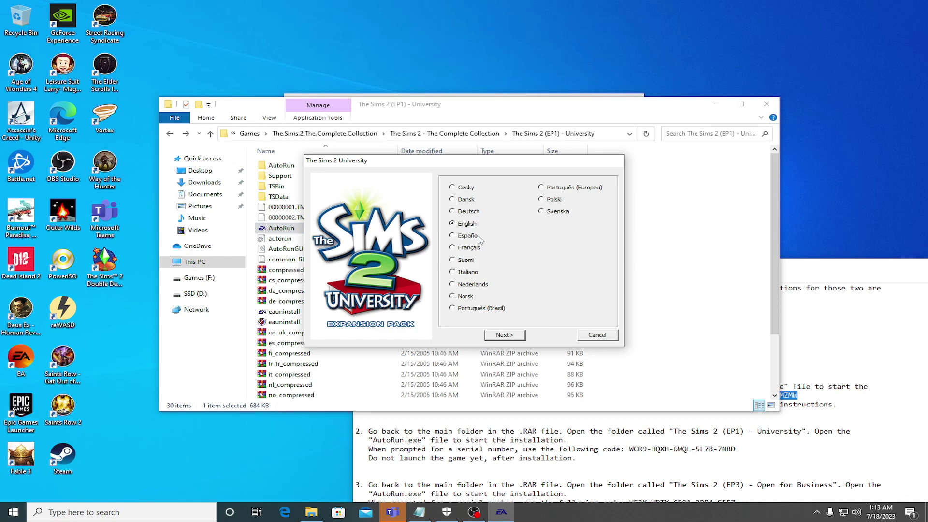
{"action": "left_click", "coordinate": [505, 335]}
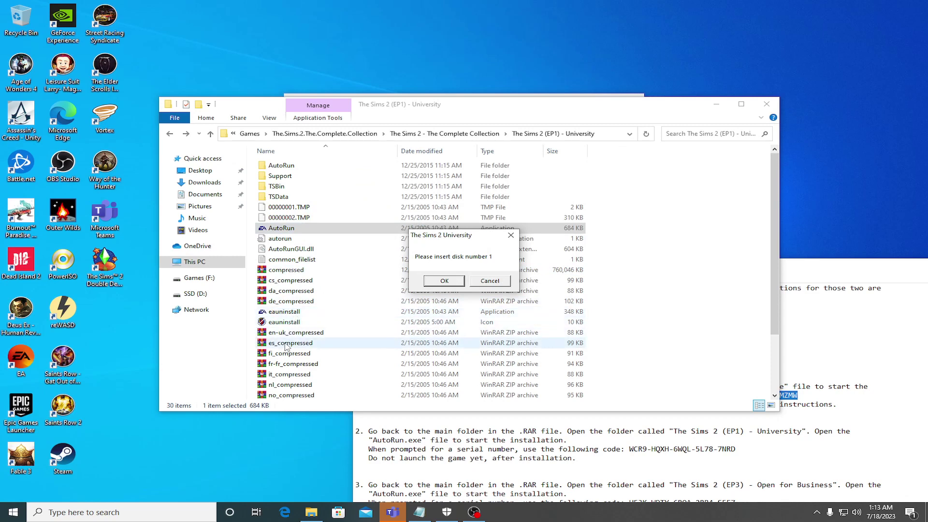
{"action": "left_click", "coordinate": [490, 280]}
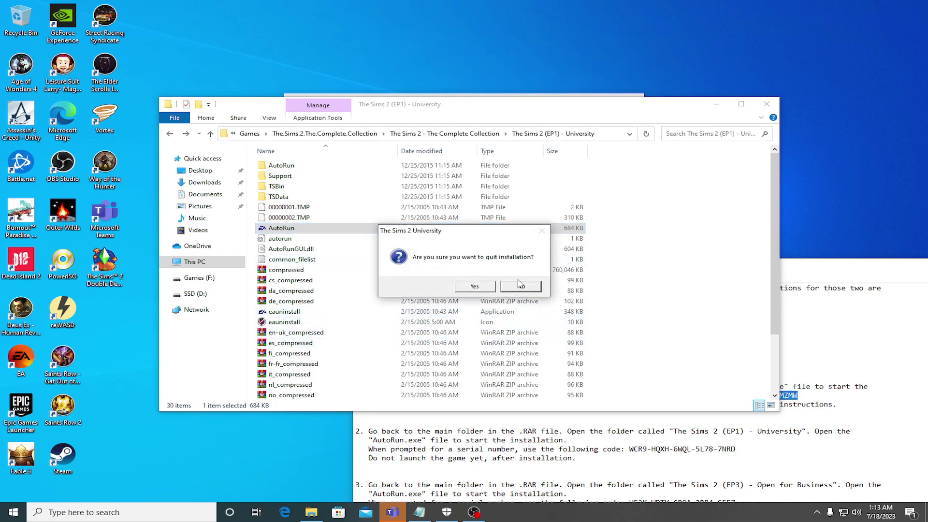
{"action": "left_click", "coordinate": [474, 287]}
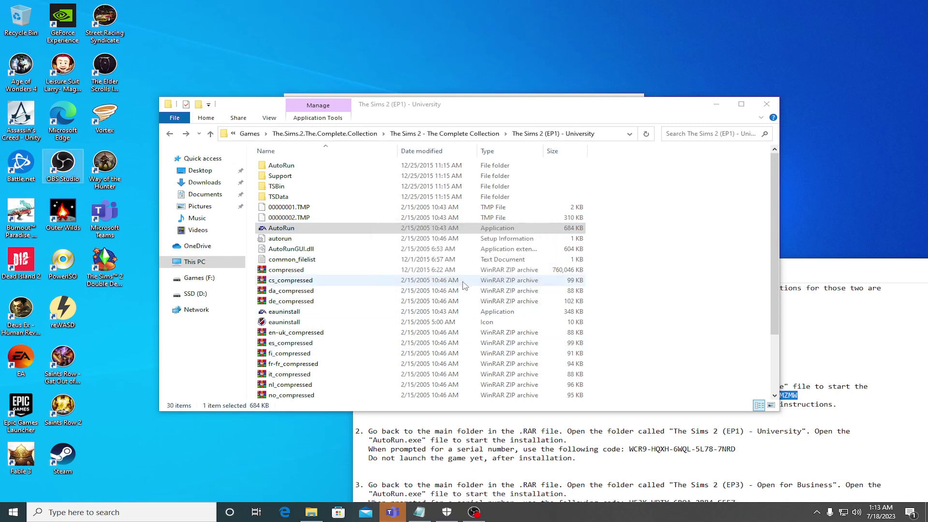
{"action": "left_click", "coordinate": [170, 135]}
{"action": "double_click", "coordinate": [323, 165]}
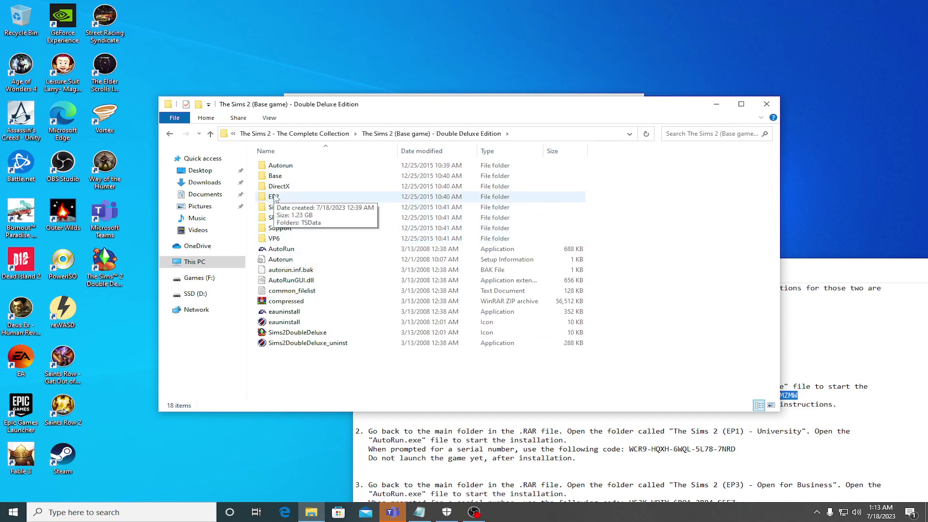
Step: Browse the EP2 and TSData folders, then return to the collection folder
{"action": "double_click", "coordinate": [274, 198]}
{"action": "double_click", "coordinate": [278, 166]}
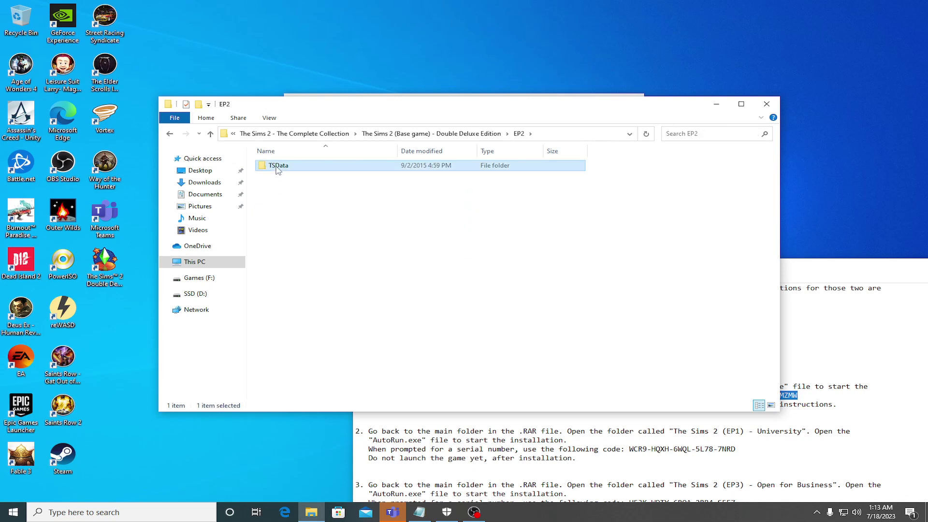
{"action": "left_click", "coordinate": [170, 135]}
{"action": "left_click", "coordinate": [170, 134]}
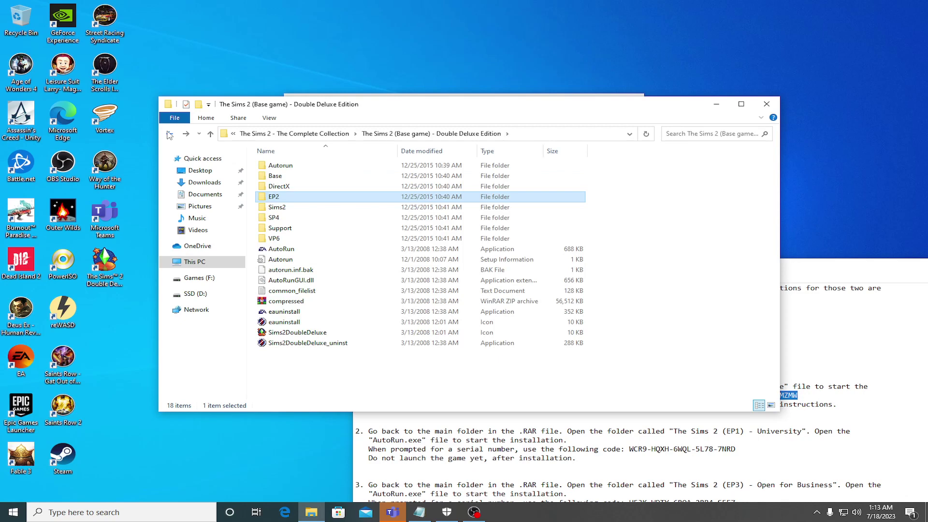
{"action": "left_click", "coordinate": [170, 134]}
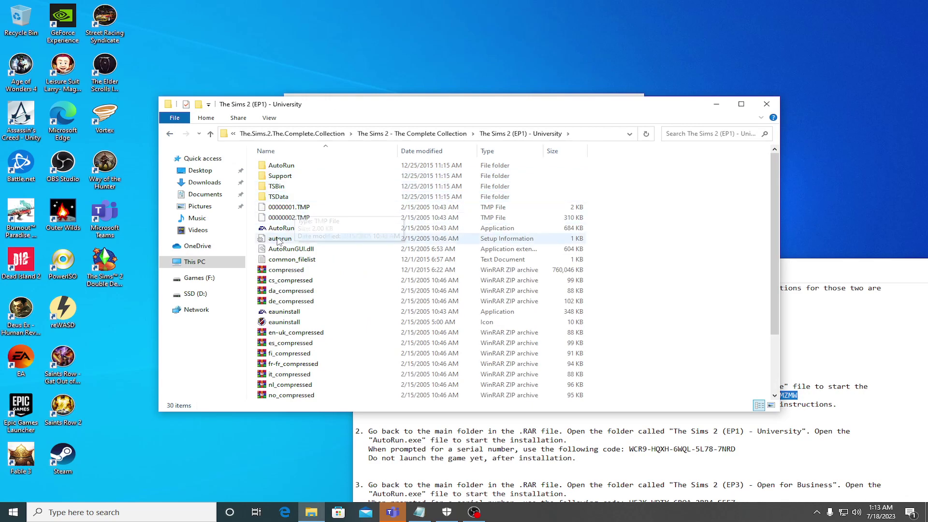
Step: Relaunch the University installer past the language choice and dismiss the disk 1 prompt
{"action": "double_click", "coordinate": [283, 228]}
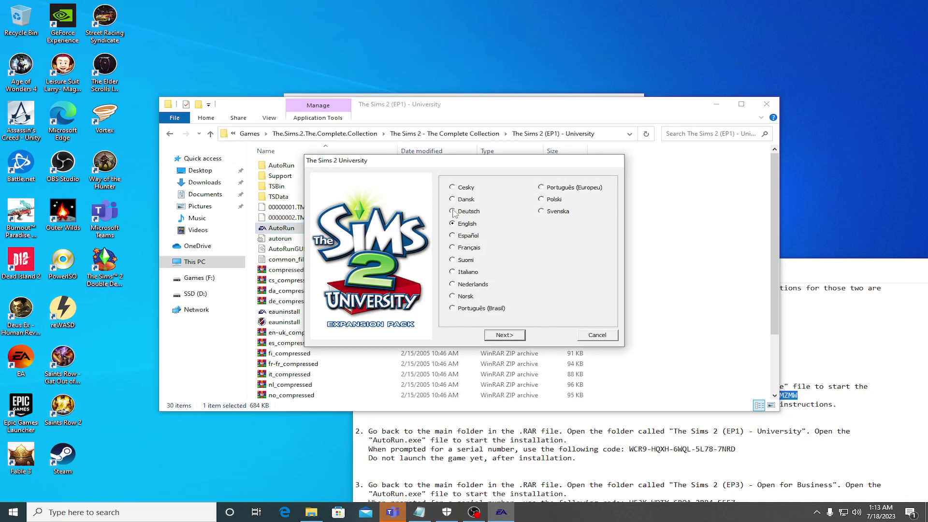
{"action": "left_click", "coordinate": [517, 337]}
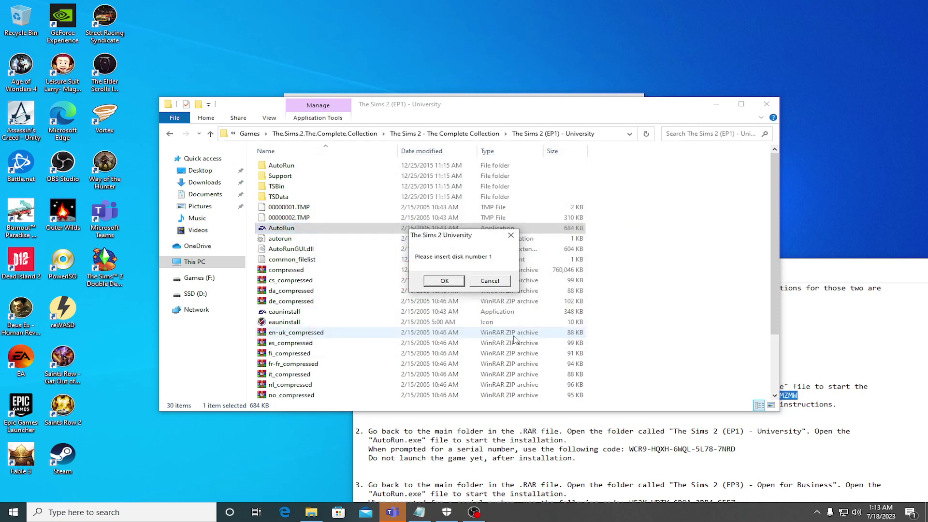
{"action": "left_click", "coordinate": [444, 281]}
{"action": "left_click", "coordinate": [444, 281]}
{"action": "left_click", "coordinate": [443, 281]}
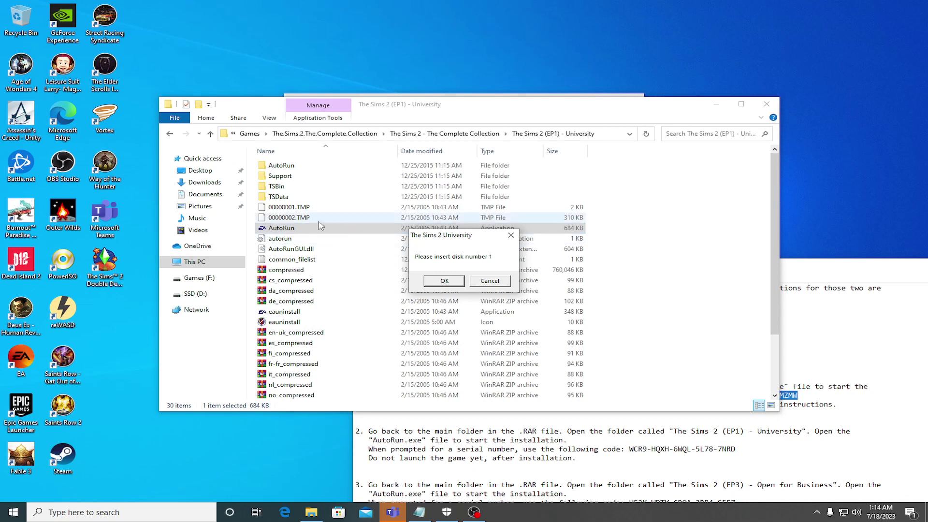
Step: Inspect the TSBin folder's TS2UPD and Sims2EP1 applications, then return to the University folder
{"action": "double_click", "coordinate": [274, 186]}
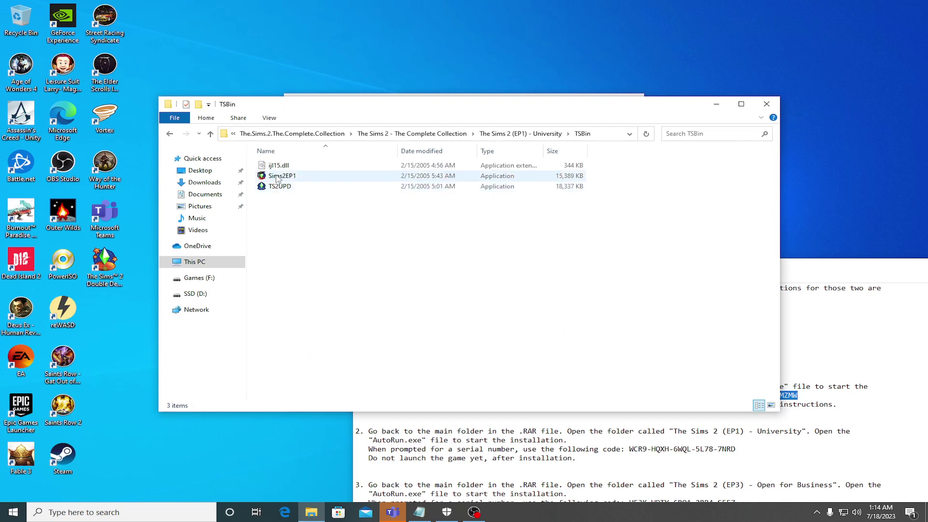
{"action": "left_click", "coordinate": [278, 187]}
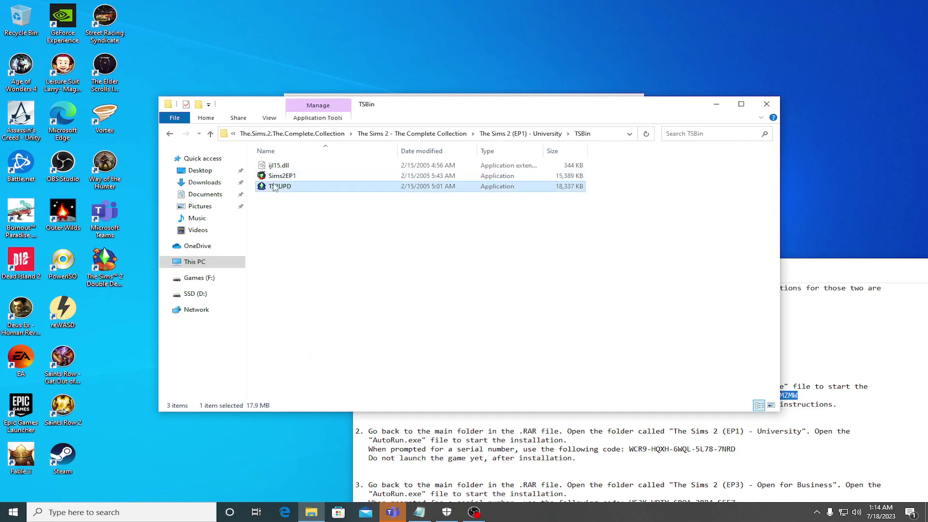
{"action": "left_click", "coordinate": [278, 177]}
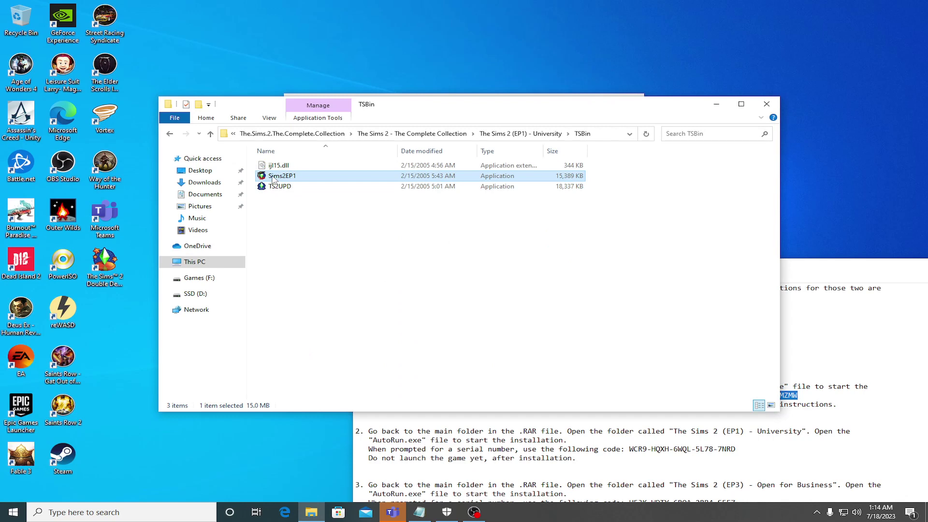
{"action": "left_click", "coordinate": [168, 134]}
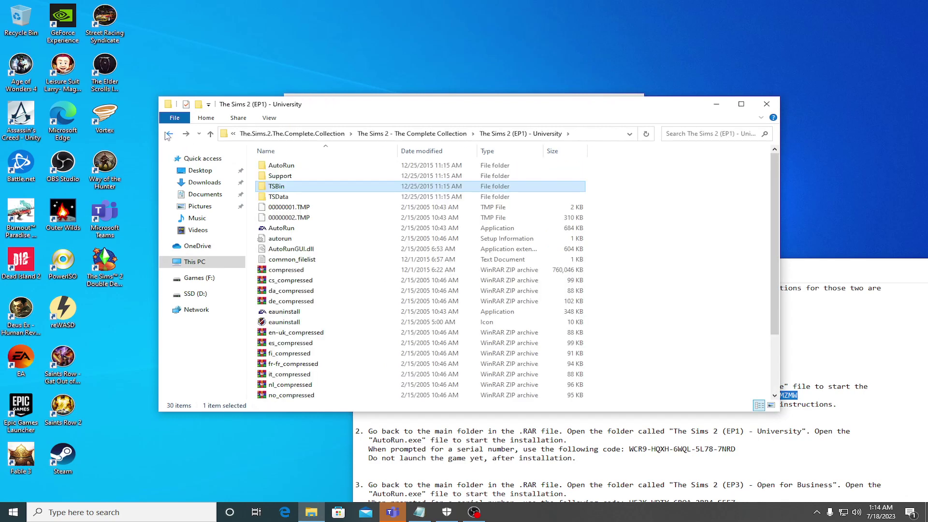
Step: Look inside TSData and its Control folder, then scroll the University listing back to AutoRun
{"action": "double_click", "coordinate": [280, 198]}
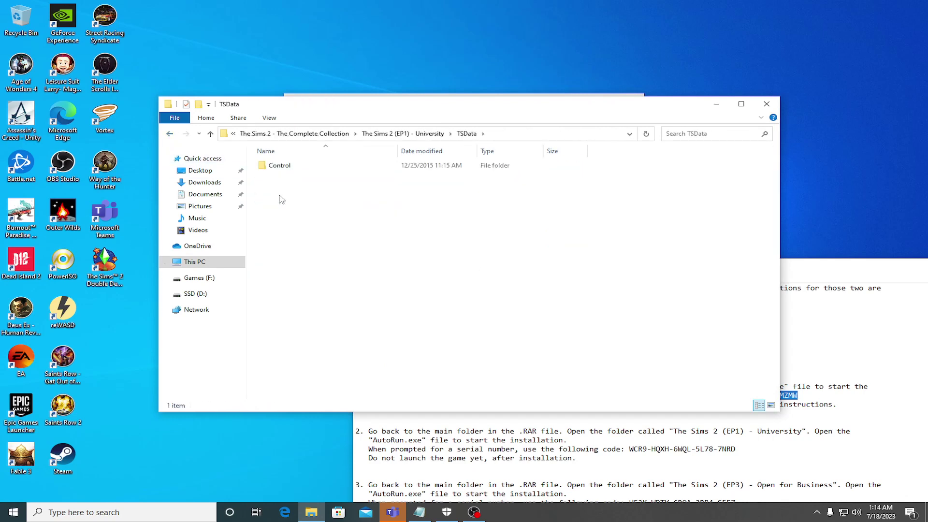
{"action": "double_click", "coordinate": [279, 166]}
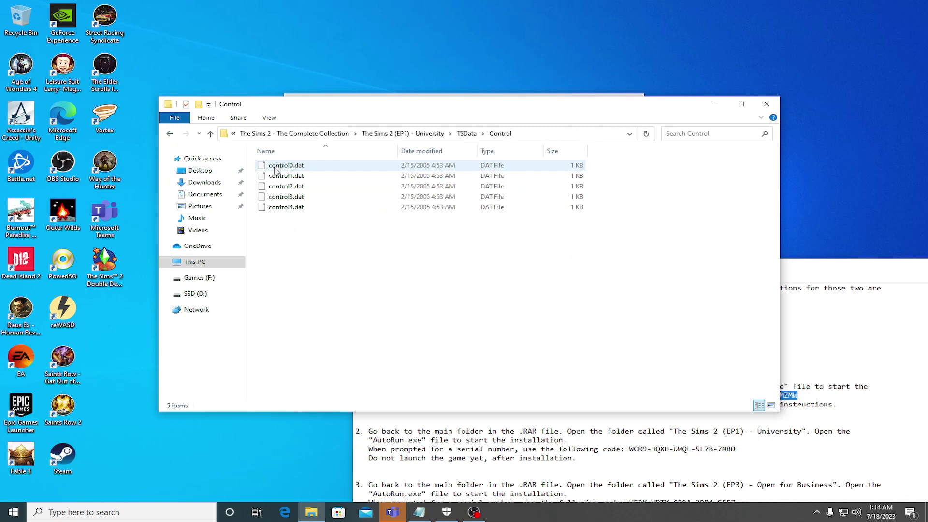
{"action": "left_click", "coordinate": [169, 135]}
{"action": "left_click", "coordinate": [170, 135]}
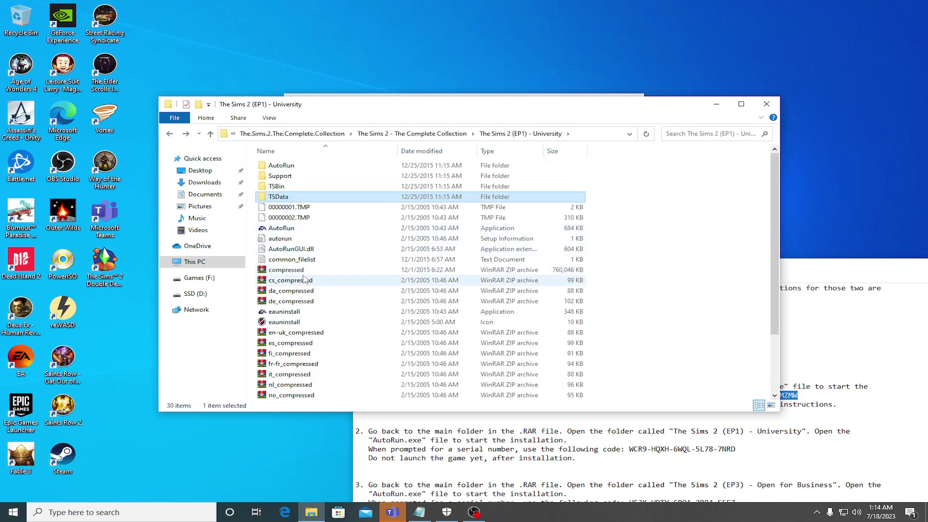
{"action": "scroll", "coordinate": [304, 279], "scroll_direction": "down", "scroll_amount": 3}
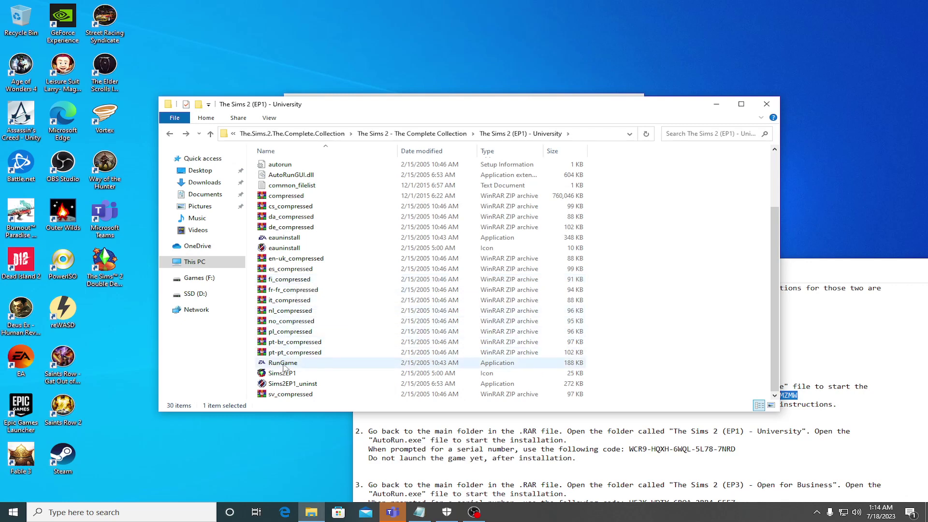
{"action": "mouse_move", "coordinate": [398, 514]}
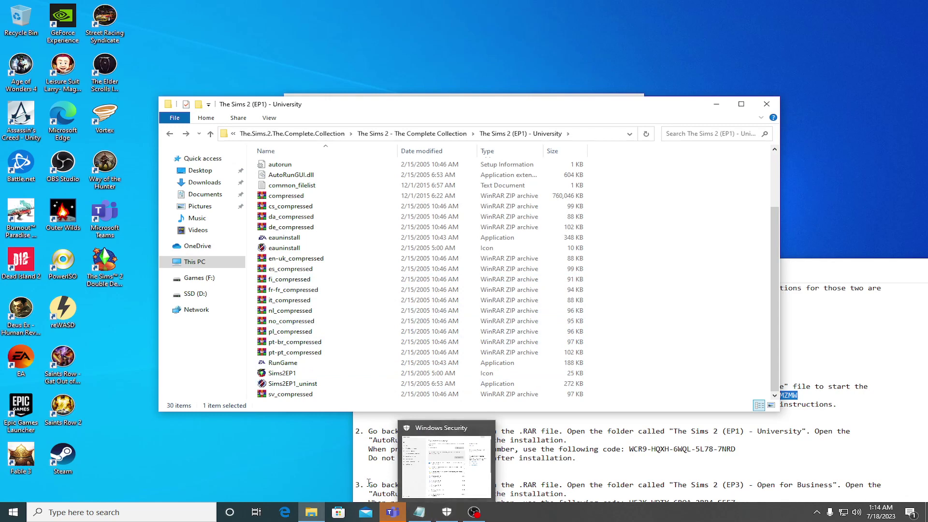
{"action": "left_click", "coordinate": [310, 279]}
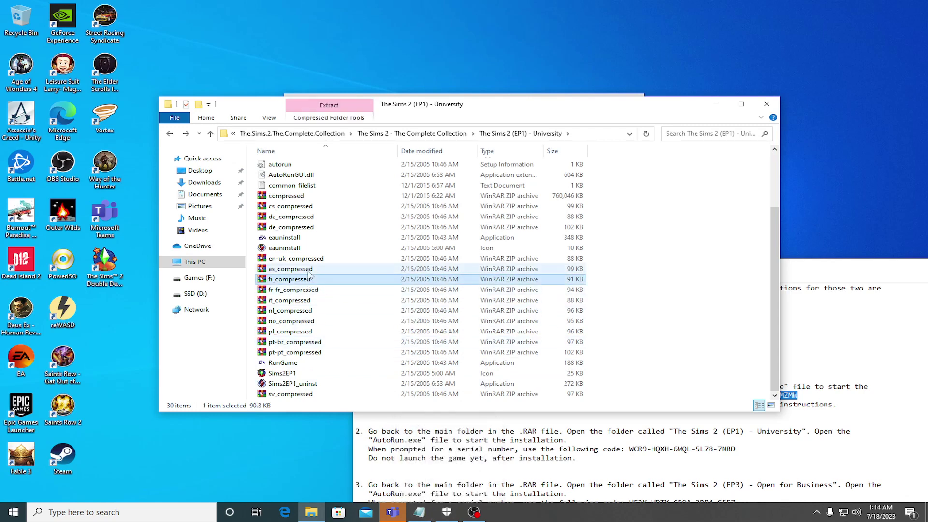
{"action": "scroll", "coordinate": [305, 271], "scroll_direction": "up", "scroll_amount": 3}
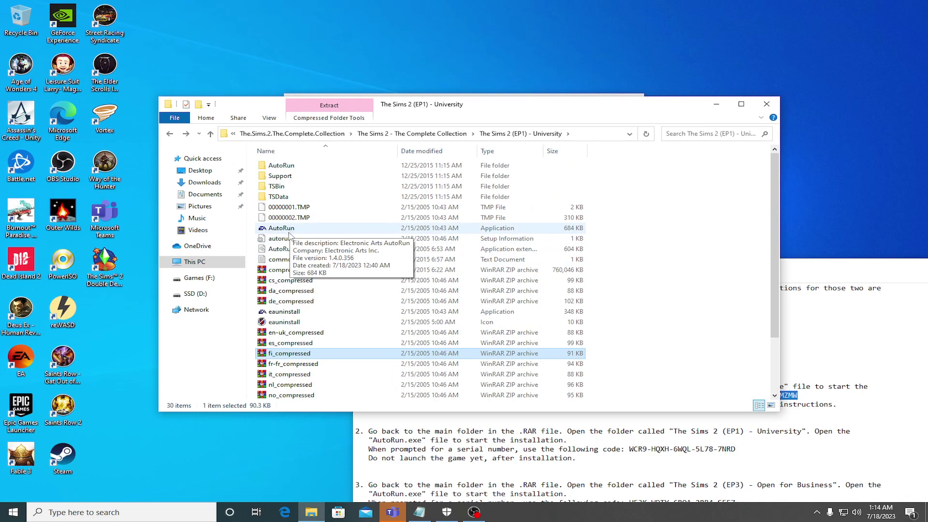
Step: Check Windows Security's protection history, close it, and select the University AutoRun program
{"action": "left_click", "coordinate": [447, 514]}
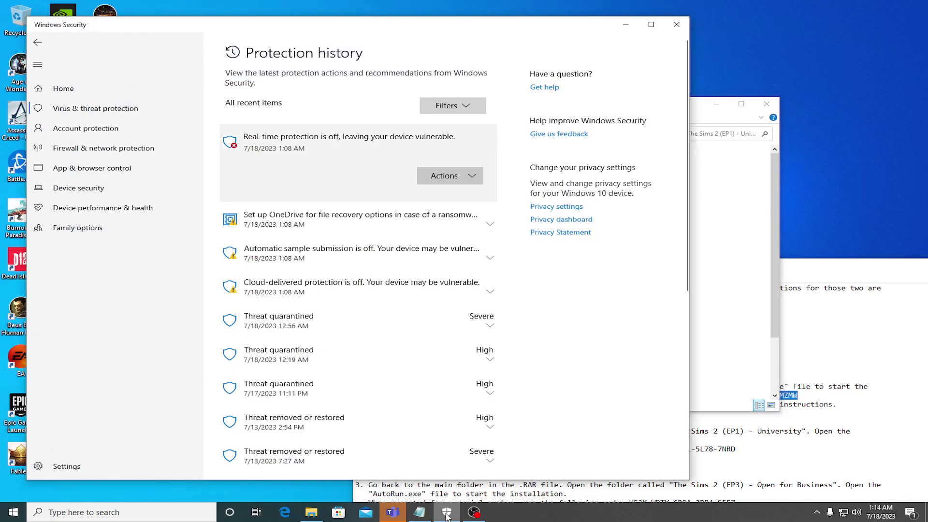
{"action": "left_click", "coordinate": [677, 24]}
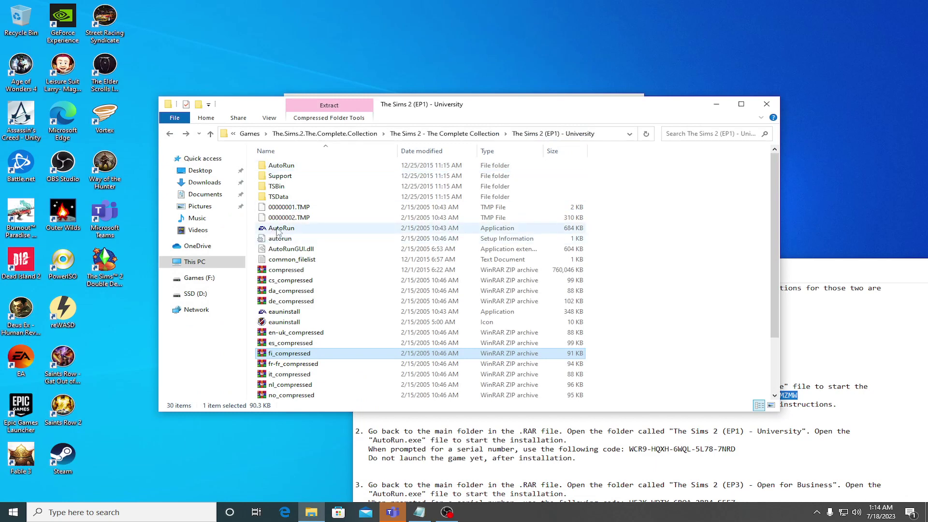
{"action": "left_click", "coordinate": [276, 229]}
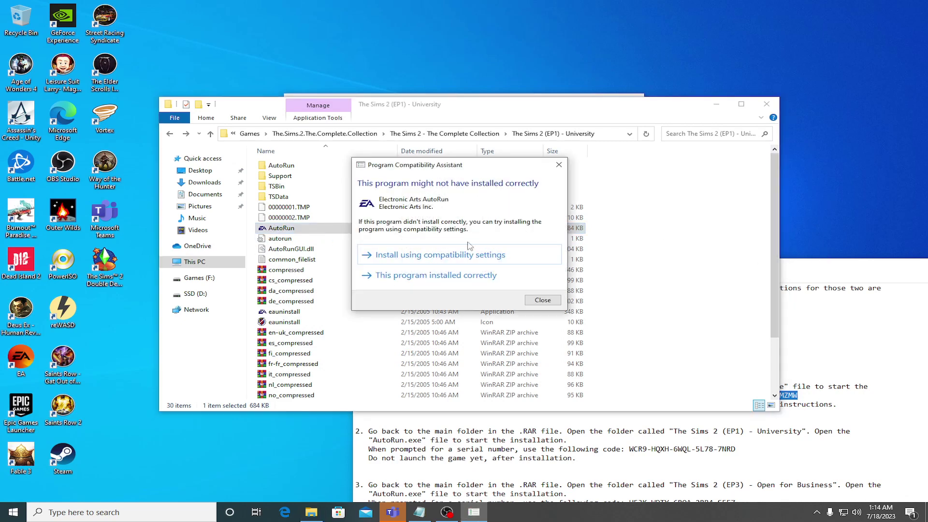
Step: Mark the compatibility warning as installed correctly, move the Explorer window aside, and close the Teams welcome window
{"action": "left_click", "coordinate": [429, 279]}
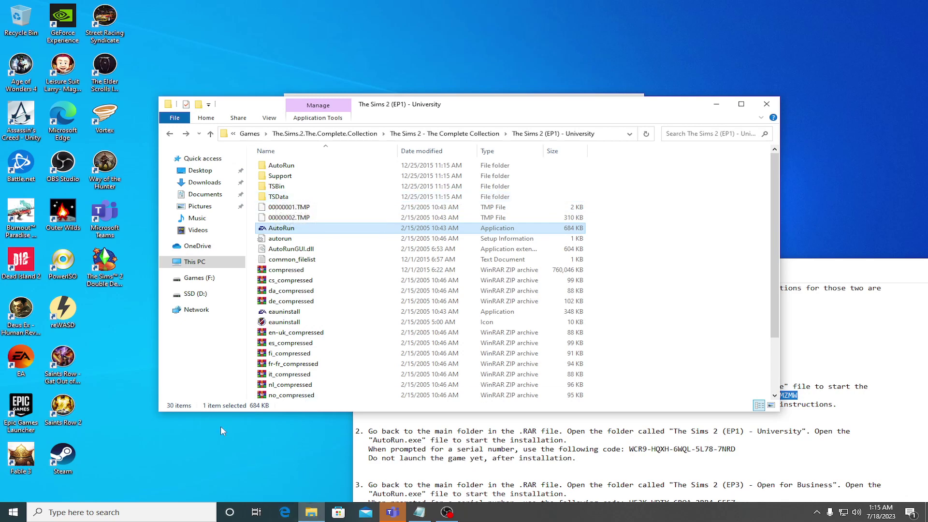
{"action": "left_click", "coordinate": [57, 116]}
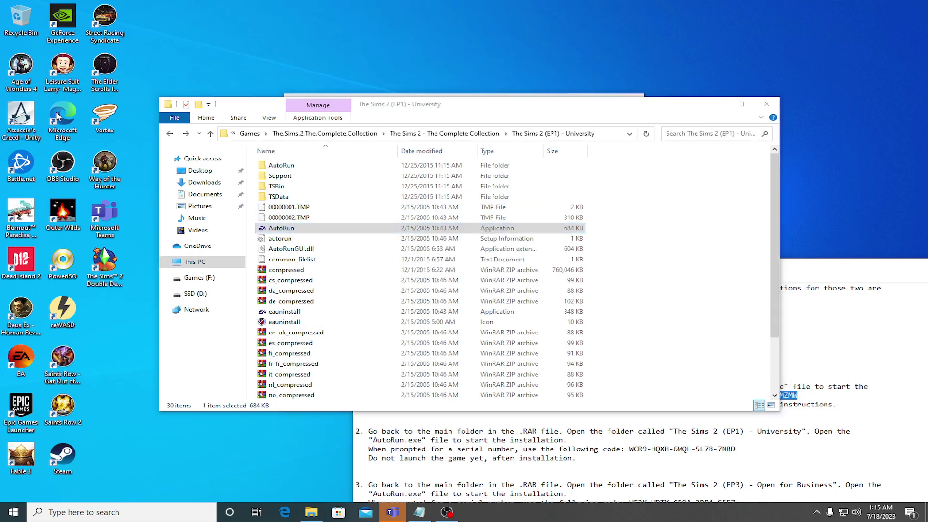
{"action": "left_click_drag", "start_coordinate": [483, 112], "coordinate": [596, 278]}
{"action": "left_click", "coordinate": [623, 112]}
{"action": "left_click", "coordinate": [624, 113]}
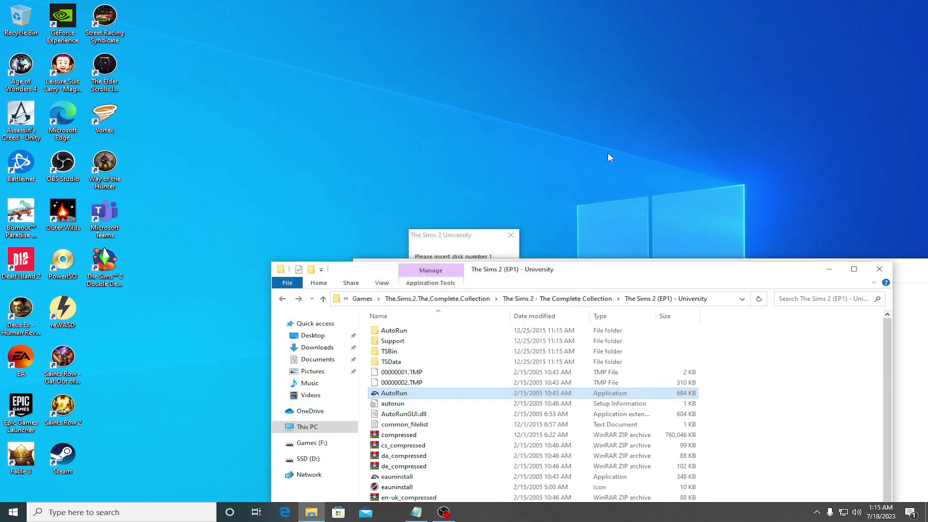
{"action": "left_click", "coordinate": [485, 237]}
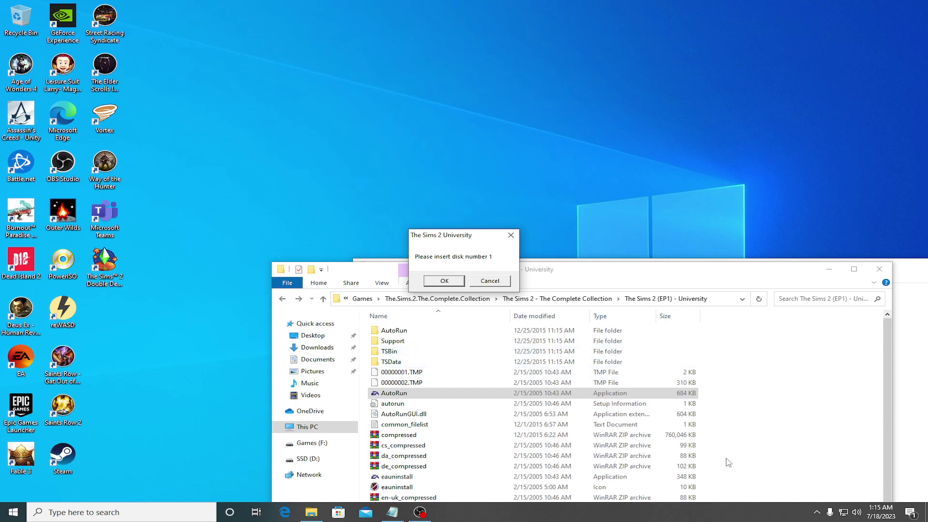
{"action": "left_click", "coordinate": [817, 513]}
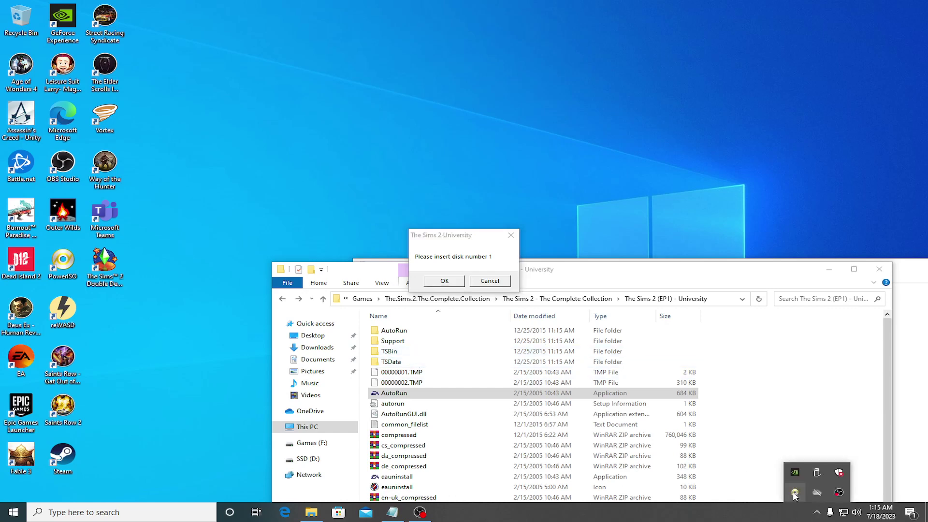
{"action": "right_click", "coordinate": [795, 496]}
{"action": "mouse_move", "coordinate": [732, 357]}
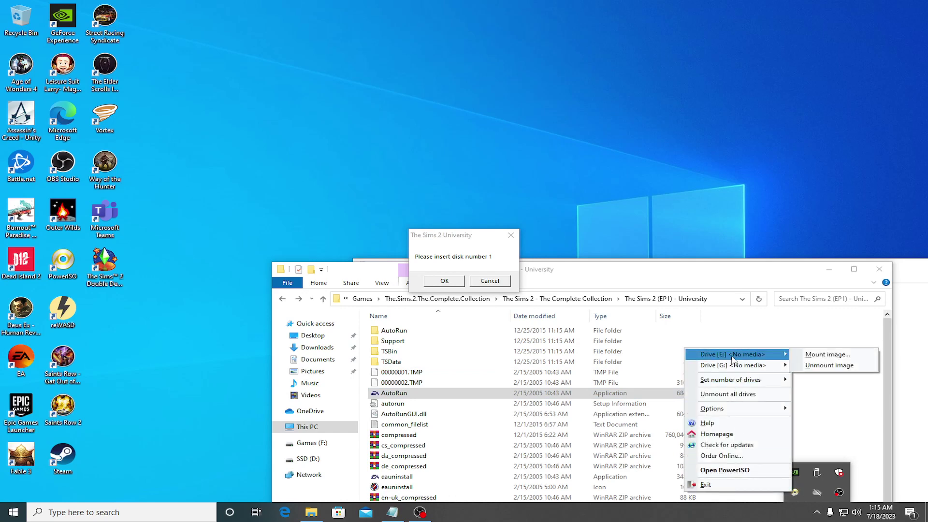
{"action": "left_click", "coordinate": [826, 354]}
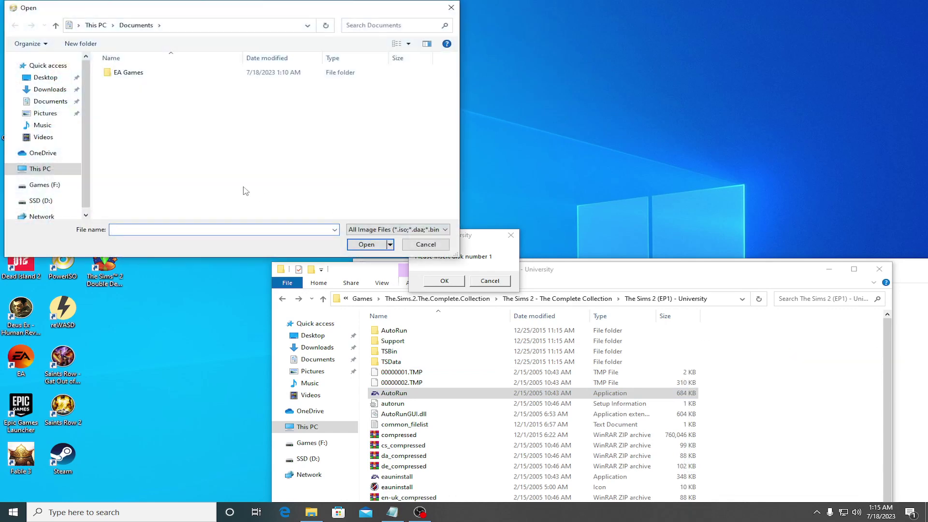
{"action": "left_click", "coordinate": [41, 169]}
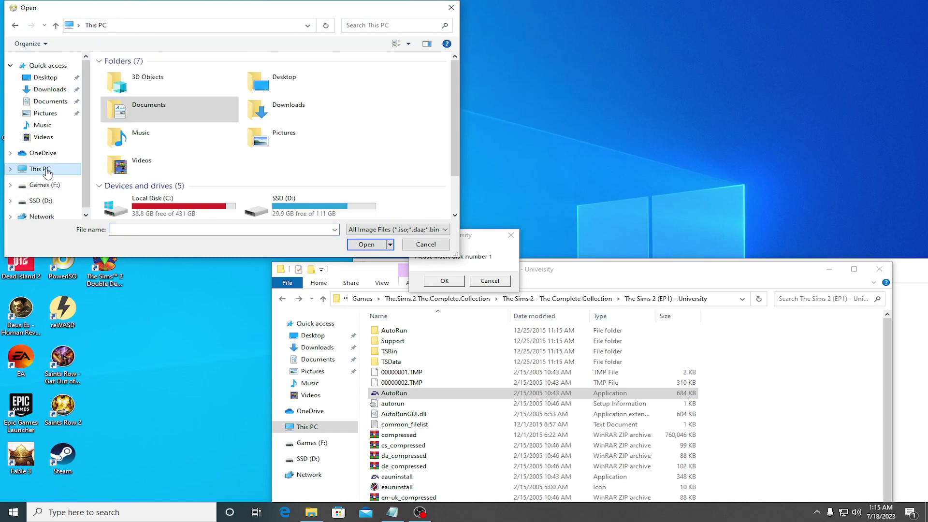
{"action": "scroll", "coordinate": [204, 203], "scroll_direction": "down", "scroll_amount": 1}
{"action": "double_click", "coordinate": [286, 178]}
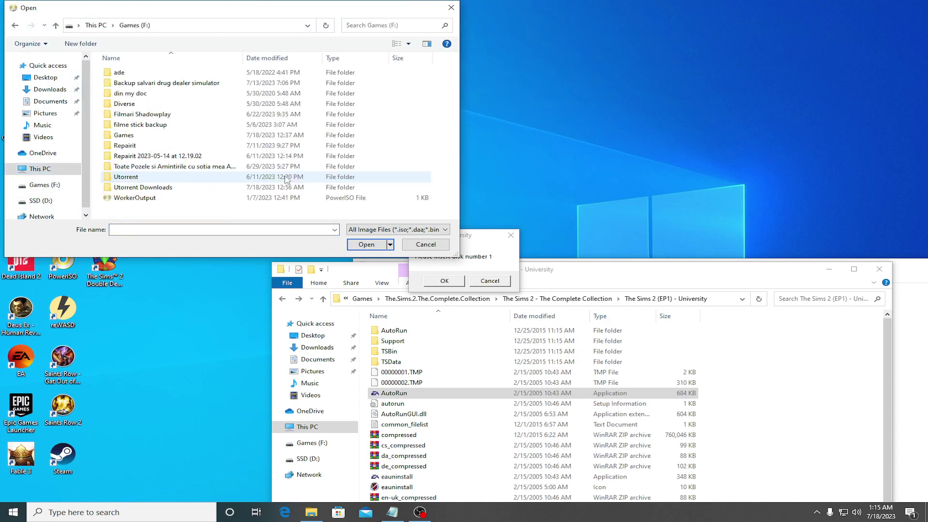
{"action": "double_click", "coordinate": [130, 178]}
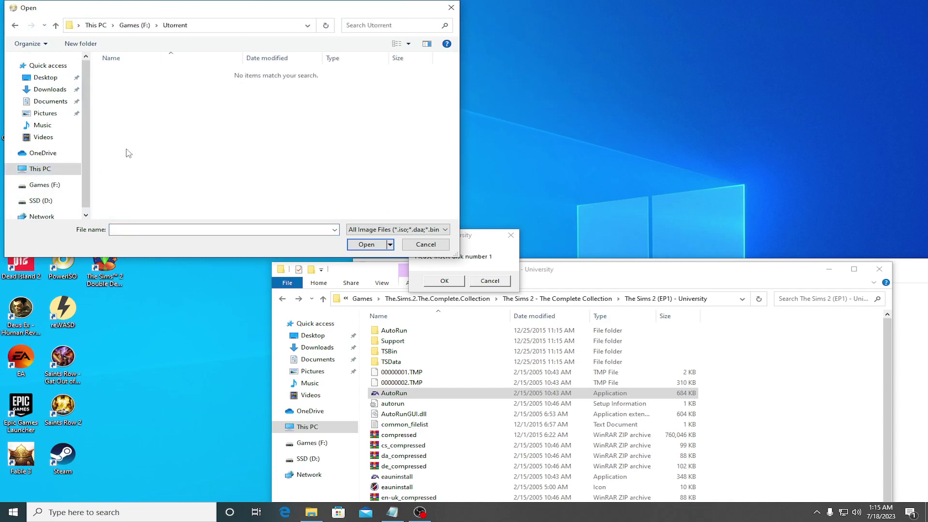
{"action": "left_click", "coordinate": [447, 12]}
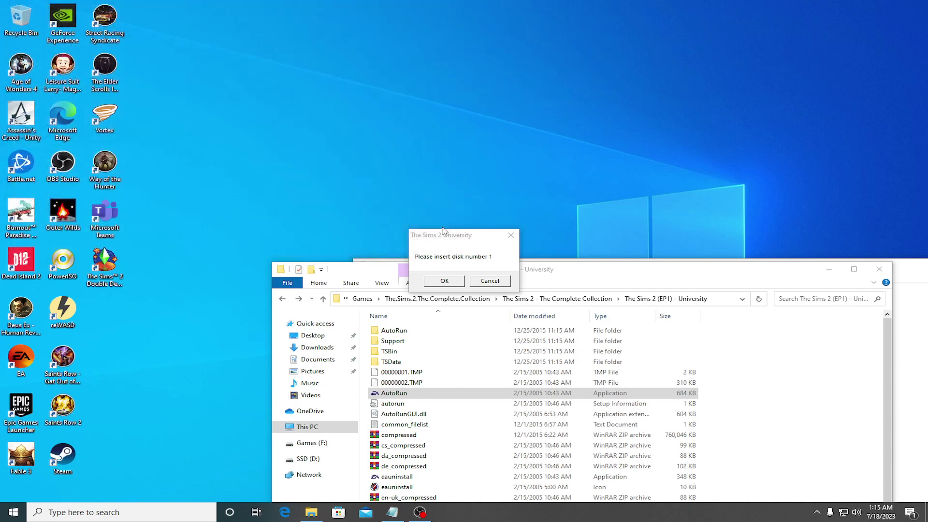
{"action": "left_click", "coordinate": [379, 274]}
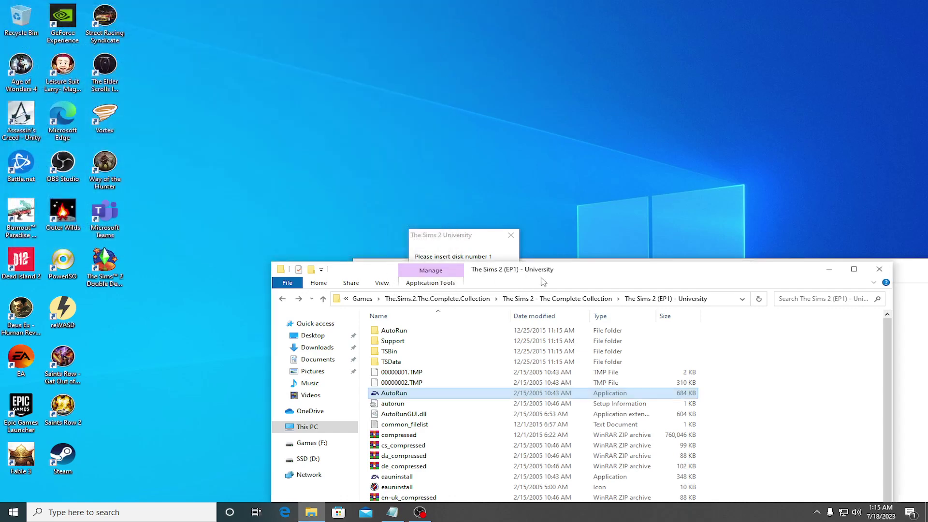
Step: Read through the HOW TO INSTALL notes, highlighting the AutoRun.exe instruction in step 2
{"action": "left_click", "coordinate": [916, 336]}
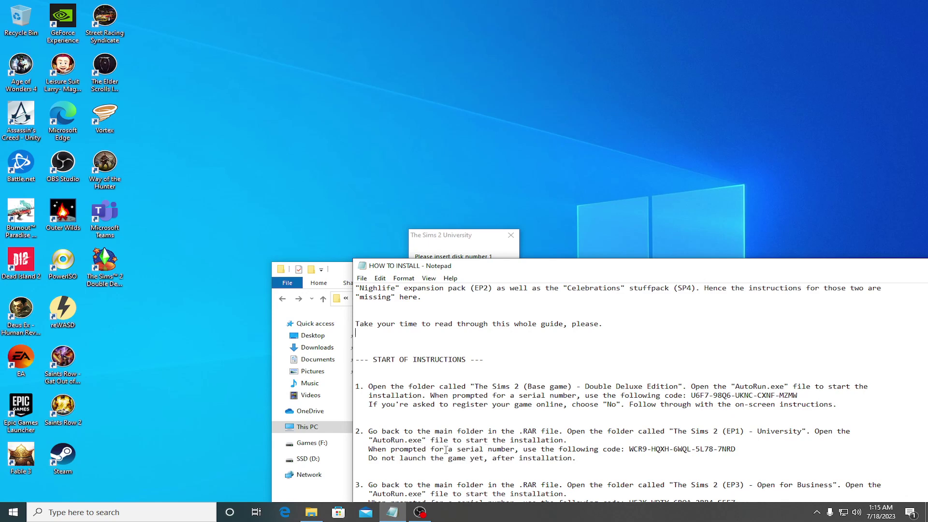
{"action": "scroll", "coordinate": [460, 429], "scroll_direction": "down", "scroll_amount": 2}
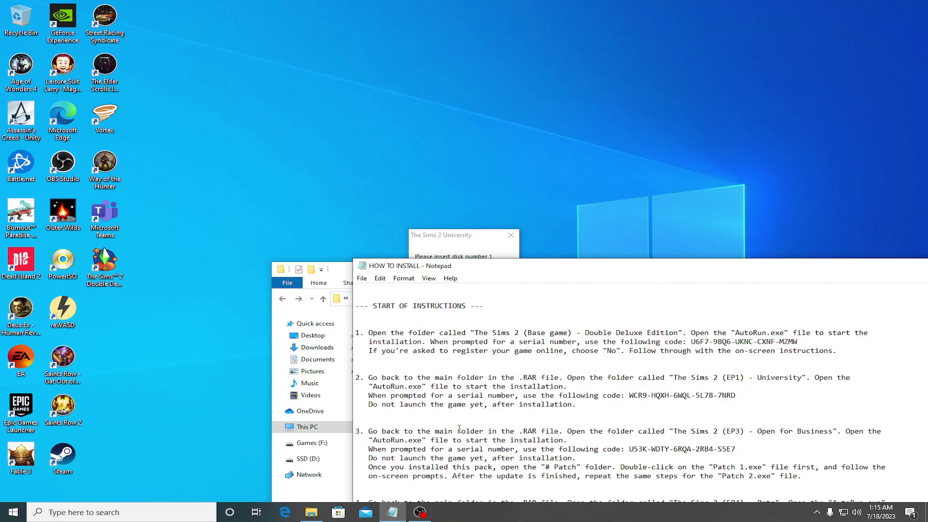
{"action": "scroll", "coordinate": [460, 423], "scroll_direction": "down", "scroll_amount": 2}
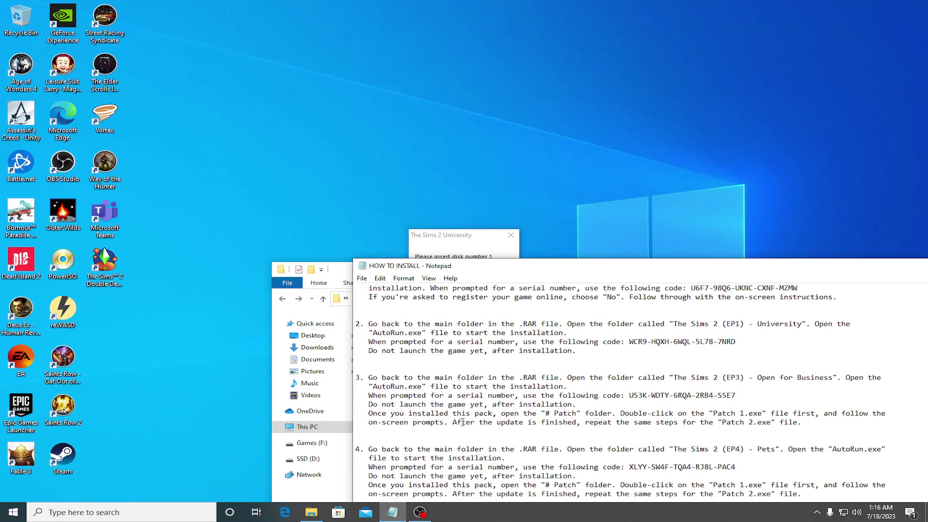
{"action": "scroll", "coordinate": [464, 412], "scroll_direction": "up", "scroll_amount": 2}
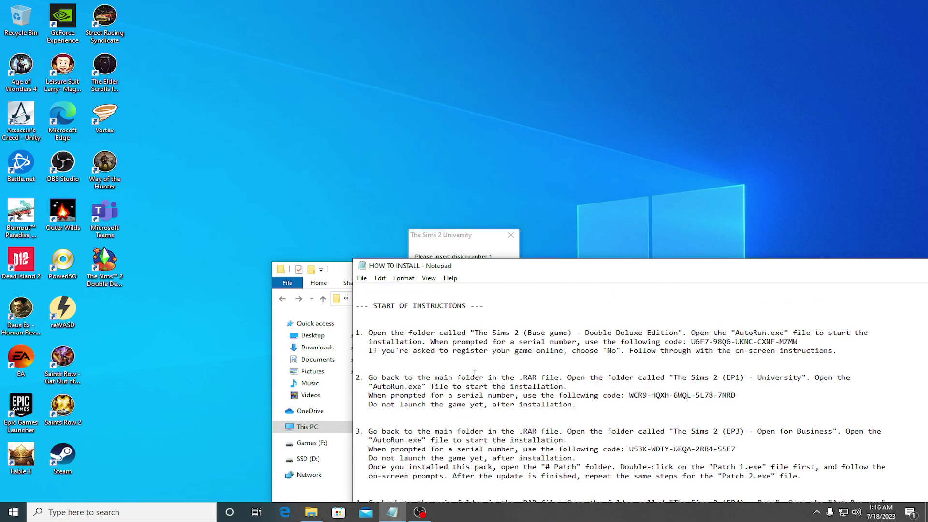
{"action": "left_click_drag", "start_coordinate": [403, 387], "coordinate": [569, 387]}
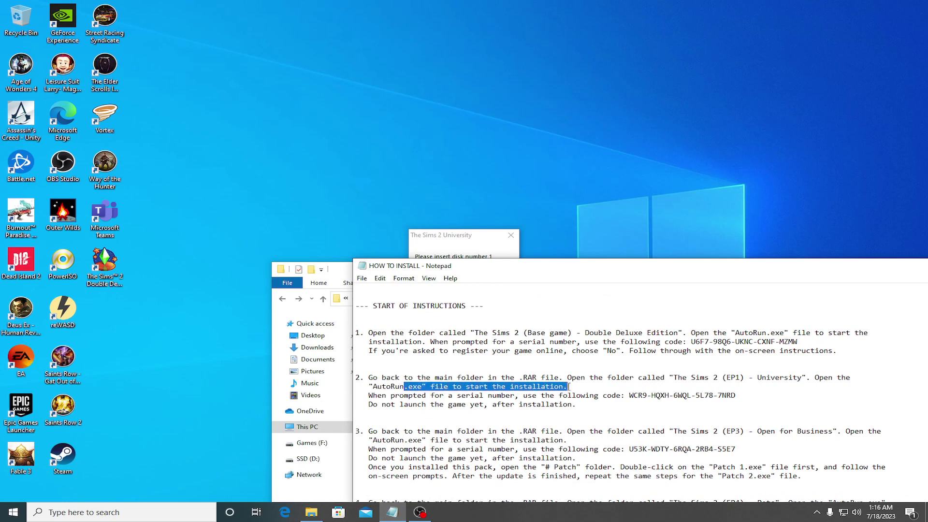
{"action": "left_click", "coordinate": [569, 386]}
Step: Cancel the University installer at the disk prompt and confirm quitting
{"action": "left_click", "coordinate": [461, 235]}
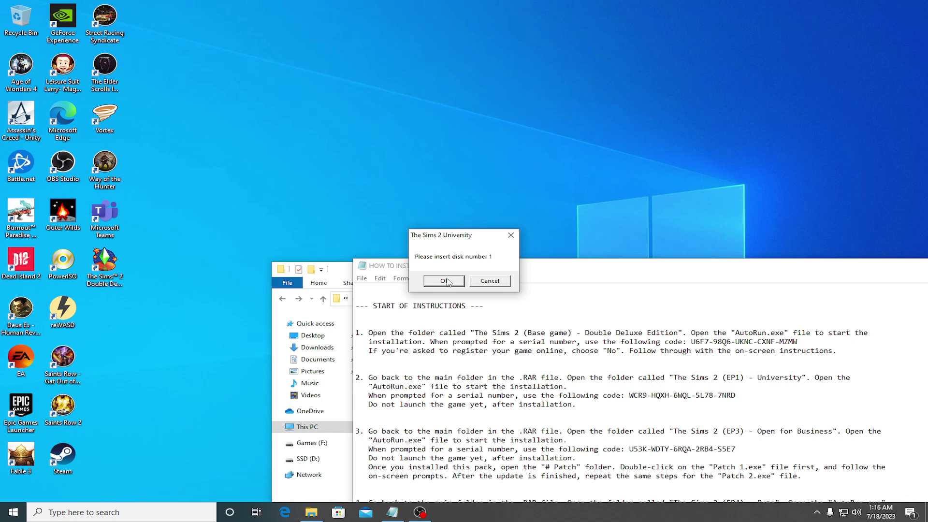
{"action": "left_click", "coordinate": [492, 281]}
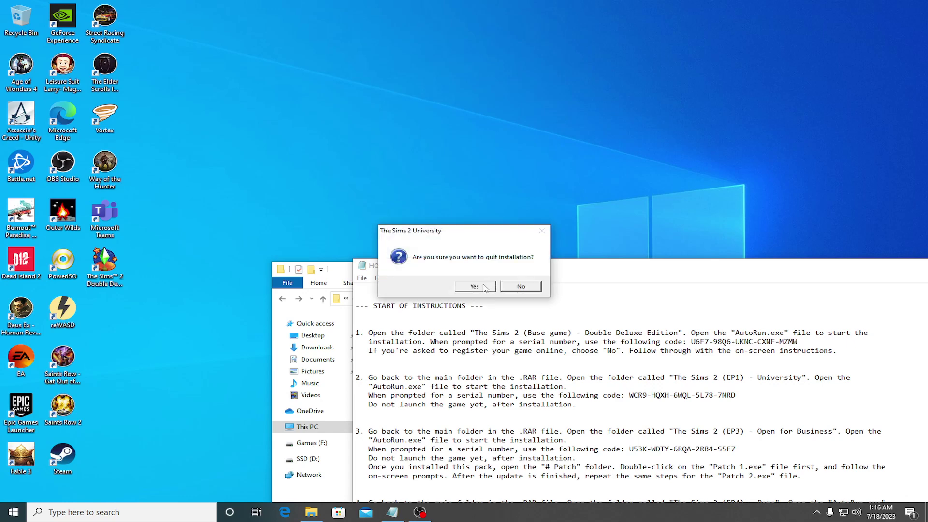
{"action": "left_click", "coordinate": [485, 288]}
{"action": "left_click", "coordinate": [483, 285]}
{"action": "left_click", "coordinate": [485, 288]}
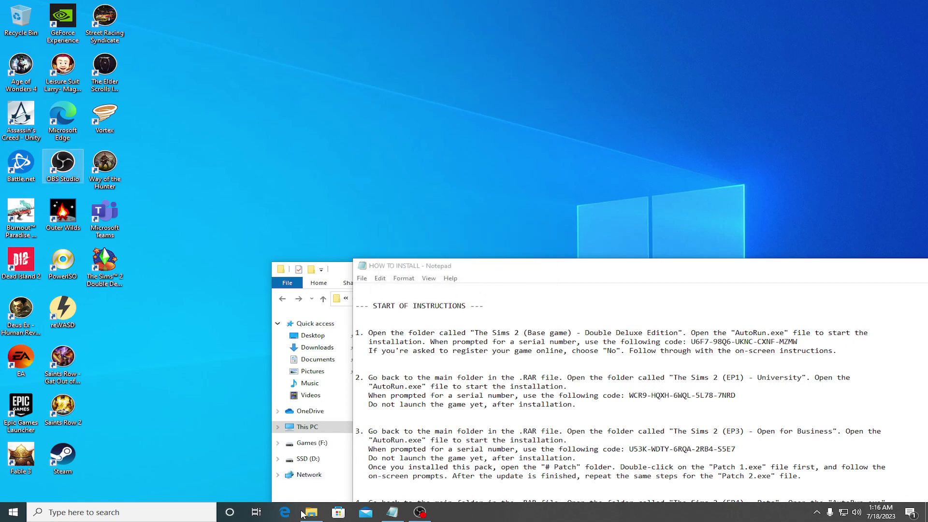
Step: Bring the University folder back up and minimize OBS Studio
{"action": "left_click", "coordinate": [311, 512]}
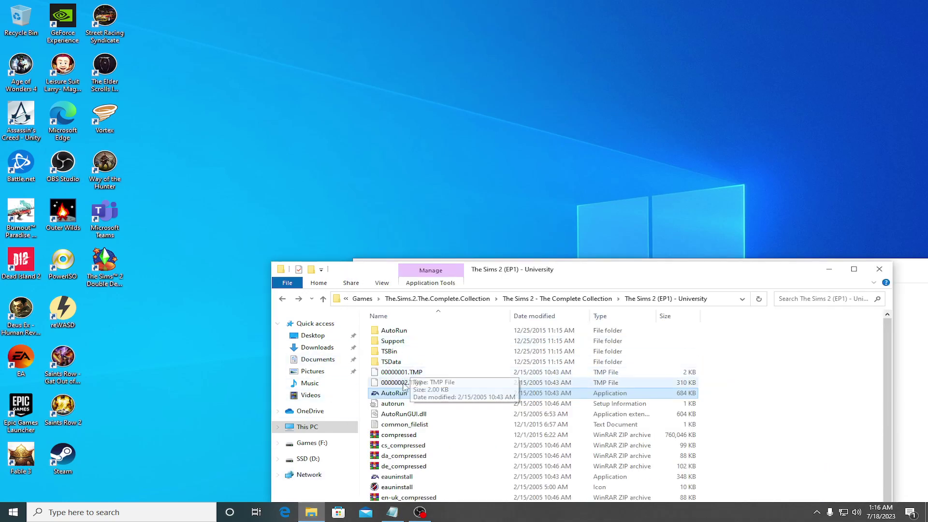
{"action": "scroll", "coordinate": [420, 394], "scroll_direction": "down", "scroll_amount": 2}
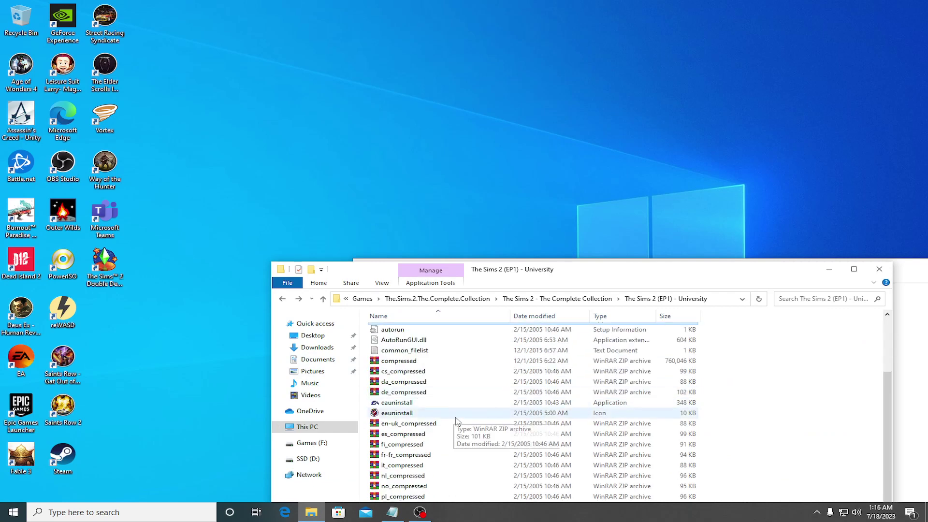
{"action": "scroll", "coordinate": [456, 419], "scroll_direction": "up", "scroll_amount": 2}
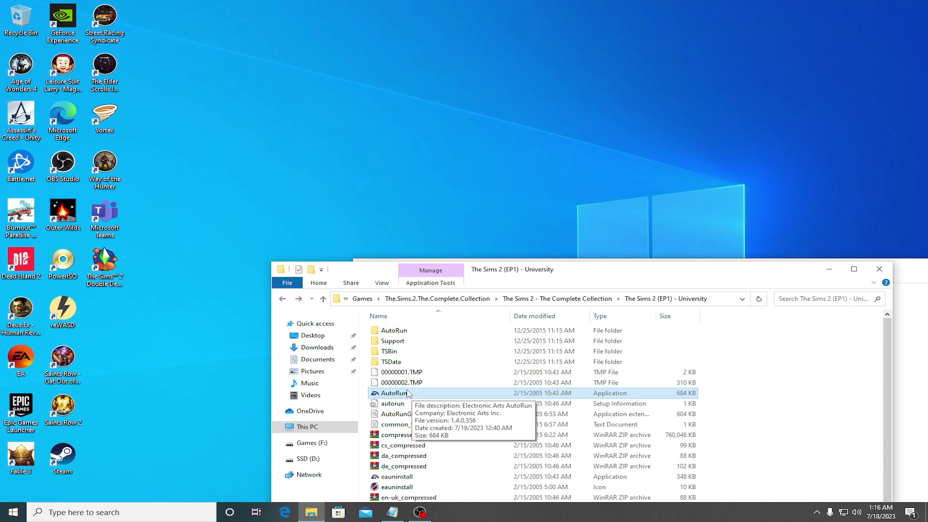
{"action": "left_click", "coordinate": [418, 512]}
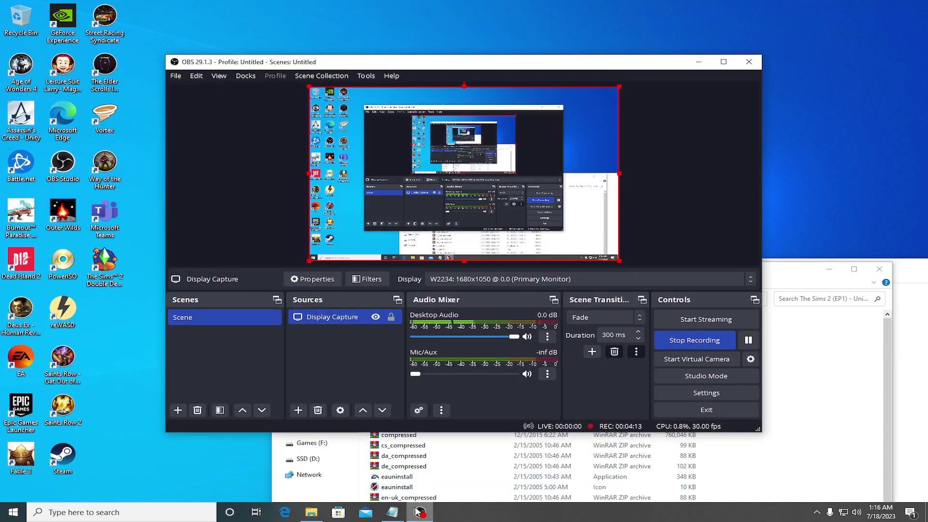
{"action": "left_click", "coordinate": [418, 511]}
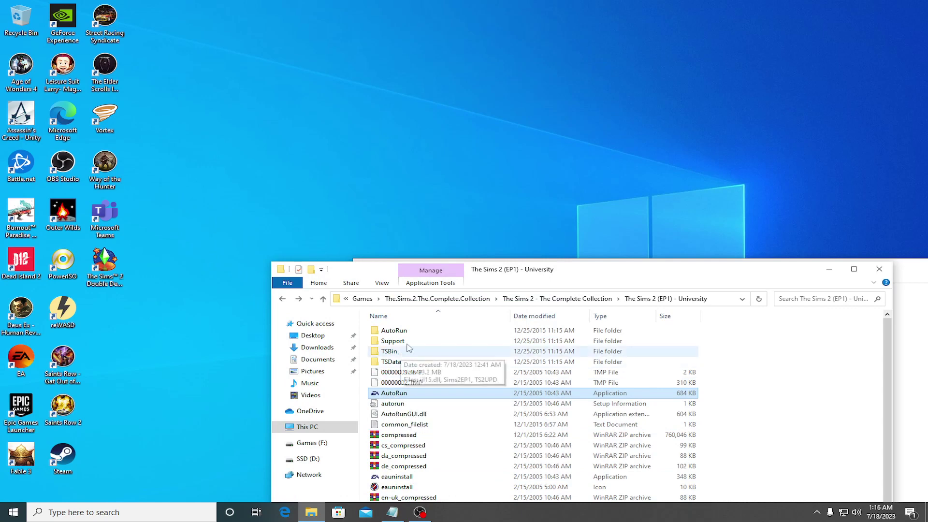
Step: Open the AutoRun subfolder, view the AutoRun image, close it, and return to the disc folder
{"action": "double_click", "coordinate": [400, 331]}
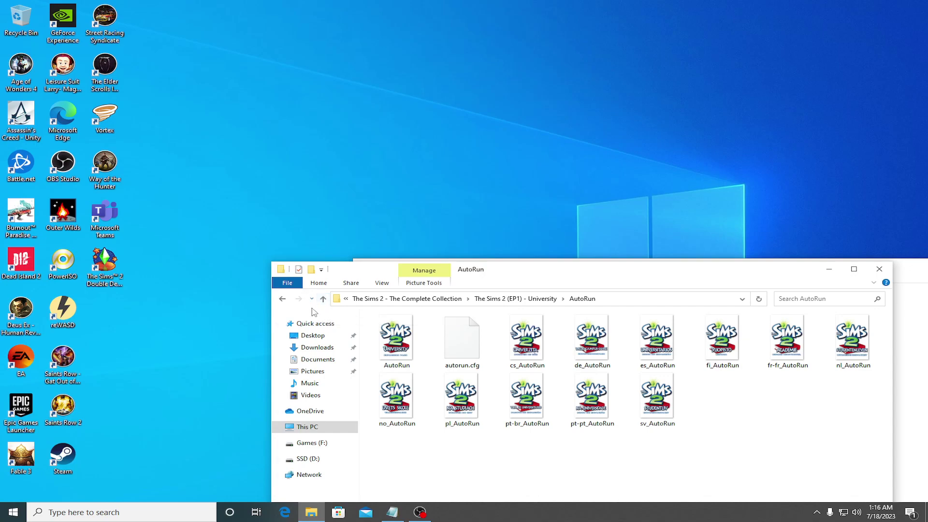
{"action": "left_click", "coordinate": [400, 343]}
{"action": "double_click", "coordinate": [400, 342]}
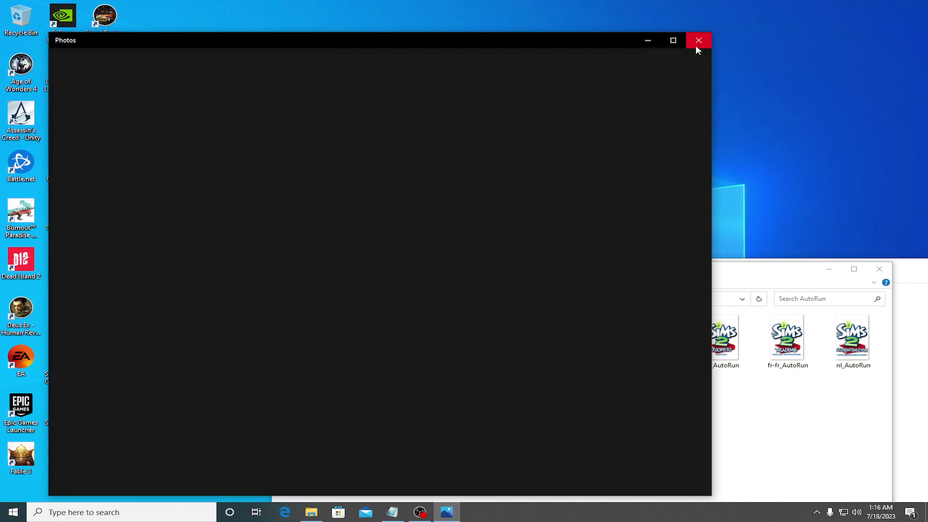
{"action": "left_click", "coordinate": [698, 40]}
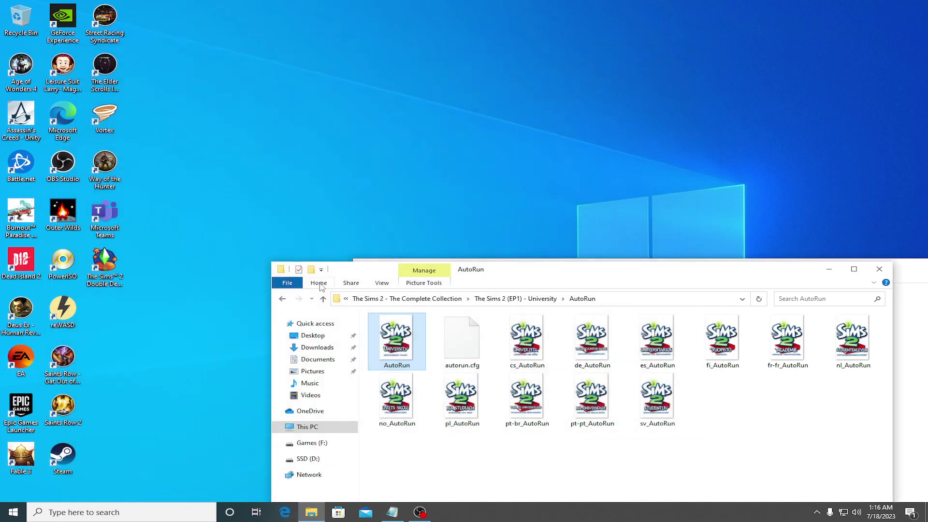
{"action": "left_click", "coordinate": [283, 298]}
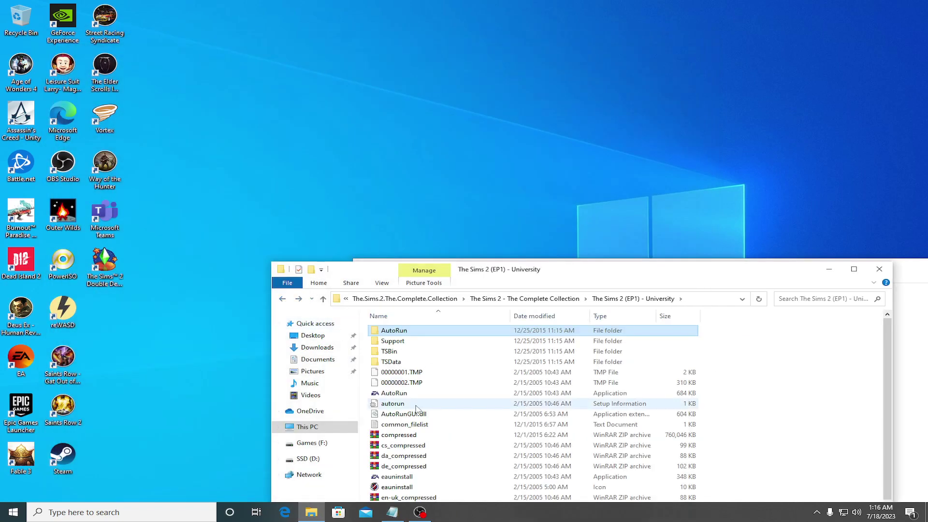
Step: Move the file window up and launch the RunGame application
{"action": "scroll", "coordinate": [414, 408], "scroll_direction": "down", "scroll_amount": 2}
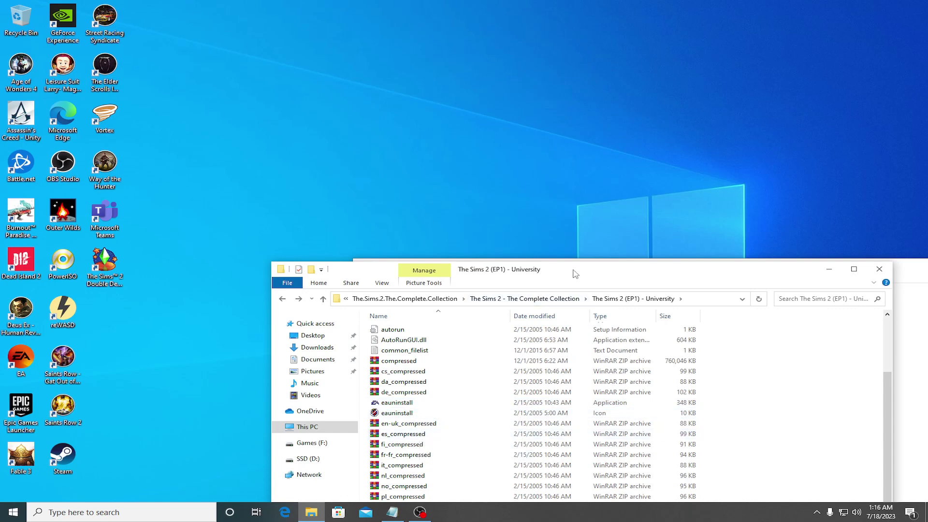
{"action": "left_click_drag", "start_coordinate": [573, 271], "coordinate": [549, 124]}
{"action": "double_click", "coordinate": [370, 382]}
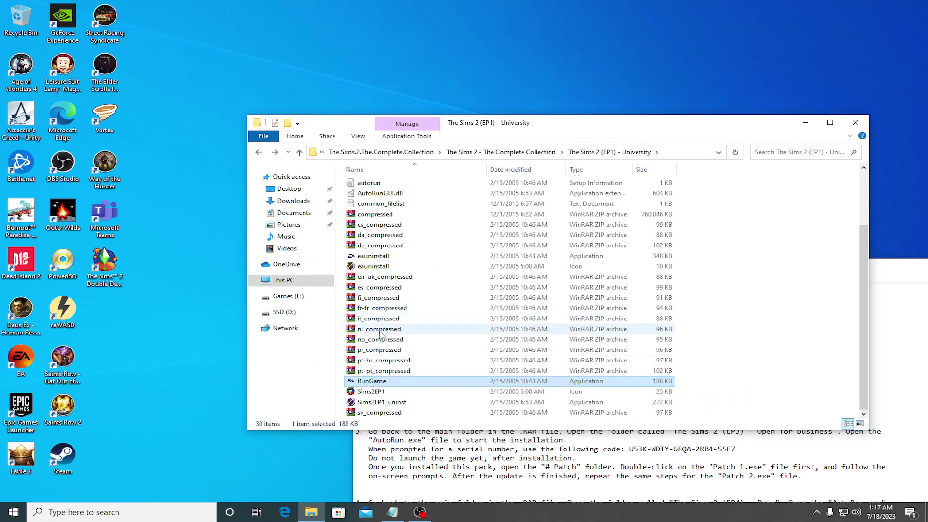
{"action": "scroll", "coordinate": [380, 333], "scroll_direction": "up", "scroll_amount": 3}
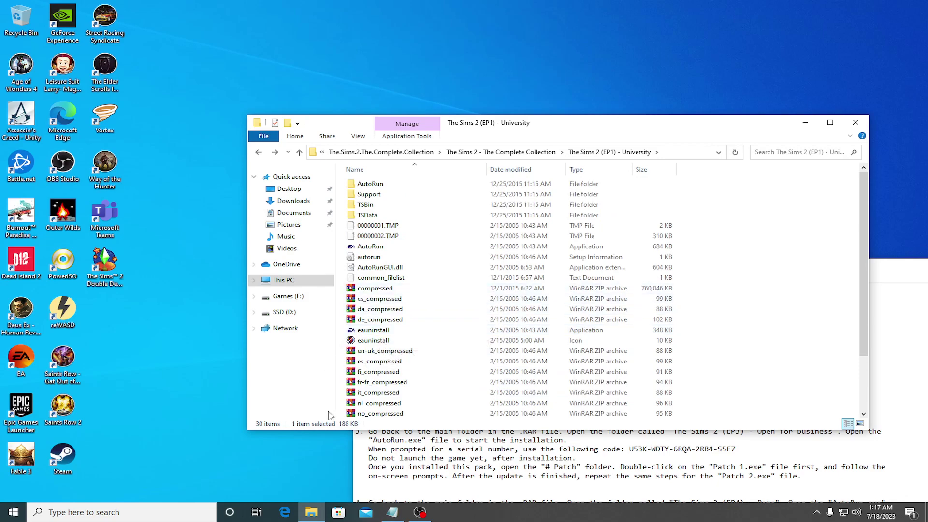
Step: Launch Edge and skip its first-run setup without signing in or importing data
{"action": "left_click", "coordinate": [285, 512]}
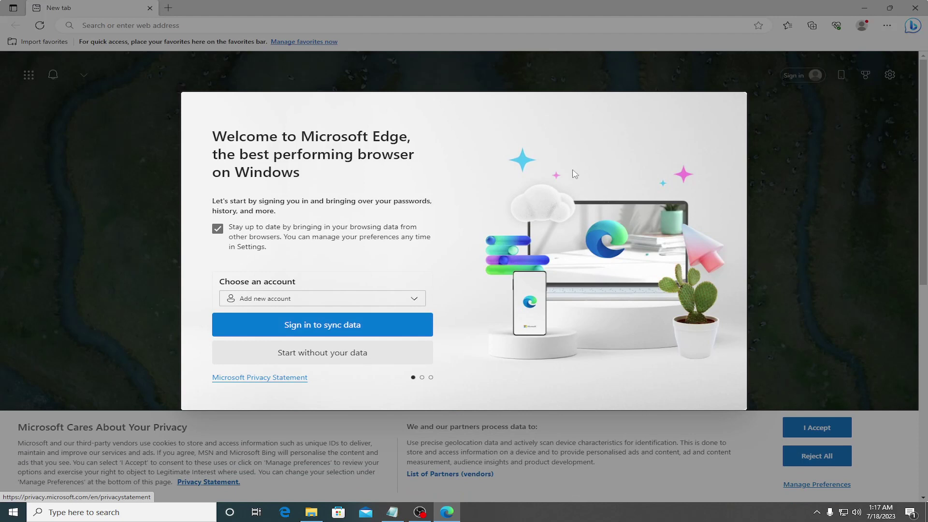
{"action": "left_click", "coordinate": [347, 321]}
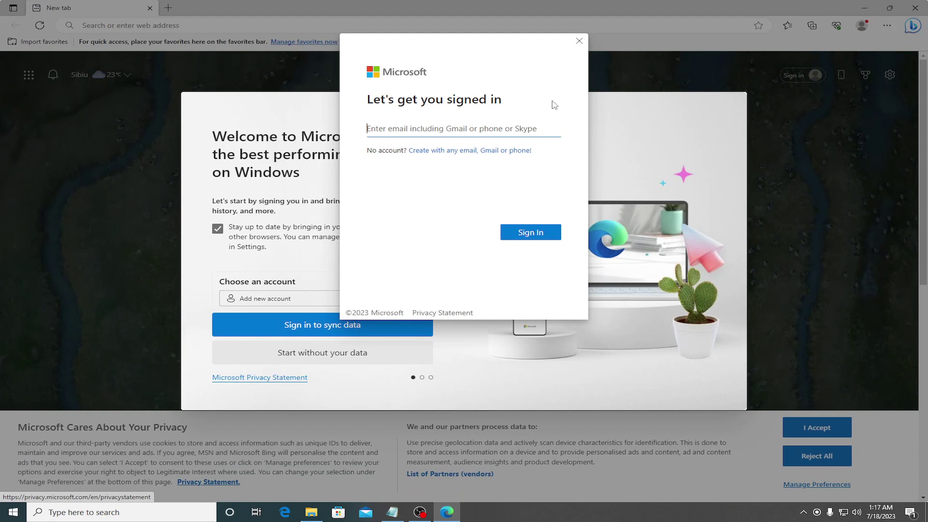
{"action": "left_click", "coordinate": [580, 40]}
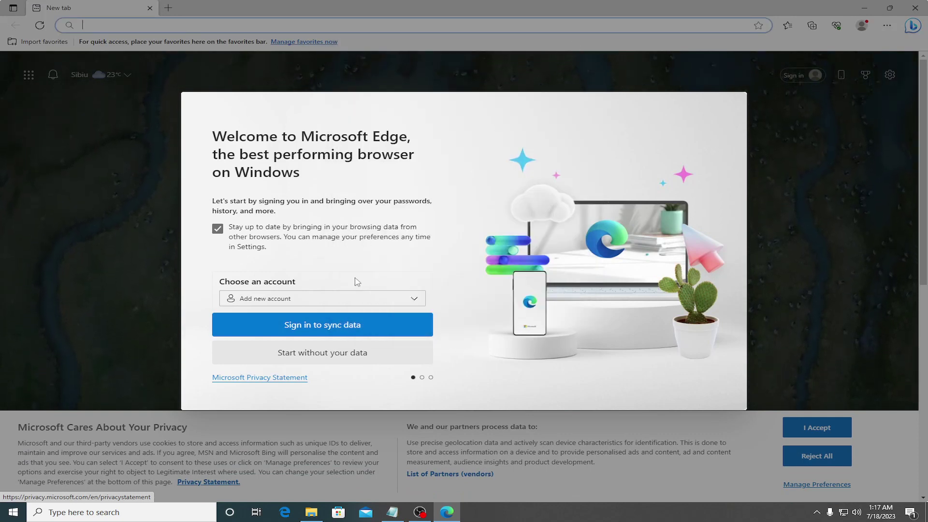
{"action": "left_click", "coordinate": [344, 355]}
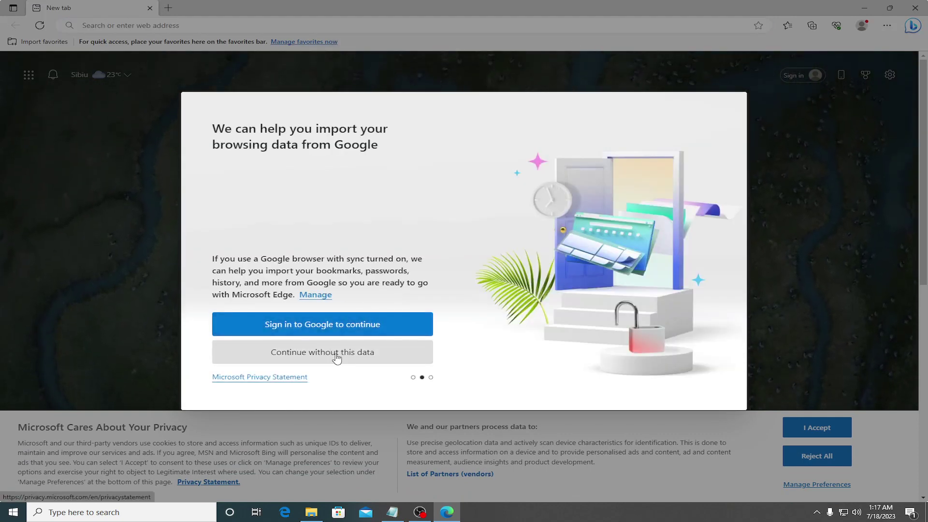
{"action": "left_click", "coordinate": [337, 358]}
{"action": "left_click", "coordinate": [335, 358]}
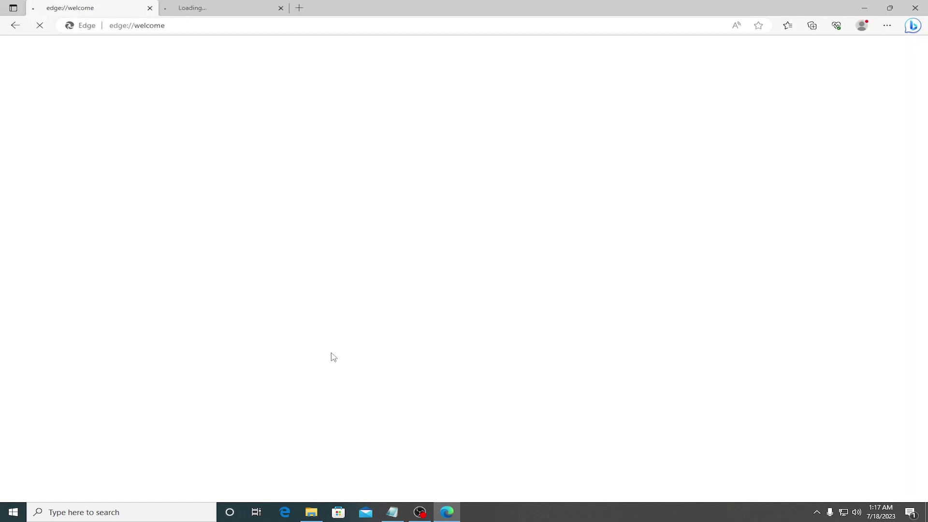
Step: Search for 'google' and open the Google homepage from the results
{"action": "left_click", "coordinate": [309, 21]}
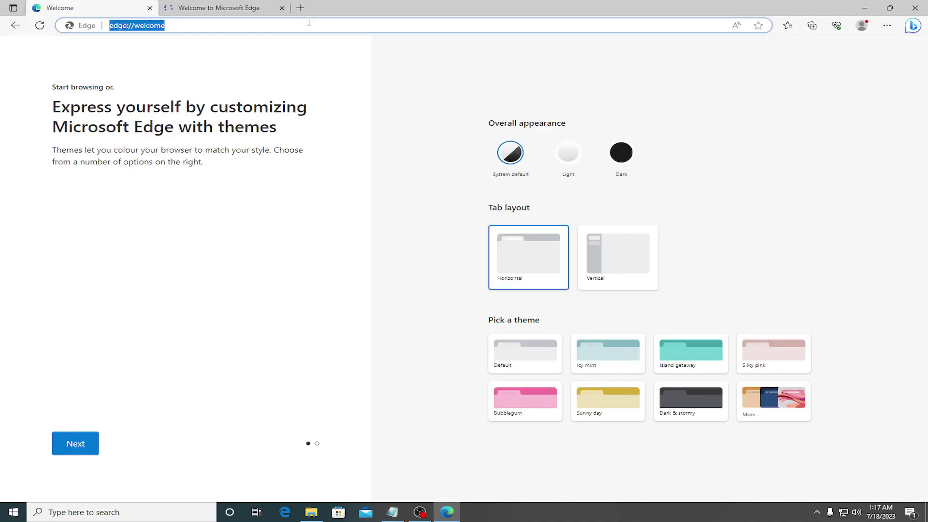
{"action": "type", "text": "google"}
{"action": "key", "text": "Return"}
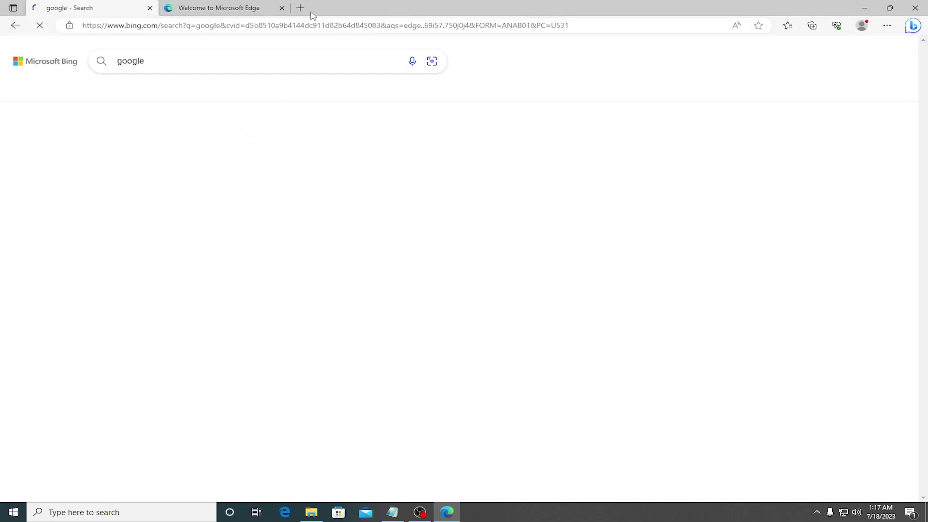
{"action": "left_click", "coordinate": [125, 217]}
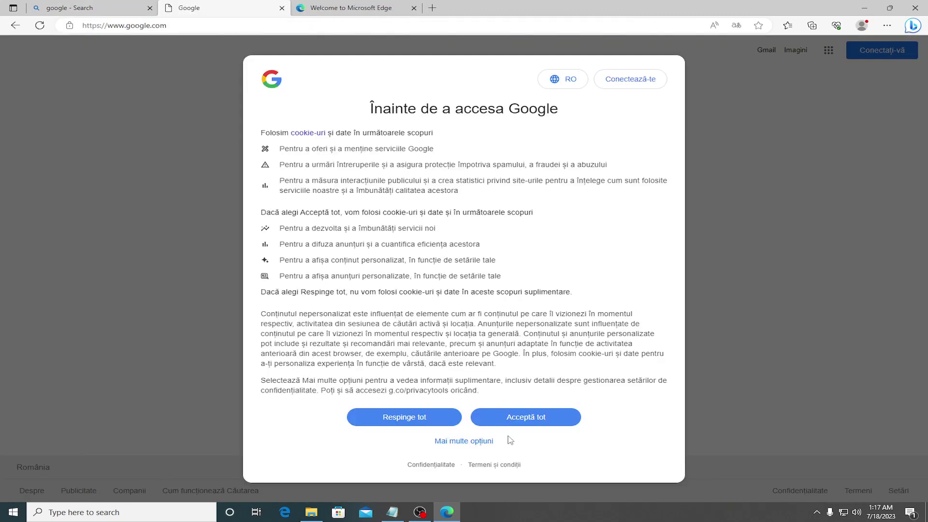
Step: Accept Google's cookies and search for 'sims 2 asks for disc 1 university'
{"action": "left_click", "coordinate": [535, 417]}
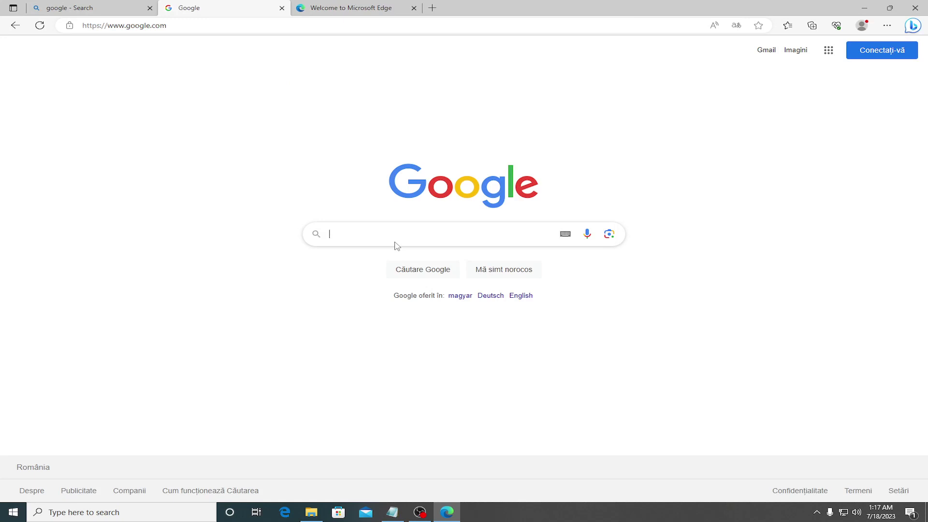
{"action": "type", "text": "sims "}
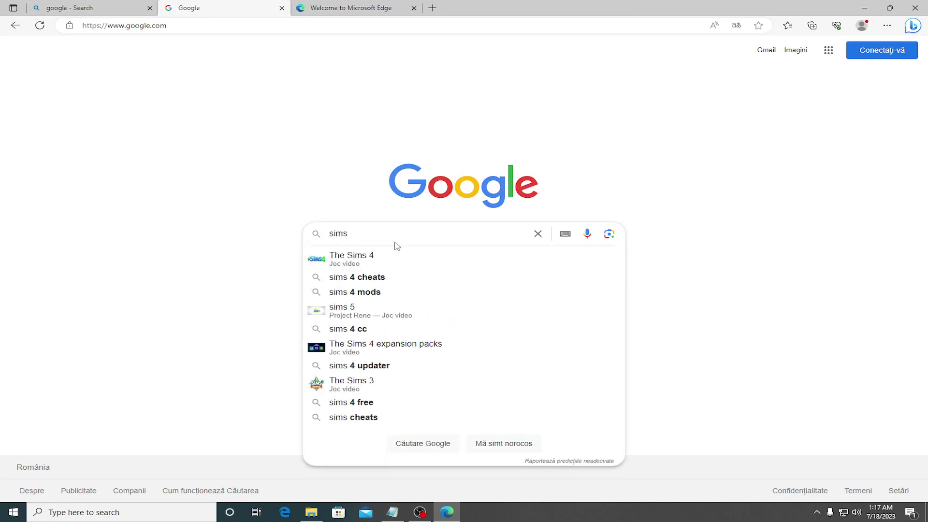
{"action": "type", "text": "2 asks "}
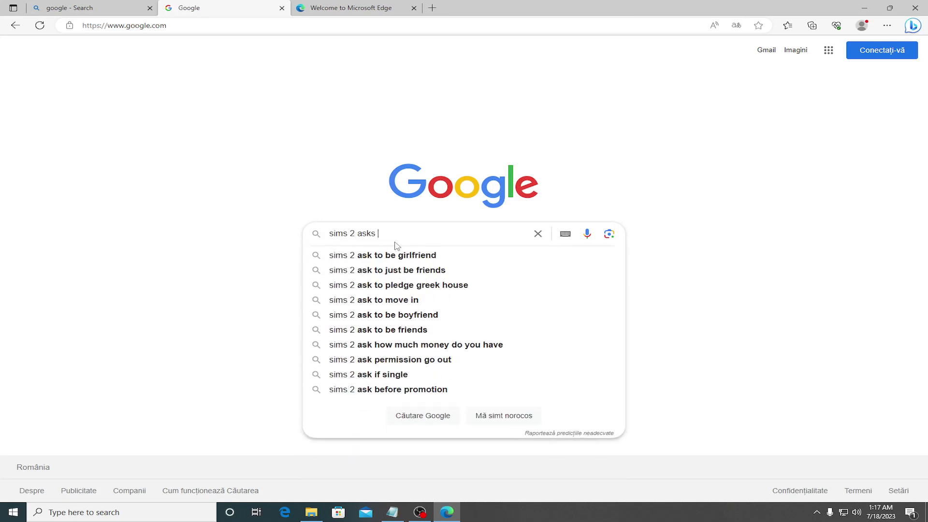
{"action": "type", "text": "for disc 1"}
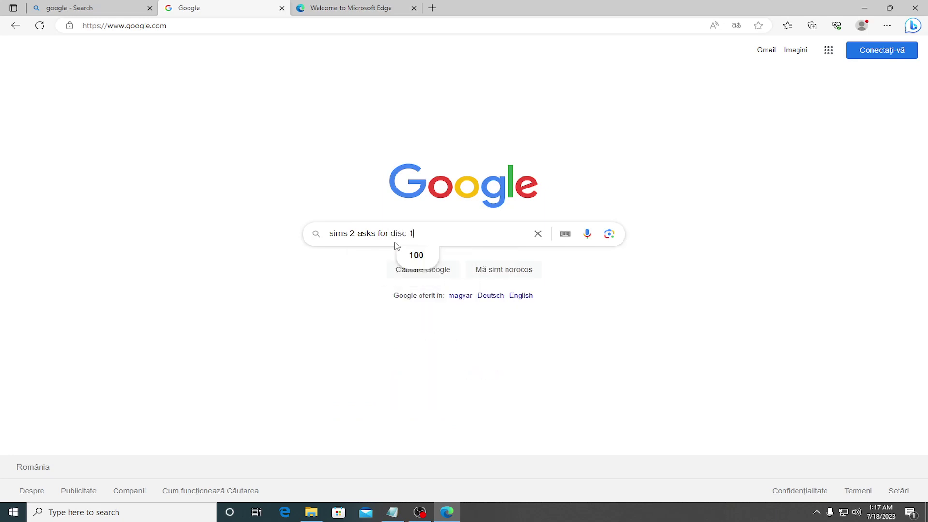
{"action": "type", "text": " university"}
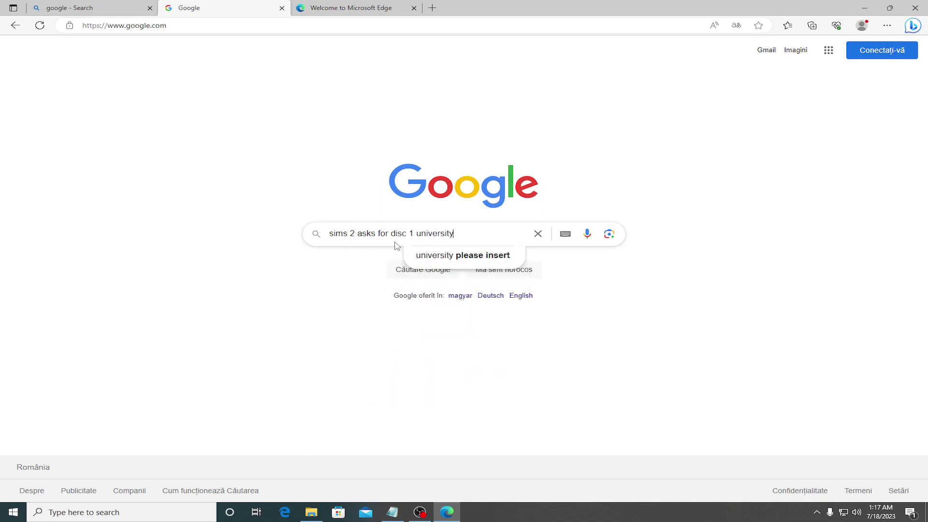
{"action": "key", "text": "Return"}
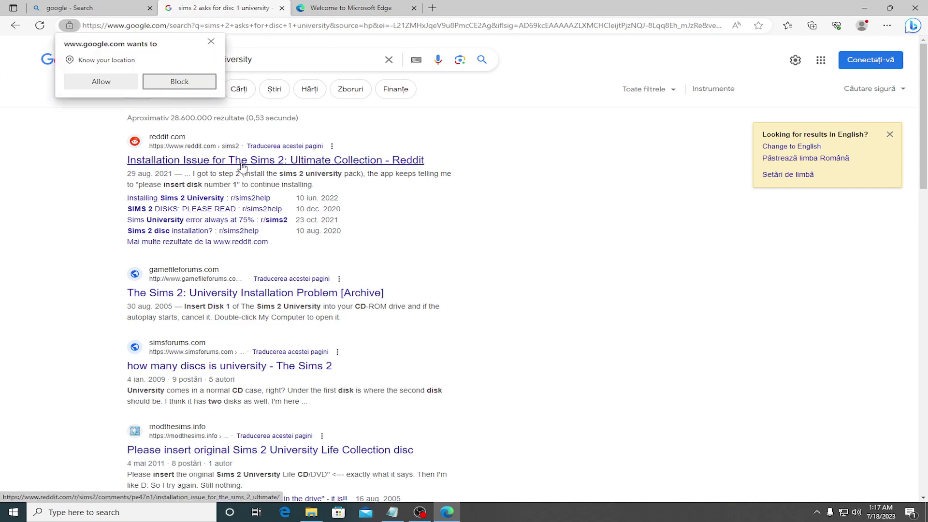
{"action": "left_click", "coordinate": [243, 161]}
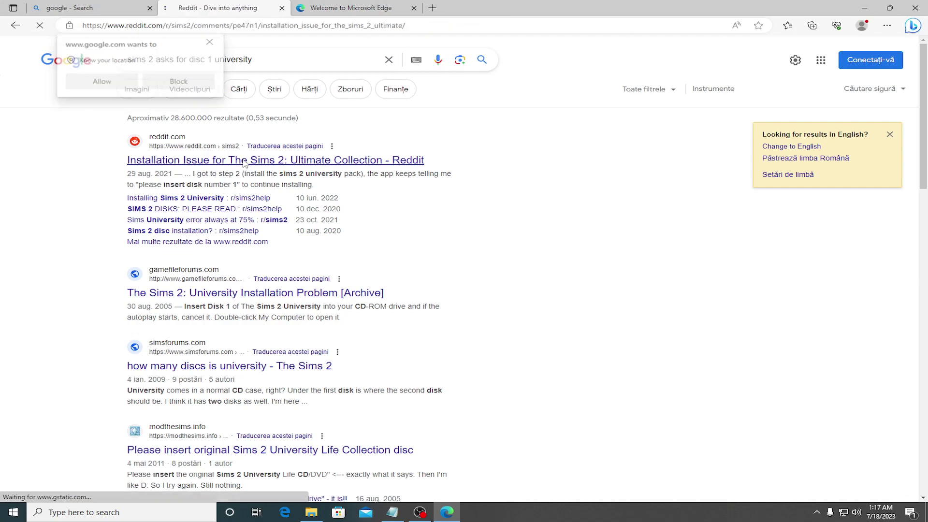
{"action": "scroll", "coordinate": [328, 285], "scroll_direction": "down", "scroll_amount": 3}
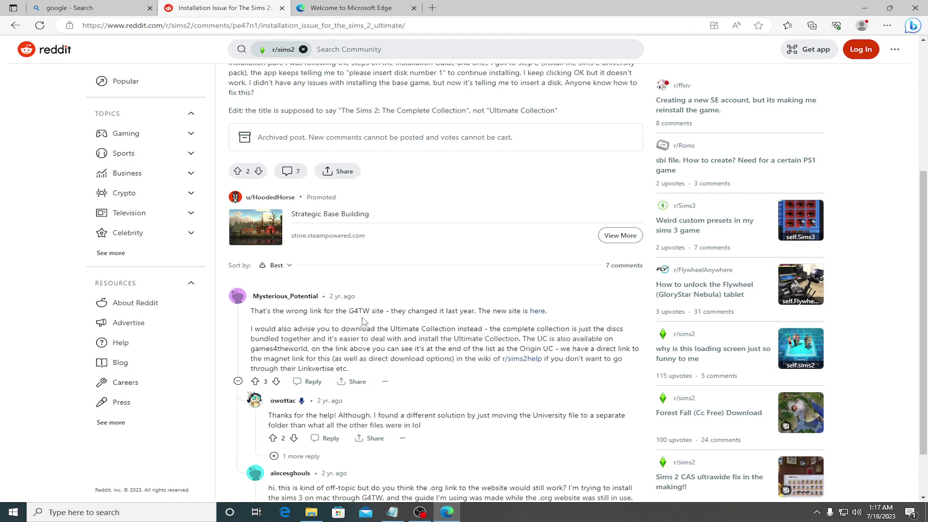
{"action": "scroll", "coordinate": [364, 321], "scroll_direction": "down", "scroll_amount": 1}
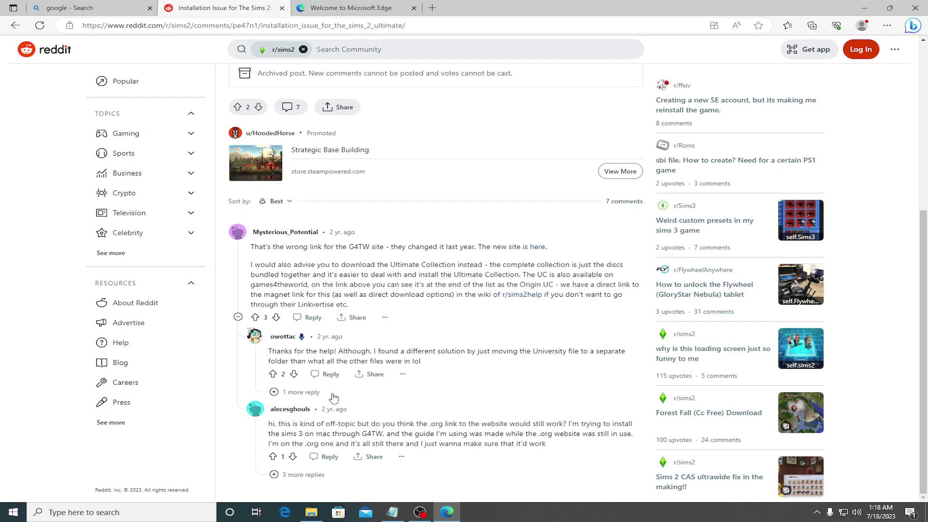
{"action": "scroll", "coordinate": [332, 394], "scroll_direction": "up", "scroll_amount": 3}
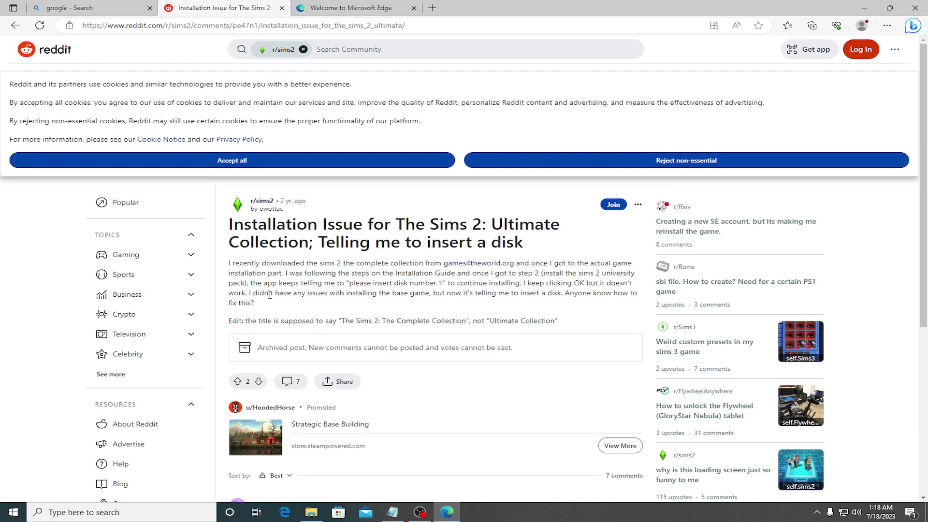
{"action": "scroll", "coordinate": [271, 297], "scroll_direction": "down", "scroll_amount": 3}
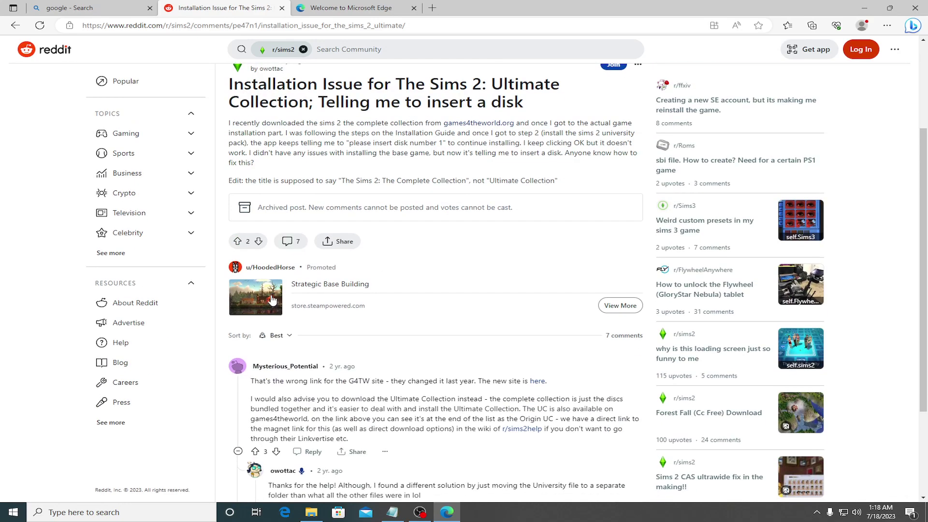
{"action": "left_click", "coordinate": [15, 25]}
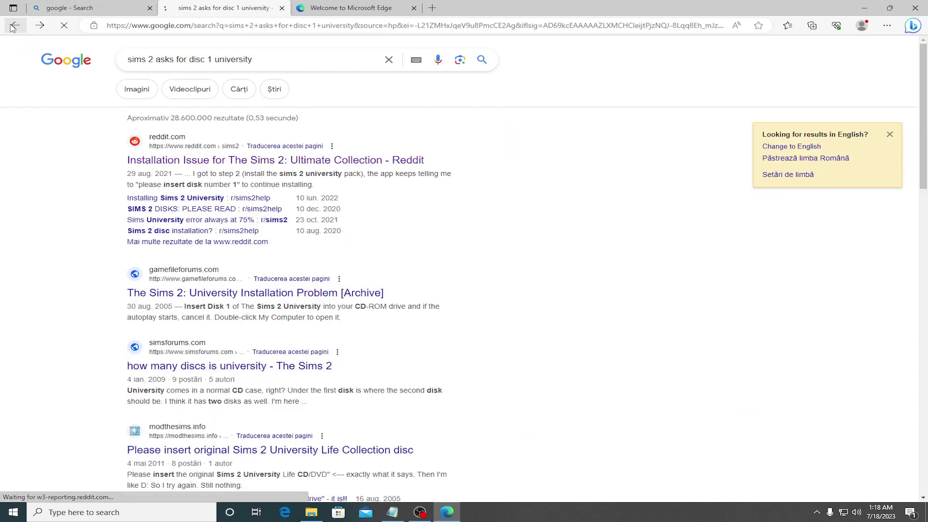
Step: Open the University Installation forum thread and highlight its first disc-copying steps
{"action": "left_click", "coordinate": [239, 296]}
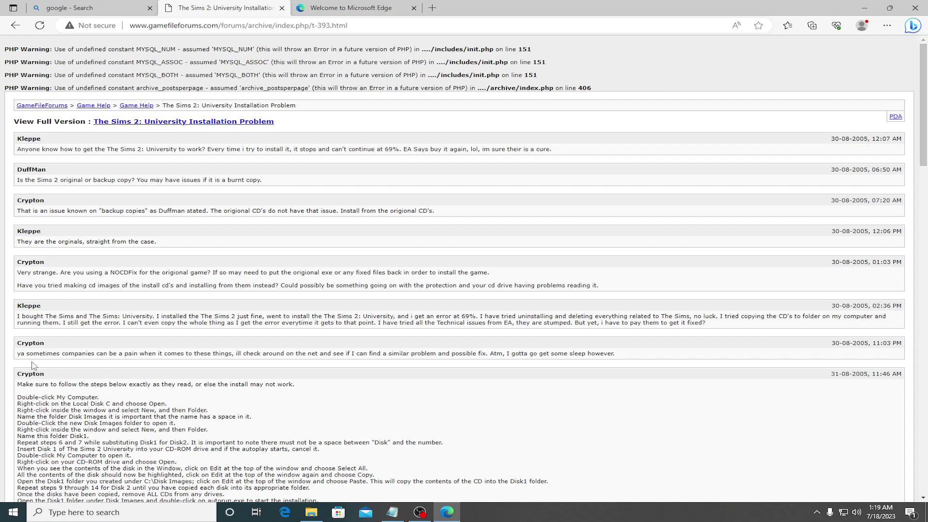
{"action": "left_click_drag", "start_coordinate": [31, 354], "coordinate": [201, 365]}
{"action": "left_click", "coordinate": [238, 365]}
{"action": "scroll", "coordinate": [96, 337], "scroll_direction": "down", "scroll_amount": 3}
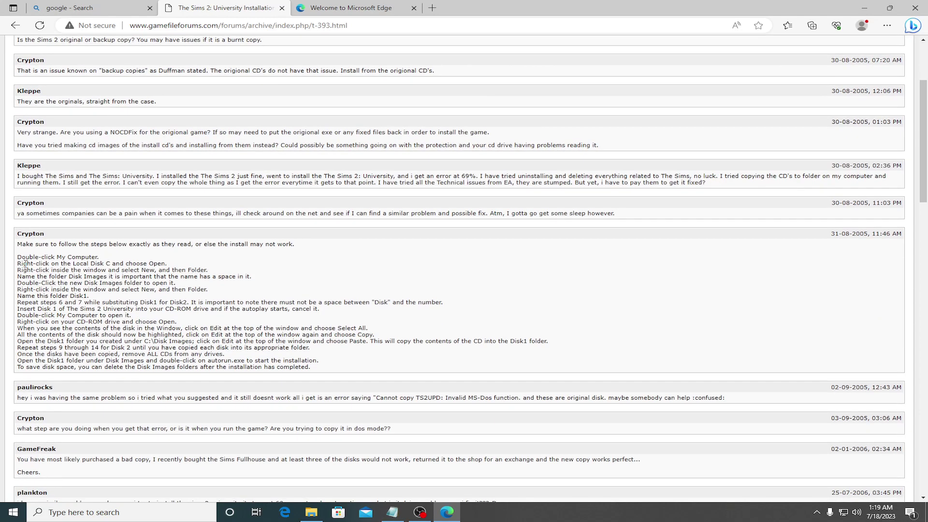
{"action": "left_click_drag", "start_coordinate": [26, 263], "coordinate": [257, 277]}
{"action": "left_click", "coordinate": [257, 277]}
Step: Highlight the steps ending with 'Name this folder Disk1', then return to the University folder window
{"action": "left_click_drag", "start_coordinate": [23, 277], "coordinate": [255, 284]}
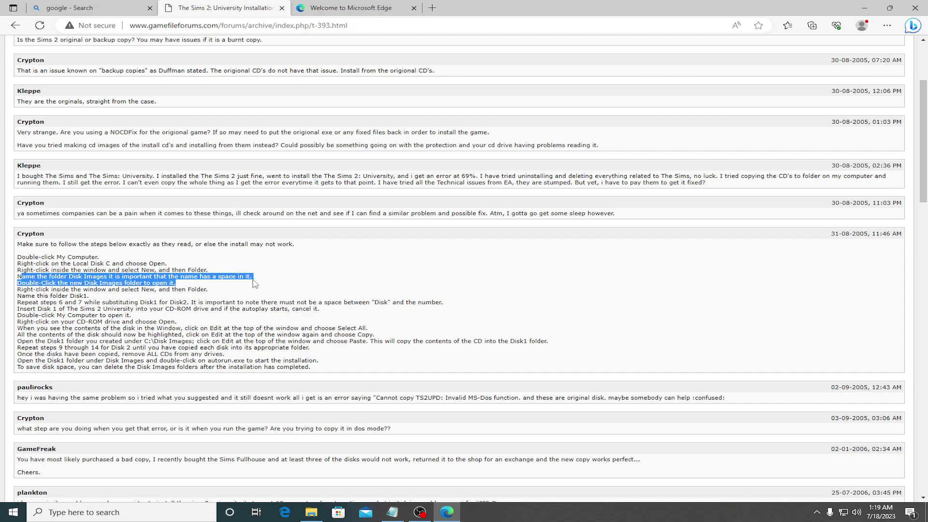
{"action": "left_click", "coordinate": [253, 285]}
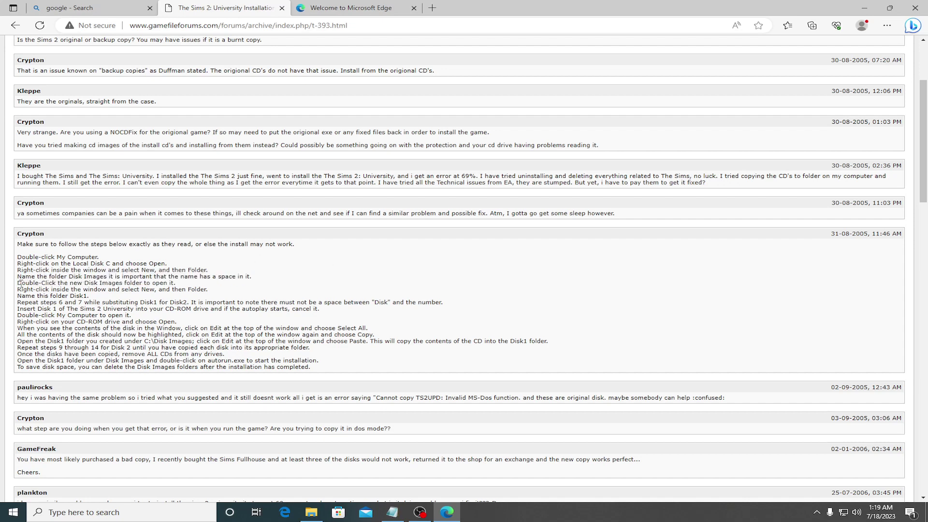
{"action": "left_click_drag", "start_coordinate": [18, 286], "coordinate": [191, 286]}
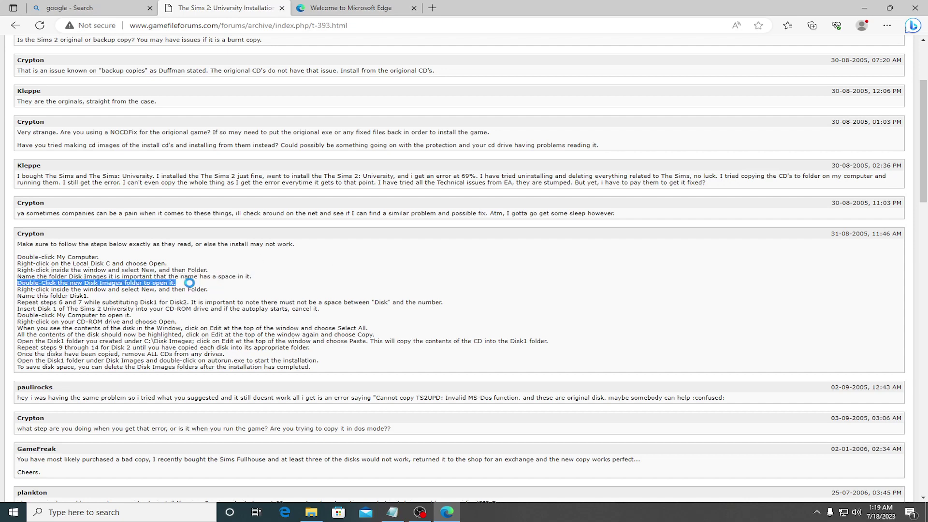
{"action": "left_click", "coordinate": [191, 286]}
{"action": "left_click_drag", "start_coordinate": [45, 289], "coordinate": [227, 290]}
{"action": "left_click", "coordinate": [143, 289]}
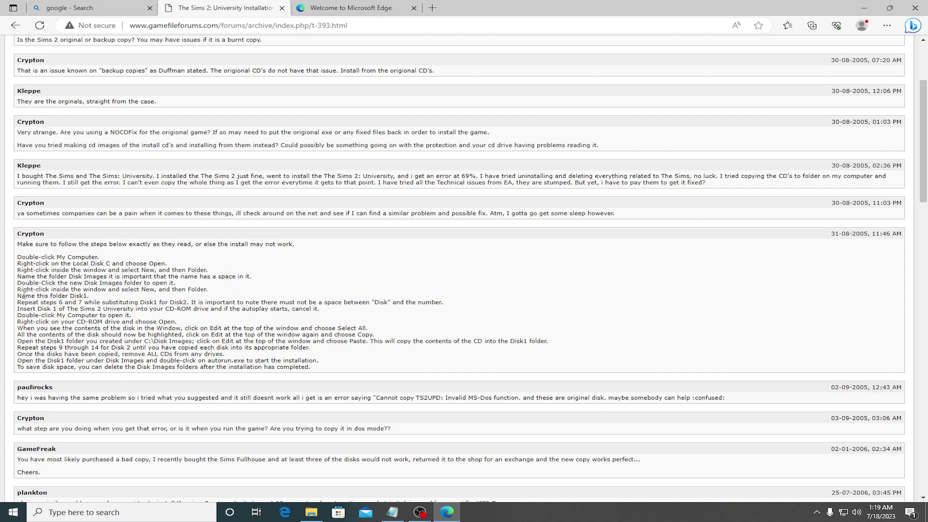
{"action": "left_click_drag", "start_coordinate": [21, 296], "coordinate": [97, 299]}
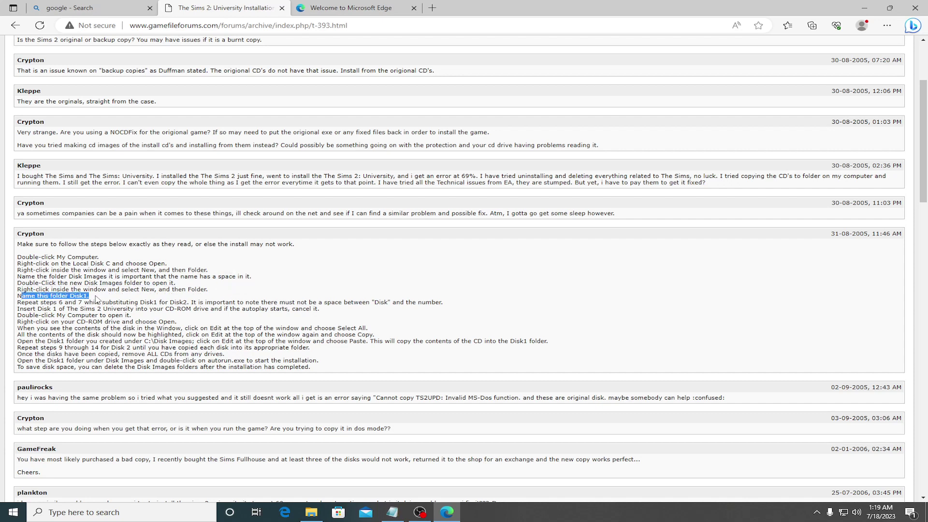
{"action": "left_click", "coordinate": [99, 300]}
{"action": "left_click", "coordinate": [312, 512]}
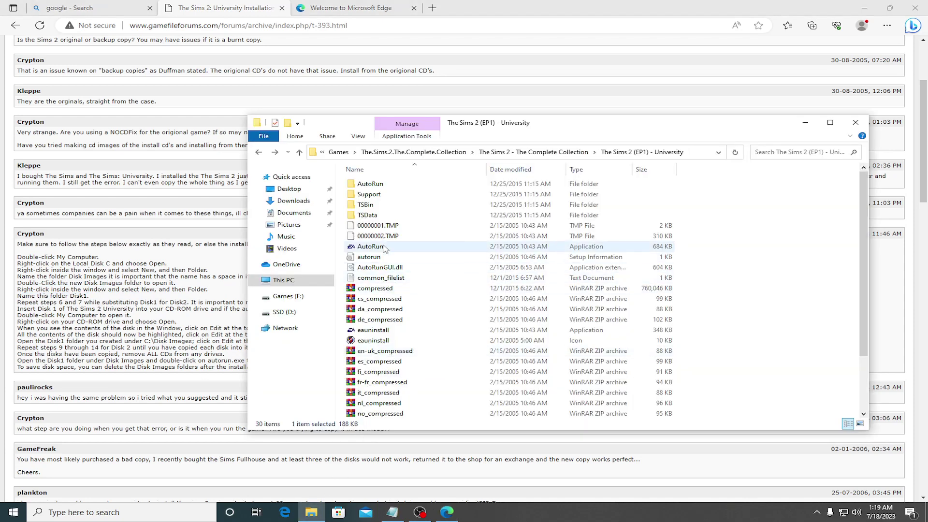
Step: Rename 'The Sims 2 (EP1) - University' to Disk1, then open it and run AutoRun
{"action": "left_click", "coordinate": [258, 153]}
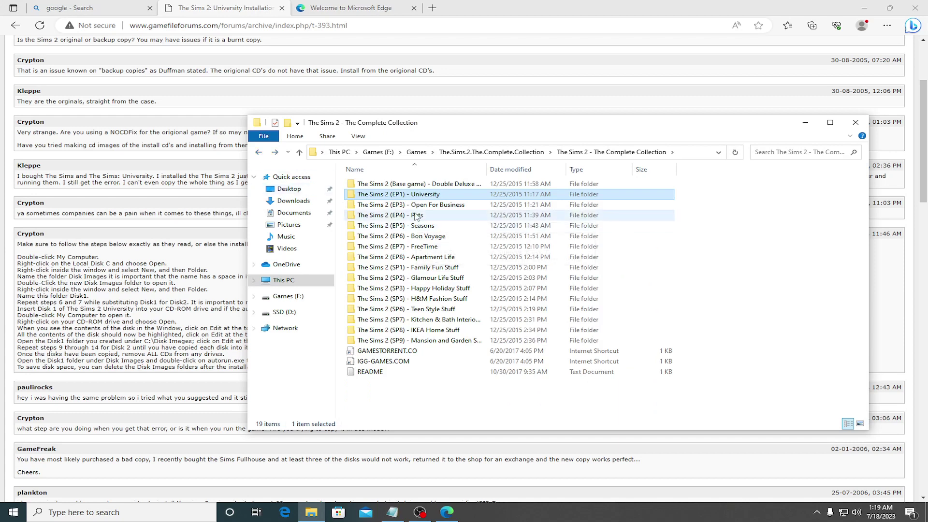
{"action": "left_click", "coordinate": [403, 205]}
{"action": "left_click", "coordinate": [398, 196]}
{"action": "left_click", "coordinate": [398, 195]}
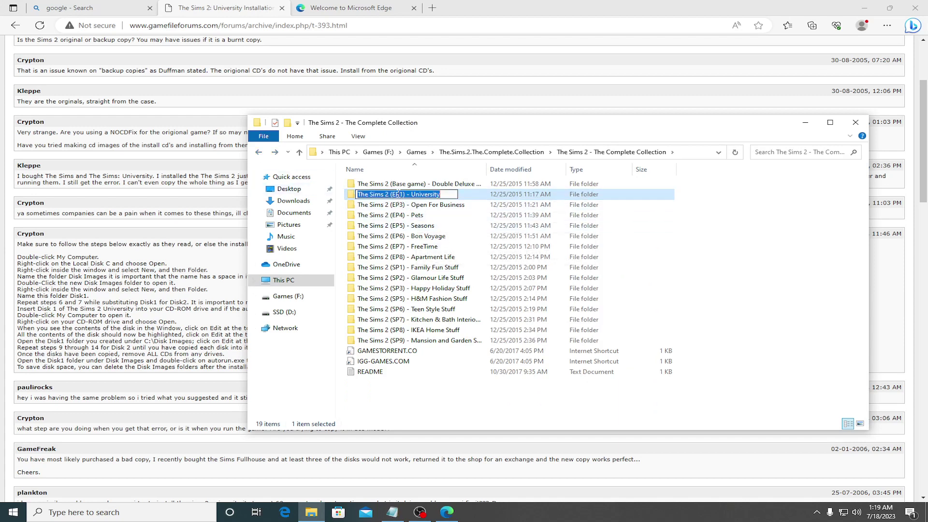
{"action": "type", "text": "Disk1"}
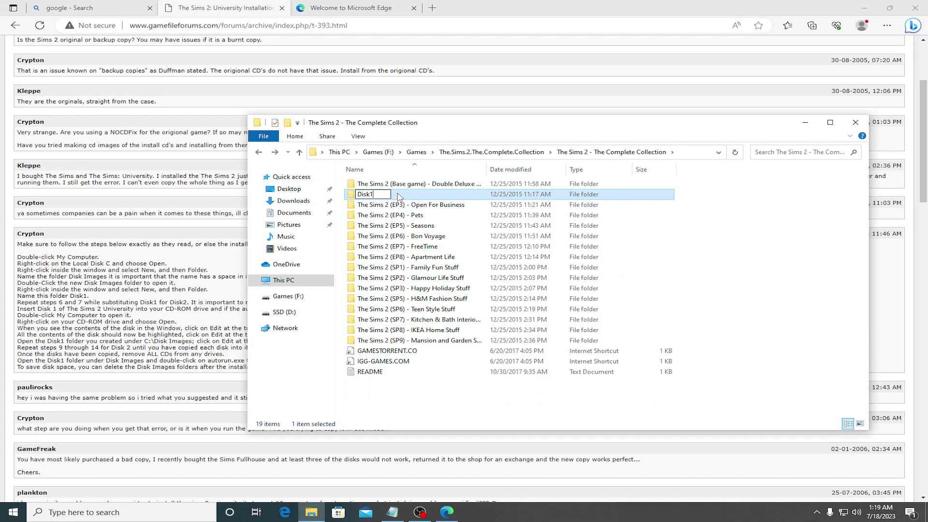
{"action": "key", "text": "Return"}
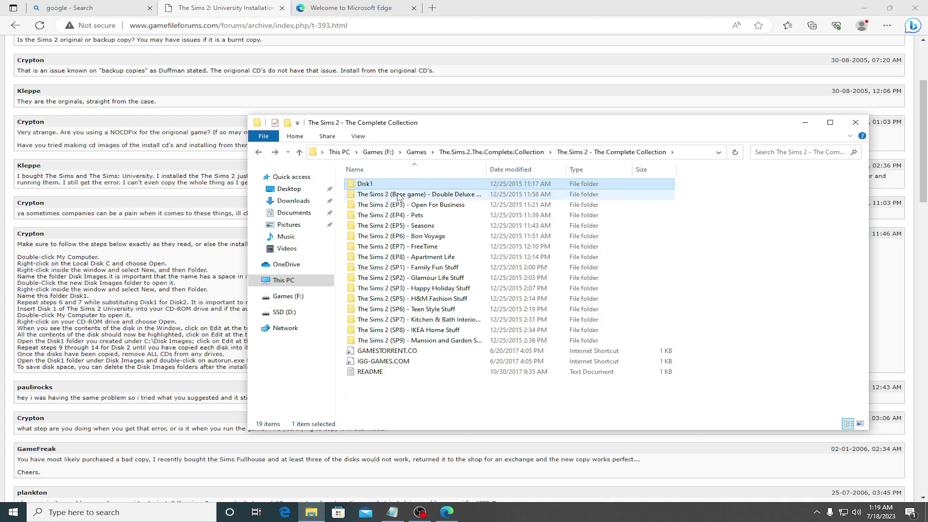
{"action": "double_click", "coordinate": [387, 187]}
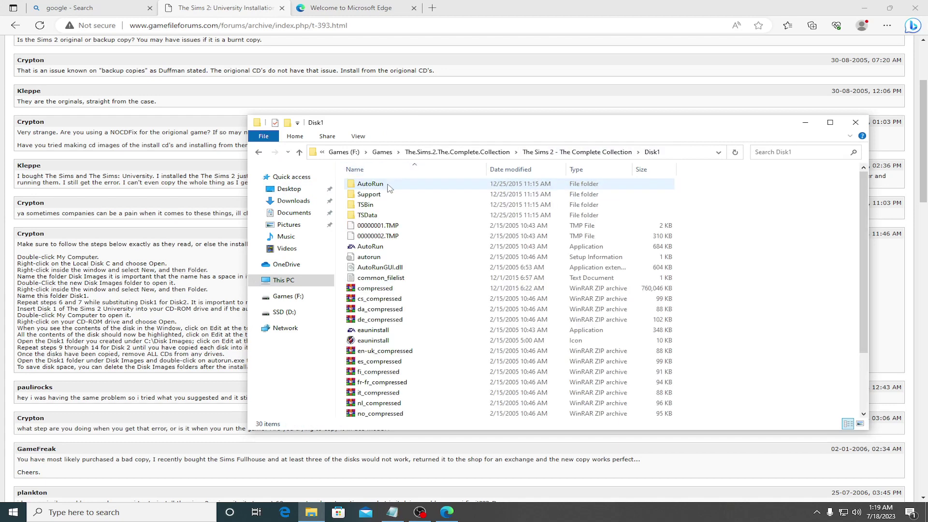
{"action": "double_click", "coordinate": [370, 248]}
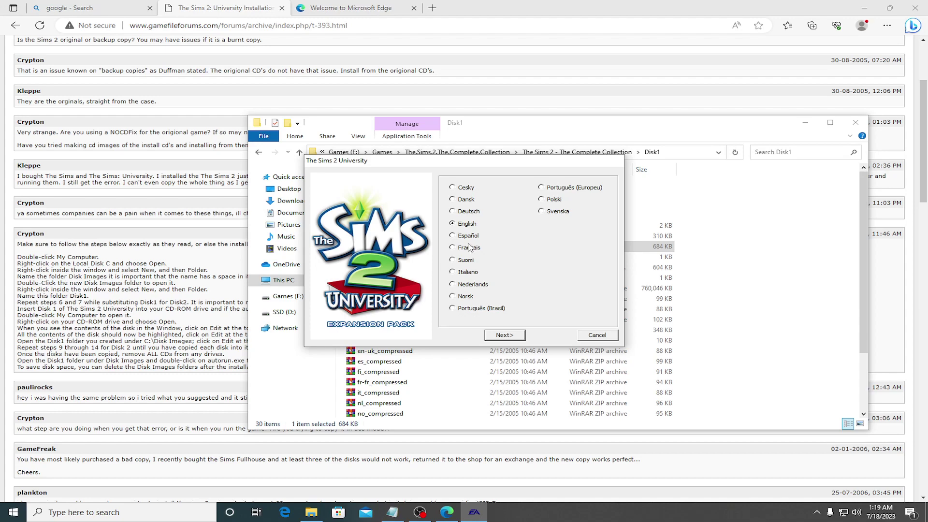
Step: Keep English and copy the first two University serial blocks from the install notes
{"action": "left_click", "coordinate": [512, 335]}
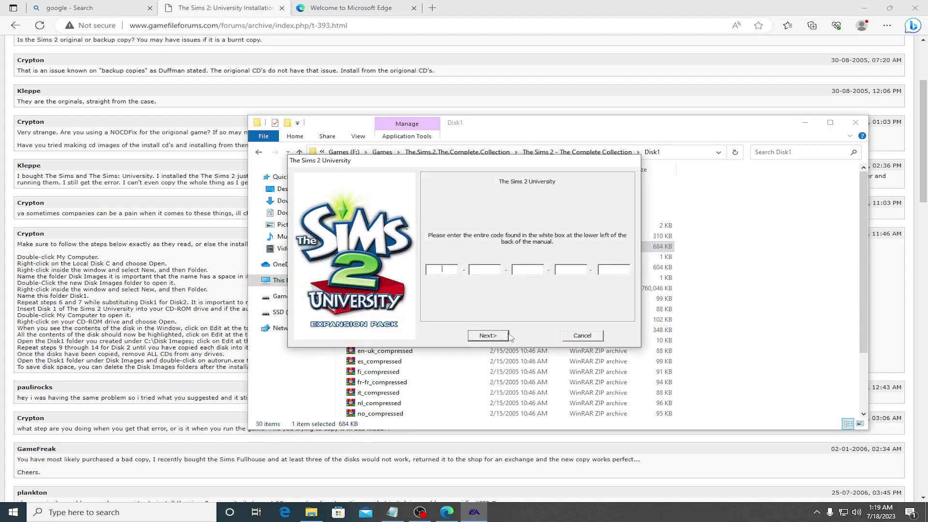
{"action": "left_click", "coordinate": [778, 302]}
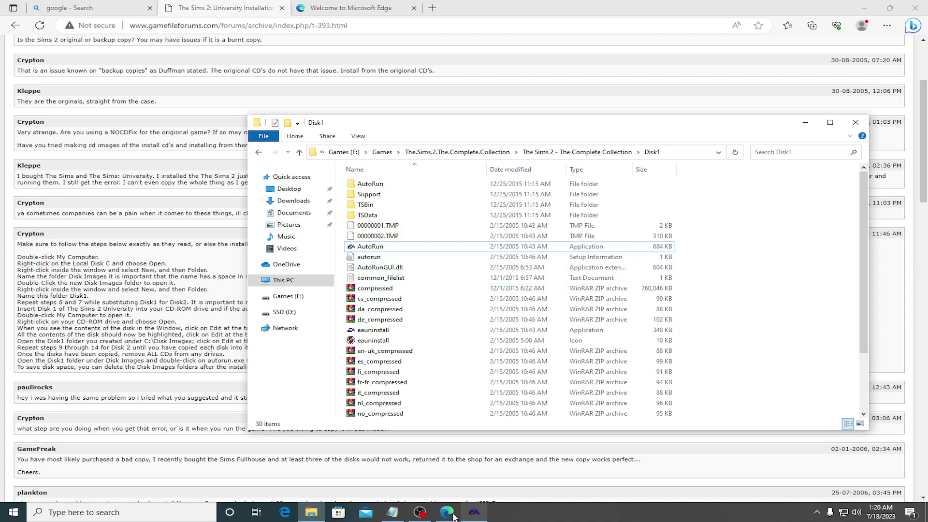
{"action": "left_click", "coordinate": [392, 512]}
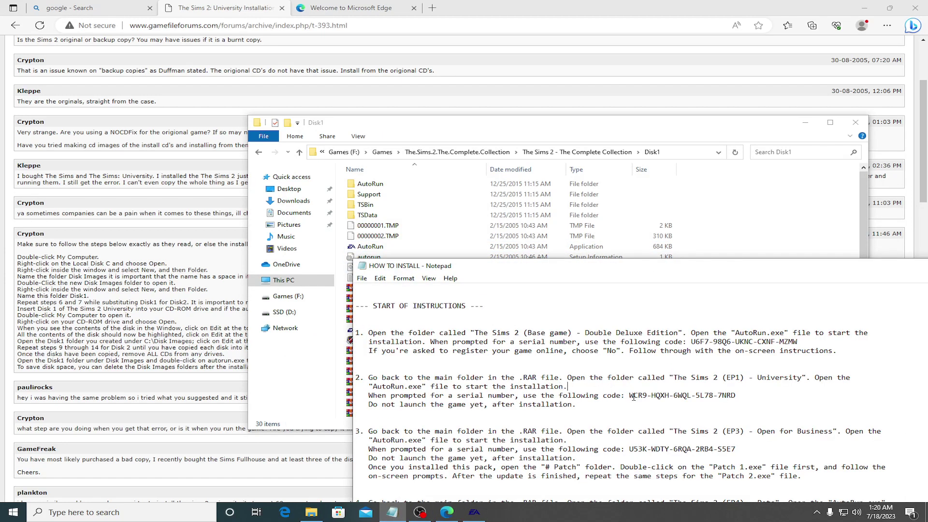
{"action": "left_click_drag", "start_coordinate": [630, 397], "coordinate": [647, 398]}
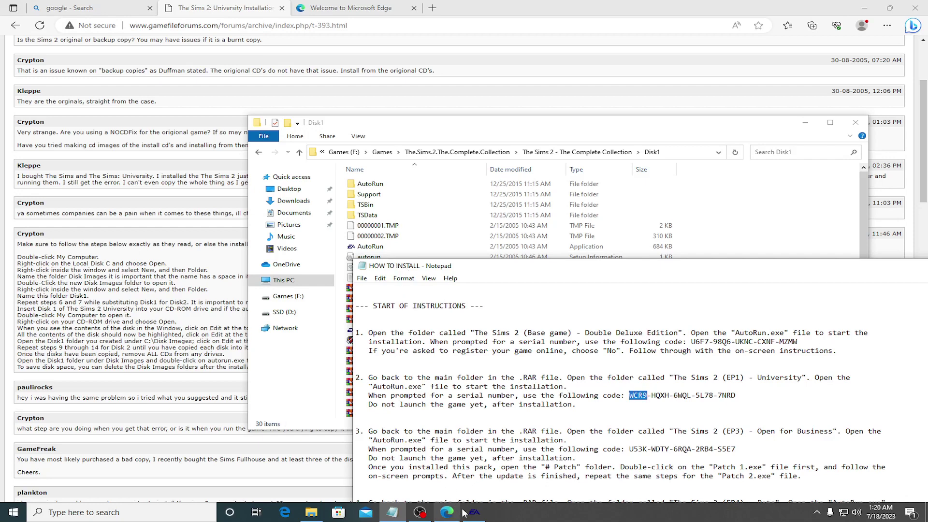
{"action": "key", "text": "ctrl+v"}
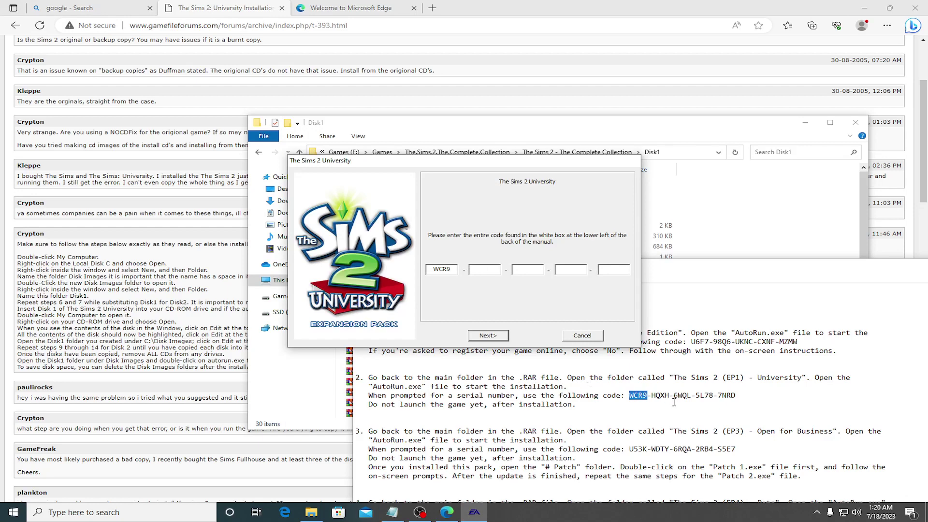
{"action": "left_click_drag", "start_coordinate": [653, 396], "coordinate": [668, 397]}
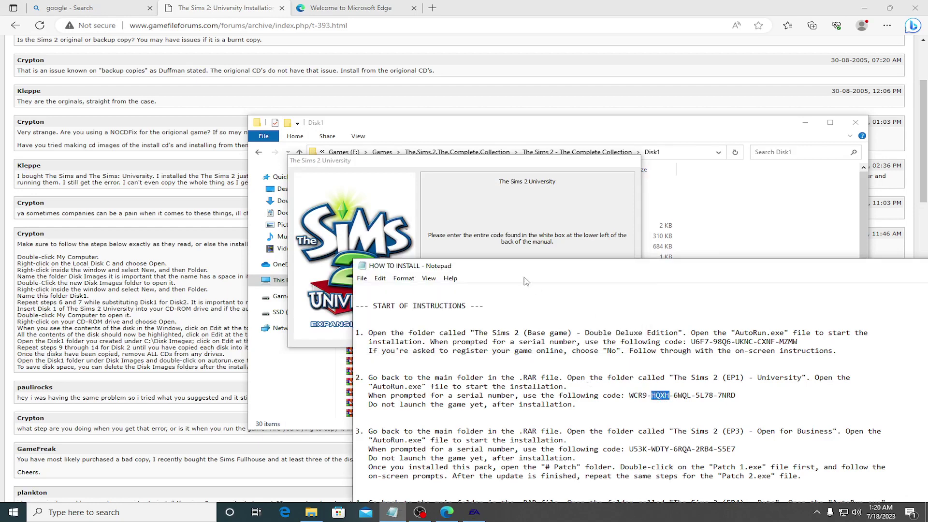
{"action": "key", "text": "ctrl+c"}
{"action": "key", "text": "alt+Tab"}
{"action": "key", "text": "ctrl+v"}
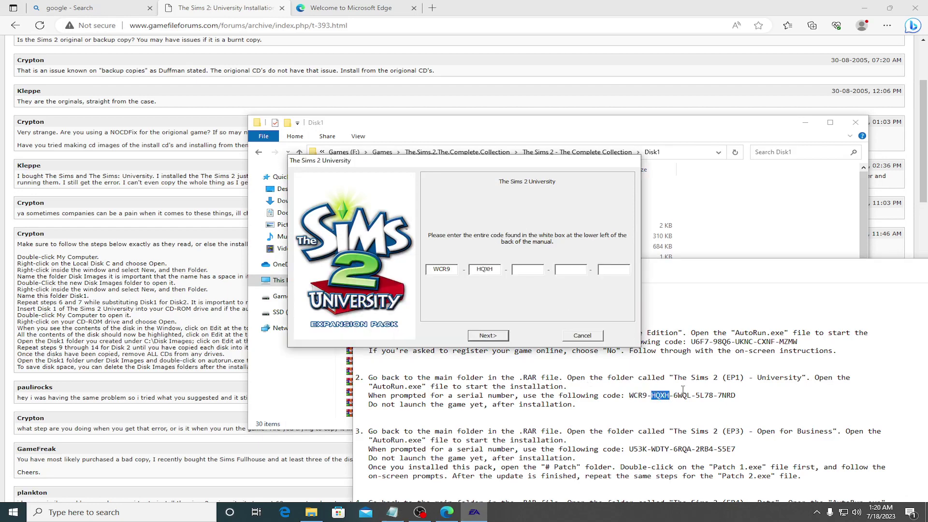
Step: Copy the remaining three serial blocks into the key fields and submit the code
{"action": "left_click_drag", "start_coordinate": [674, 396], "coordinate": [689, 397]}
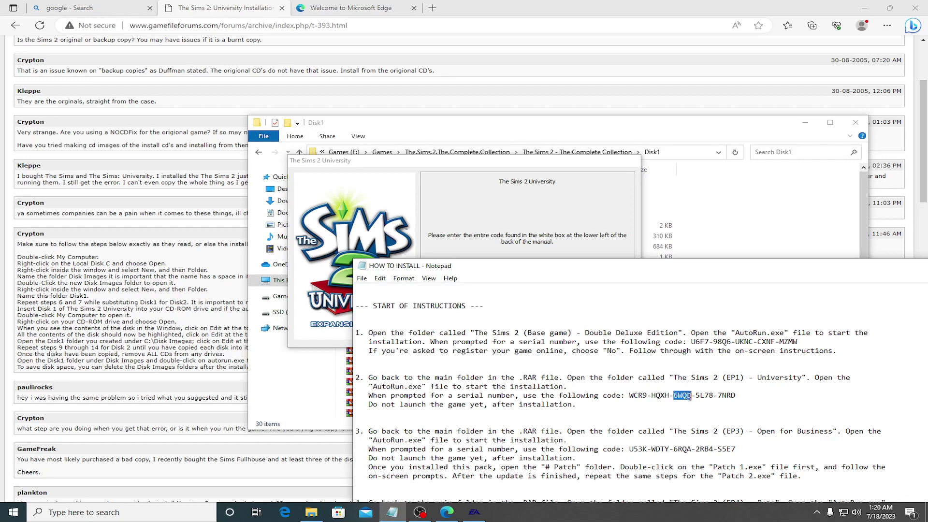
{"action": "key", "text": "ctrl+c"}
{"action": "left_click", "coordinate": [552, 199]}
{"action": "key", "text": "ctrl+v"}
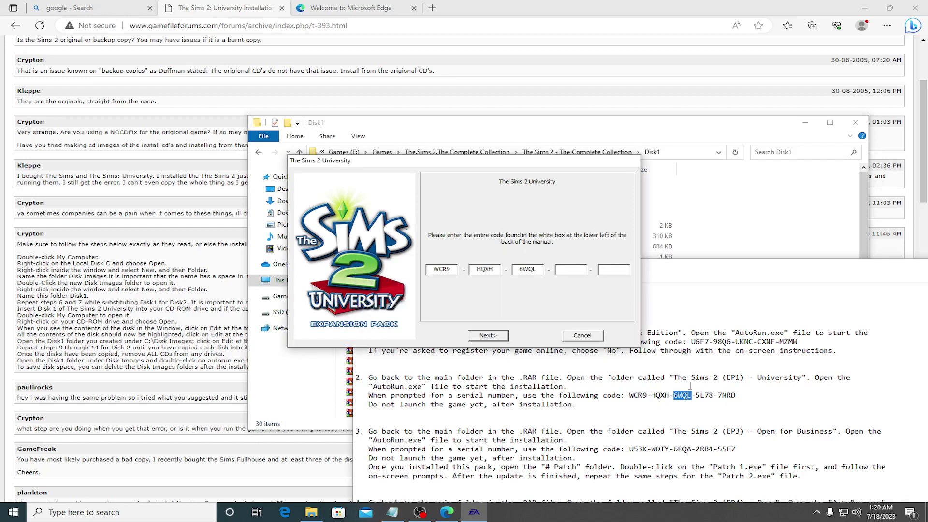
{"action": "left_click", "coordinate": [700, 398]}
{"action": "left_click_drag", "start_coordinate": [698, 396], "coordinate": [713, 398]}
{"action": "left_click", "coordinate": [569, 235]}
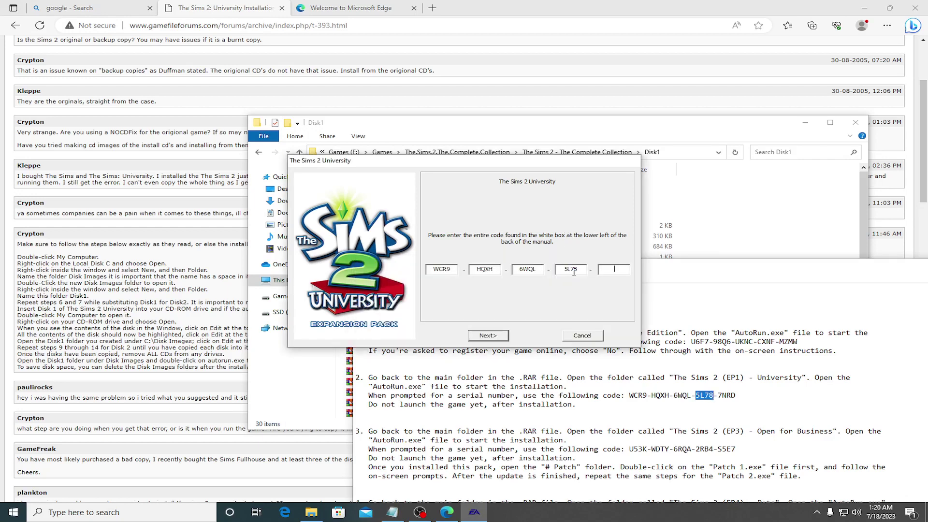
{"action": "left_click", "coordinate": [719, 397]}
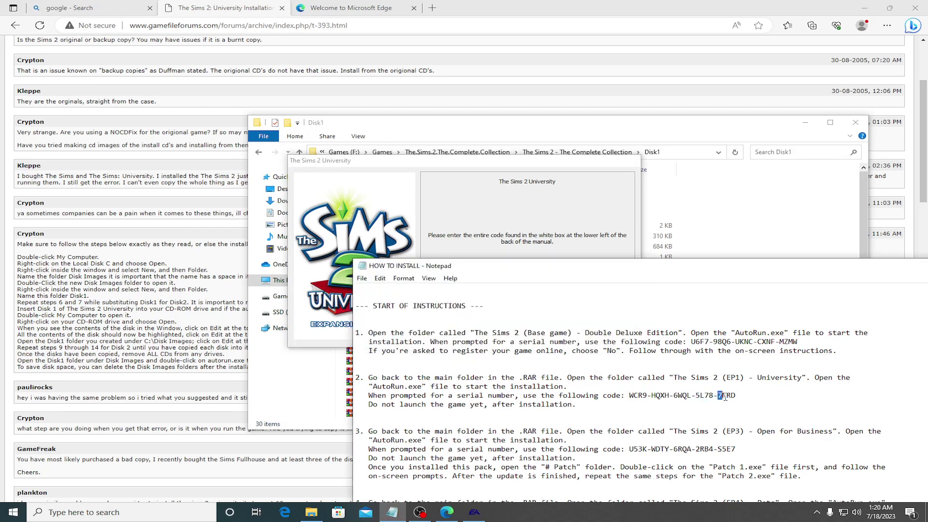
{"action": "left_click_drag", "start_coordinate": [718, 397], "coordinate": [738, 395]}
{"action": "left_click", "coordinate": [598, 258]}
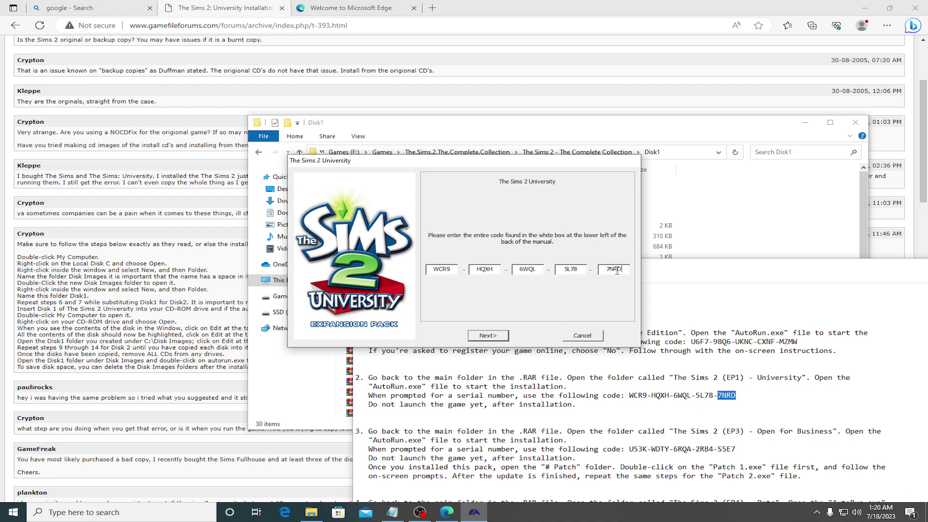
{"action": "left_click", "coordinate": [499, 336]}
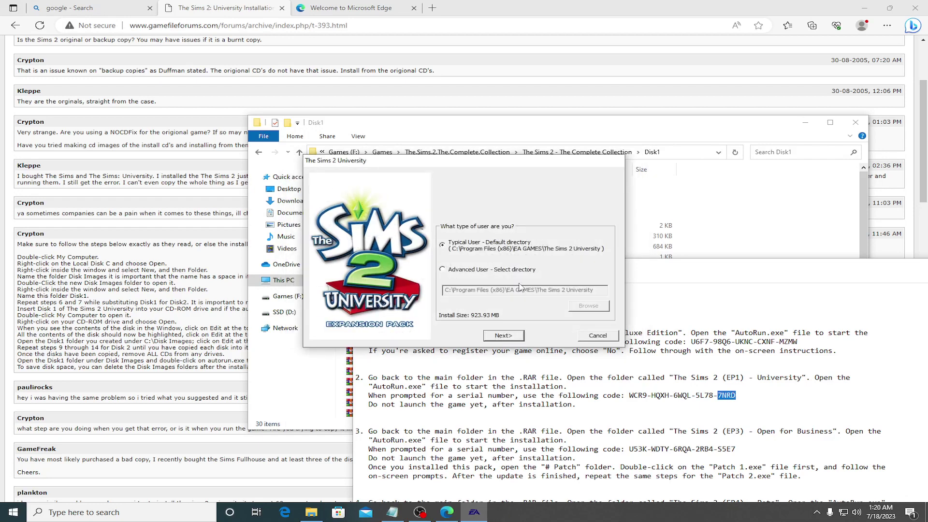
Step: Choose Advanced User and browse the folder picker's drives for a Games folder
{"action": "left_click", "coordinate": [449, 269]}
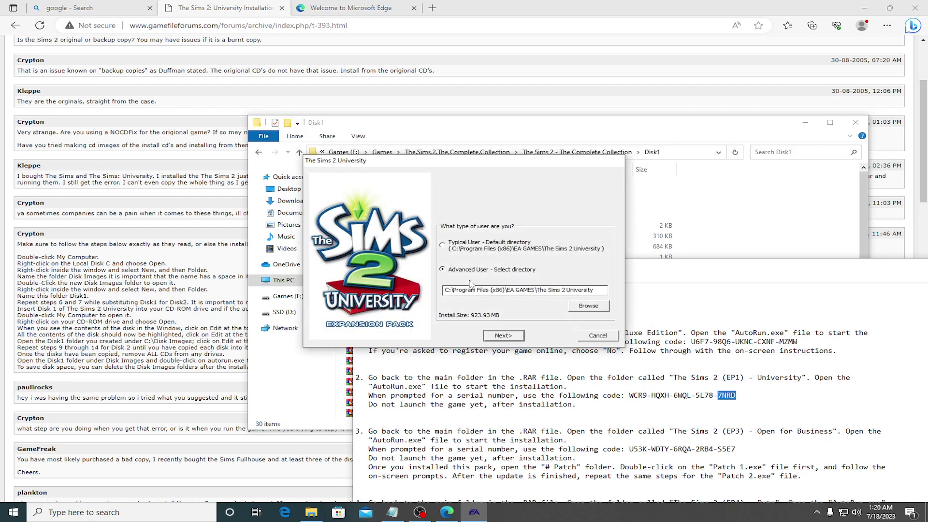
{"action": "left_click", "coordinate": [588, 306]}
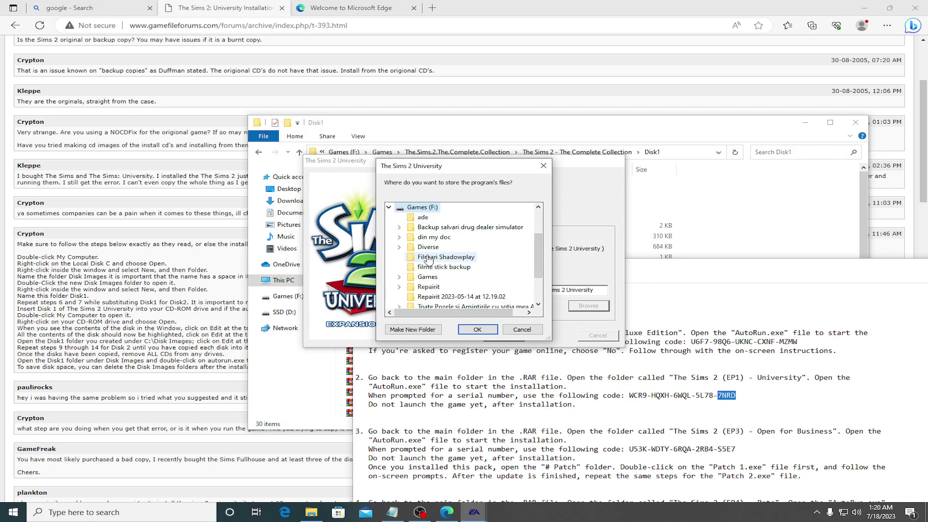
{"action": "double_click", "coordinate": [426, 278]}
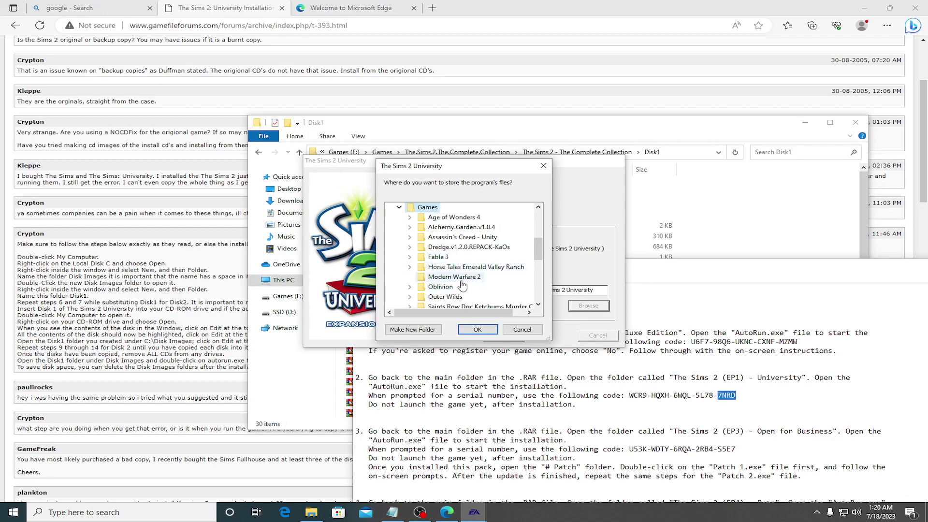
{"action": "scroll", "coordinate": [463, 280], "scroll_direction": "up", "scroll_amount": 10}
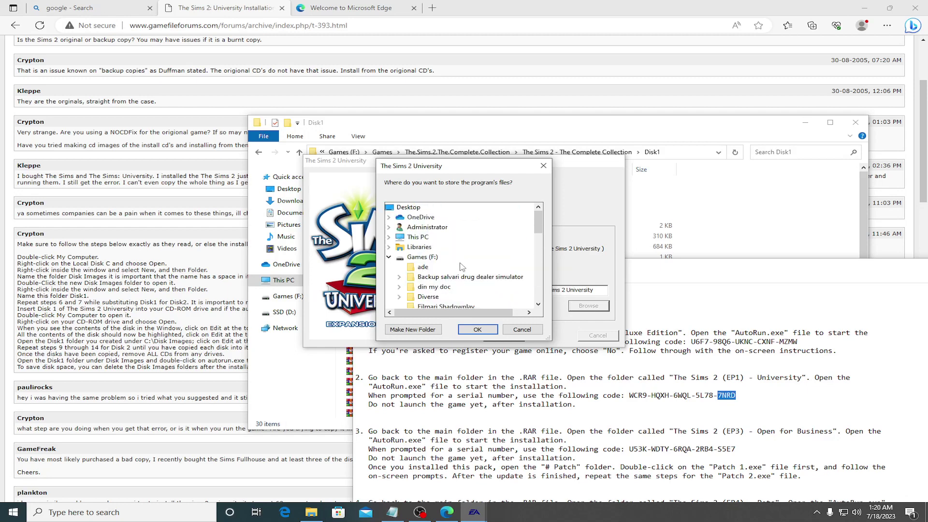
{"action": "left_click", "coordinate": [422, 257]}
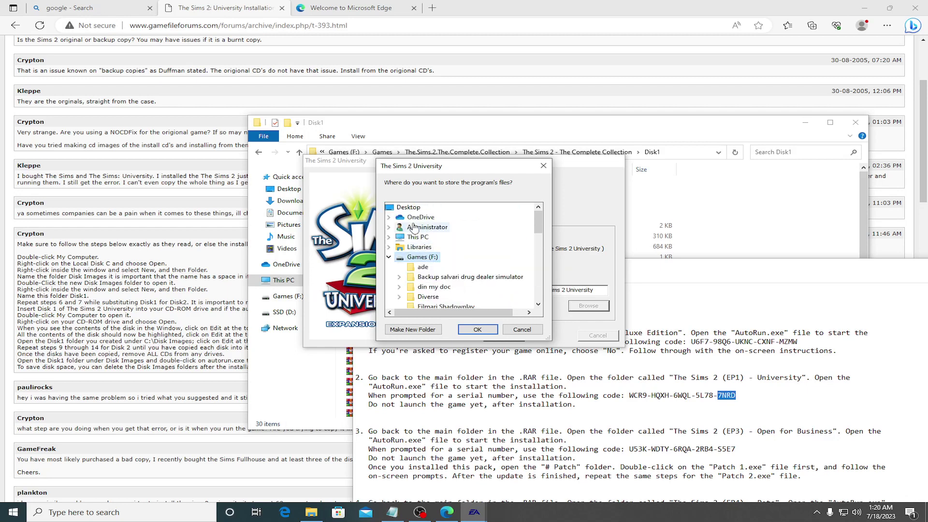
{"action": "scroll", "coordinate": [415, 232], "scroll_direction": "down", "scroll_amount": 3}
{"action": "left_click", "coordinate": [421, 237]}
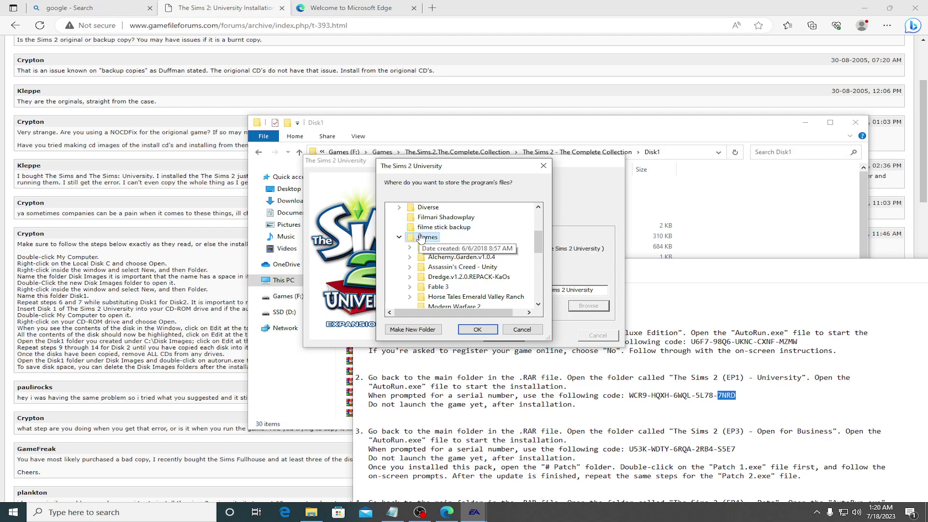
{"action": "scroll", "coordinate": [464, 279], "scroll_direction": "down", "scroll_amount": 3}
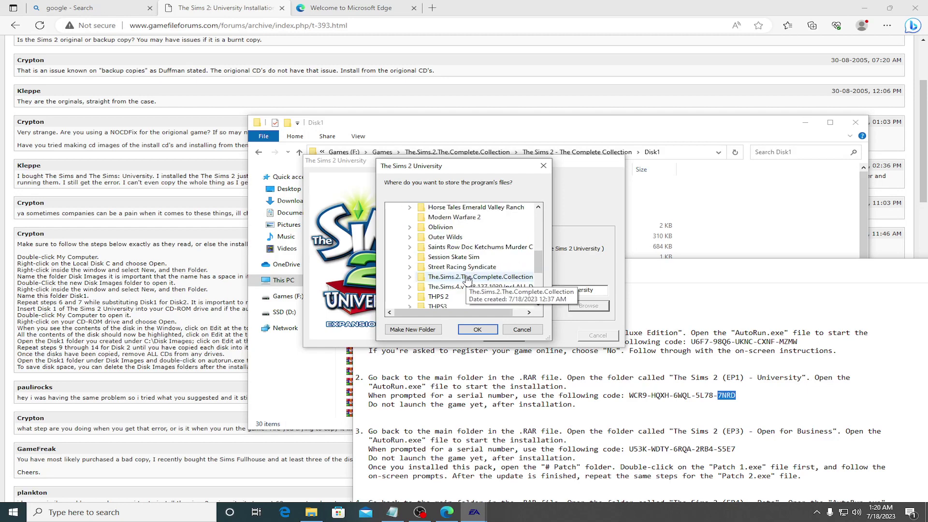
{"action": "scroll", "coordinate": [464, 279], "scroll_direction": "up", "scroll_amount": 6}
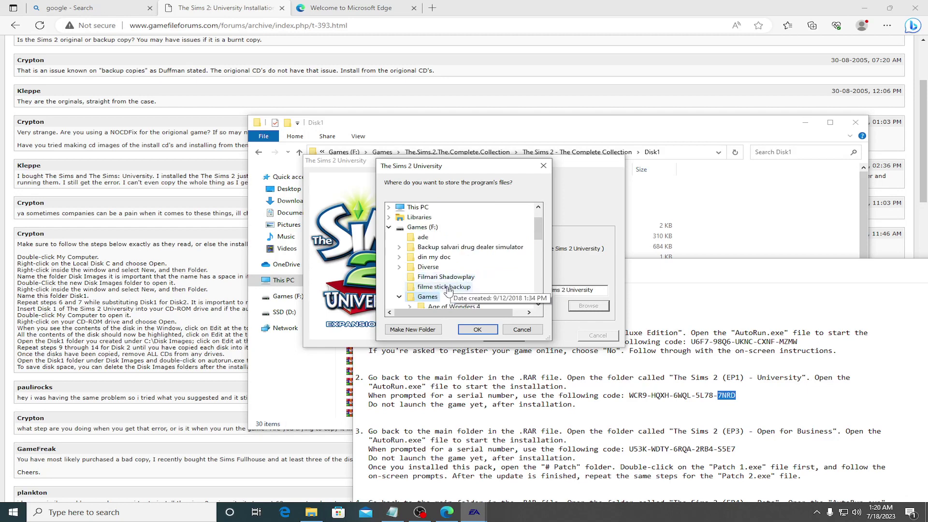
{"action": "left_click", "coordinate": [389, 227]}
Step: Select D:\Games\Sims 2 as the install folder, confirm it and continue
{"action": "left_click", "coordinate": [418, 268]}
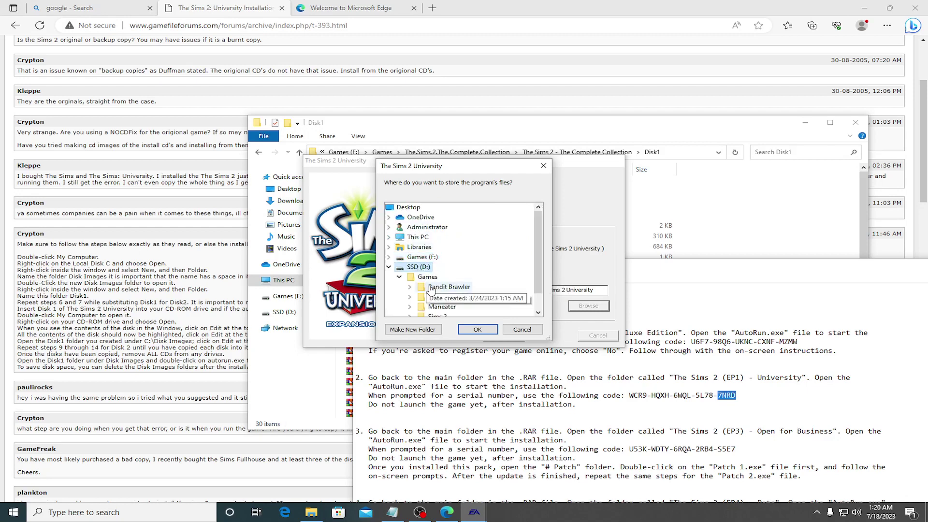
{"action": "left_click", "coordinate": [428, 278]}
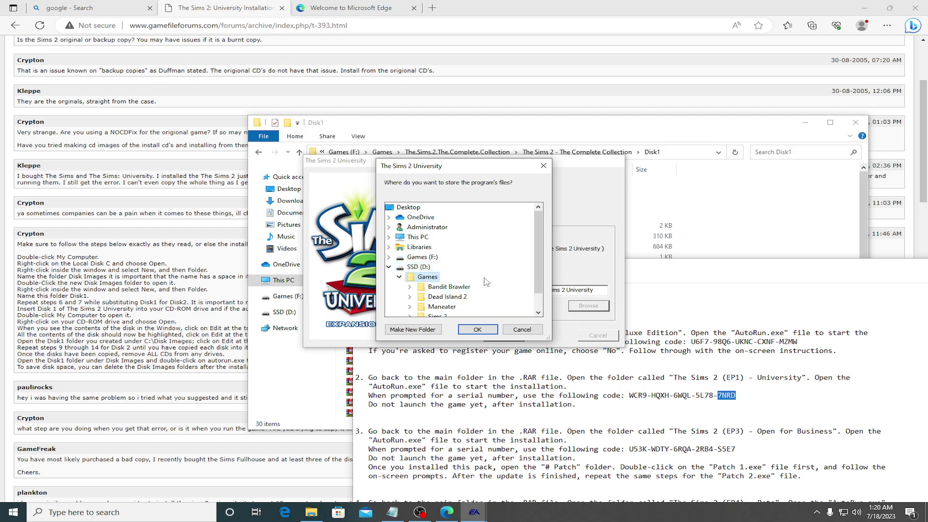
{"action": "scroll", "coordinate": [431, 288], "scroll_direction": "down", "scroll_amount": 1}
{"action": "left_click", "coordinate": [437, 297]}
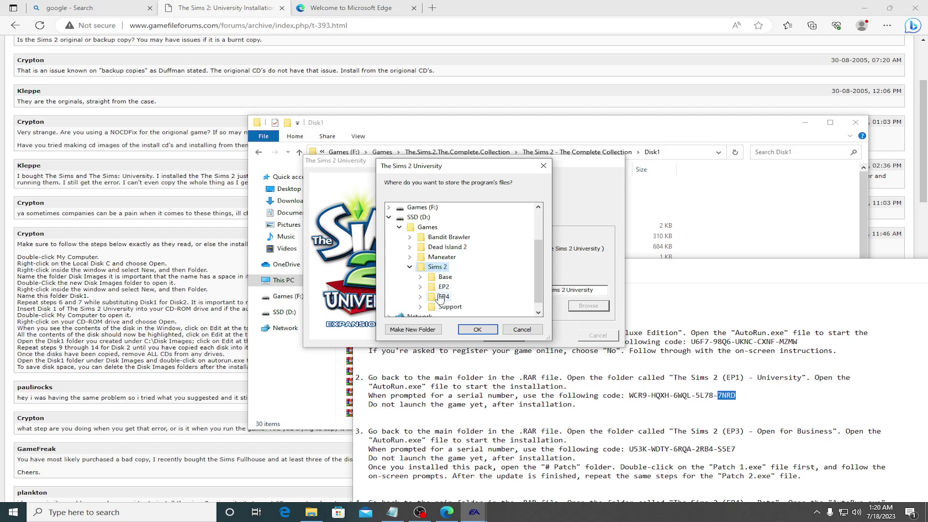
{"action": "left_click", "coordinate": [477, 329]}
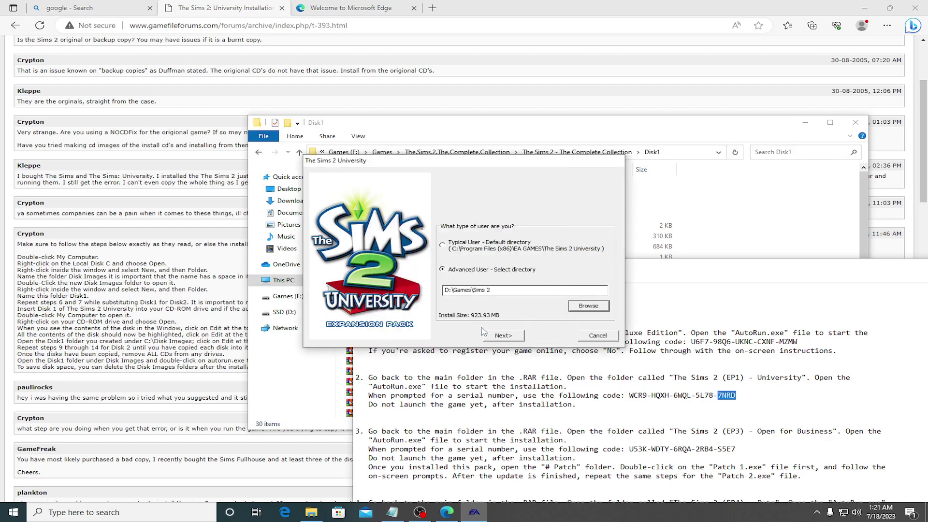
{"action": "left_click", "coordinate": [515, 340]}
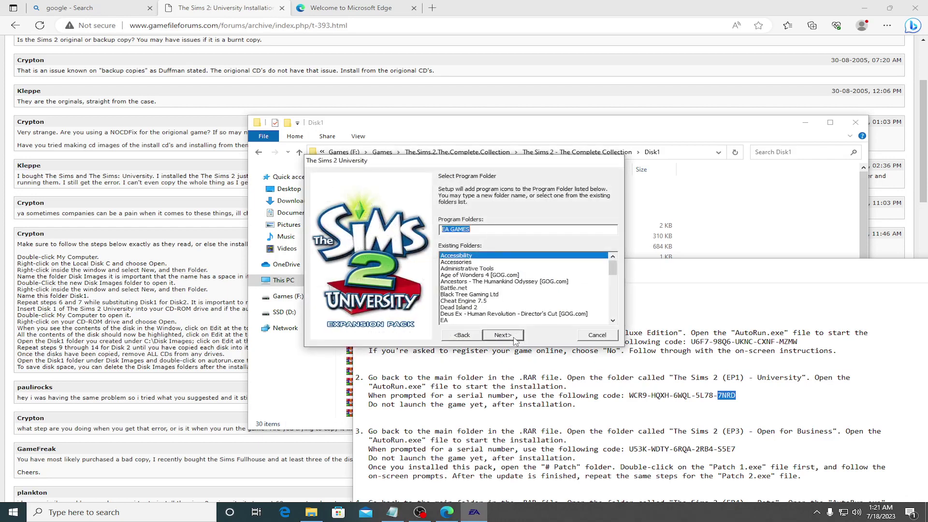
Step: Accept the EA GAMES program folder, register later, dismiss the update and disc notices, and quit
{"action": "left_click", "coordinate": [511, 338]}
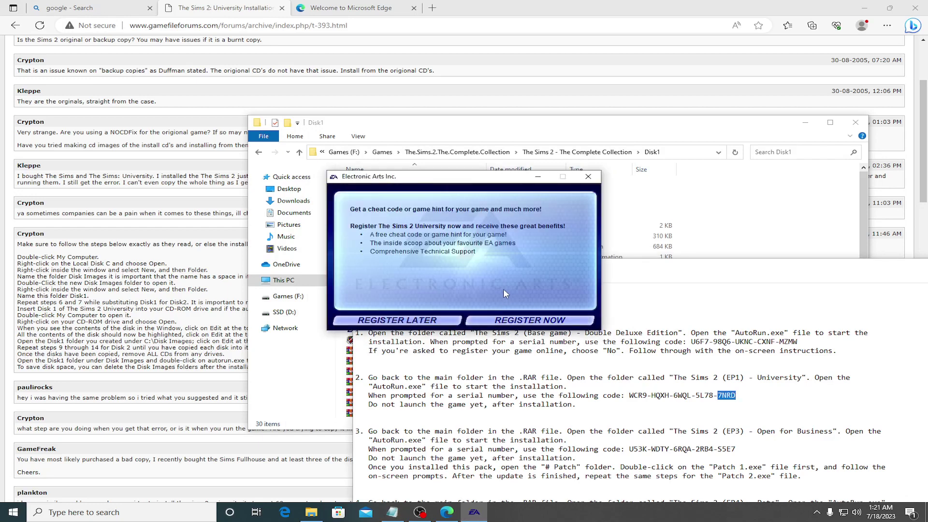
{"action": "left_click", "coordinate": [467, 320]}
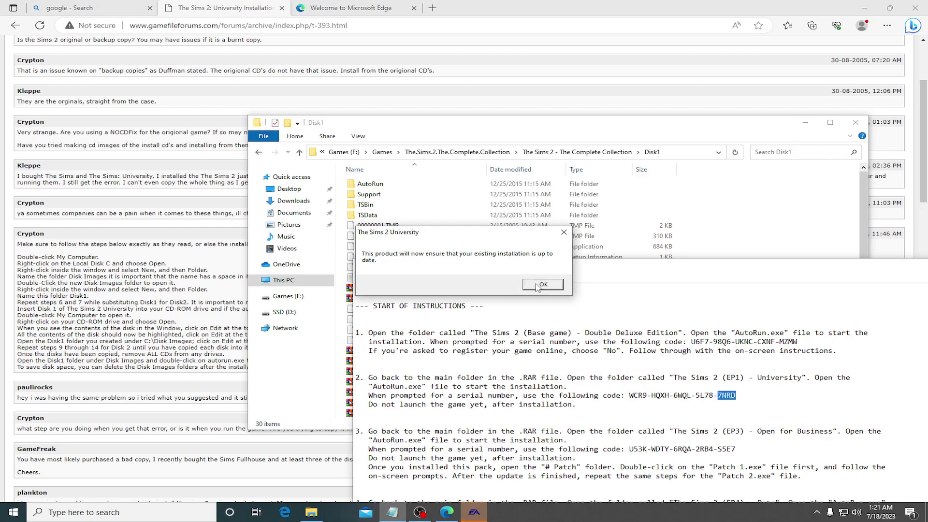
{"action": "left_click", "coordinate": [538, 286]}
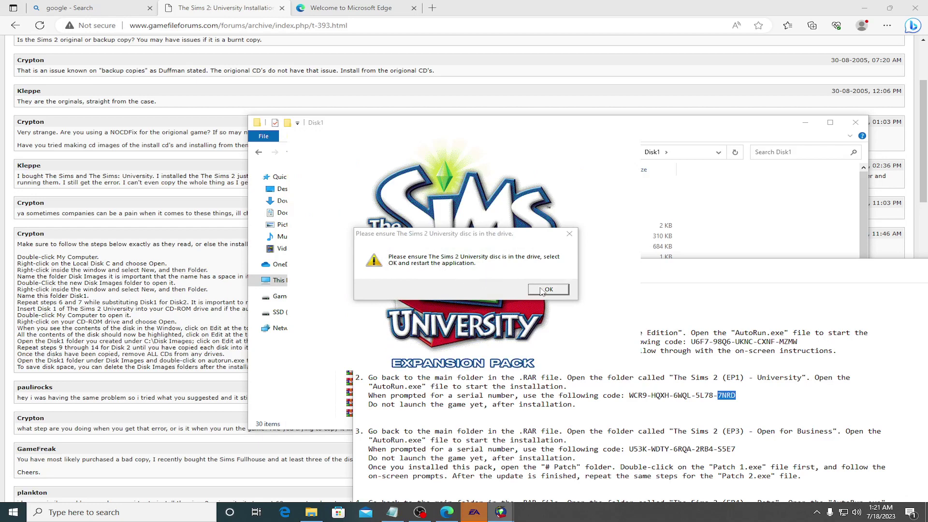
{"action": "left_click", "coordinate": [542, 290]}
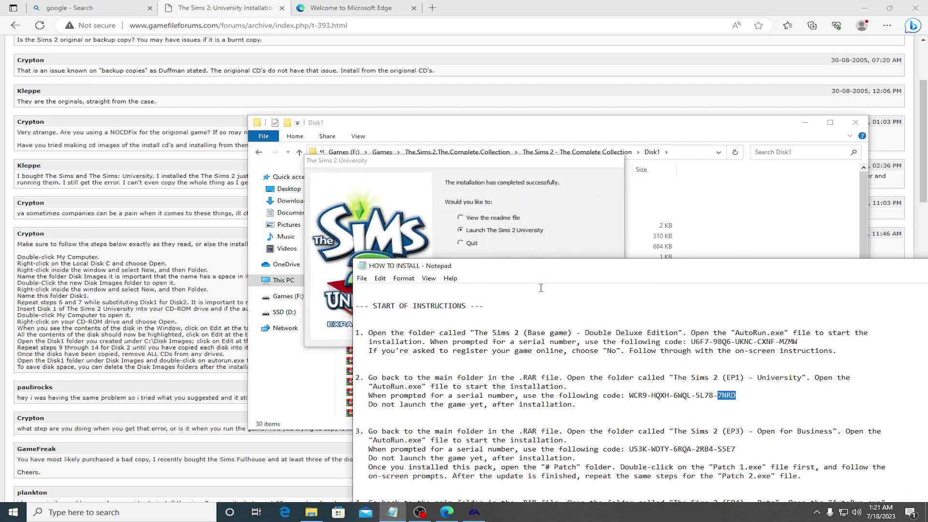
{"action": "left_click", "coordinate": [466, 243]}
{"action": "left_click", "coordinate": [551, 335]}
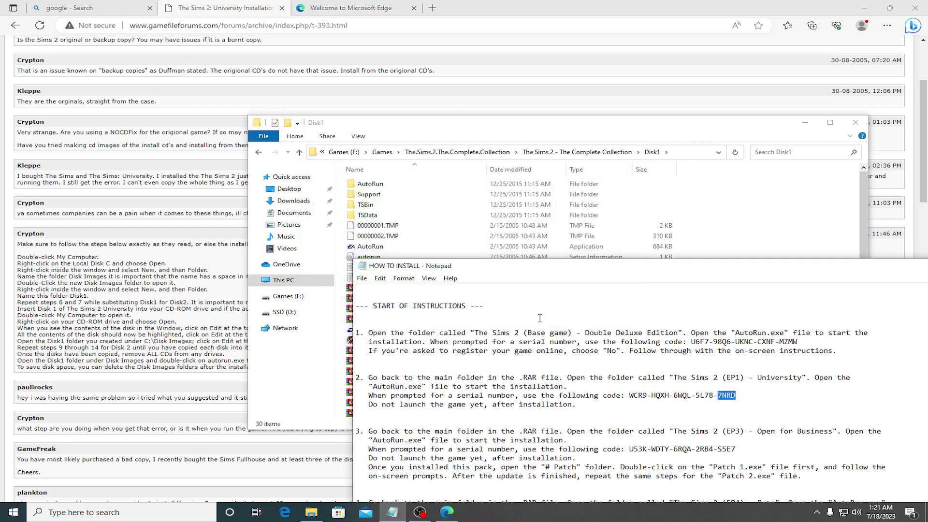
Step: Return to the Complete Collection folder and run AutoRun in the EP3 Open For Business folder
{"action": "left_click", "coordinate": [260, 154]}
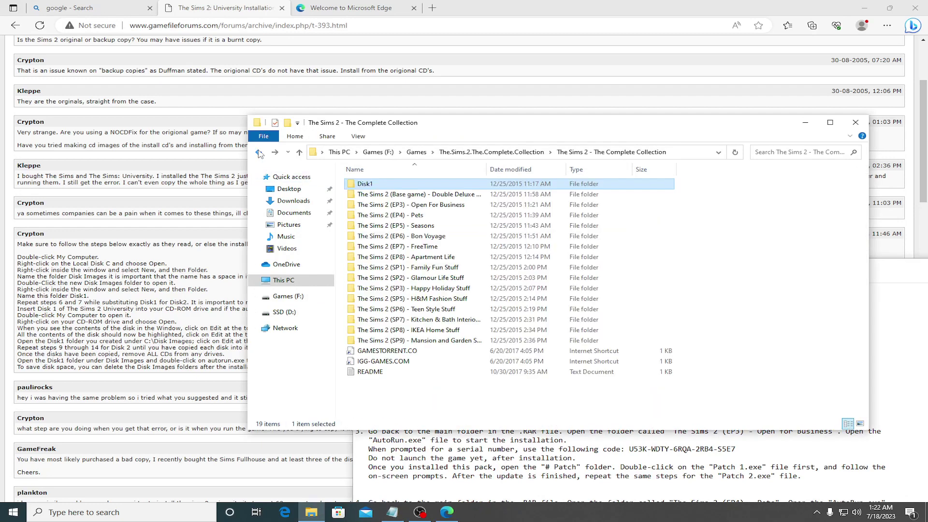
{"action": "left_click", "coordinate": [406, 196]}
{"action": "double_click", "coordinate": [406, 205]}
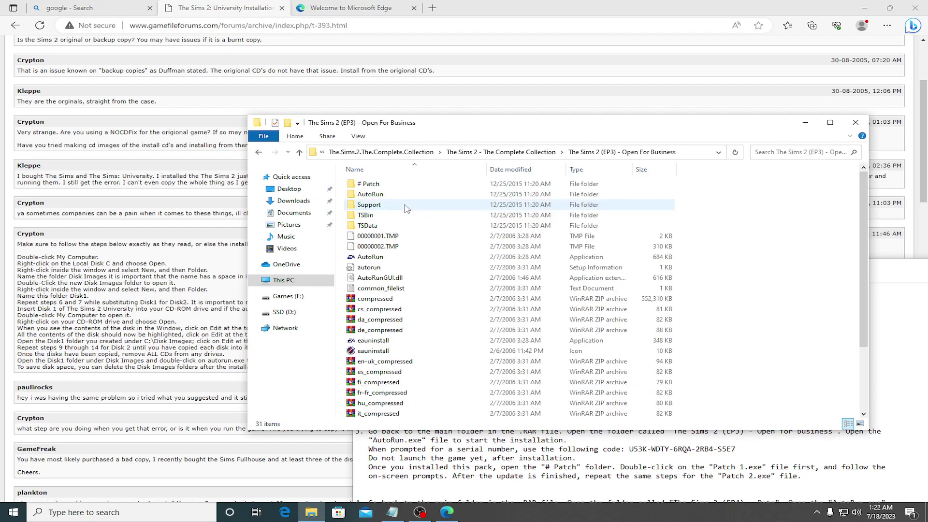
{"action": "double_click", "coordinate": [370, 258]}
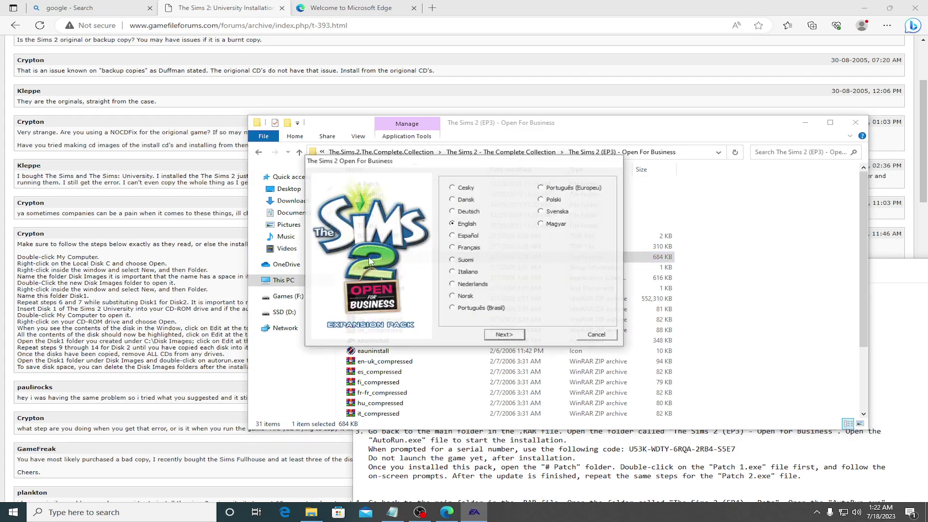
Step: Continue in English, cancel the disk 1 prompt and quit, then select the Open For Business folder
{"action": "left_click", "coordinate": [504, 336]}
{"action": "left_click", "coordinate": [496, 283]}
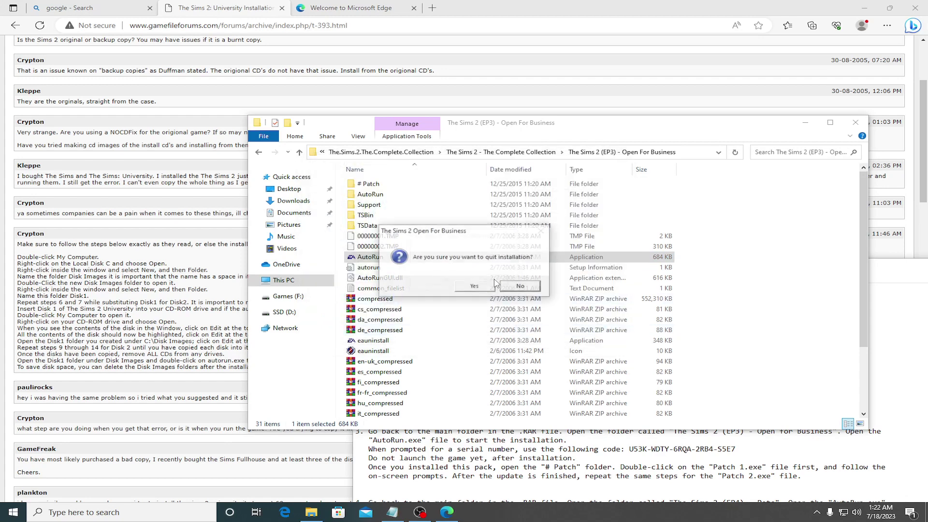
{"action": "left_click", "coordinate": [512, 286]}
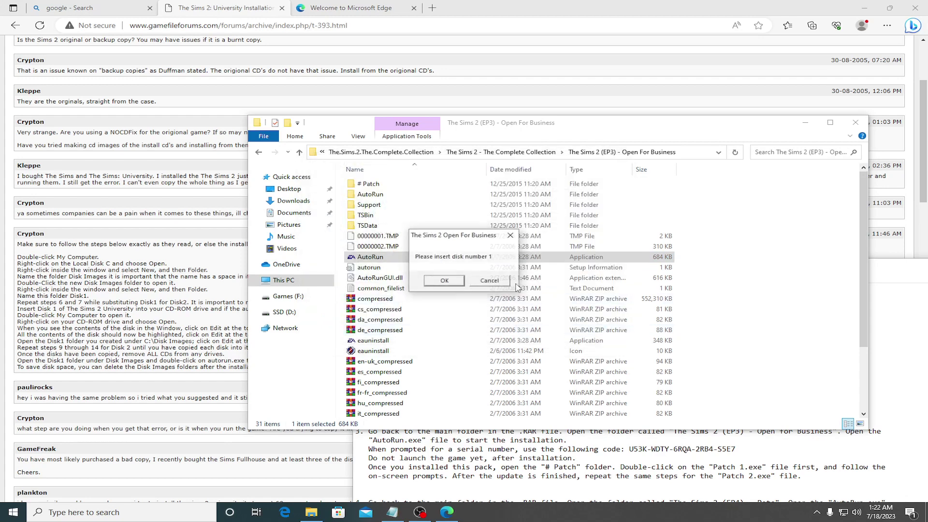
{"action": "left_click", "coordinate": [489, 283]}
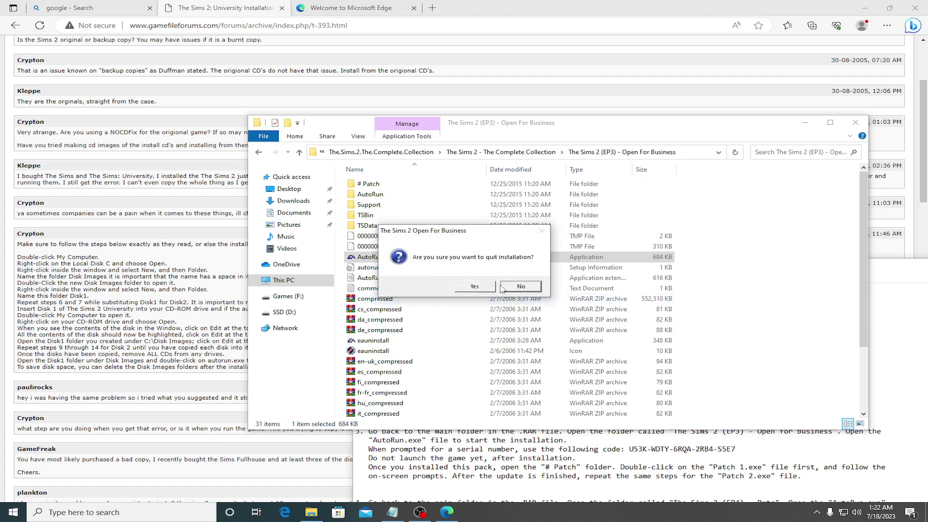
{"action": "left_click", "coordinate": [474, 287]}
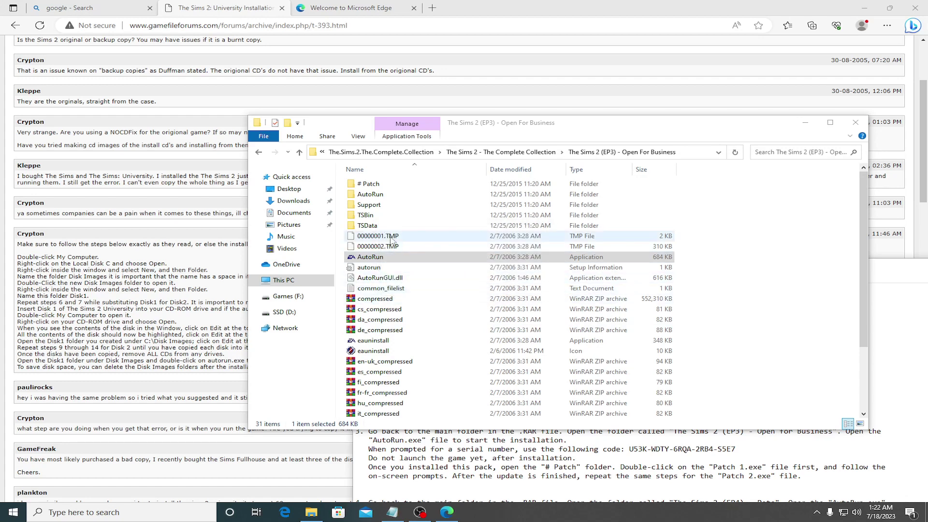
{"action": "left_click", "coordinate": [257, 152]}
{"action": "left_click", "coordinate": [383, 216]}
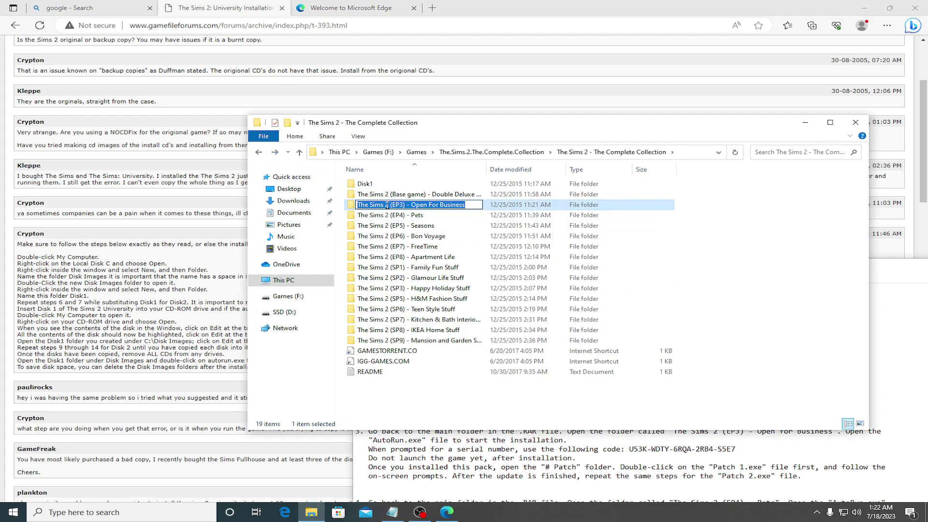
Step: Try renaming the EP3 folder to Disk1, decline the merge, and drag all pack folders into Disk1
{"action": "key", "text": "BackSpace"}
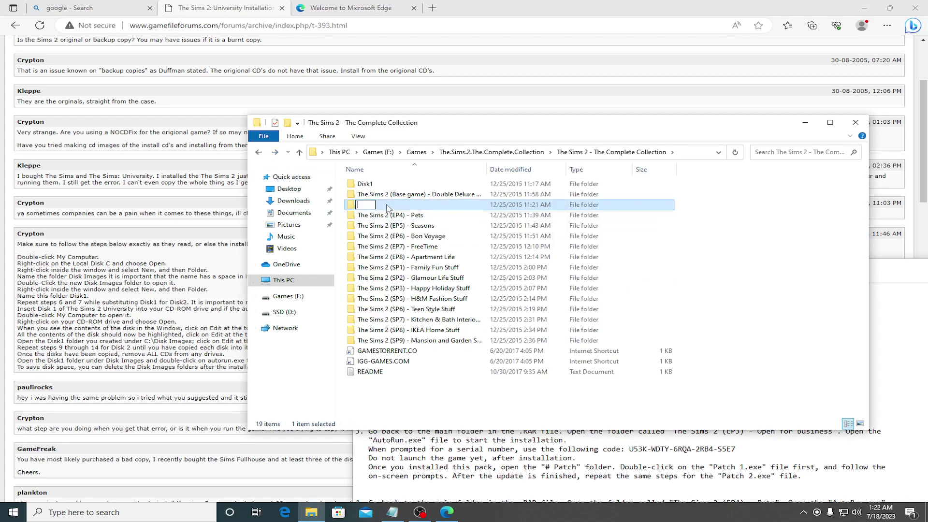
{"action": "type", "text": "Disk1"}
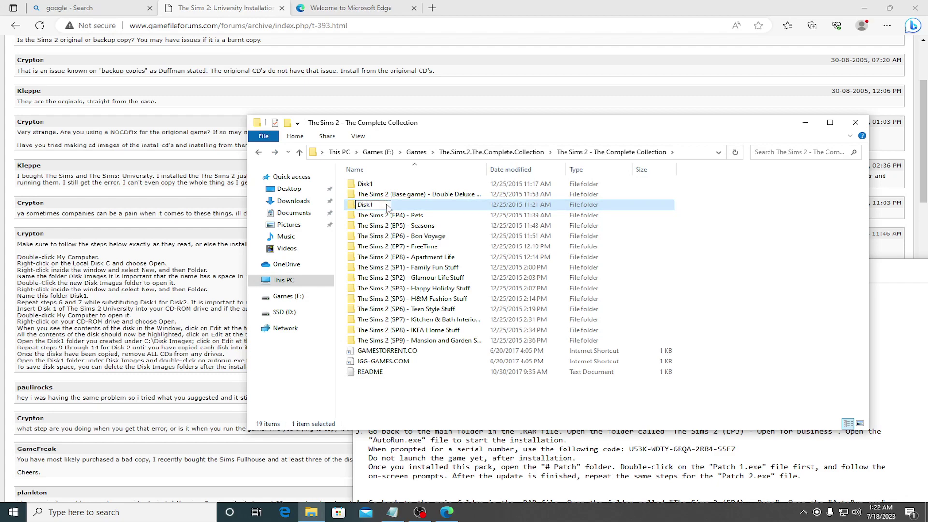
{"action": "key", "text": "Return"}
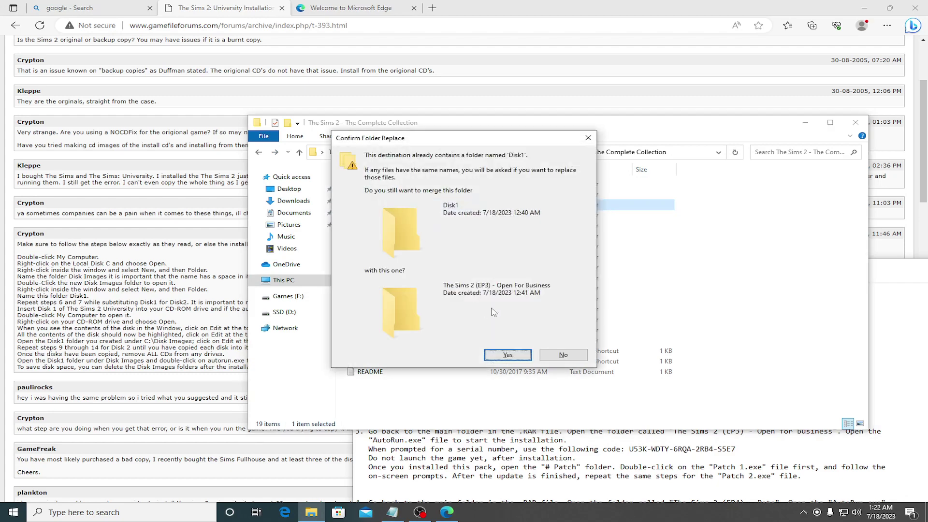
{"action": "left_click", "coordinate": [578, 359]}
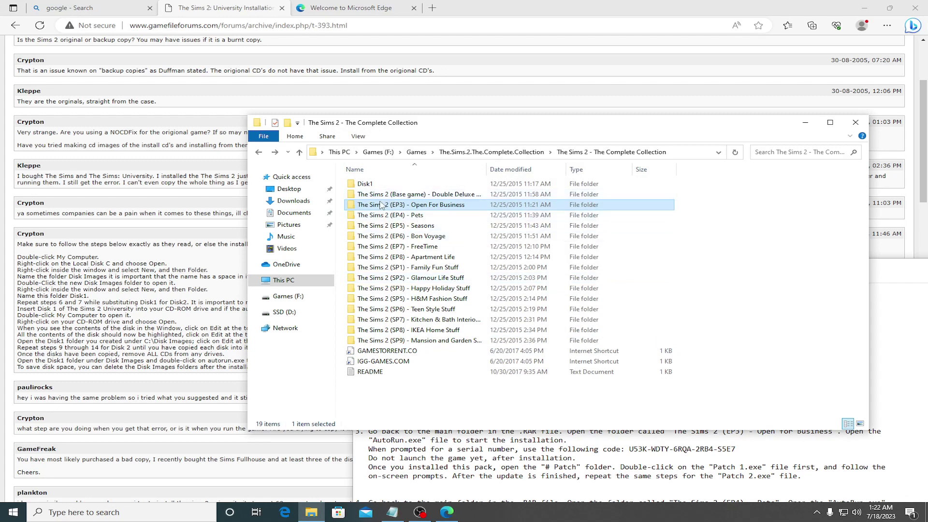
{"action": "left_click_drag", "start_coordinate": [378, 207], "coordinate": [371, 186]}
{"action": "left_click_drag", "start_coordinate": [371, 206], "coordinate": [366, 189]}
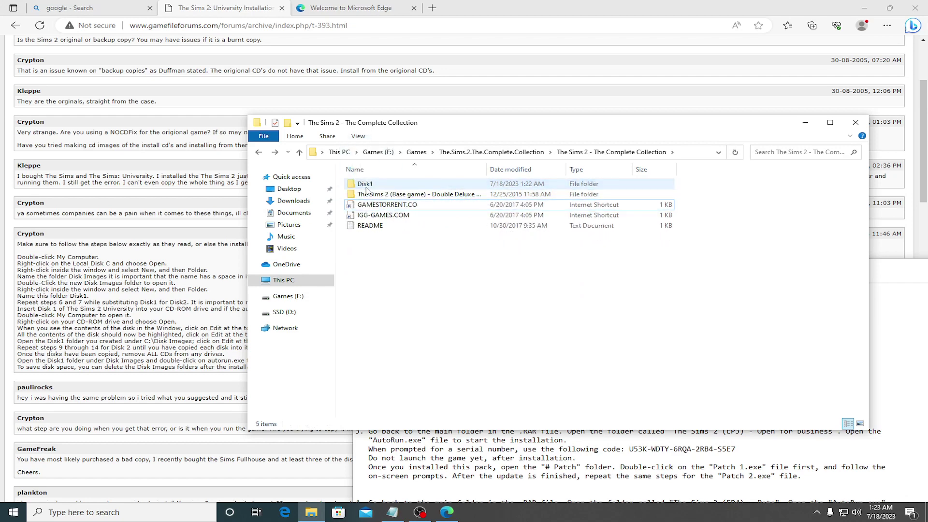
Step: Open Disk1 > Open For Business and start its AutoRun installer
{"action": "double_click", "coordinate": [366, 186]}
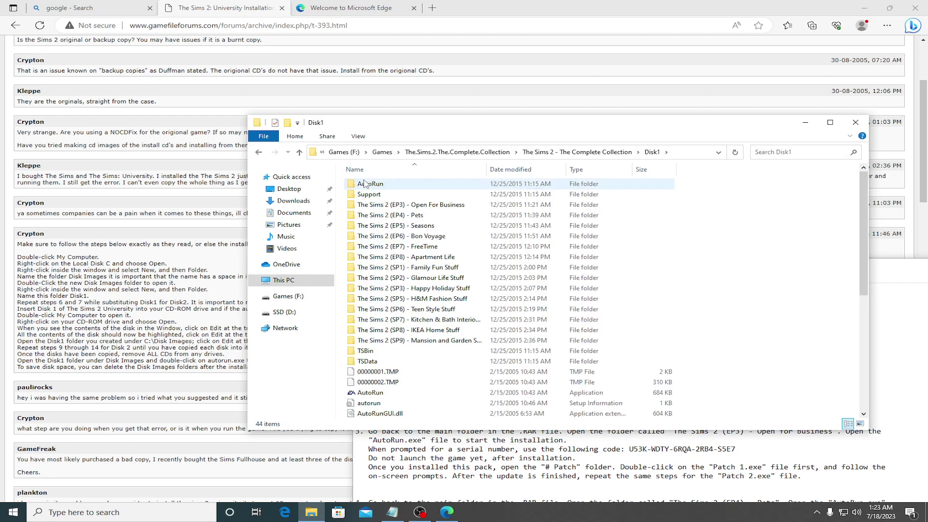
{"action": "double_click", "coordinate": [384, 205]}
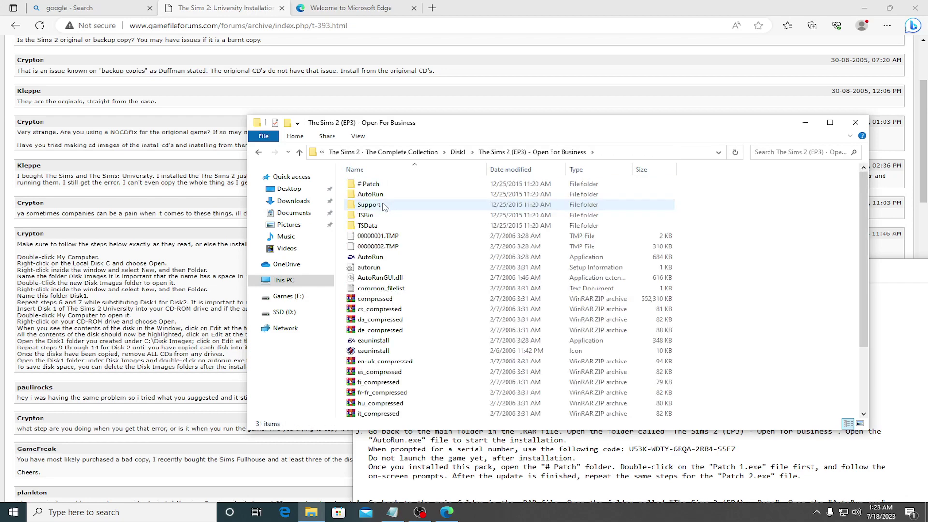
{"action": "left_click", "coordinate": [368, 259]}
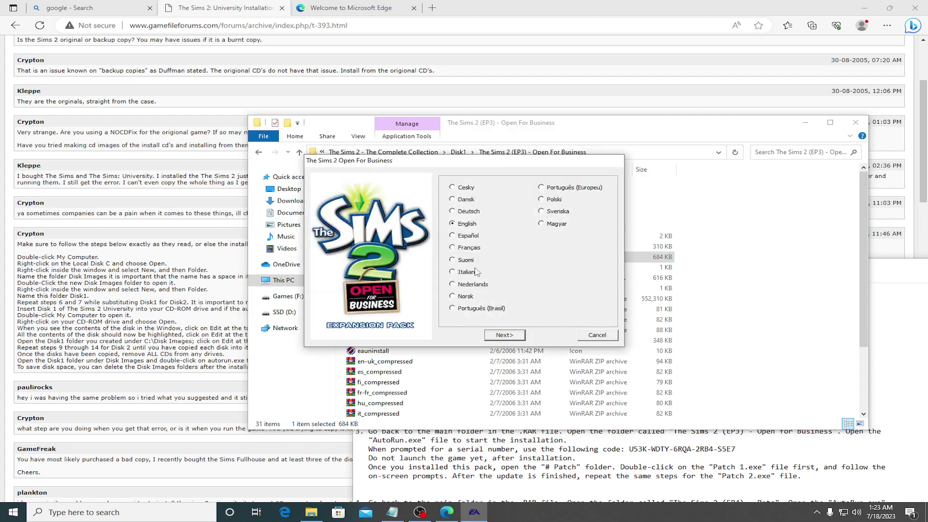
Step: Continue in English, cancel the disk 1 prompts, quit the installer and go back to Disk1
{"action": "left_click", "coordinate": [511, 335]}
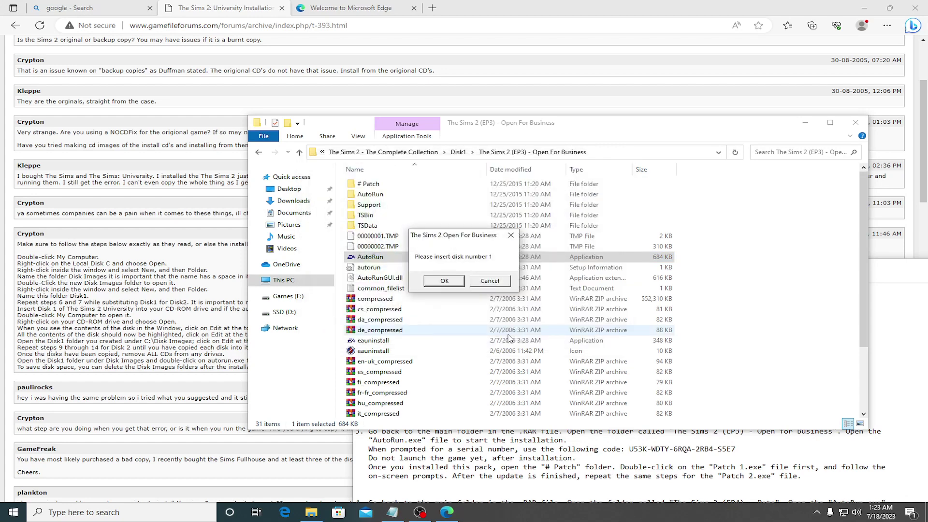
{"action": "left_click", "coordinate": [490, 281]}
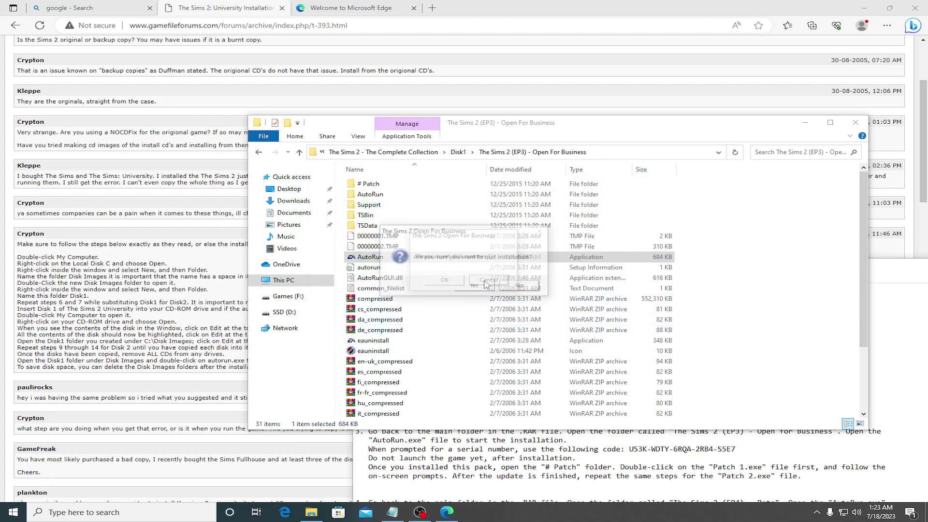
{"action": "left_click", "coordinate": [524, 288]}
{"action": "left_click", "coordinate": [511, 236]}
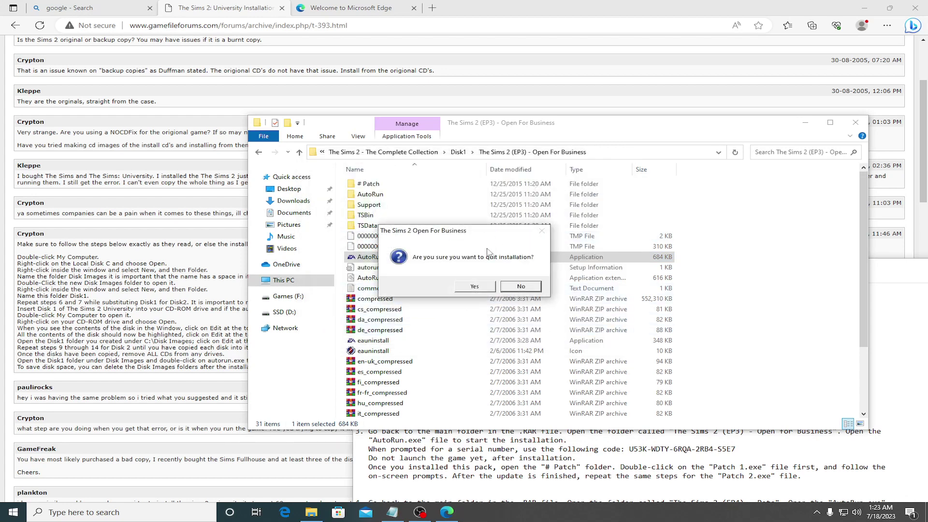
{"action": "left_click", "coordinate": [504, 288]}
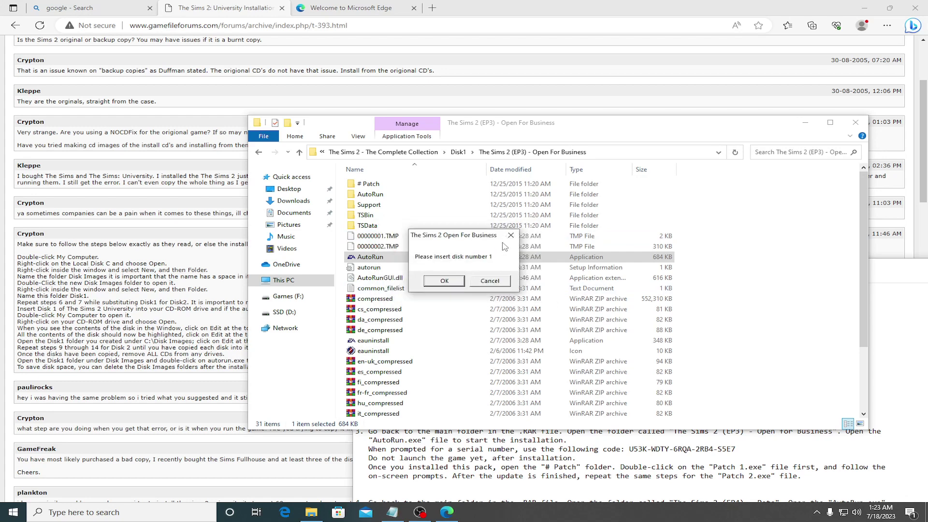
{"action": "left_click", "coordinate": [509, 236]}
{"action": "left_click", "coordinate": [479, 288]}
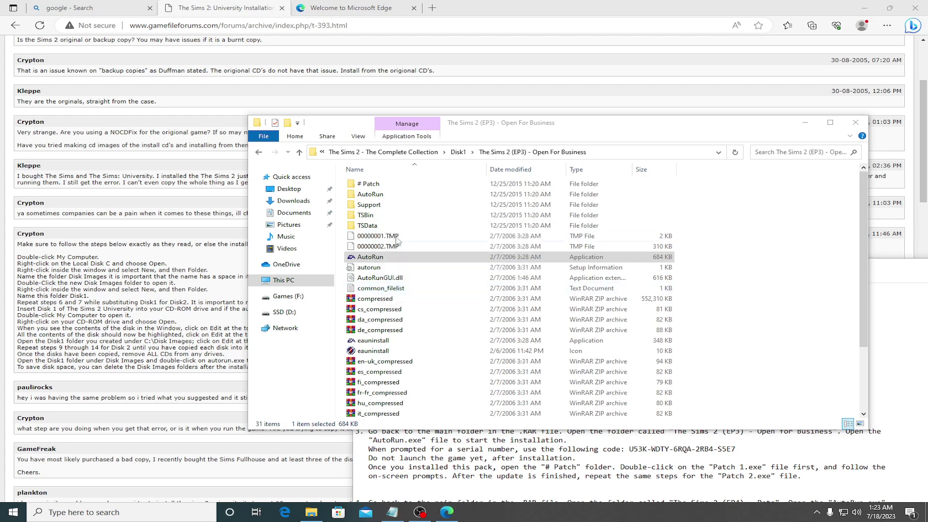
{"action": "left_click", "coordinate": [258, 151]}
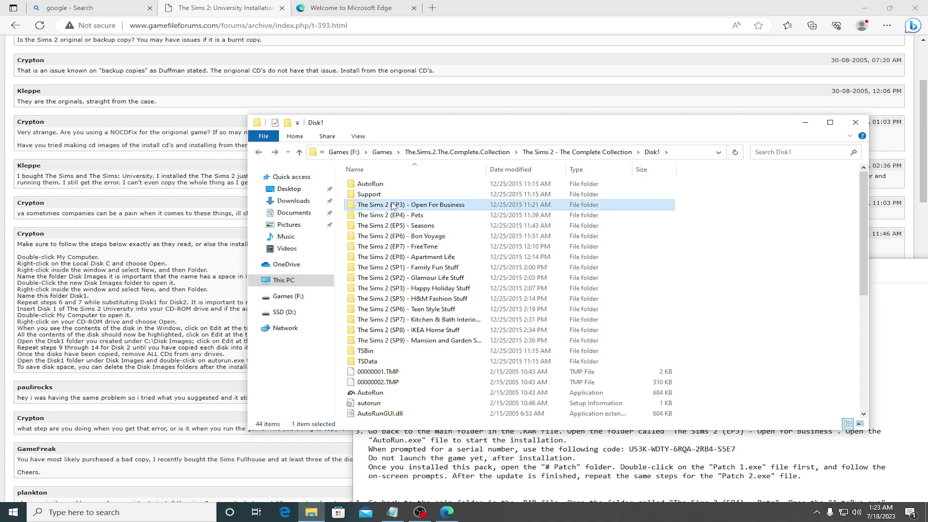
Step: Rename the Open For Business folder to Disk1, run its AutoRun, and quit at the disk-1 prompt
{"action": "left_click", "coordinate": [392, 205]}
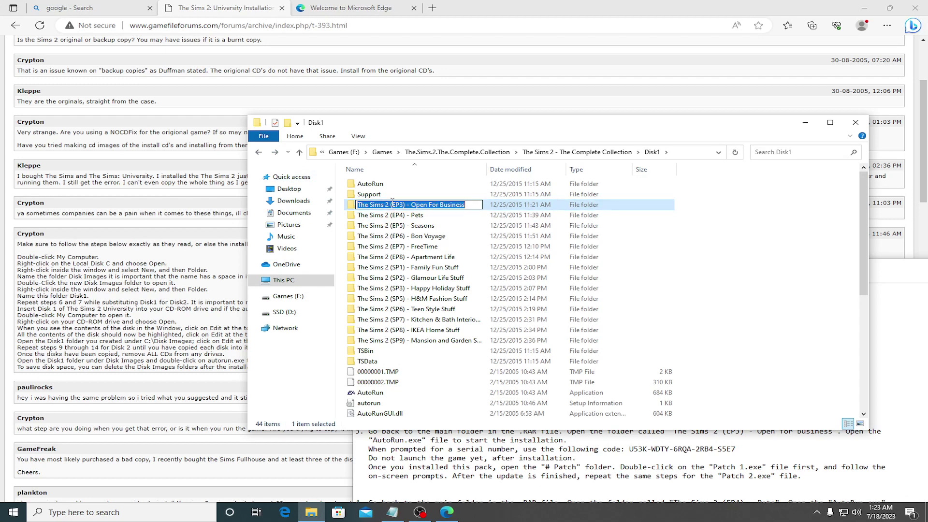
{"action": "key", "text": "BackSpace"}
{"action": "type", "text": "Disk1"}
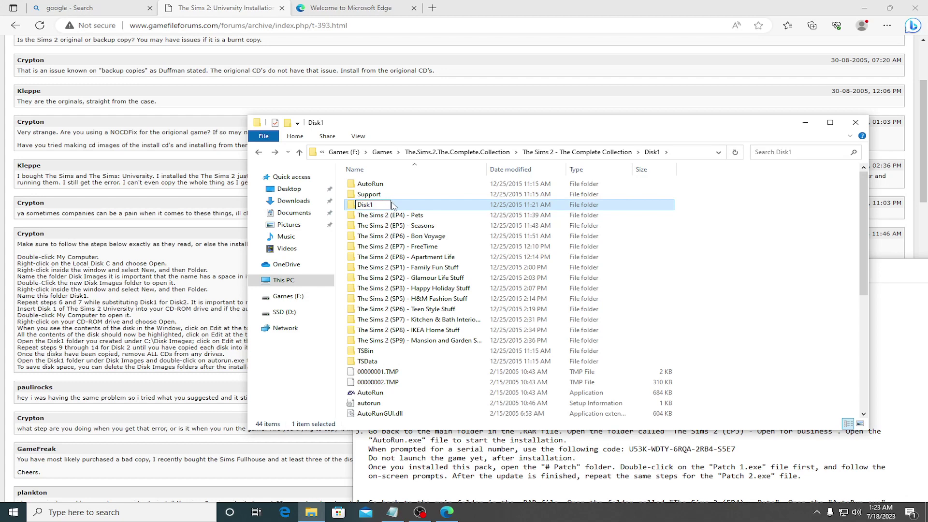
{"action": "key", "text": "Return"}
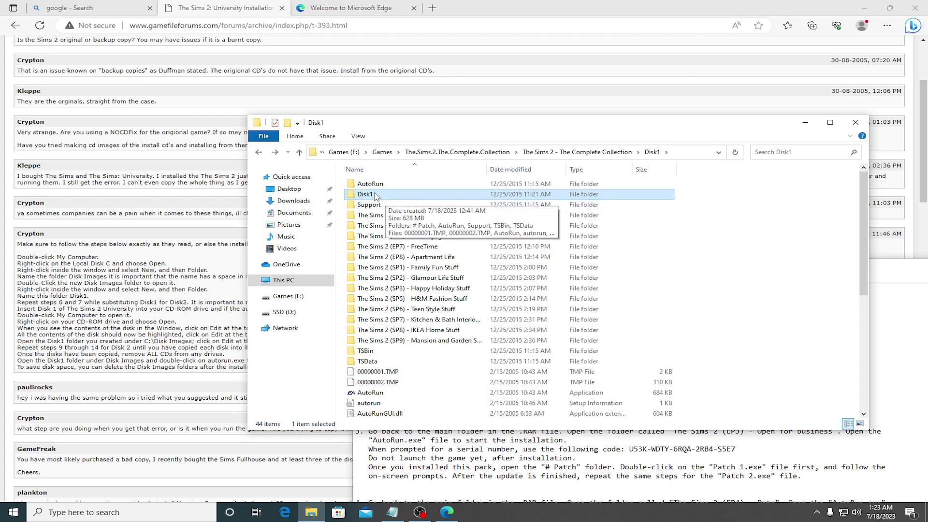
{"action": "double_click", "coordinate": [375, 196]}
{"action": "double_click", "coordinate": [370, 258]}
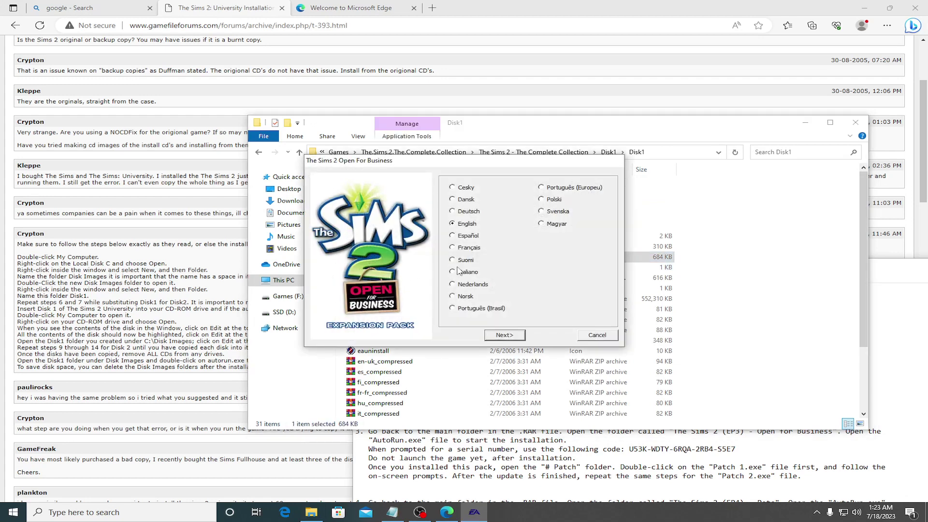
{"action": "left_click", "coordinate": [503, 336]}
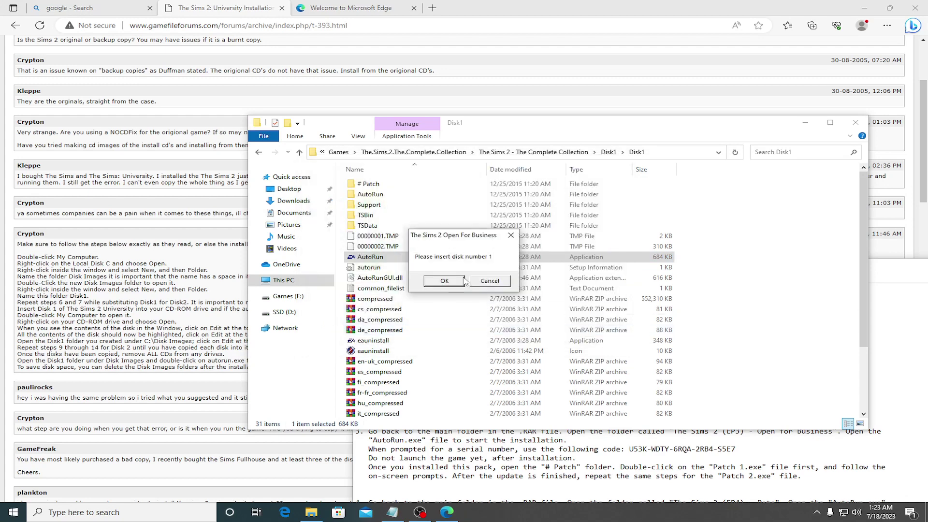
{"action": "left_click", "coordinate": [489, 281]}
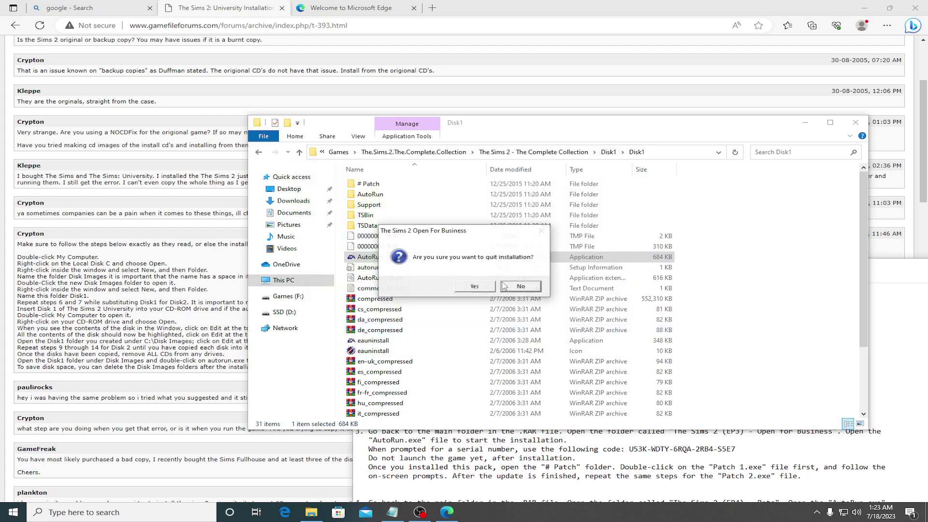
{"action": "left_click", "coordinate": [476, 287]}
Step: Go back up, rename the inner Disk1 folder to Disk2, and open it
{"action": "left_click", "coordinate": [259, 152]}
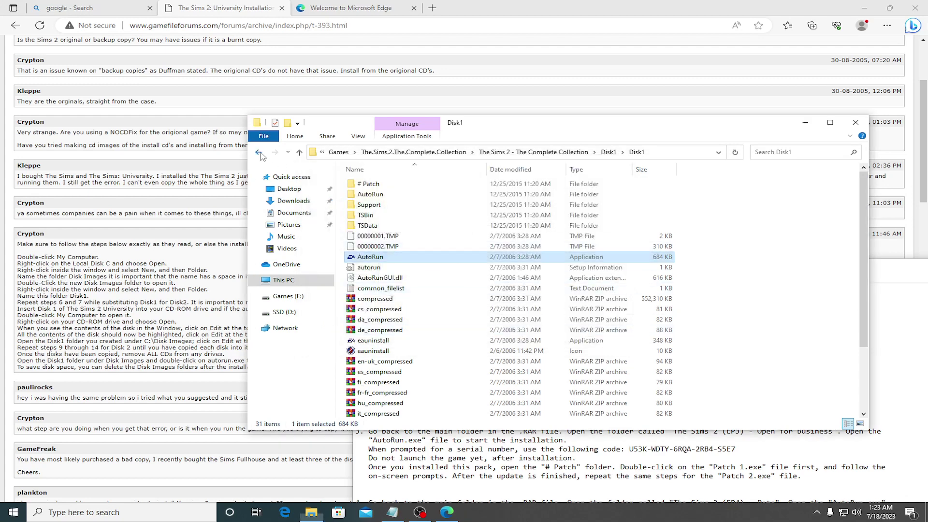
{"action": "left_click", "coordinate": [372, 195]}
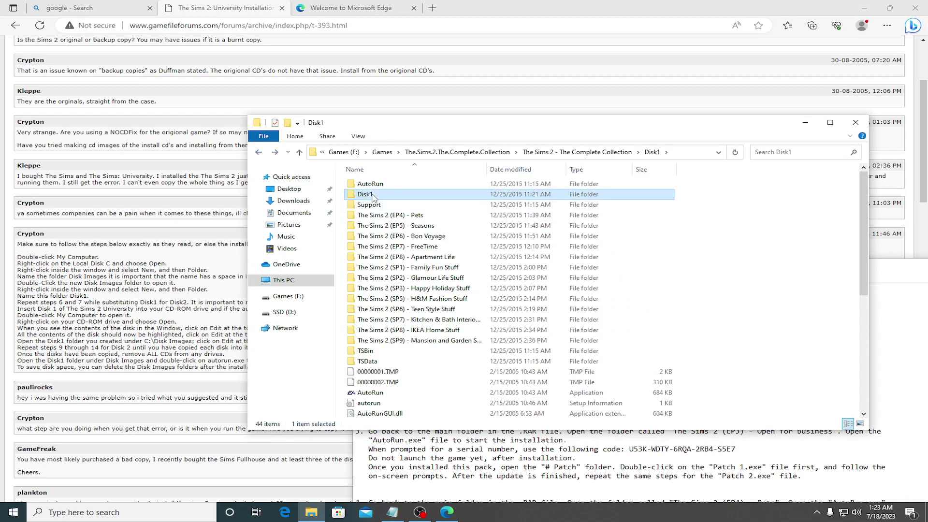
{"action": "type", "text": "Disk2"}
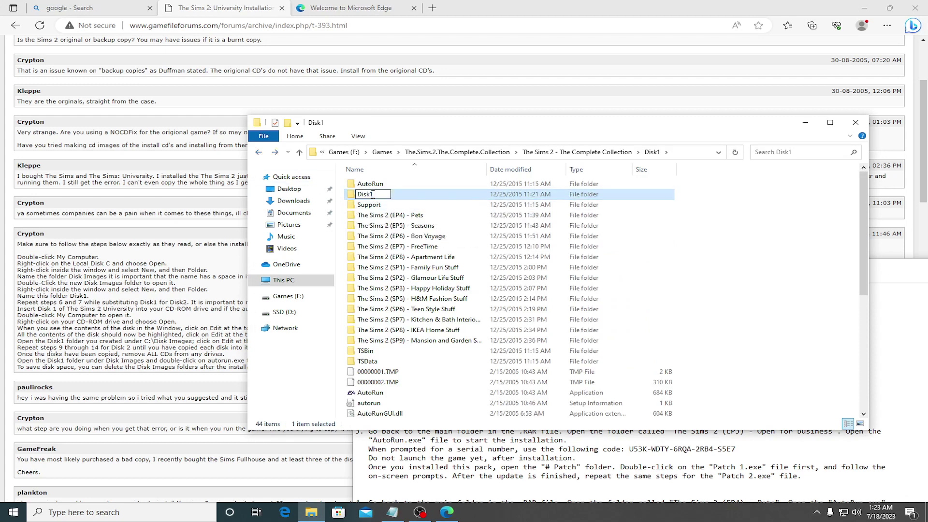
{"action": "key", "text": "Return"}
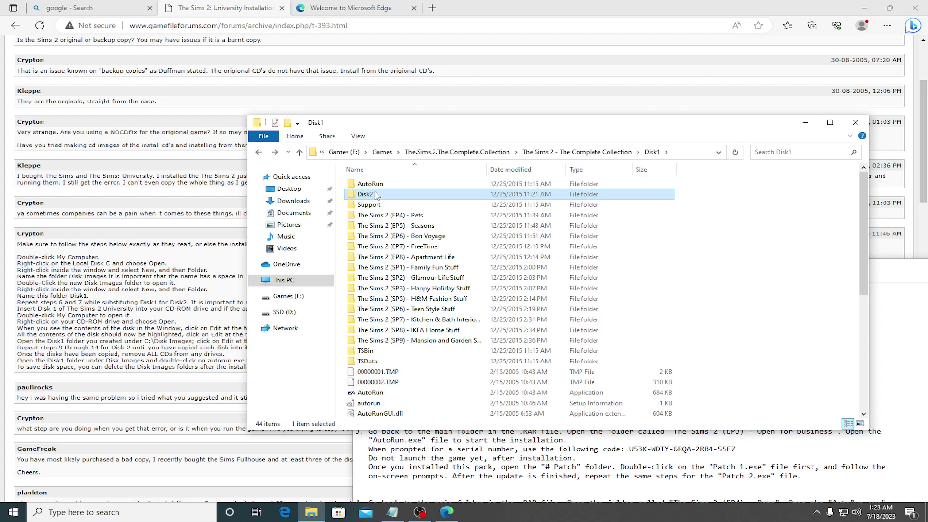
{"action": "double_click", "coordinate": [374, 195]}
Step: Run the Open For Business AutoRun from Disk2 in English and quit when it asks for disk 1
{"action": "left_click", "coordinate": [368, 259]}
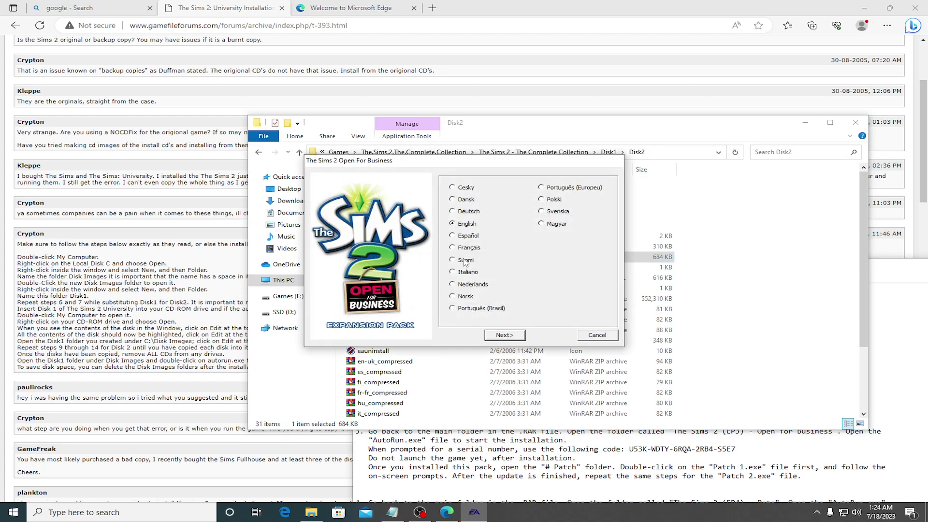
{"action": "left_click", "coordinate": [505, 335]}
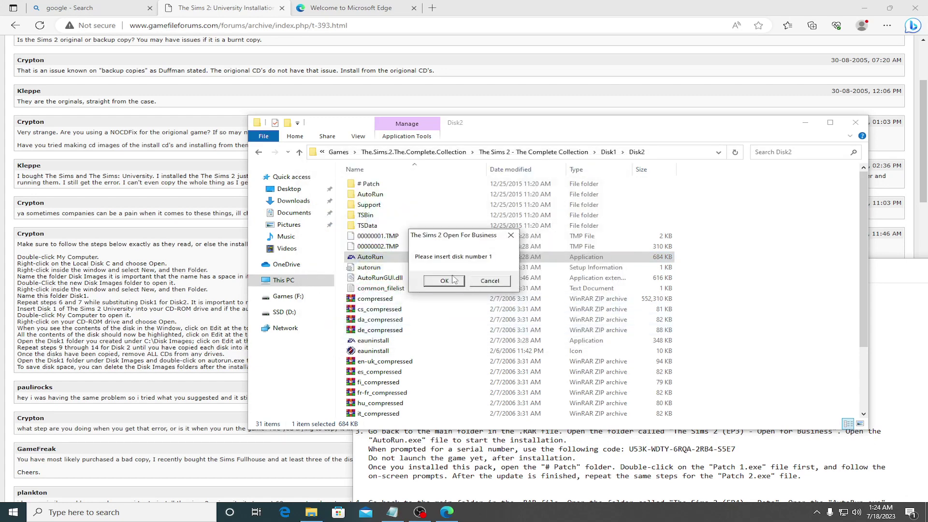
{"action": "left_click", "coordinate": [490, 282]}
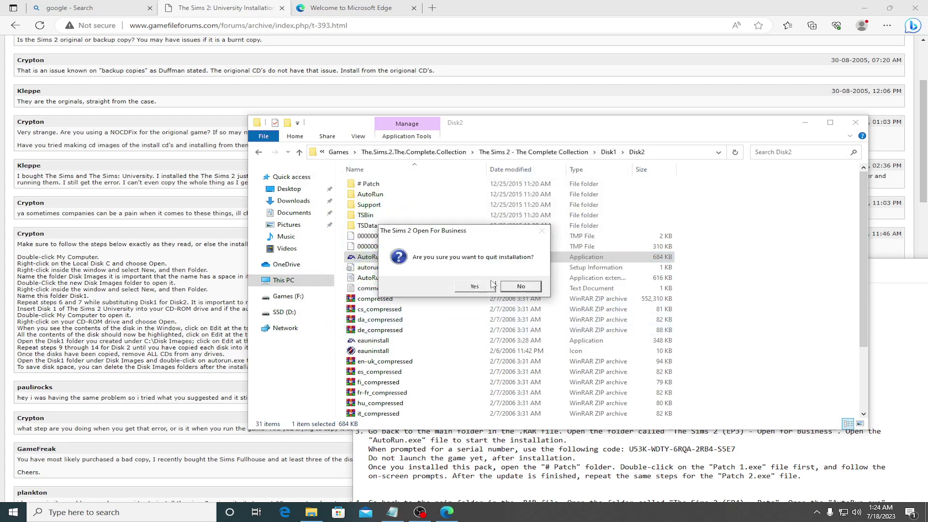
{"action": "left_click", "coordinate": [475, 287]}
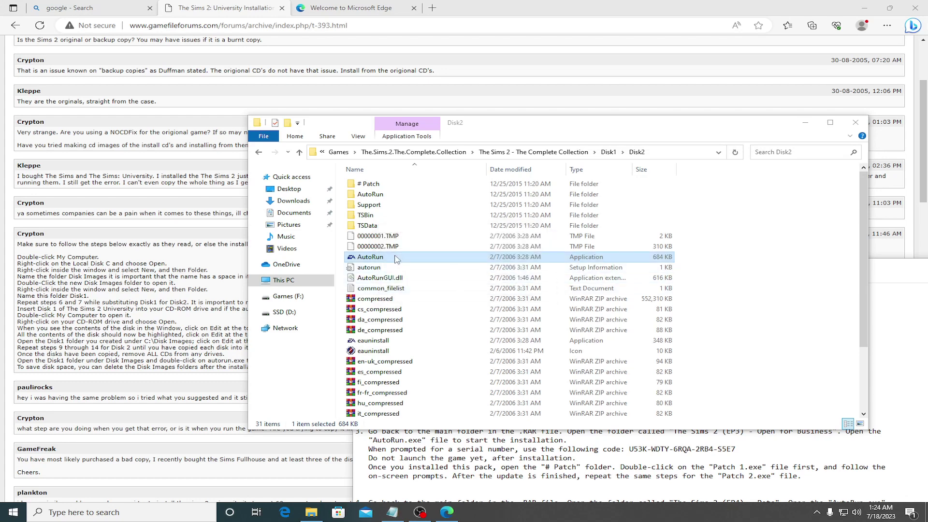
Step: Reopen Disk2, retry the installer, quit at the disk-1 prompt again, and return to the Edge forum guide
{"action": "left_click", "coordinate": [258, 153]}
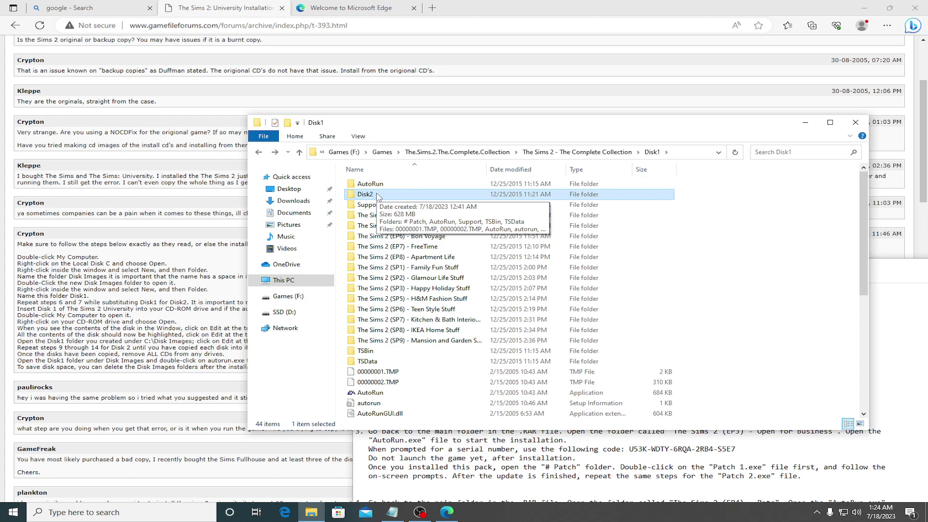
{"action": "double_click", "coordinate": [378, 196]}
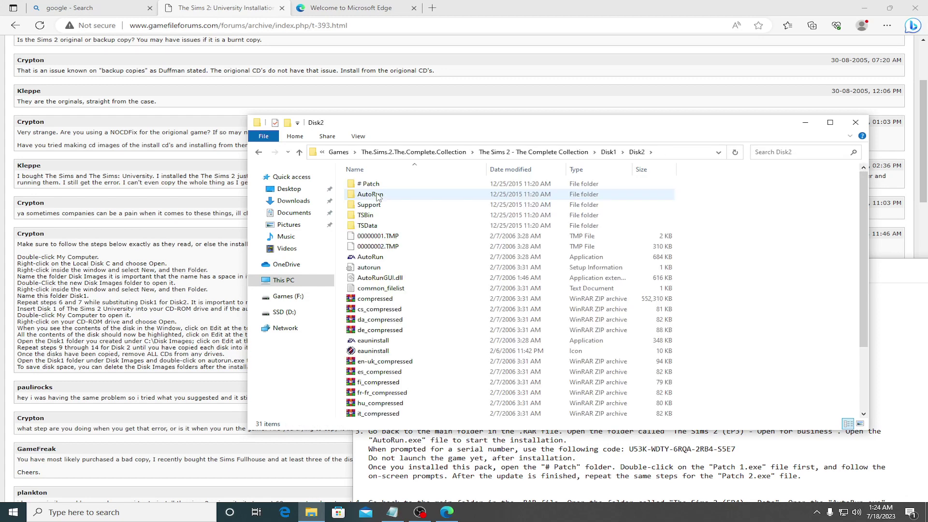
{"action": "left_click", "coordinate": [372, 261]}
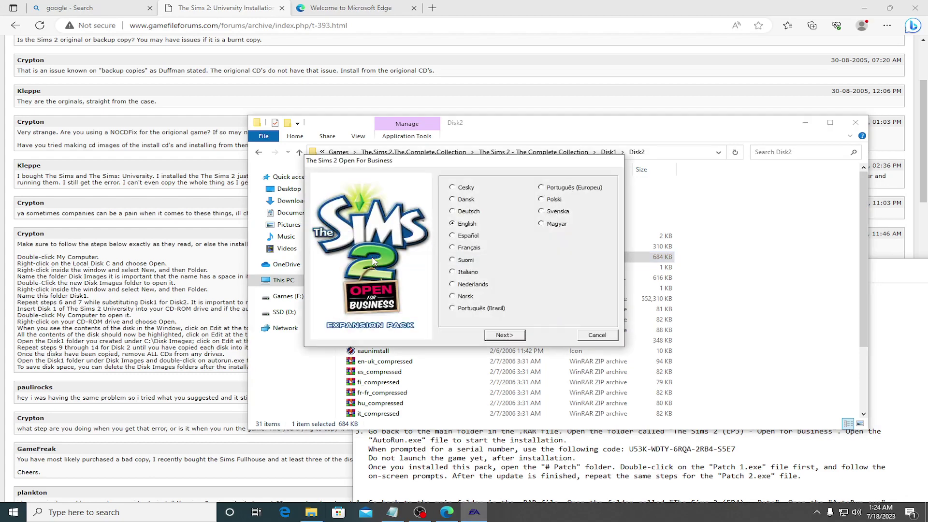
{"action": "left_click", "coordinate": [506, 336]}
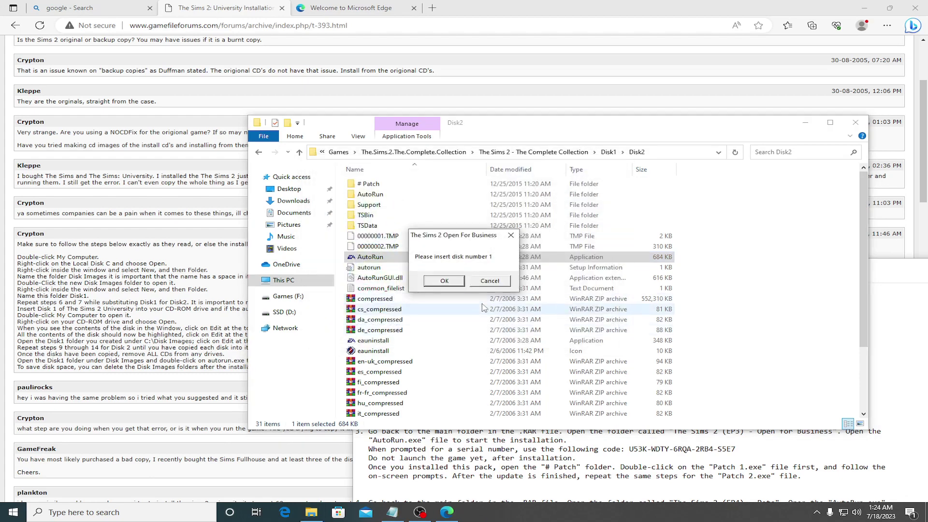
{"action": "left_click", "coordinate": [488, 281]}
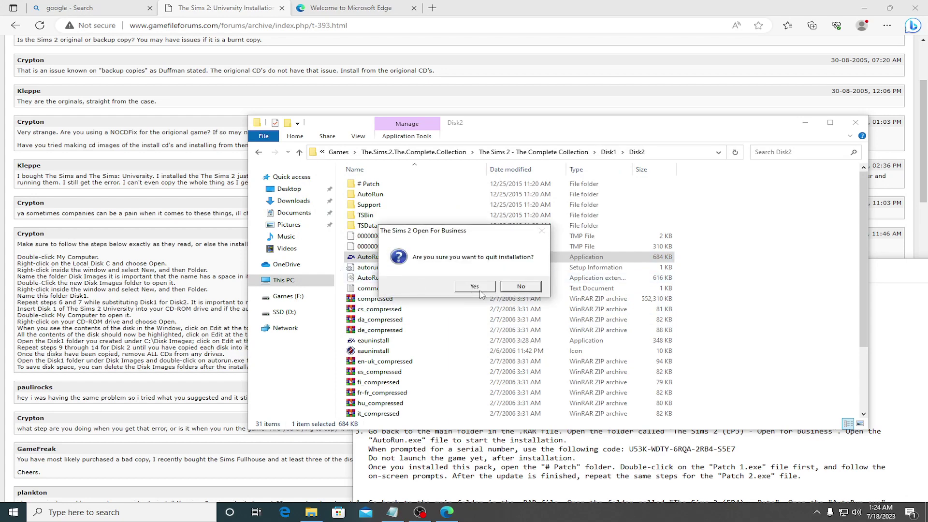
{"action": "left_click", "coordinate": [478, 287]}
{"action": "left_click", "coordinate": [202, 277]}
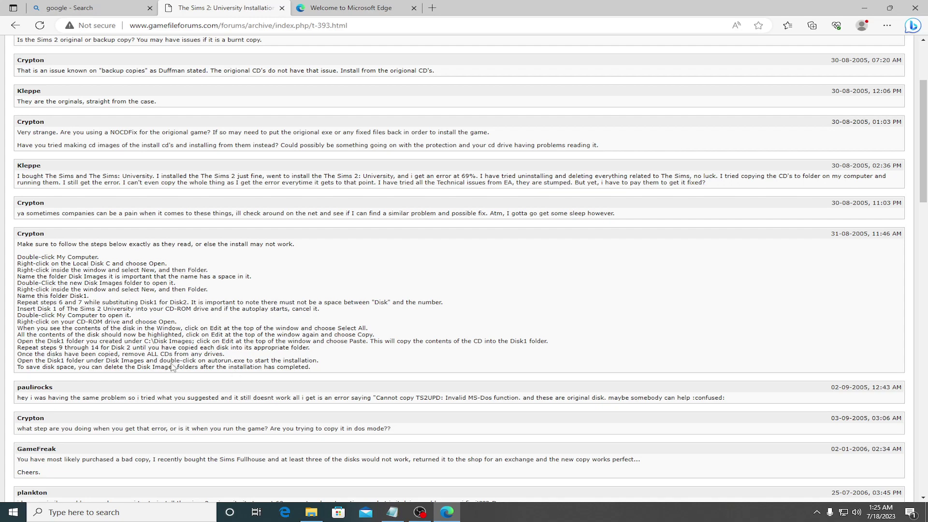
Step: Scroll the forum guide and read the steps for naming and opening the Disk Images folder
{"action": "scroll", "coordinate": [173, 367], "scroll_direction": "down", "scroll_amount": 1}
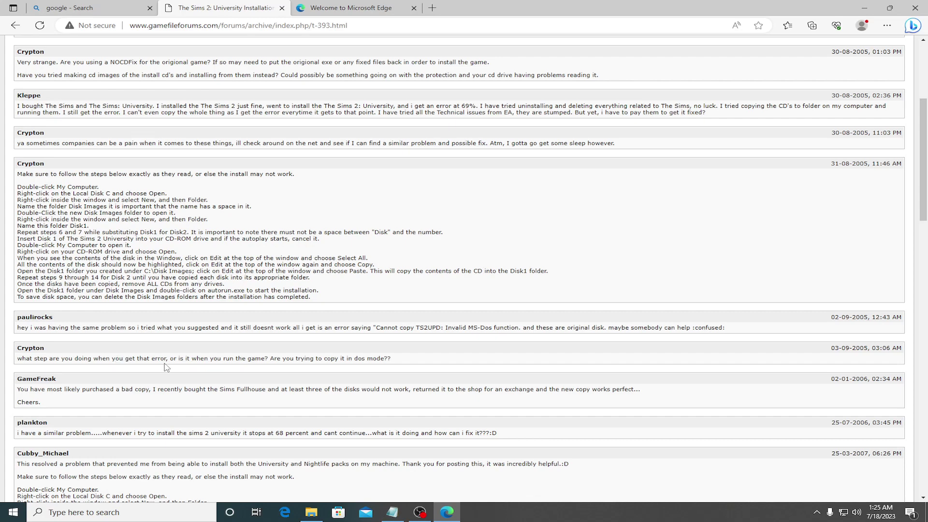
{"action": "scroll", "coordinate": [143, 353], "scroll_direction": "down", "scroll_amount": 1}
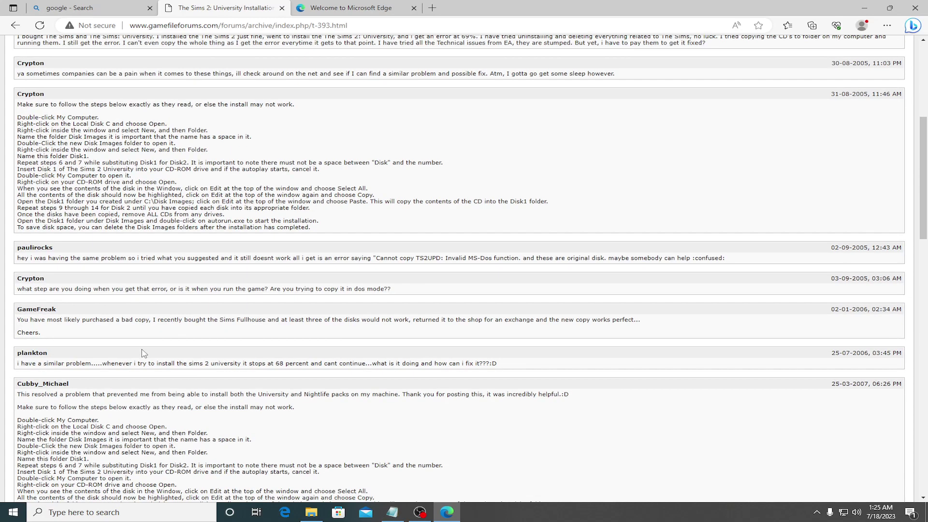
{"action": "scroll", "coordinate": [143, 353], "scroll_direction": "down", "scroll_amount": 1}
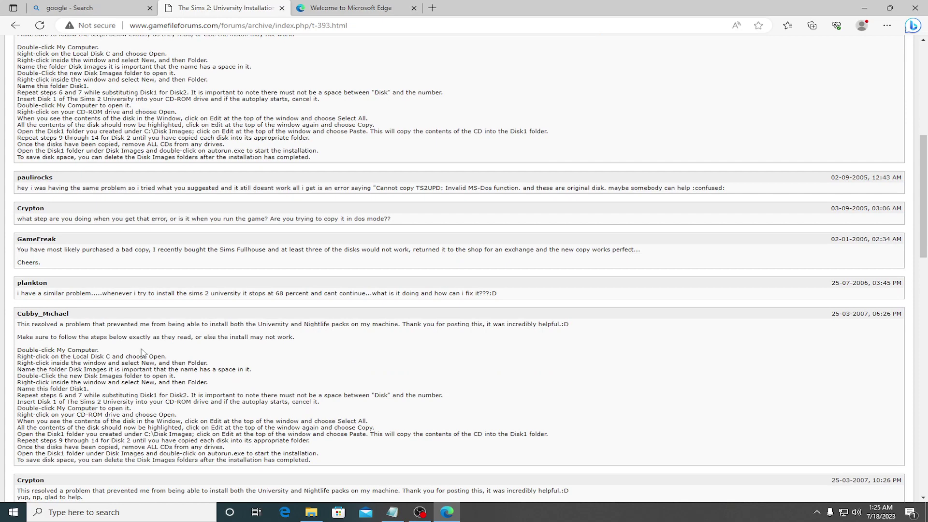
{"action": "scroll", "coordinate": [144, 353], "scroll_direction": "down", "scroll_amount": 1}
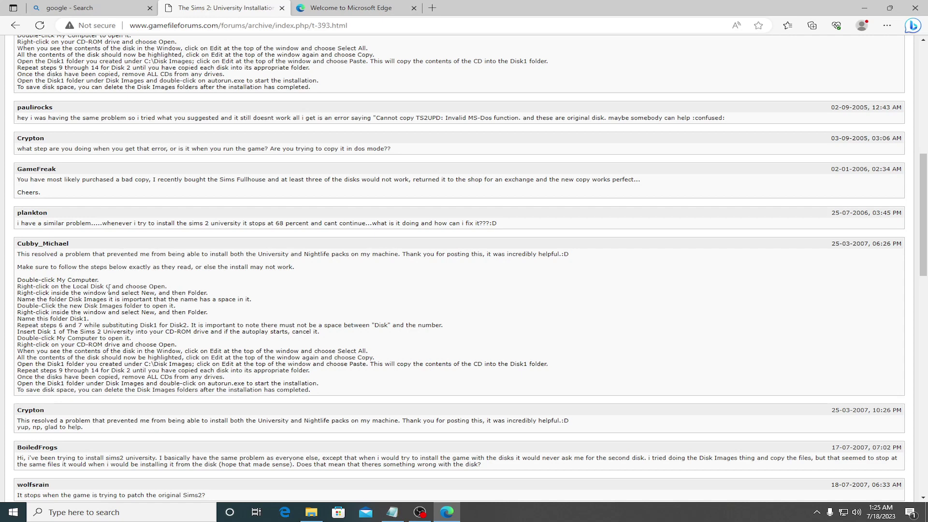
{"action": "left_click_drag", "start_coordinate": [19, 300], "coordinate": [264, 304]}
{"action": "left_click", "coordinate": [238, 296]}
{"action": "left_click_drag", "start_coordinate": [19, 306], "coordinate": [186, 312]}
{"action": "left_click", "coordinate": [183, 312]}
Step: Read the Disk1 and Disk2 folder-creation steps, then bring the Disk2 Explorer window forward
{"action": "left_click_drag", "start_coordinate": [26, 310], "coordinate": [90, 319]}
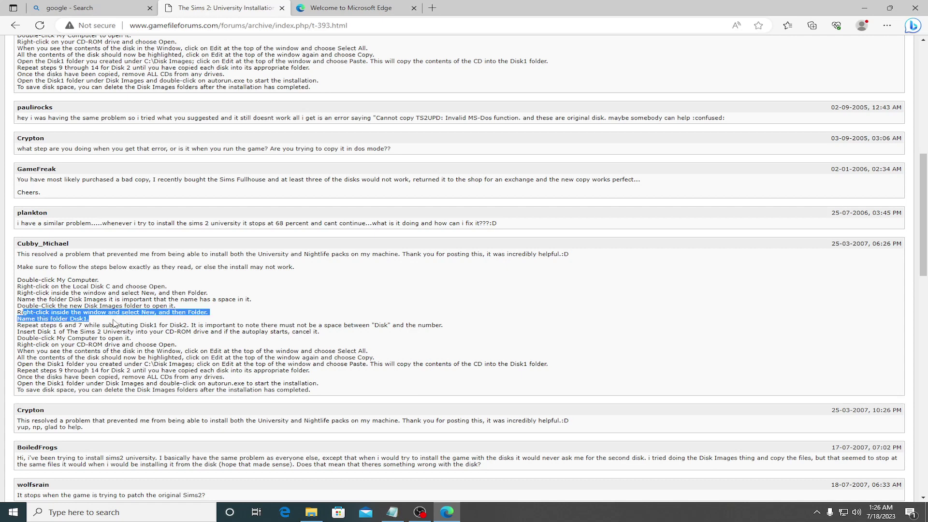
{"action": "left_click", "coordinate": [92, 319]}
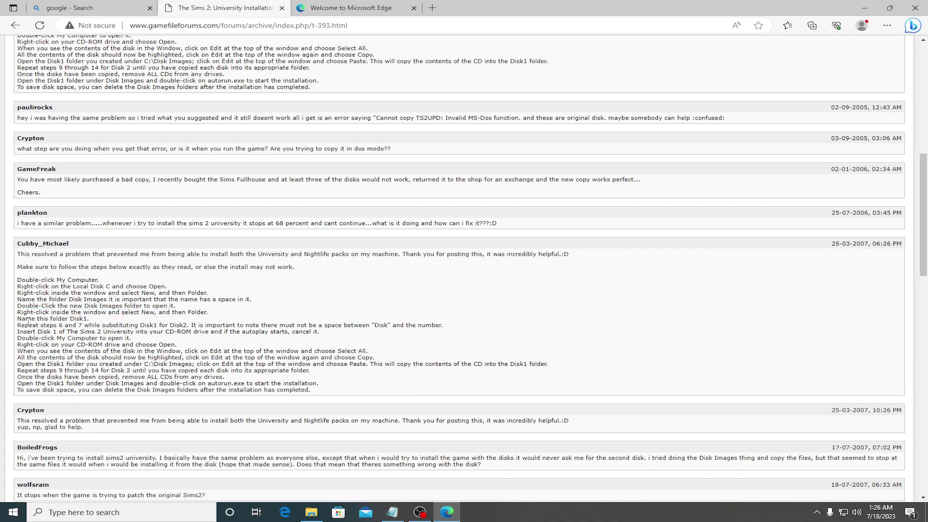
{"action": "left_click_drag", "start_coordinate": [19, 319], "coordinate": [92, 325]}
{"action": "left_click", "coordinate": [97, 325]}
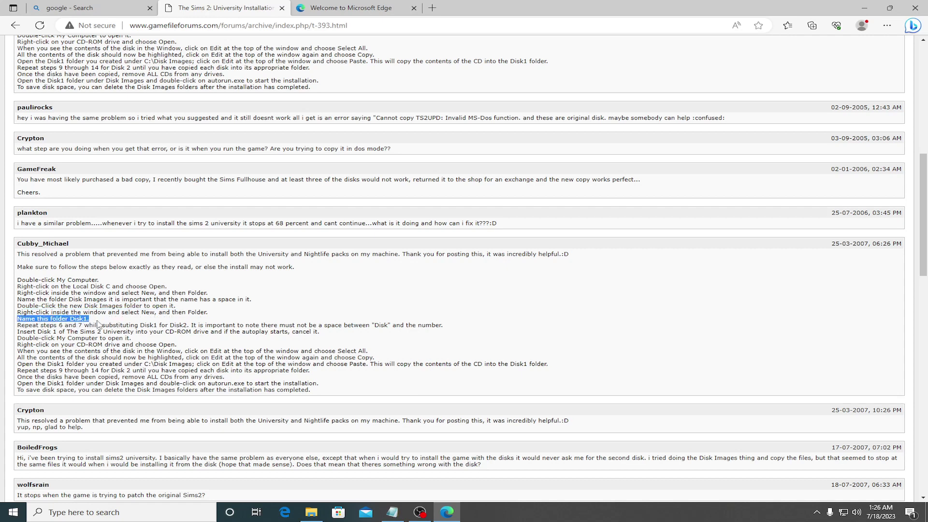
{"action": "left_click_drag", "start_coordinate": [24, 325], "coordinate": [443, 328]}
{"action": "left_click", "coordinate": [441, 328]}
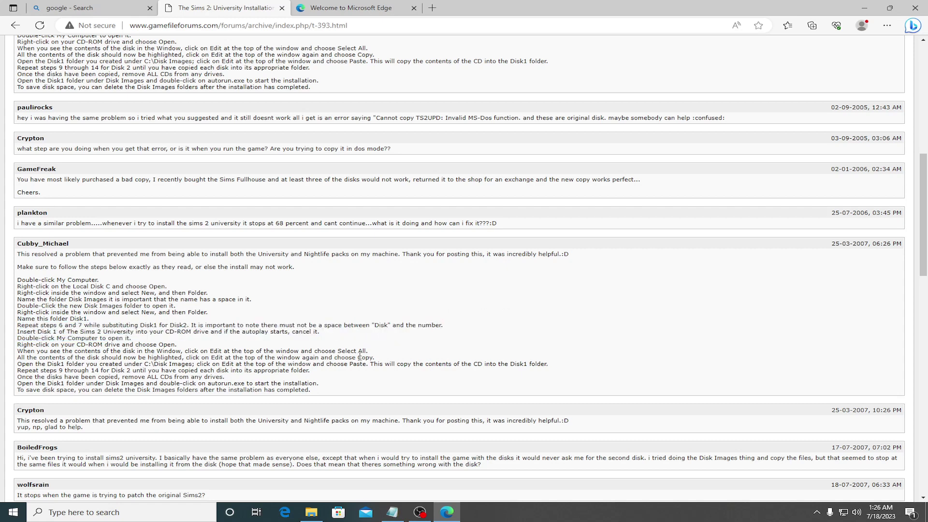
{"action": "left_click", "coordinate": [312, 512]}
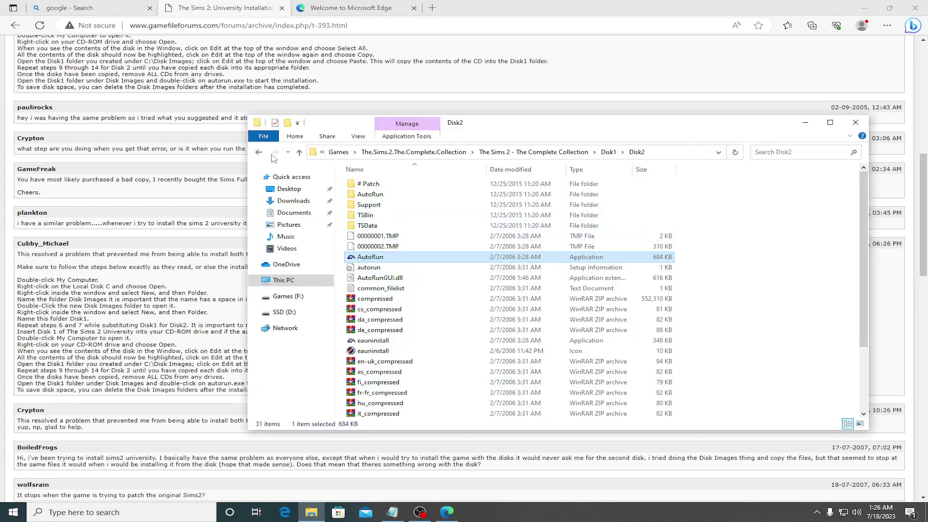
Step: In Disk1, select Disk2 and the EP4 Pets through SP9 pack folders and copy them
{"action": "left_click", "coordinate": [258, 152]}
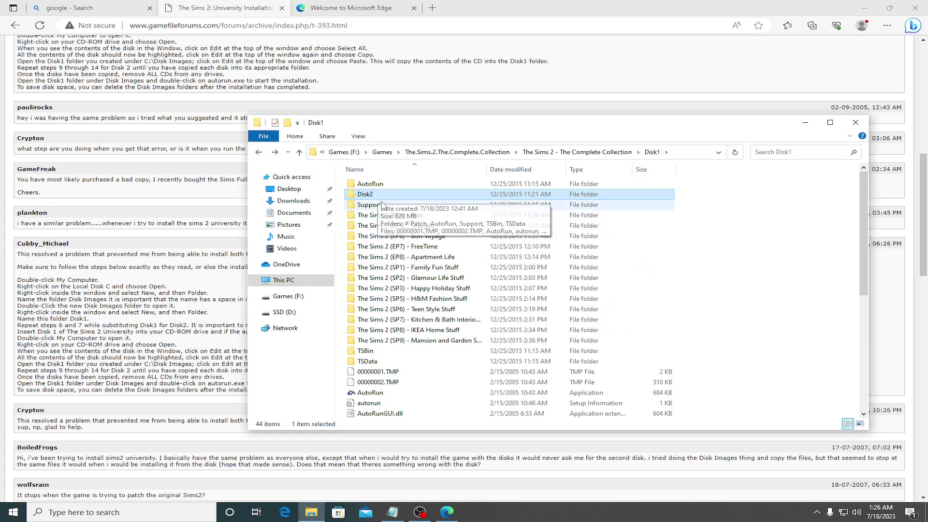
{"action": "left_click", "coordinate": [386, 217], "text": "ctrl"}
{"action": "left_click", "coordinate": [381, 225], "text": "ctrl"}
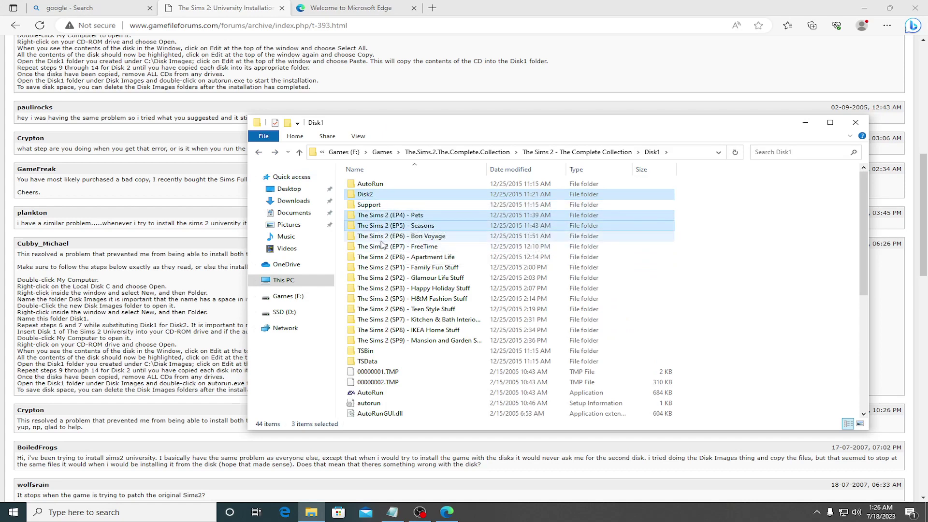
{"action": "left_click", "coordinate": [383, 236], "text": "ctrl"}
{"action": "left_click", "coordinate": [385, 247], "text": "ctrl"}
{"action": "left_click", "coordinate": [387, 257], "text": "ctrl"}
{"action": "left_click", "coordinate": [385, 267], "text": "ctrl"}
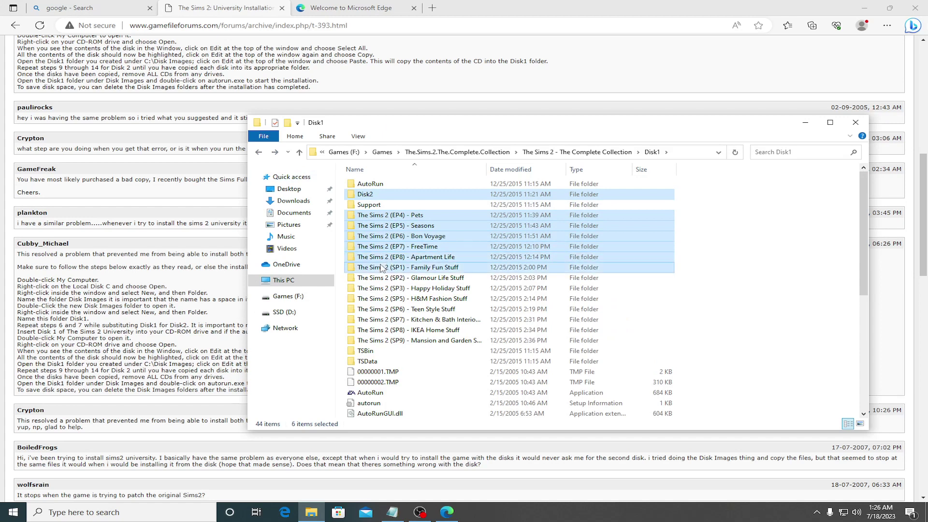
{"action": "left_click", "coordinate": [384, 277], "text": "ctrl"}
{"action": "left_click", "coordinate": [382, 289], "text": "ctrl"}
{"action": "left_click", "coordinate": [380, 298], "text": "ctrl"}
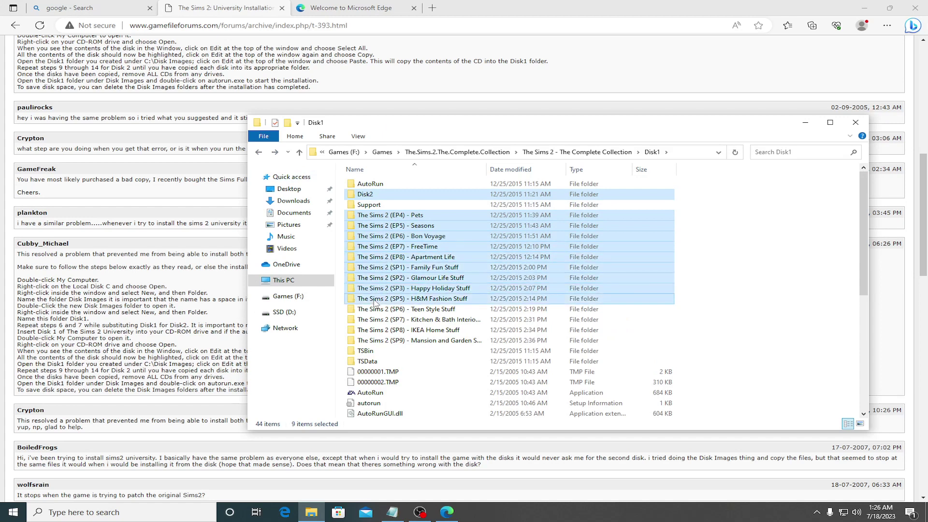
{"action": "left_click", "coordinate": [378, 309], "text": "ctrl"}
{"action": "left_click", "coordinate": [374, 320], "text": "ctrl"}
{"action": "left_click", "coordinate": [371, 331], "text": "ctrl"}
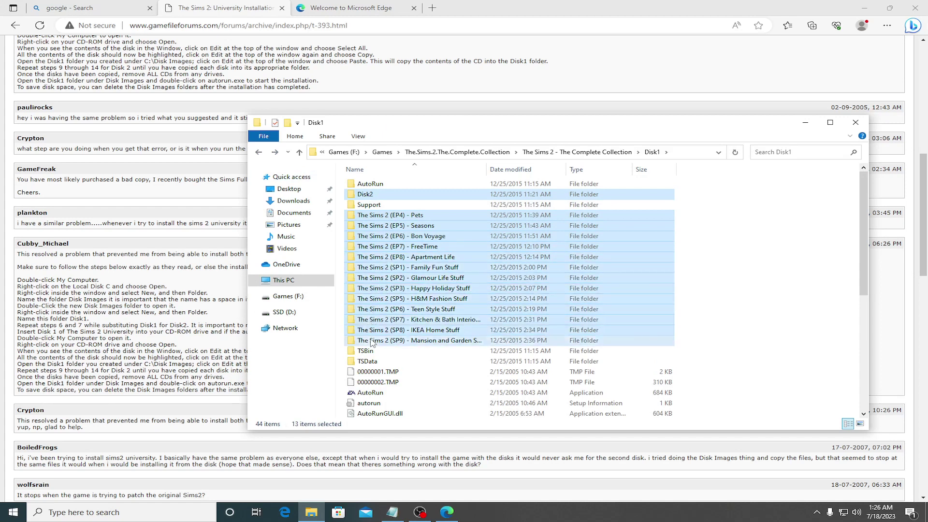
{"action": "left_click", "coordinate": [372, 342], "text": "ctrl"}
{"action": "right_click", "coordinate": [372, 341]}
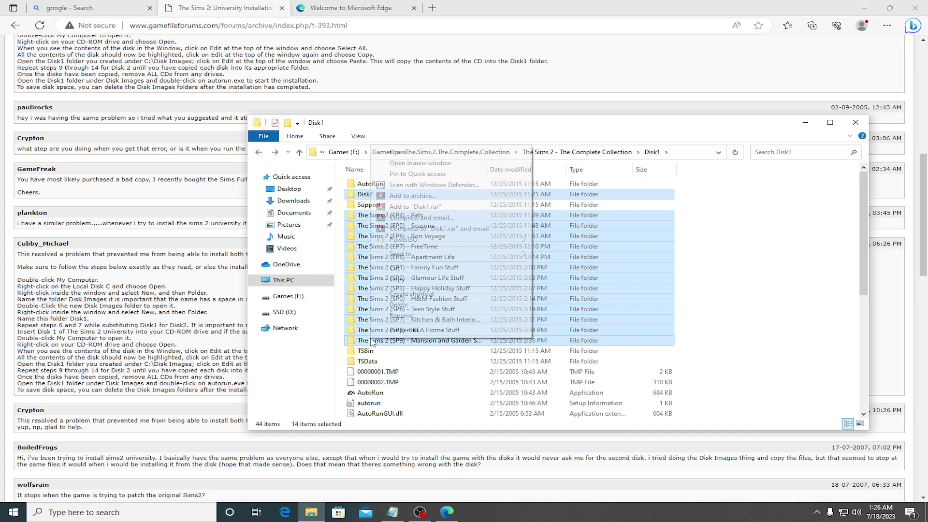
{"action": "left_click", "coordinate": [402, 270]}
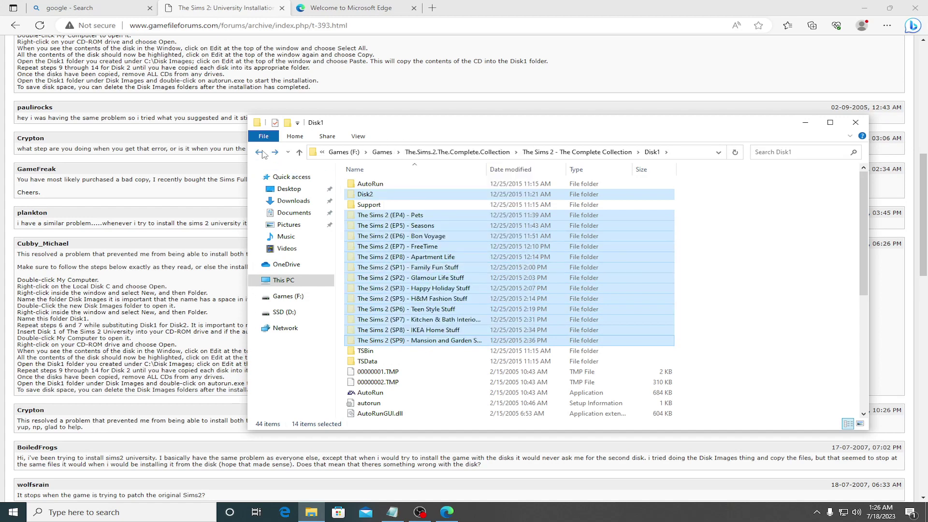
Step: Paste the fourteen copied folders into The Sims 2 - The Complete Collection
{"action": "left_click", "coordinate": [260, 152]}
{"action": "left_click", "coordinate": [407, 293]}
{"action": "right_click", "coordinate": [396, 279]}
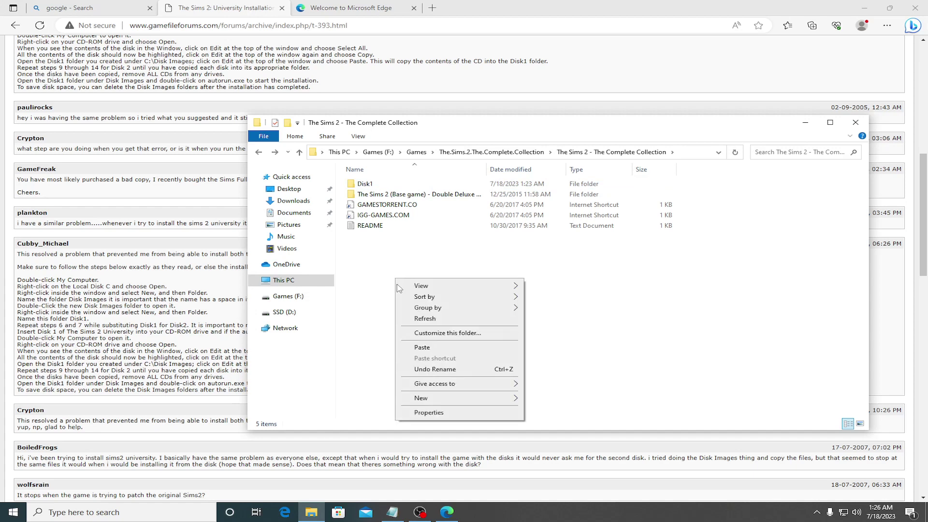
{"action": "left_click", "coordinate": [420, 348]}
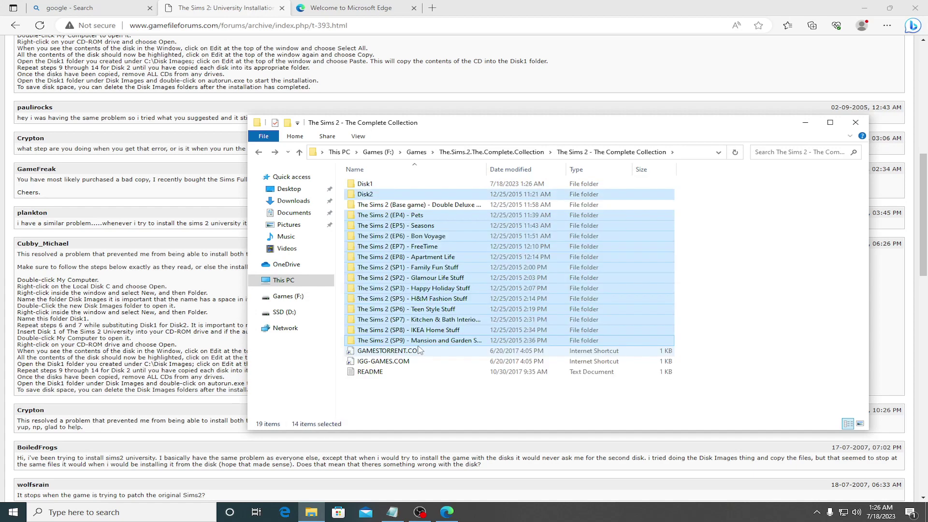
{"action": "left_click", "coordinate": [423, 389]}
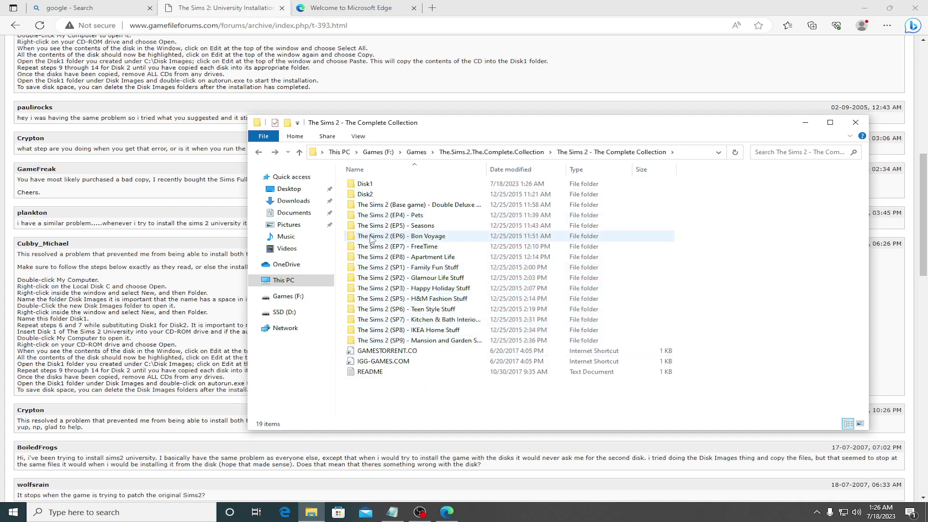
Step: Open Disk2 and run its Open For Business installer in English, quitting at the insert-disk-1 prompt
{"action": "left_click", "coordinate": [384, 207]}
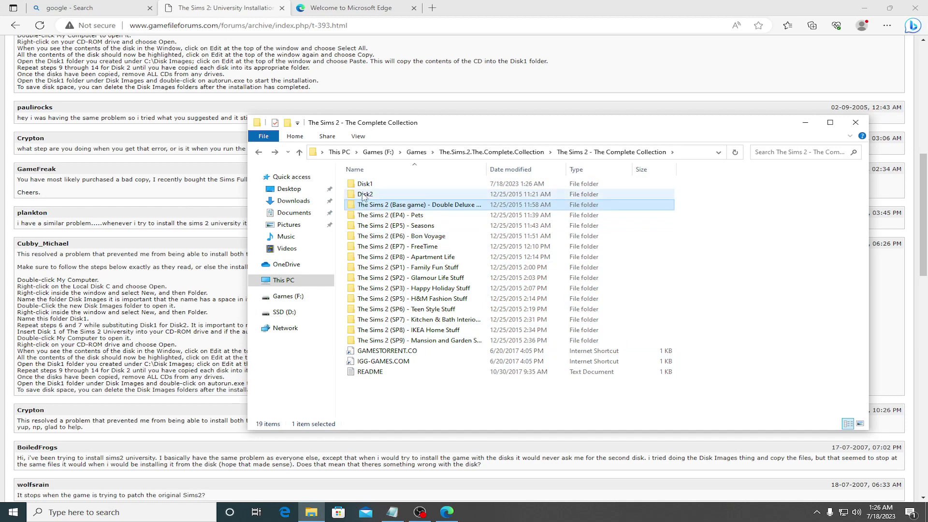
{"action": "double_click", "coordinate": [365, 194]}
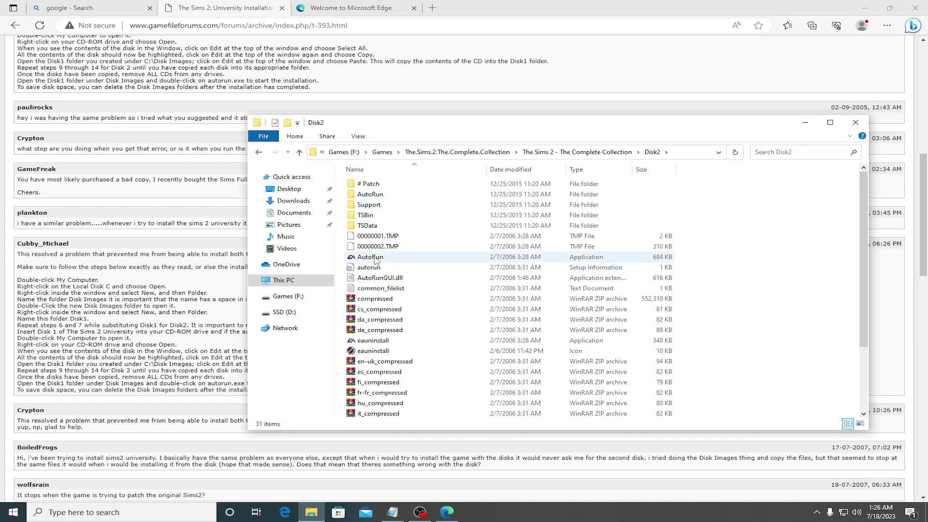
{"action": "double_click", "coordinate": [376, 258]}
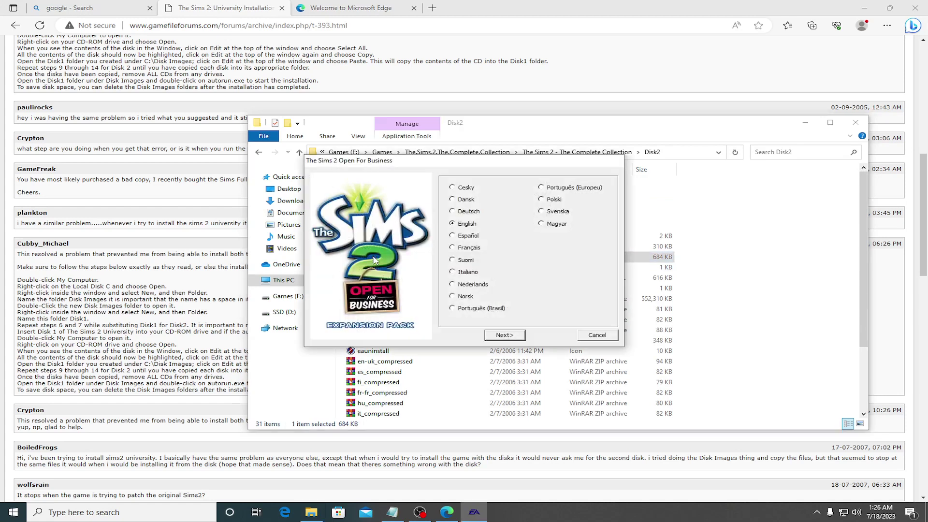
{"action": "left_click", "coordinate": [494, 336]}
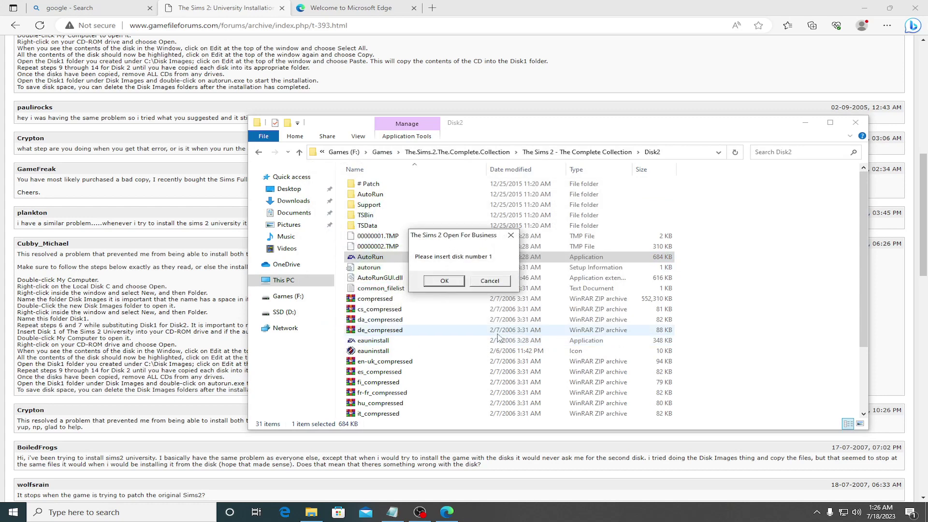
{"action": "left_click", "coordinate": [488, 289]}
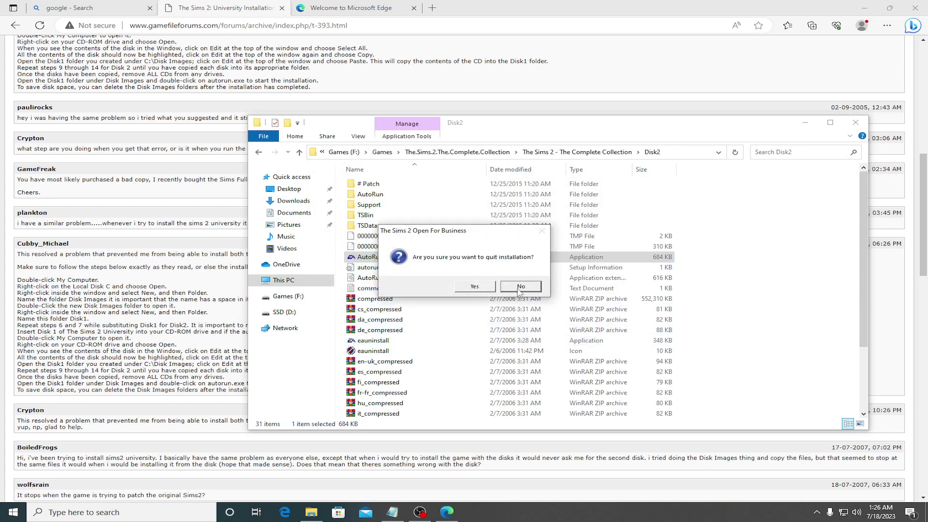
{"action": "left_click", "coordinate": [489, 293]}
Step: Look inside Disk2's # Patch folder holding Patch 1 and 2, then return to Disk2
{"action": "left_click", "coordinate": [368, 258]}
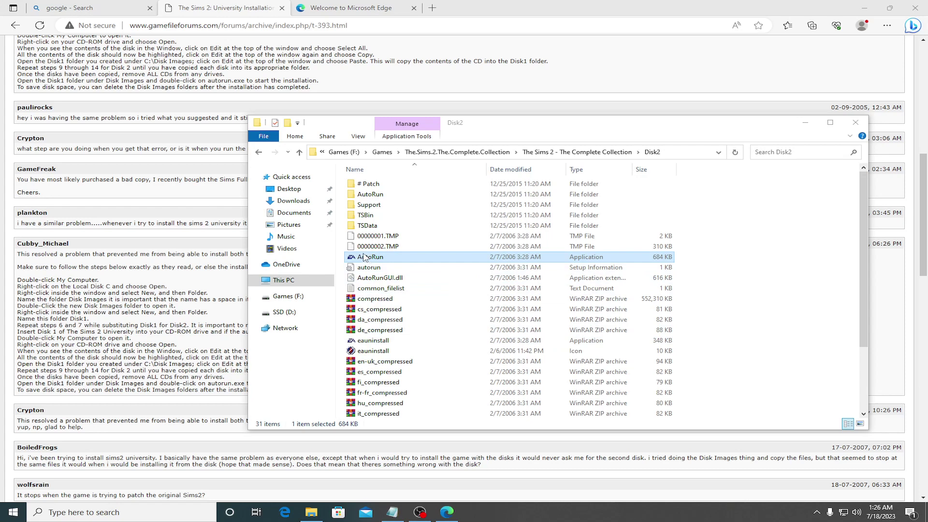
{"action": "double_click", "coordinate": [369, 184]}
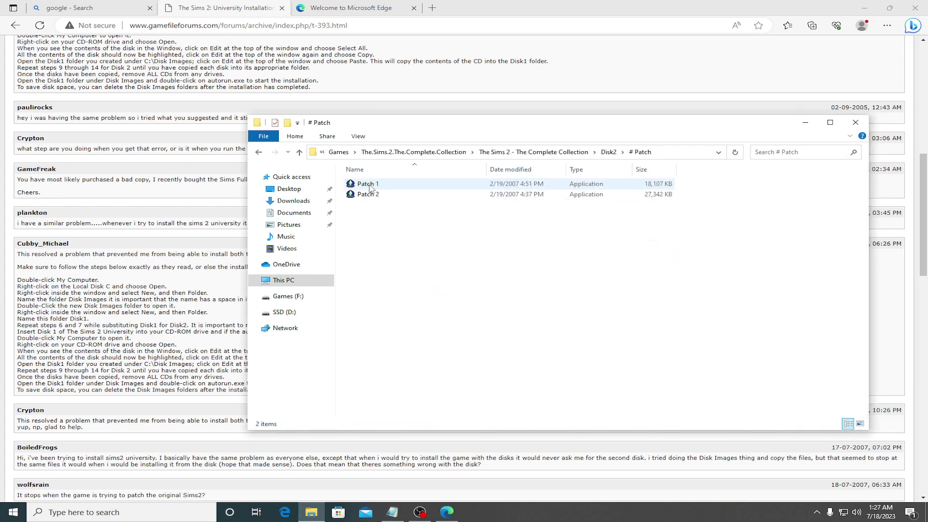
{"action": "left_click", "coordinate": [259, 152]}
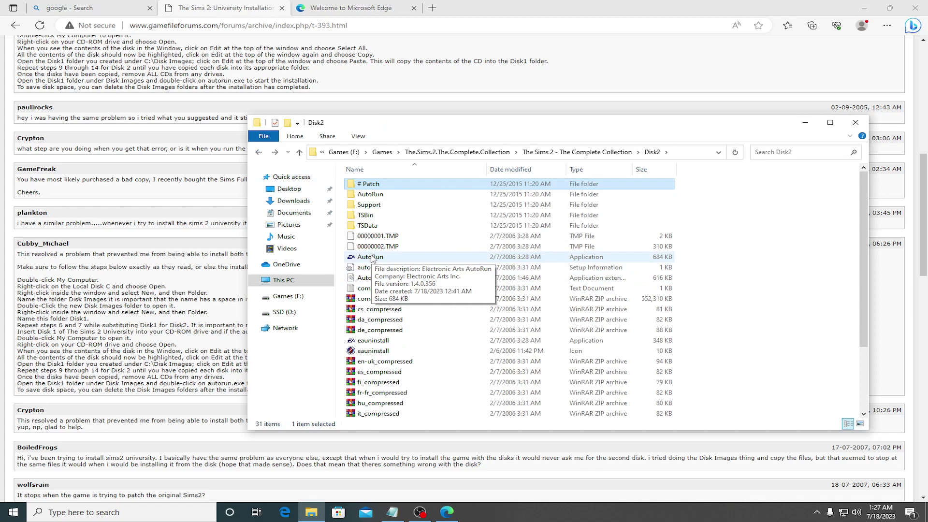
Step: Open The Sims 2 (EP4) - Pets folder and run its installer up to the serial-code page
{"action": "left_click", "coordinate": [258, 152]}
{"action": "double_click", "coordinate": [387, 216]}
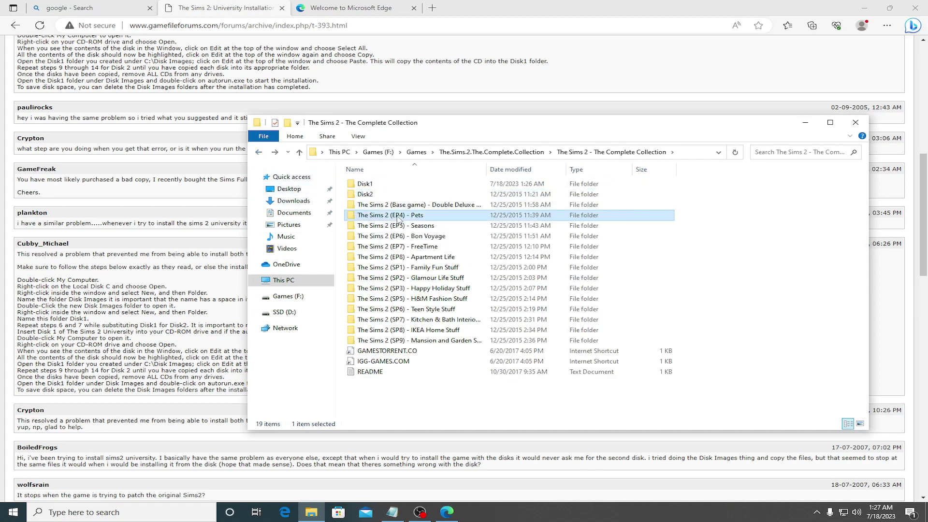
{"action": "double_click", "coordinate": [369, 268]}
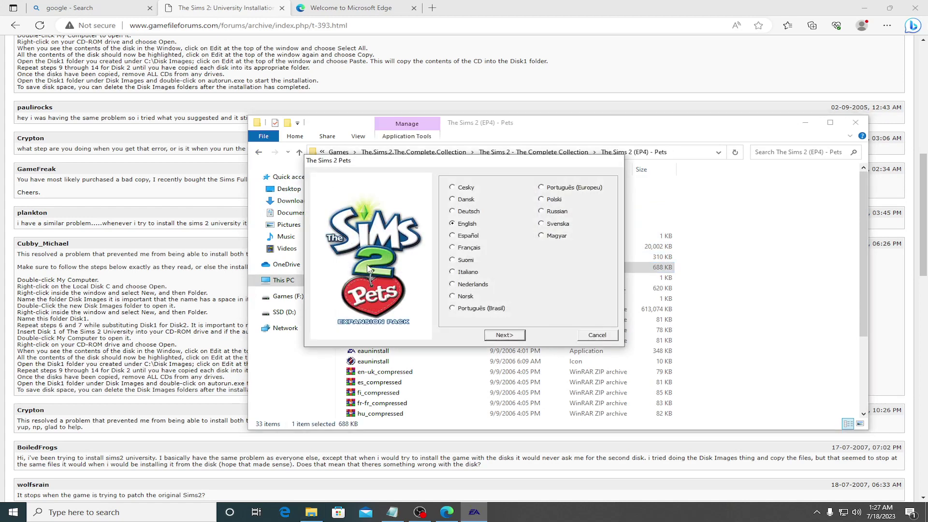
{"action": "left_click", "coordinate": [505, 334]}
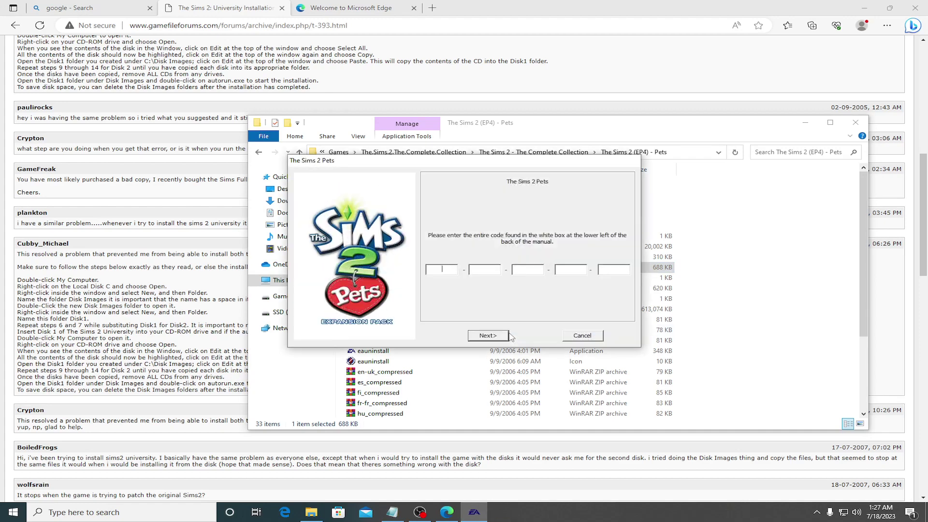
Step: Return to the Pets folder listing, then go back and open the Disk2 folder
{"action": "left_click", "coordinate": [770, 294]}
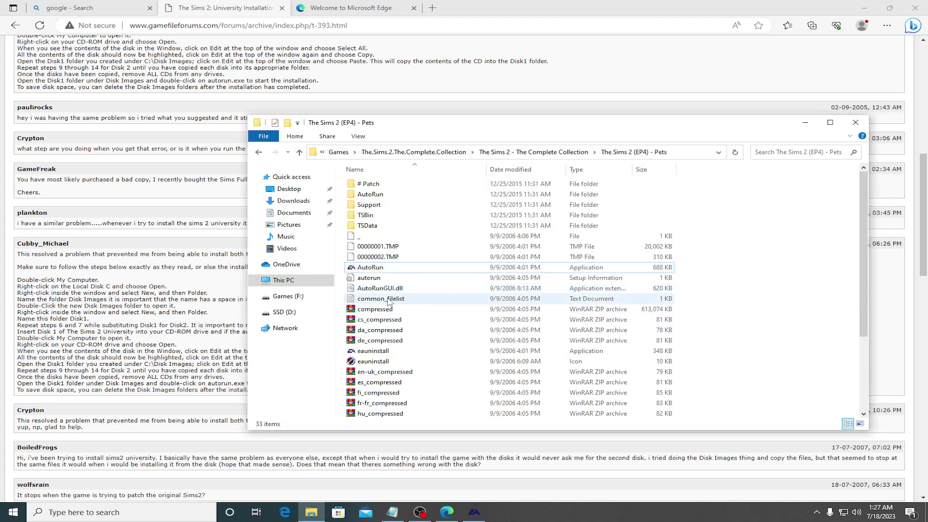
{"action": "scroll", "coordinate": [386, 303], "scroll_direction": "down", "scroll_amount": 3}
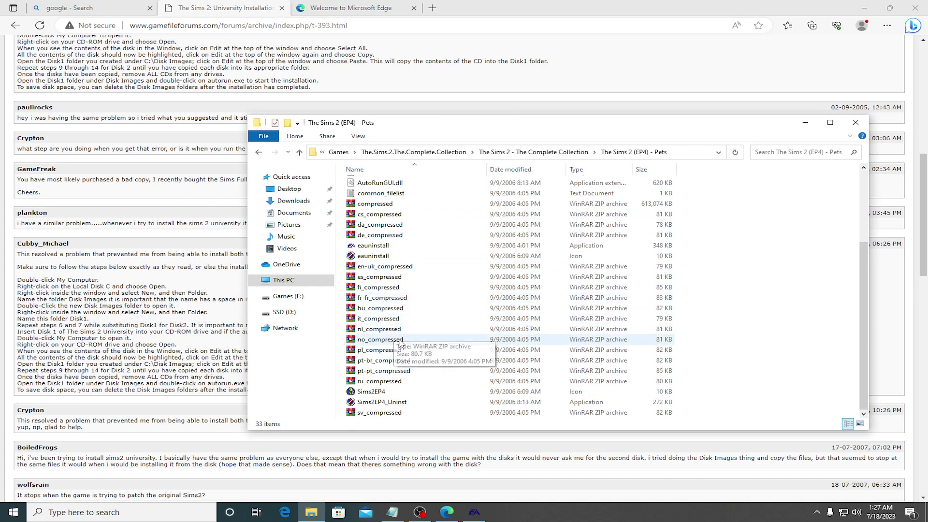
{"action": "scroll", "coordinate": [387, 334], "scroll_direction": "up", "scroll_amount": 3}
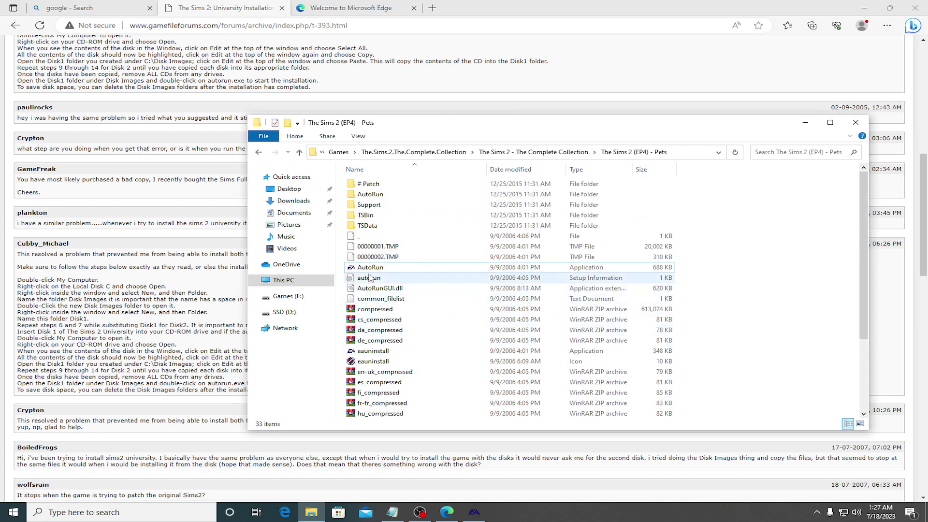
{"action": "left_click", "coordinate": [258, 152]}
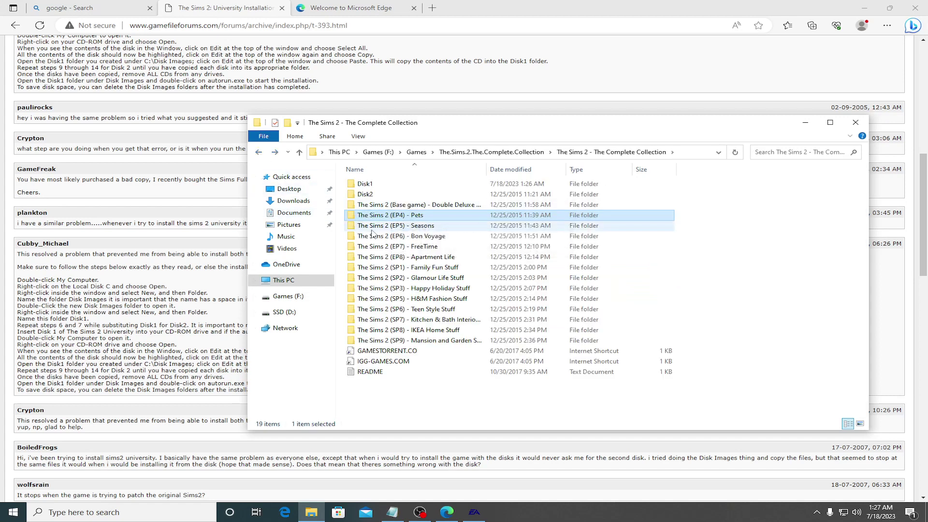
{"action": "left_click", "coordinate": [366, 194]}
{"action": "double_click", "coordinate": [365, 194]}
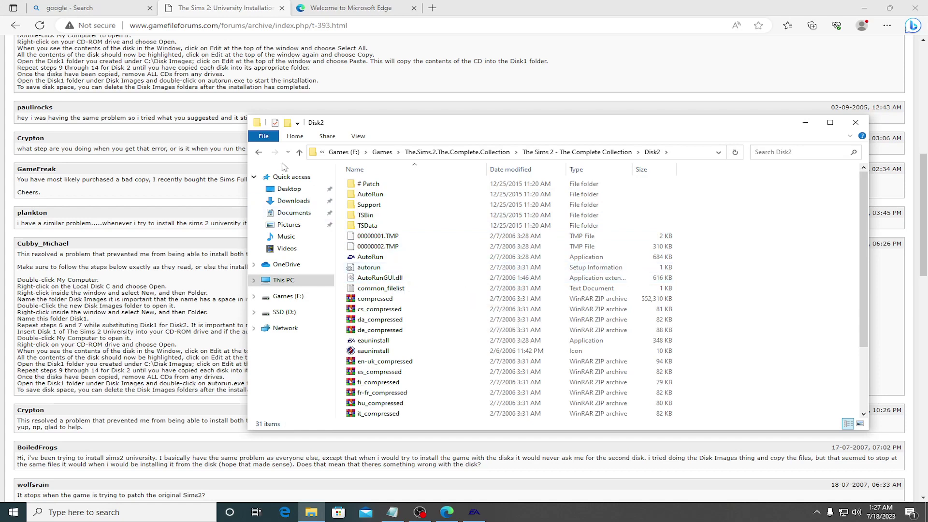
Step: Copy the Disk2 folder and paste it into the parent The.Sims.2.The.Complete.Collection folder
{"action": "left_click", "coordinate": [259, 153]}
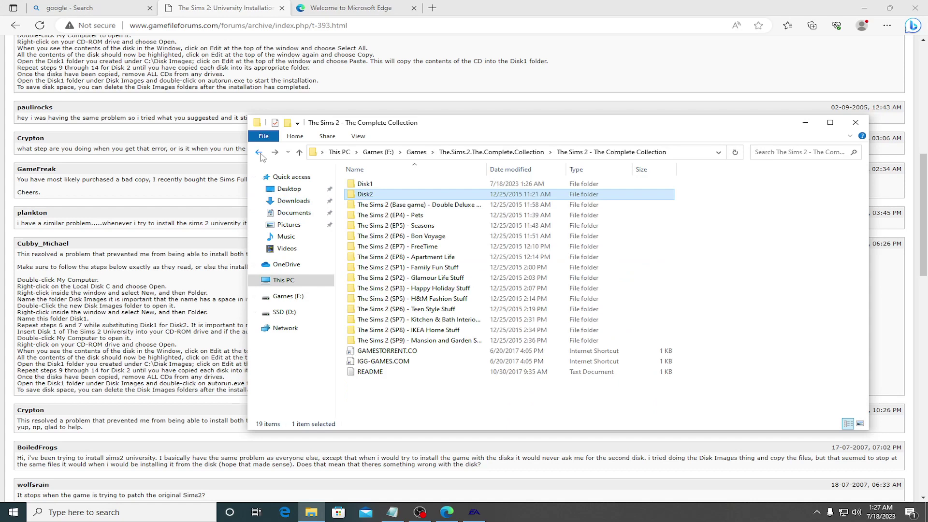
{"action": "right_click", "coordinate": [365, 193]}
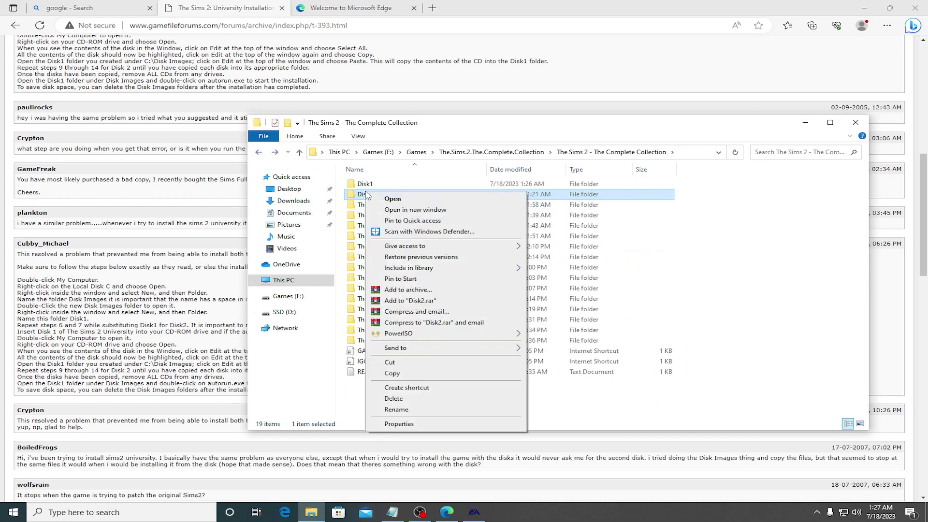
{"action": "left_click", "coordinate": [392, 373]}
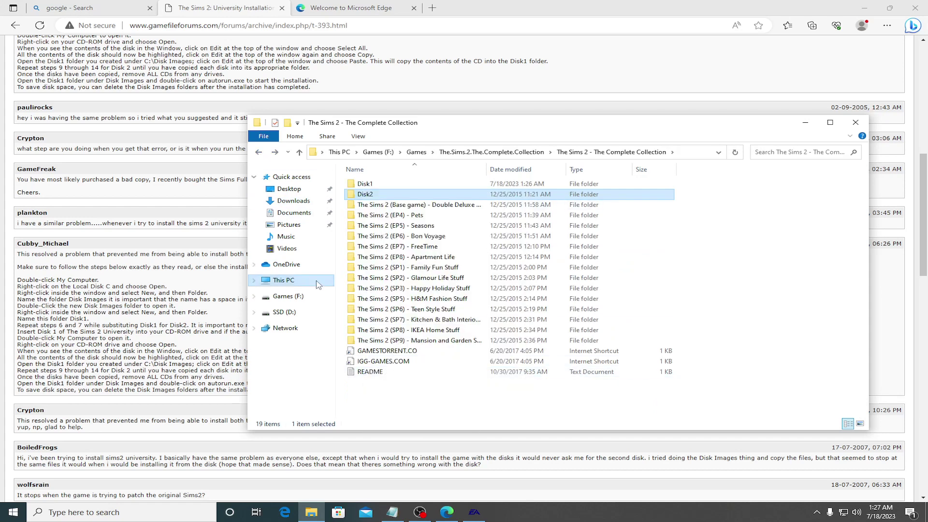
{"action": "left_click", "coordinate": [259, 152]}
{"action": "right_click", "coordinate": [369, 288]}
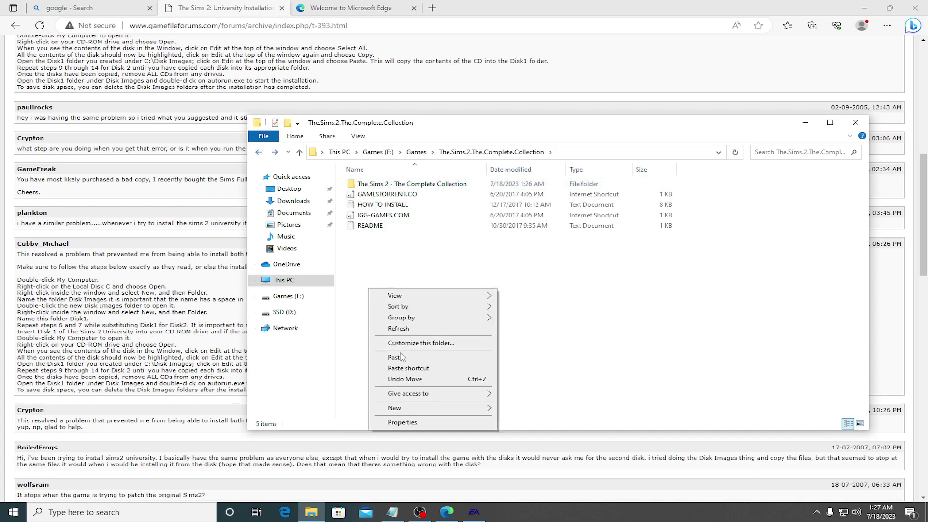
{"action": "left_click", "coordinate": [398, 357]}
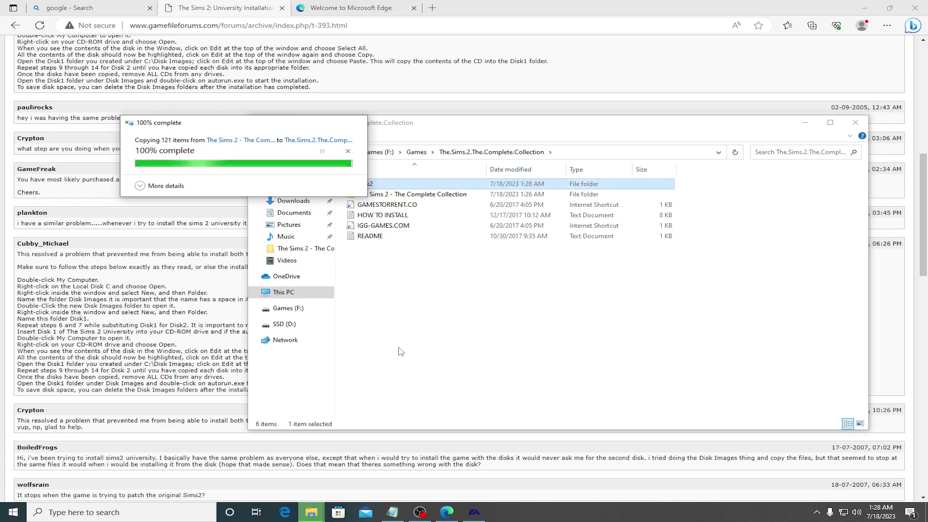
Step: Rename the pasted copy to Disk1 and open it
{"action": "left_click", "coordinate": [367, 183]}
{"action": "left_click", "coordinate": [369, 183]}
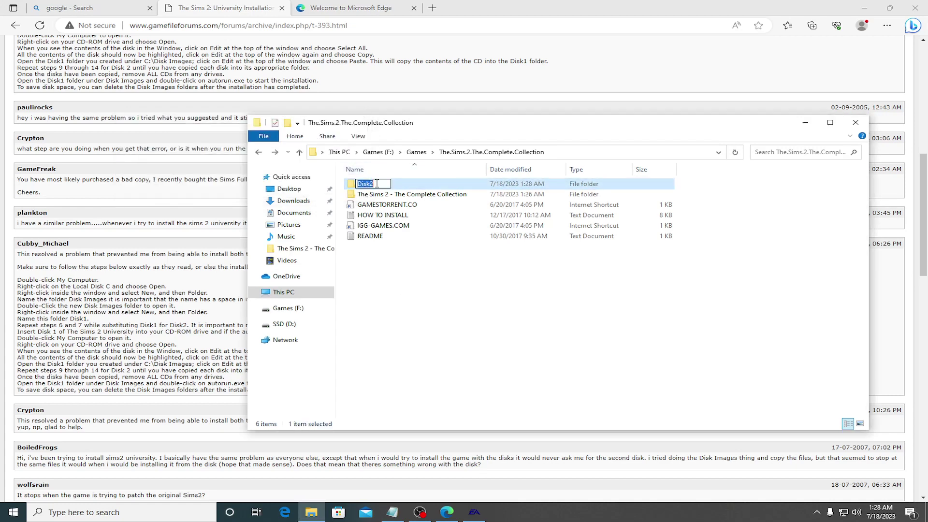
{"action": "type", "text": "Disk2"}
{"action": "key", "text": "Return"}
{"action": "double_click", "coordinate": [367, 184]}
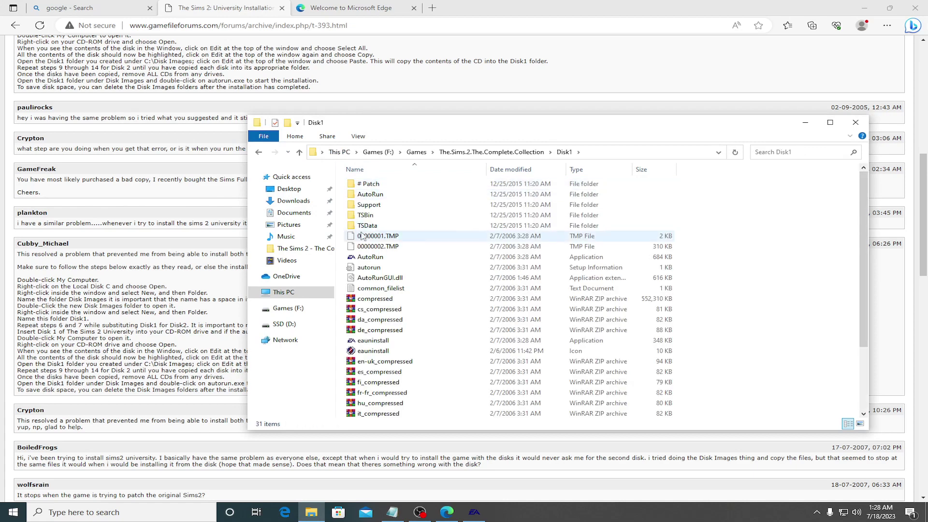
Step: Launch AutoRun past the compatibility warning and quit the Pets installer that appears
{"action": "left_click", "coordinate": [370, 258]}
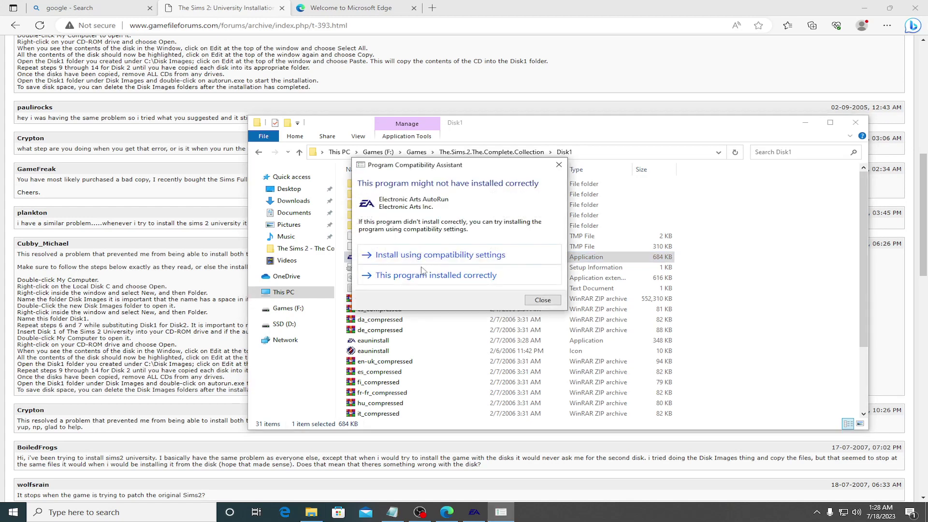
{"action": "left_click", "coordinate": [429, 275]}
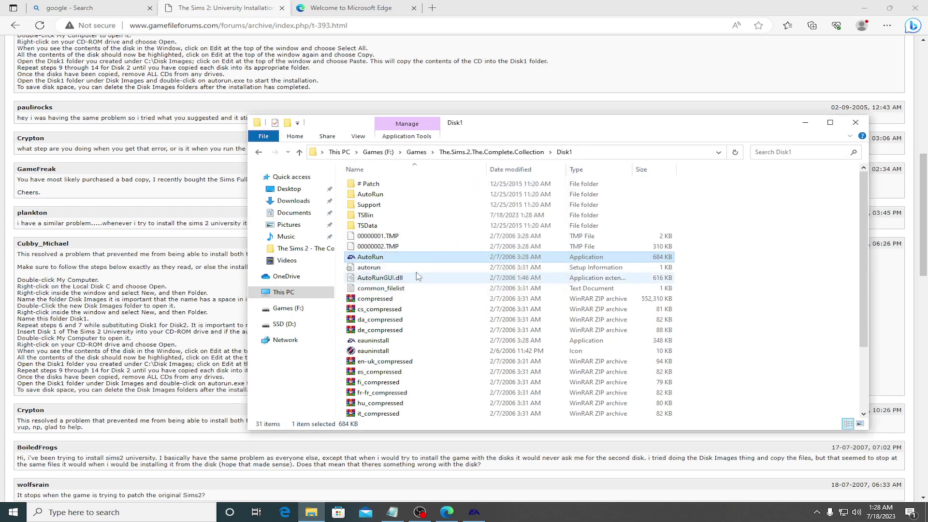
{"action": "double_click", "coordinate": [389, 260]}
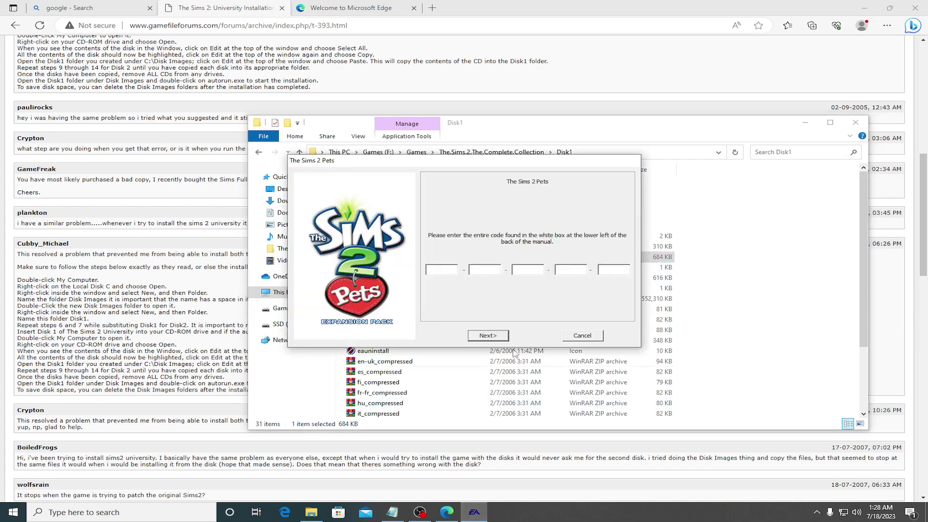
{"action": "left_click", "coordinate": [583, 336]}
{"action": "left_click", "coordinate": [486, 281]}
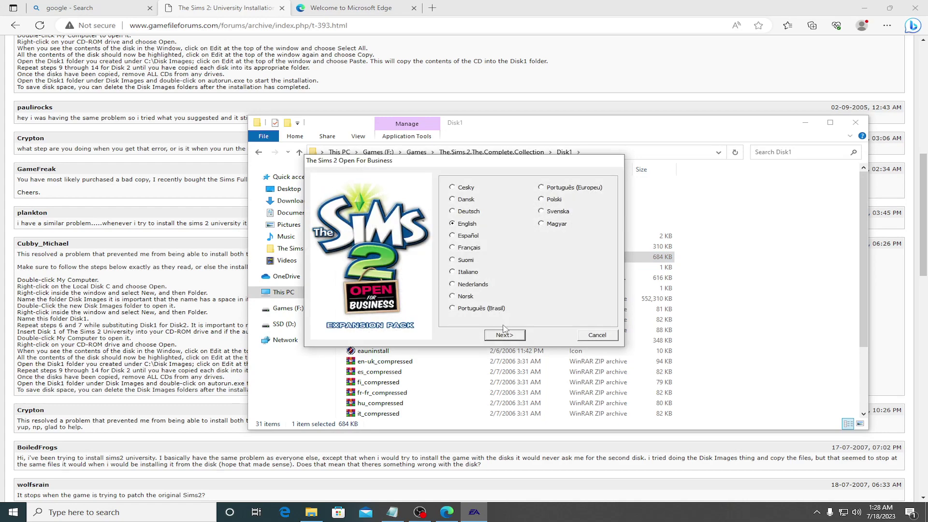
Step: Continue Open For Business in English to serial entry and bring up the HOW TO INSTALL notes
{"action": "left_click", "coordinate": [504, 335]}
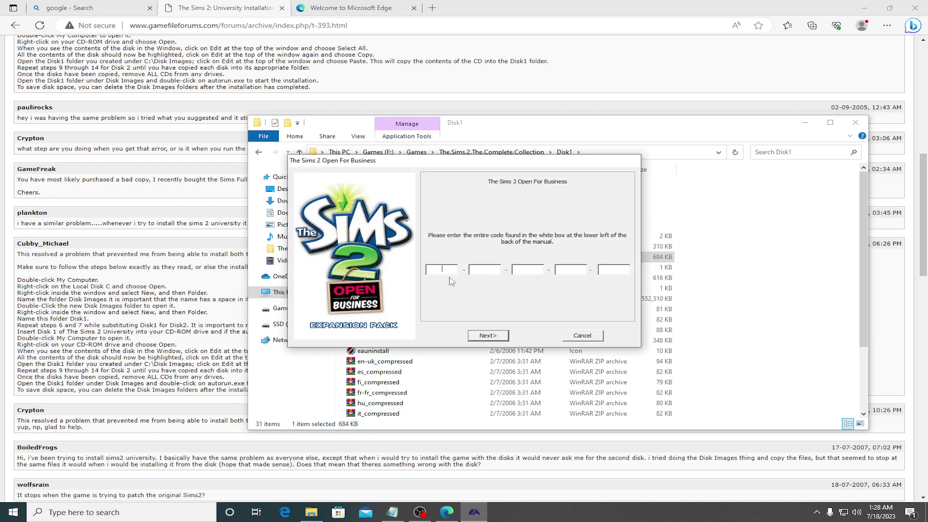
{"action": "left_click", "coordinate": [387, 372]}
{"action": "scroll", "coordinate": [385, 358], "scroll_direction": "down", "scroll_amount": 3}
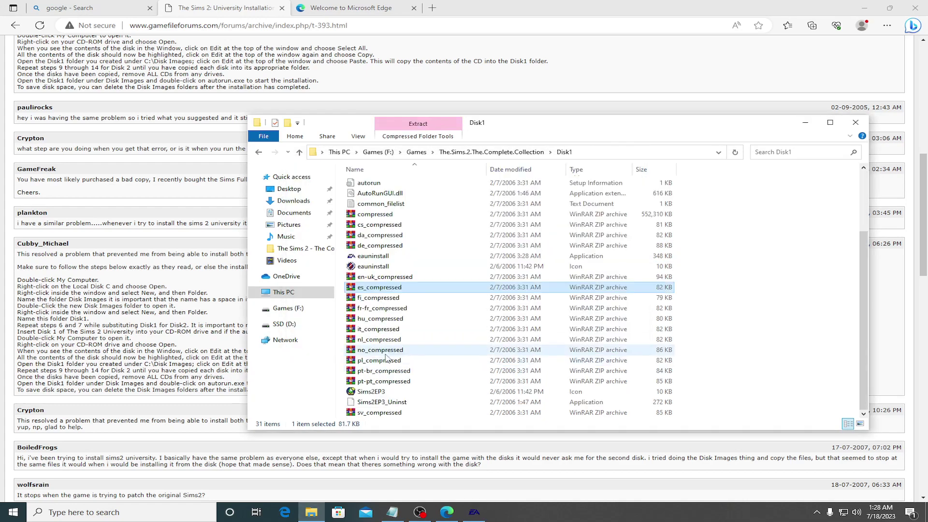
{"action": "scroll", "coordinate": [382, 356], "scroll_direction": "up", "scroll_amount": 3}
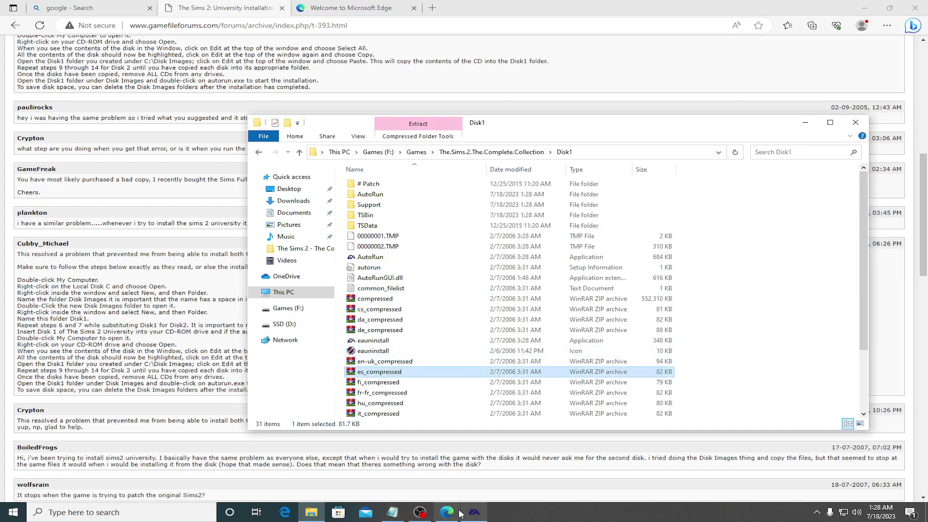
{"action": "left_click", "coordinate": [366, 512]}
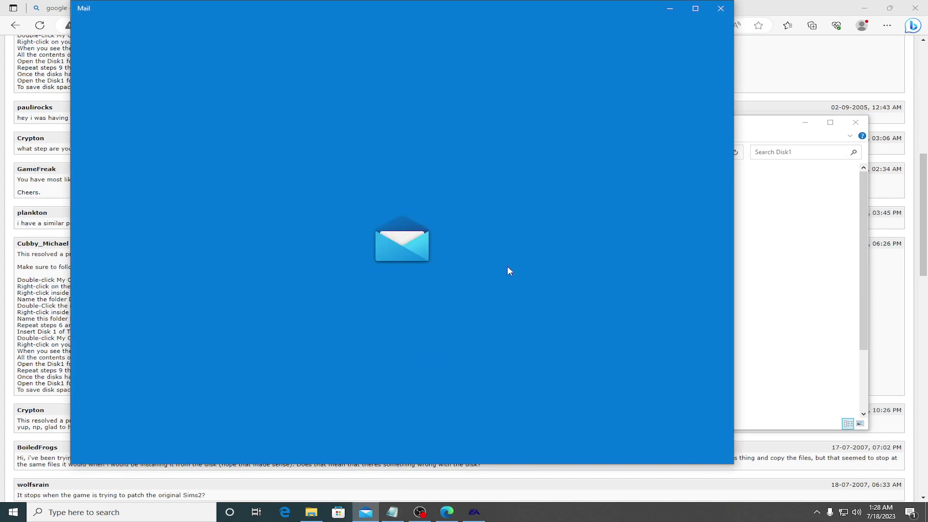
{"action": "left_click", "coordinate": [721, 8]}
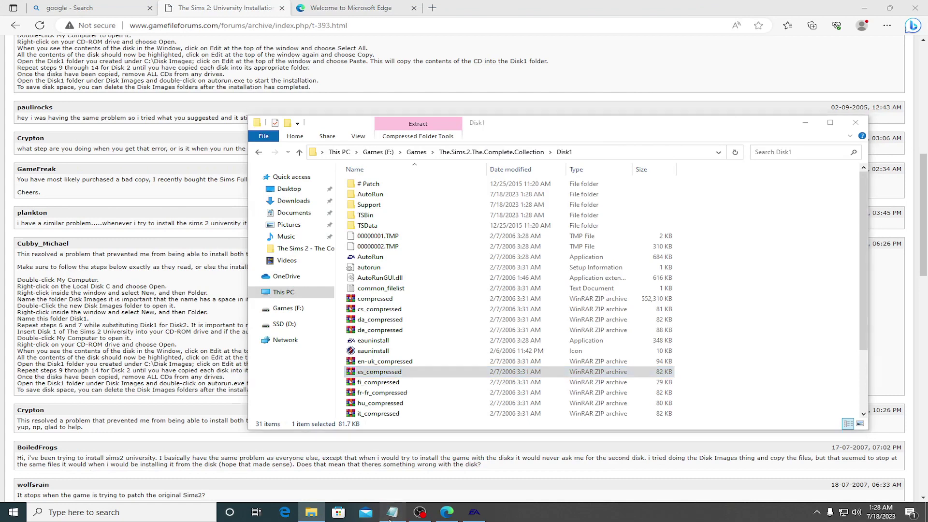
{"action": "left_click", "coordinate": [393, 512]}
{"action": "scroll", "coordinate": [570, 409], "scroll_direction": "down", "scroll_amount": 2}
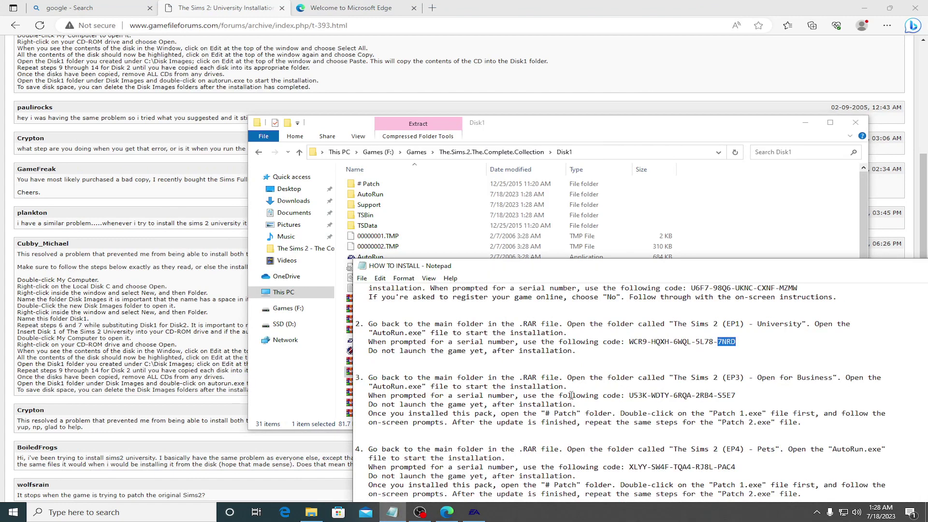
Step: Copy the first two EP3 serial blocks from the notes into the serial-code fields
{"action": "left_click_drag", "start_coordinate": [630, 395], "coordinate": [644, 395]}
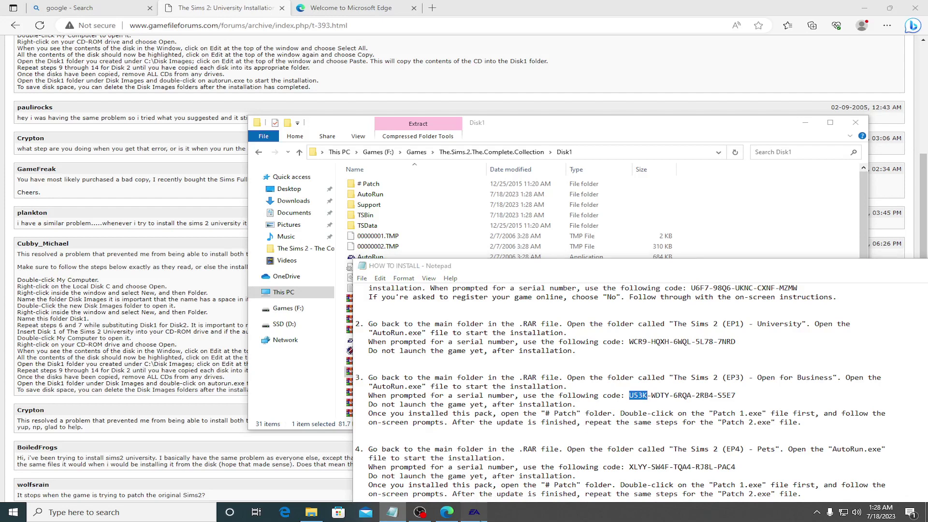
{"action": "left_click", "coordinate": [449, 274]}
{"action": "key", "text": "ctrl+v"}
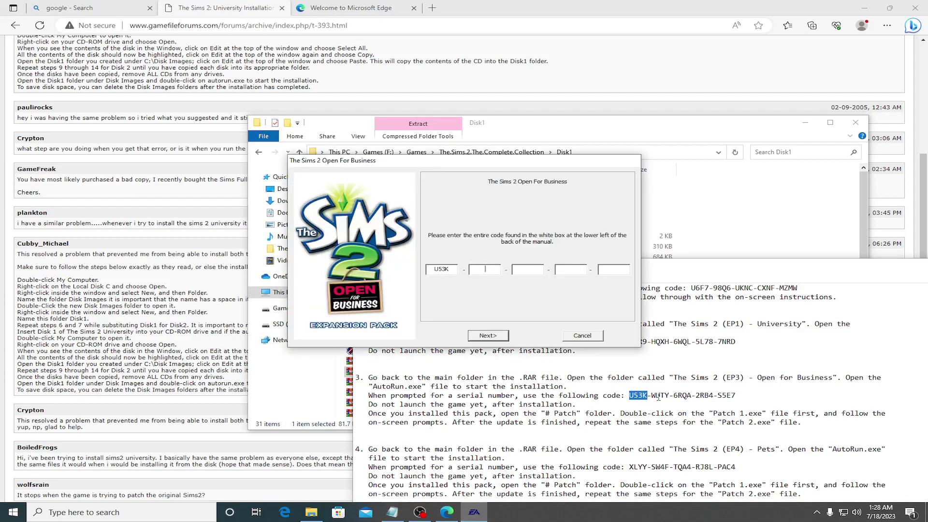
{"action": "left_click", "coordinate": [656, 396]}
{"action": "left_click_drag", "start_coordinate": [654, 396], "coordinate": [667, 397]}
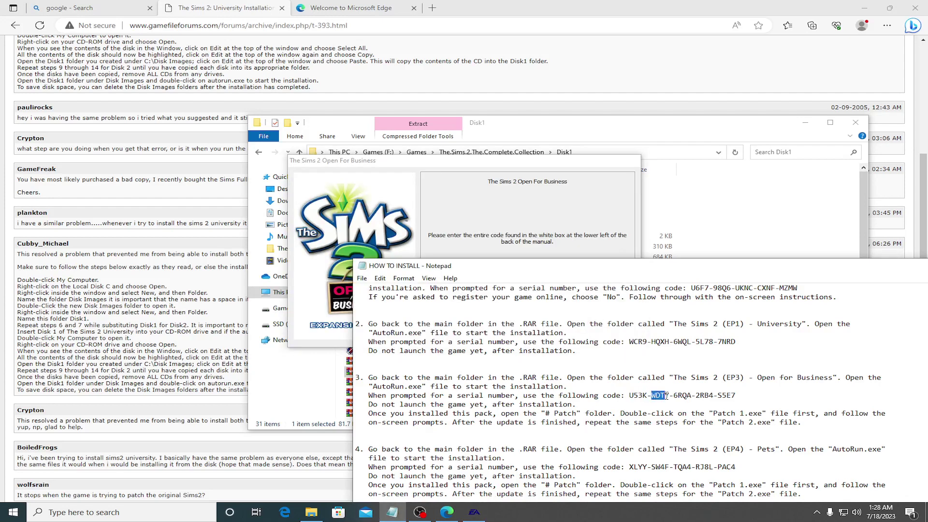
{"action": "left_click", "coordinate": [554, 245]}
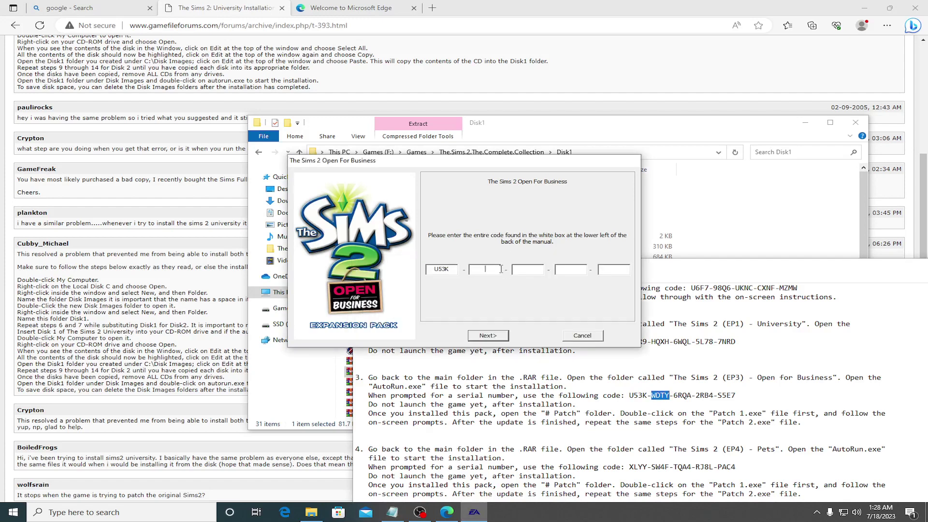
{"action": "key", "text": "ctrl+v"}
Step: Copy the remaining three serial blocks into their fields and submit the code
{"action": "left_click_drag", "start_coordinate": [674, 396], "coordinate": [693, 396]}
{"action": "key", "text": "ctrl+c"}
{"action": "left_click", "coordinate": [555, 222]}
{"action": "key", "text": "ctrl+v"}
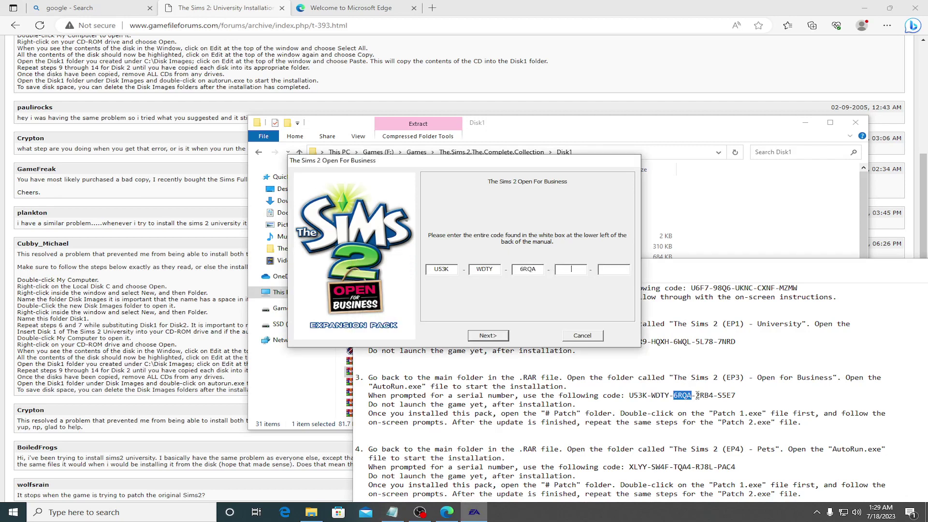
{"action": "left_click_drag", "start_coordinate": [697, 395], "coordinate": [714, 396]}
{"action": "key", "text": "ctrl+c"}
{"action": "left_click", "coordinate": [584, 258]}
{"action": "key", "text": "ctrl+v"}
{"action": "left_click_drag", "start_coordinate": [719, 395], "coordinate": [735, 396]}
{"action": "left_click", "coordinate": [563, 236]}
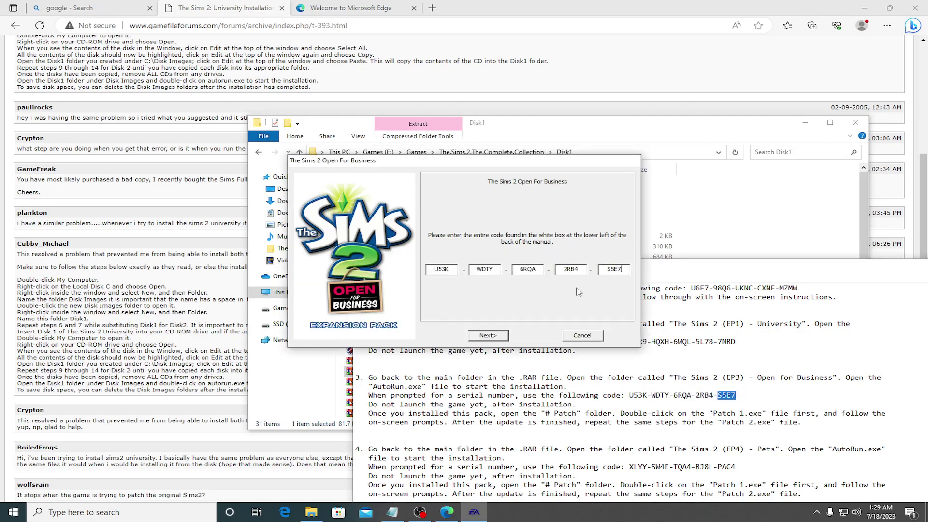
{"action": "left_click", "coordinate": [488, 337]}
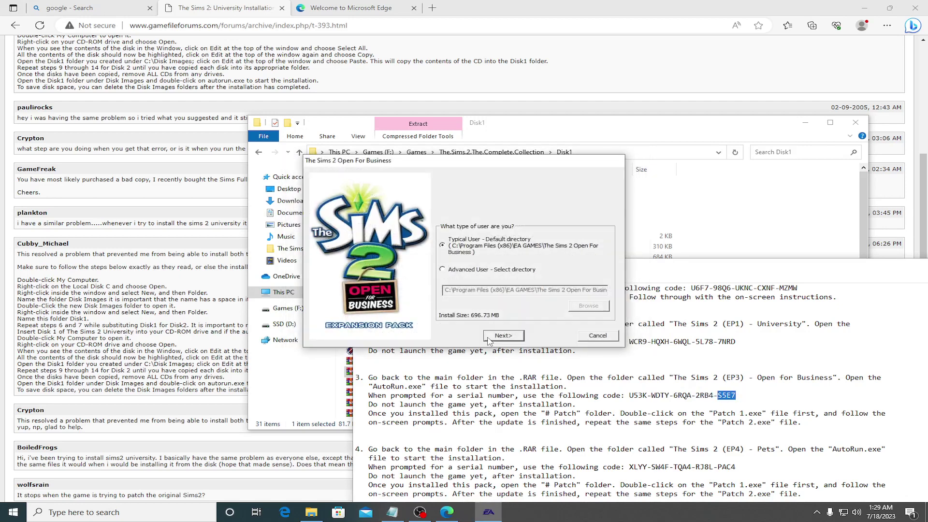
Step: Choose Advanced User, set D:\Games\Sims 2 as install folder, and accept the default program folder
{"action": "left_click", "coordinate": [452, 274]}
{"action": "left_click", "coordinate": [589, 306]}
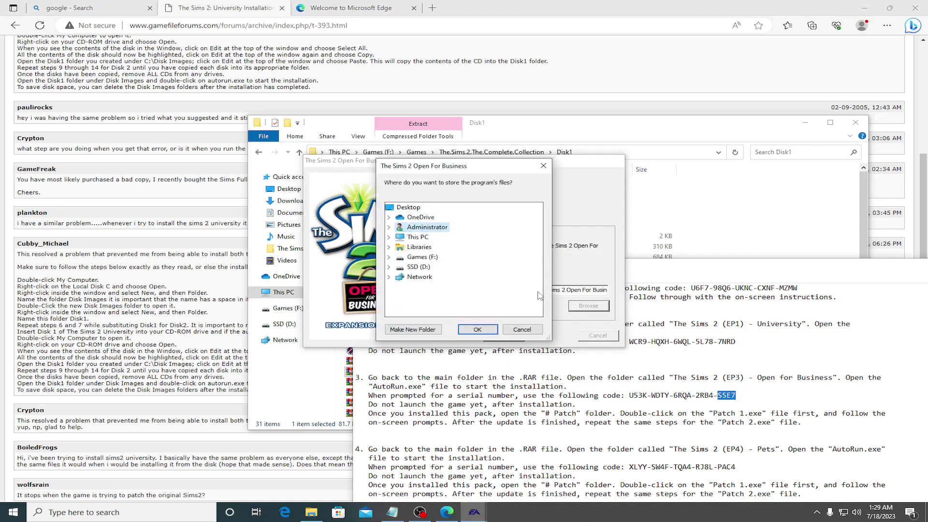
{"action": "double_click", "coordinate": [418, 268]}
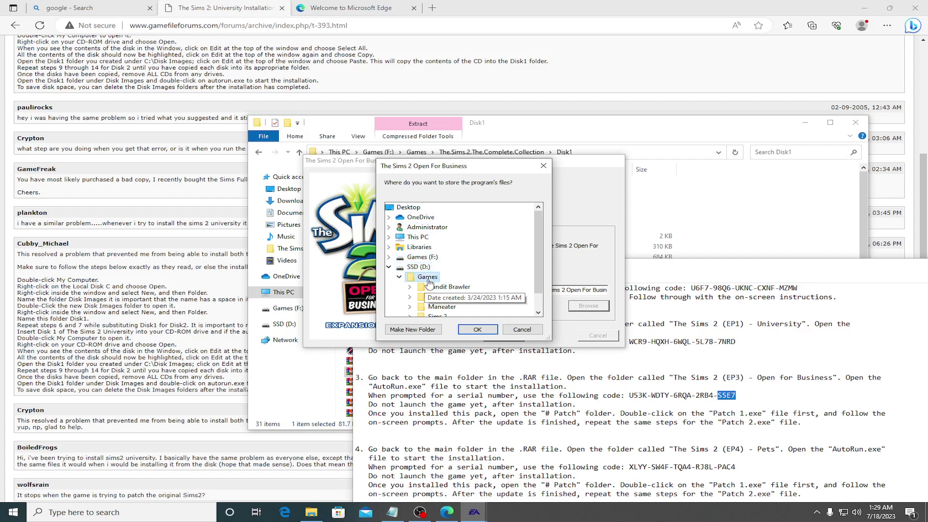
{"action": "double_click", "coordinate": [427, 277]}
{"action": "double_click", "coordinate": [438, 296]}
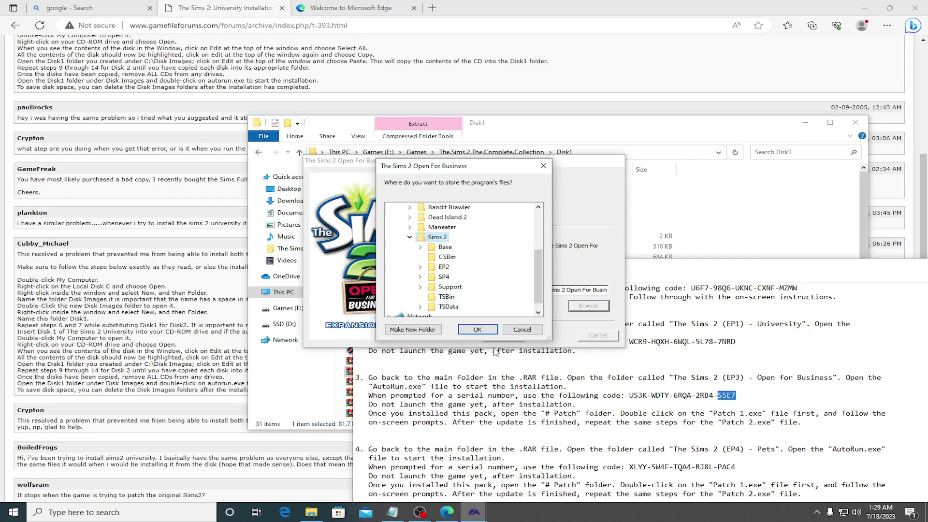
{"action": "left_click", "coordinate": [479, 330]}
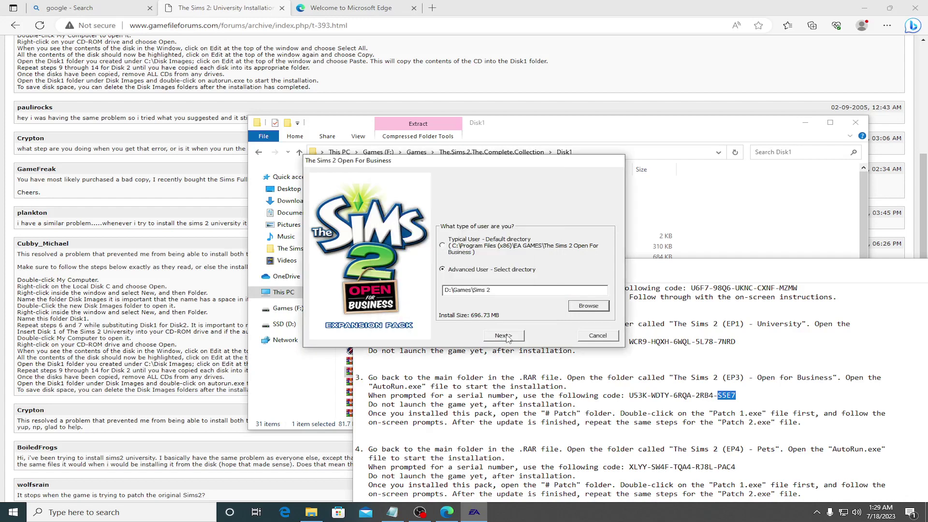
{"action": "left_click", "coordinate": [503, 336]}
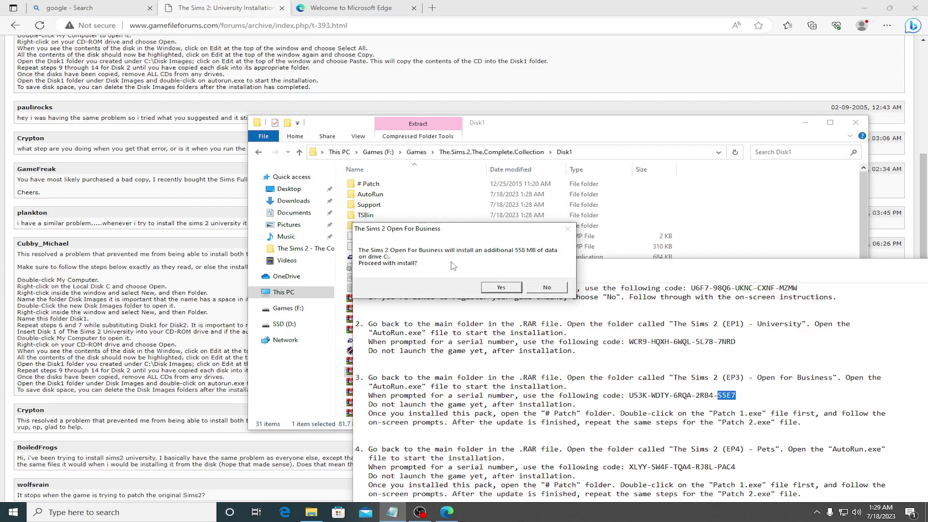
{"action": "left_click", "coordinate": [500, 288]}
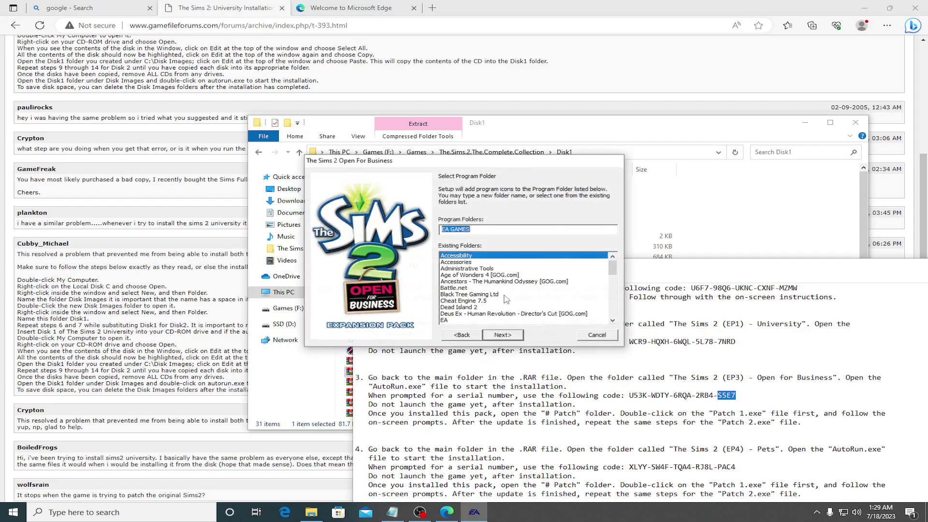
{"action": "left_click", "coordinate": [514, 334]}
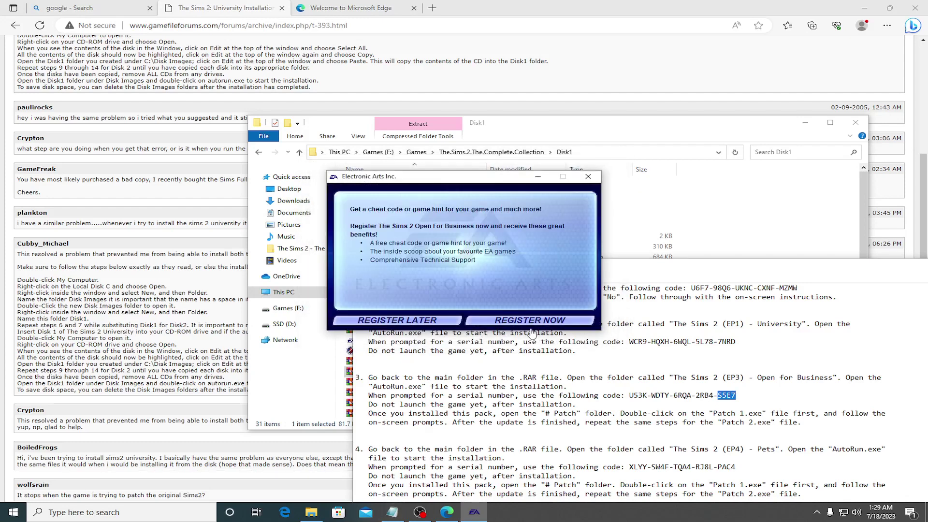
Step: Register later, dismiss the update and missing-disc notices, pick Quit, and click Finish
{"action": "left_click", "coordinate": [432, 319]}
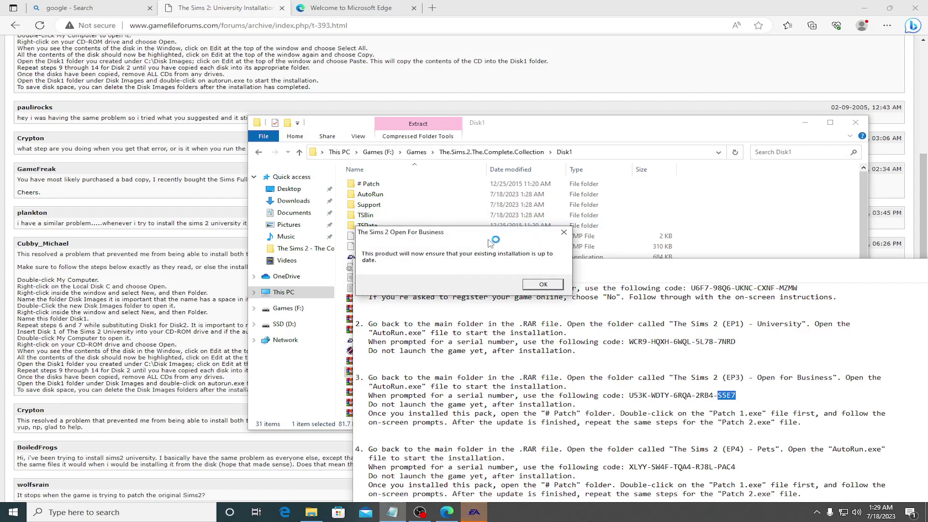
{"action": "left_click", "coordinate": [543, 285]}
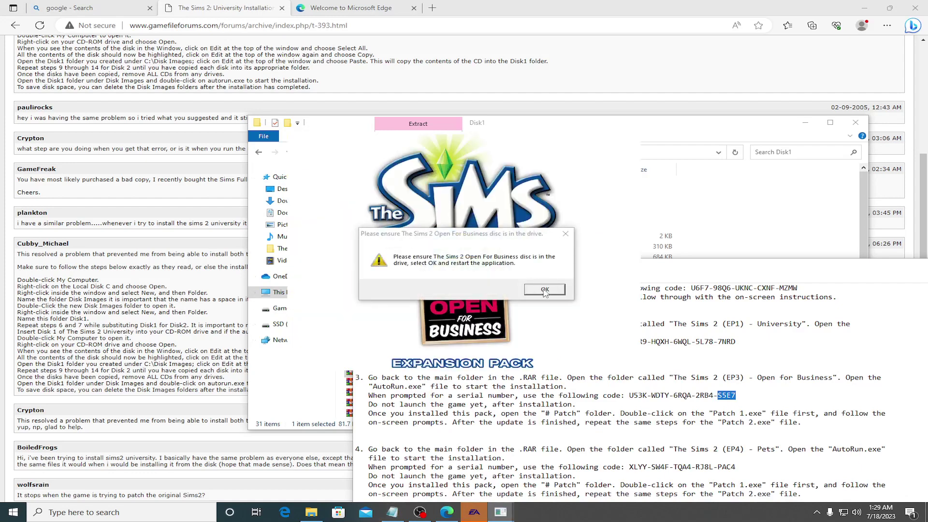
{"action": "left_click", "coordinate": [545, 290]}
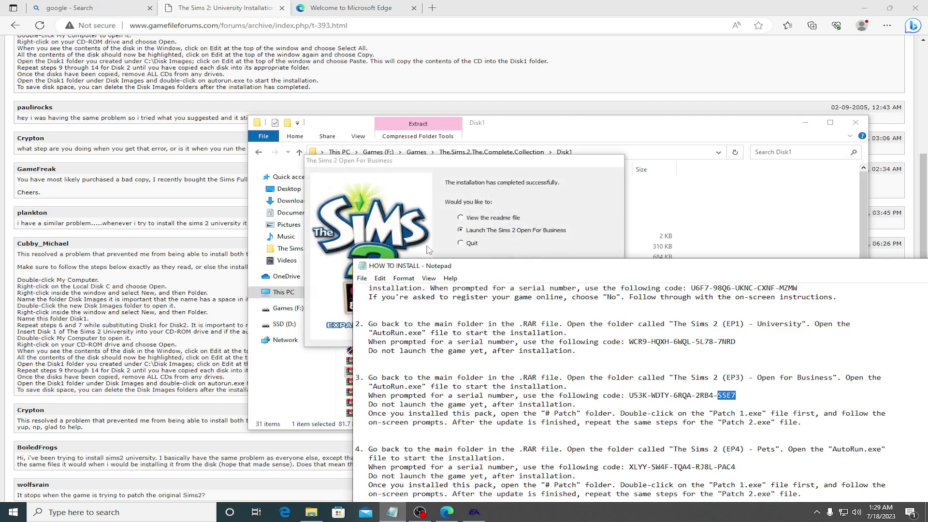
{"action": "left_click", "coordinate": [473, 243]}
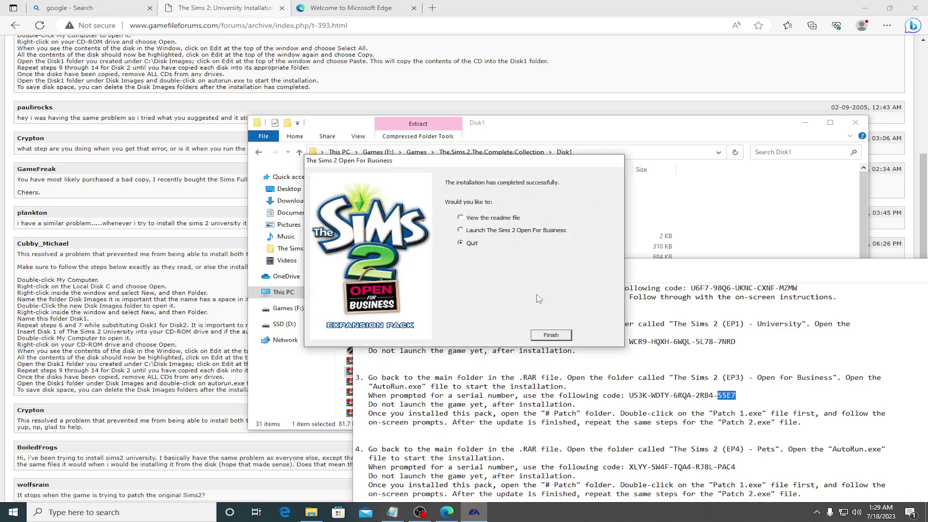
{"action": "left_click", "coordinate": [551, 335]}
Step: Go up to Games and open The Sims 2 - The Complete Collection's Pets (EP4) folder
{"action": "left_click", "coordinate": [259, 153]}
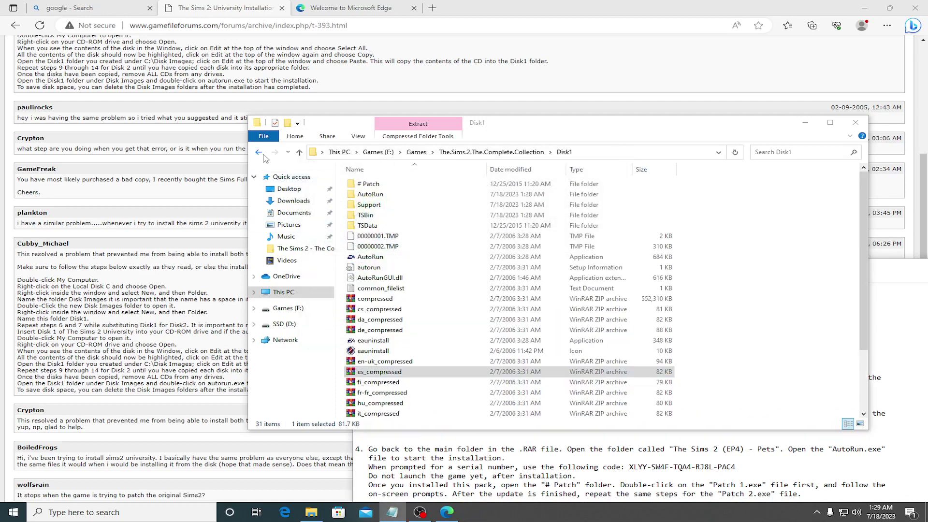
{"action": "left_click", "coordinate": [264, 156]}
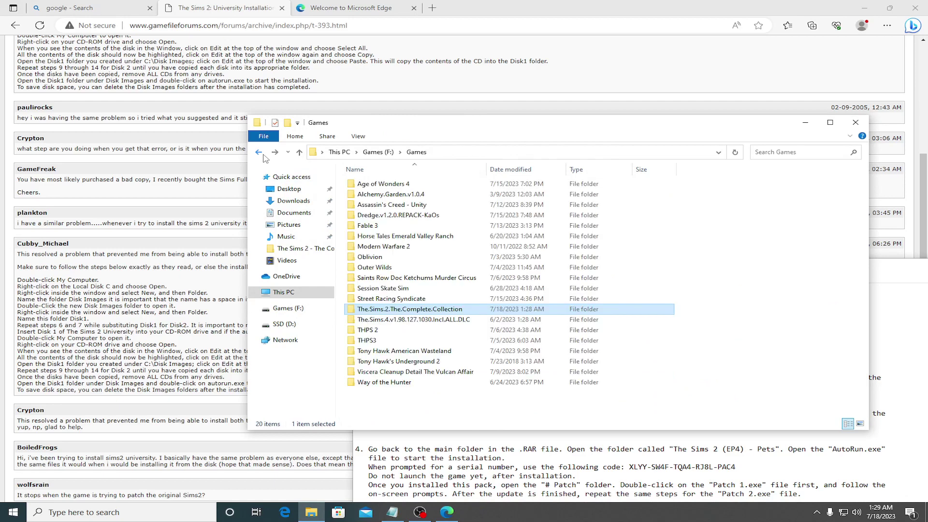
{"action": "double_click", "coordinate": [427, 309]}
{"action": "double_click", "coordinate": [382, 195]}
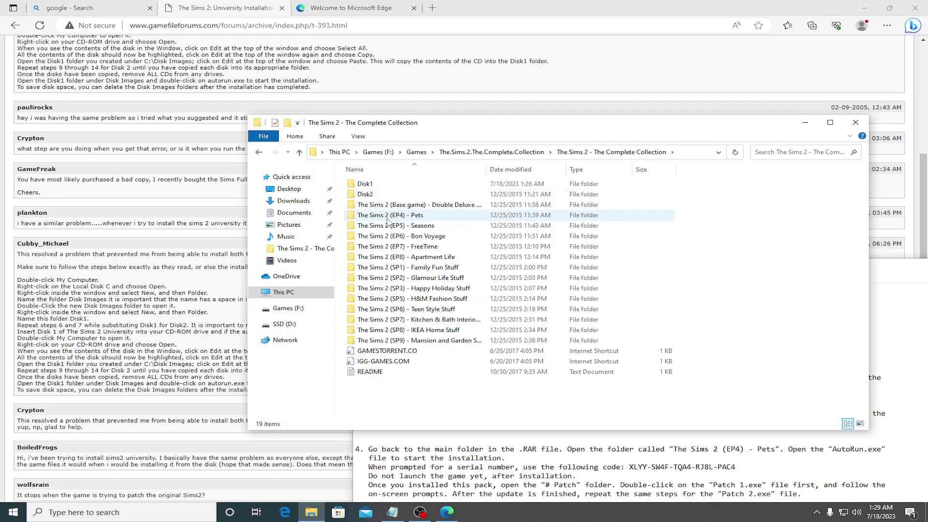
{"action": "double_click", "coordinate": [391, 220]}
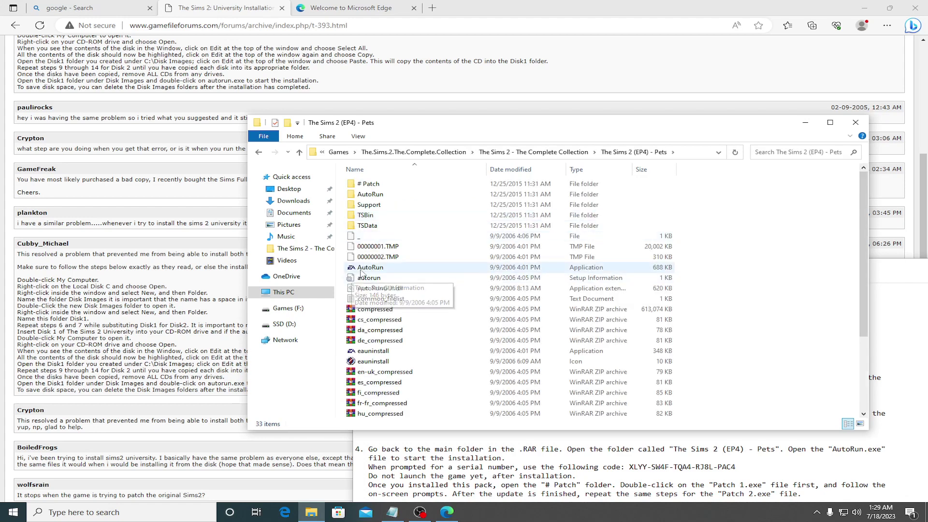
Step: Launch the Pets AutoRun installer in English and bring up the install notes with serials
{"action": "double_click", "coordinate": [364, 268]}
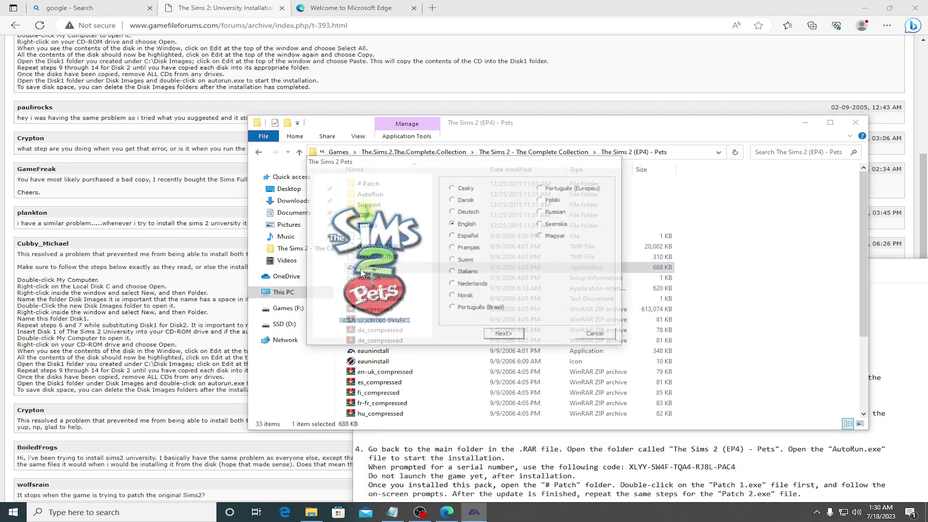
{"action": "left_click", "coordinate": [520, 334]}
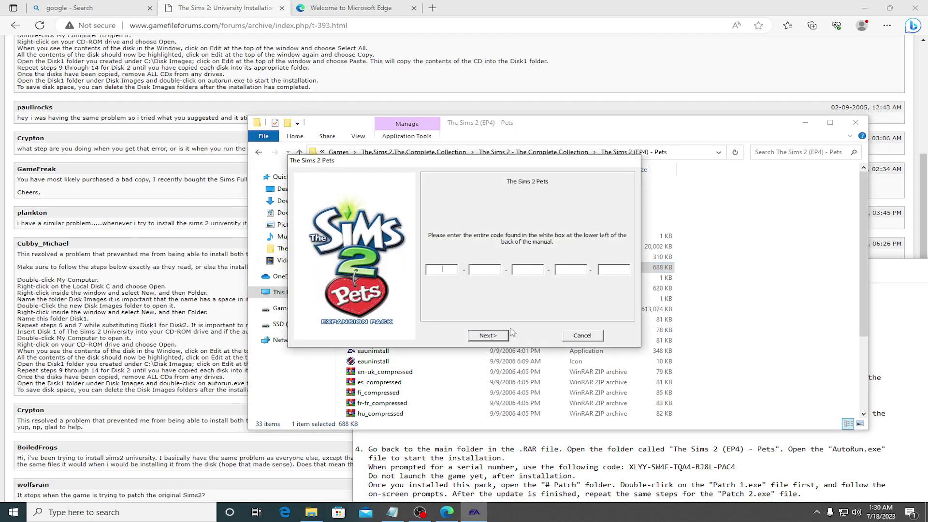
{"action": "left_click", "coordinate": [624, 475]}
{"action": "scroll", "coordinate": [605, 431], "scroll_direction": "down", "scroll_amount": 2}
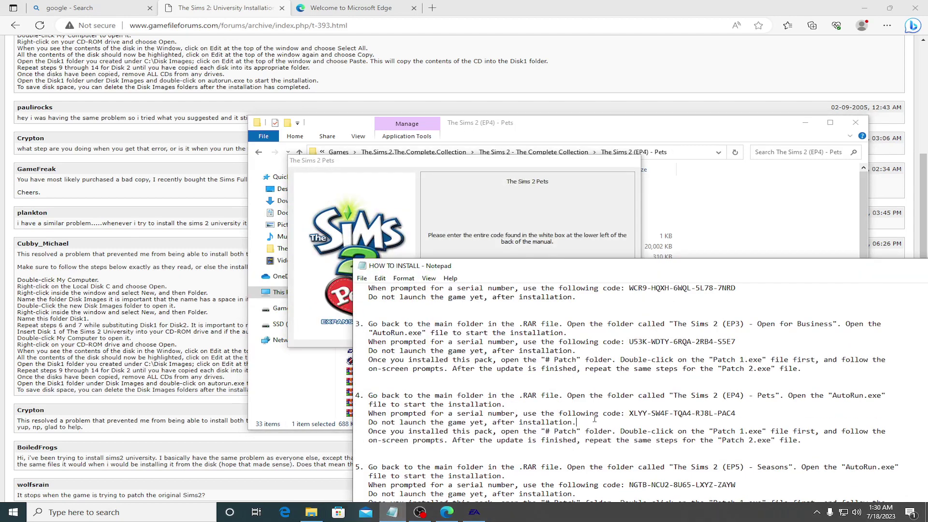
{"action": "scroll", "coordinate": [593, 417], "scroll_direction": "down", "scroll_amount": 2}
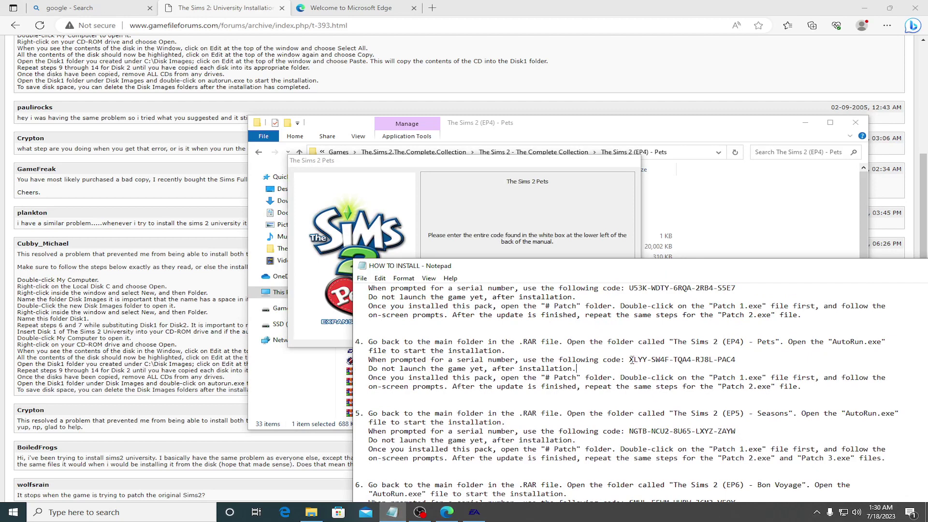
Step: Paste the first block of the Pets serial and select the second block in the notes
{"action": "key", "text": "alt+Tab"}
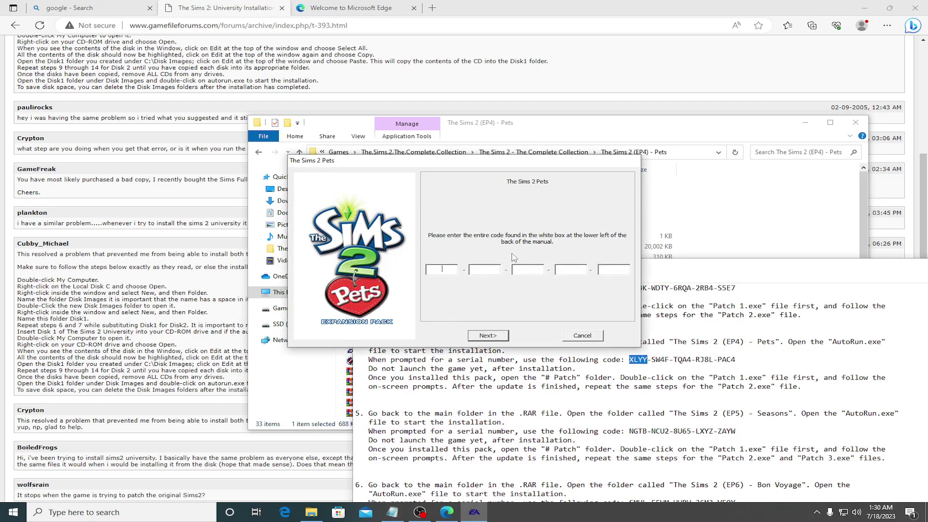
{"action": "key", "text": "ctrl+v"}
{"action": "left_click_drag", "start_coordinate": [652, 360], "coordinate": [666, 361]}
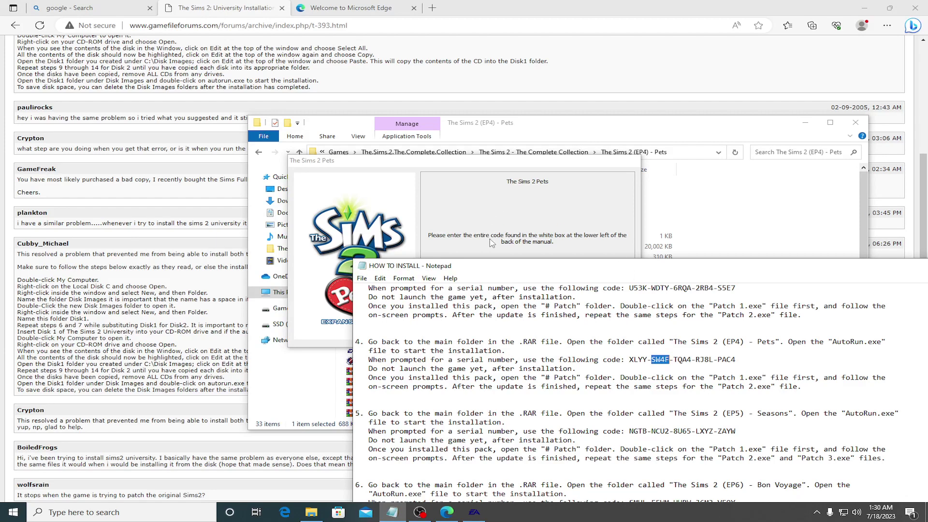
{"action": "left_click", "coordinate": [489, 296]}
{"action": "scroll", "coordinate": [509, 315], "scroll_direction": "up", "scroll_amount": 2}
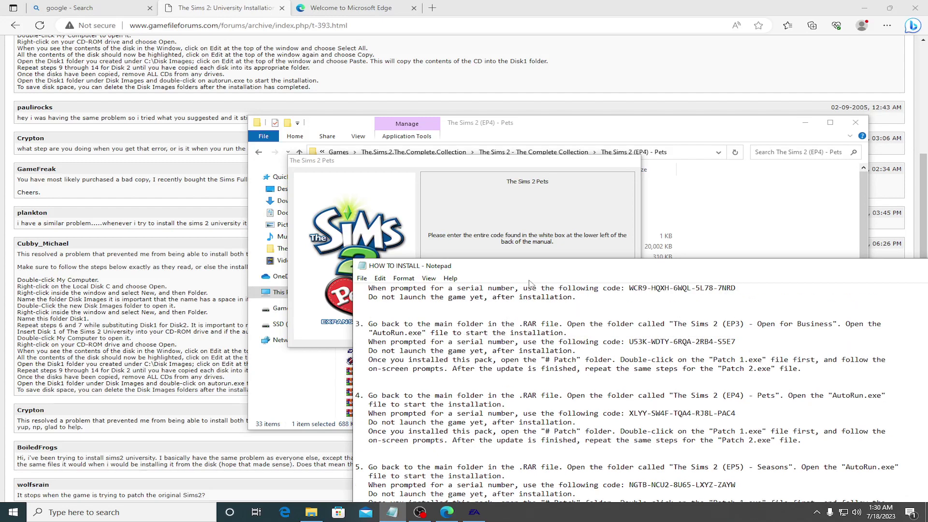
Step: Cancel the Pets installation and confirm quitting it
{"action": "left_click", "coordinate": [550, 198]}
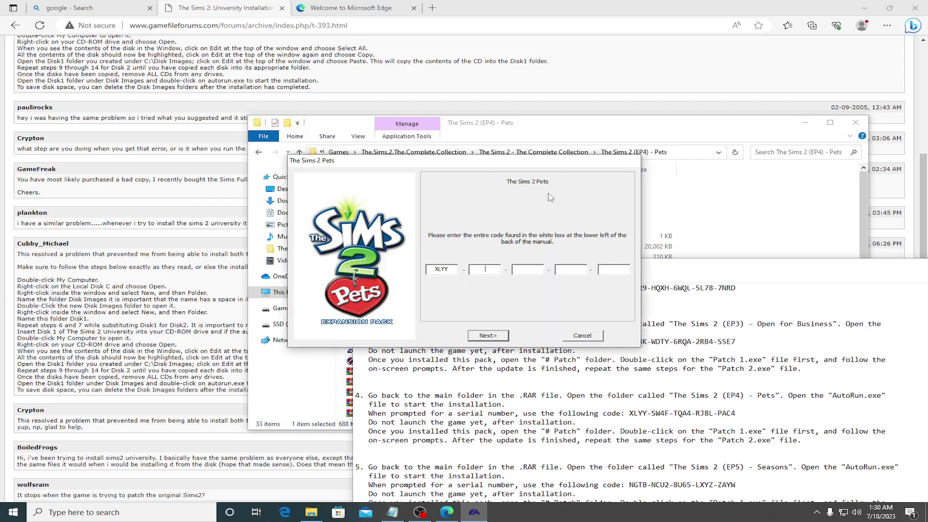
{"action": "left_click", "coordinate": [583, 335]}
{"action": "left_click", "coordinate": [474, 279]}
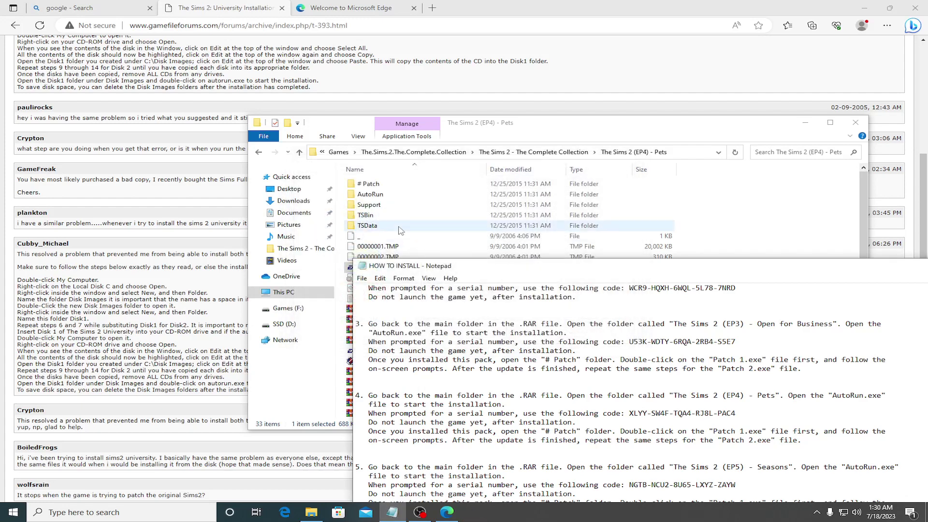
Step: Go back to The.Sims.2.The.Complete.Collection and open Disk1's # Patch folder
{"action": "left_click", "coordinate": [258, 152]}
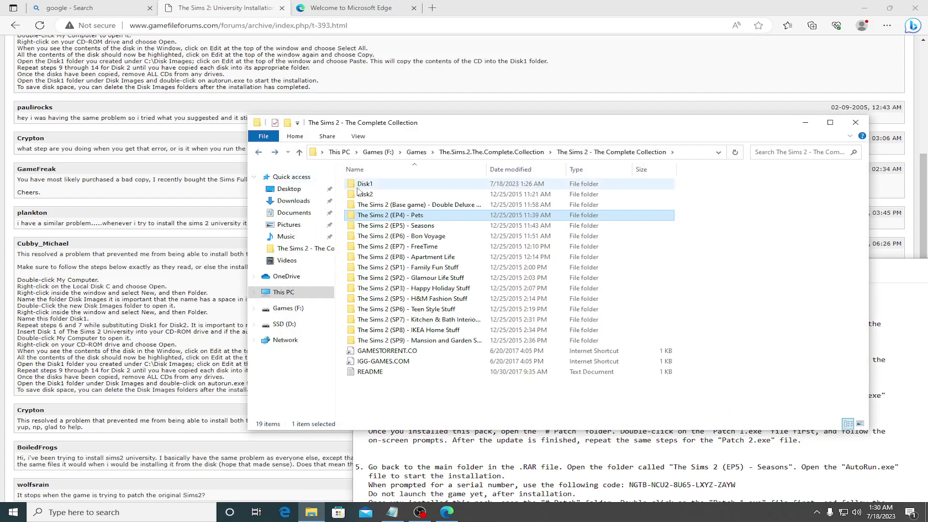
{"action": "left_click", "coordinate": [258, 152]}
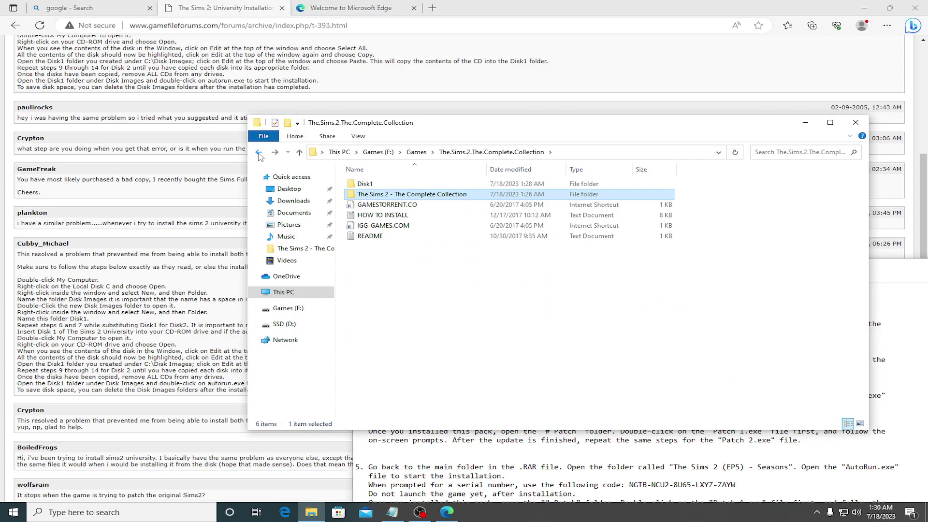
{"action": "double_click", "coordinate": [360, 184]}
{"action": "double_click", "coordinate": [372, 194]}
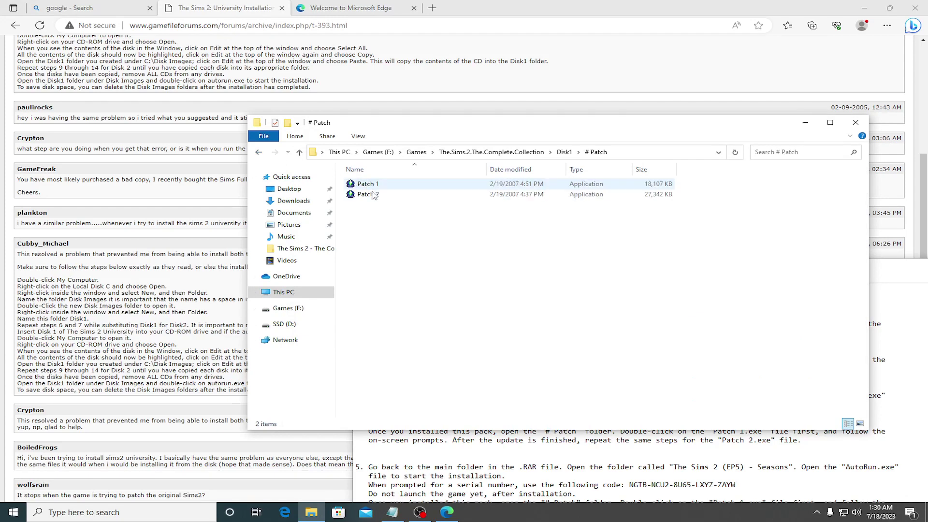
Step: Apply Patch 1 past the expansion-pack warning, then start applying Patch 2
{"action": "double_click", "coordinate": [372, 194]}
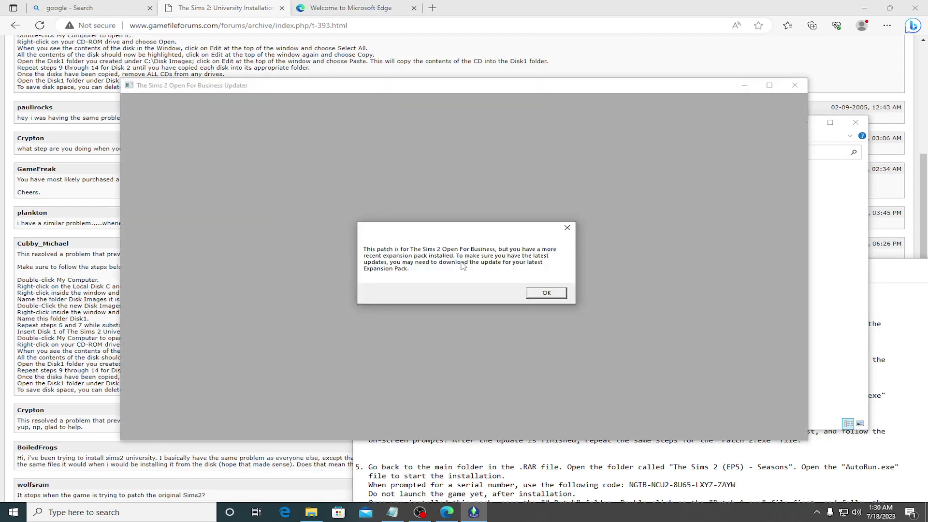
{"action": "left_click", "coordinate": [545, 293]}
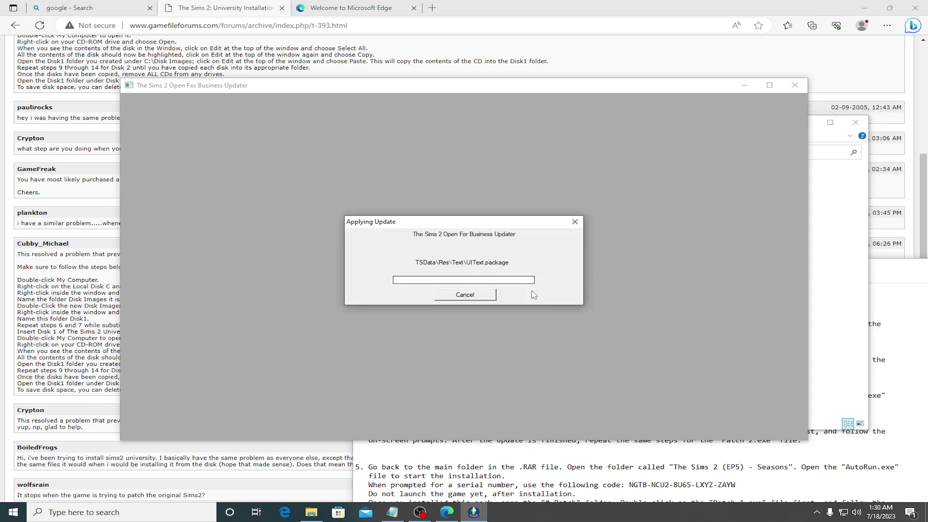
{"action": "left_click", "coordinate": [536, 289]}
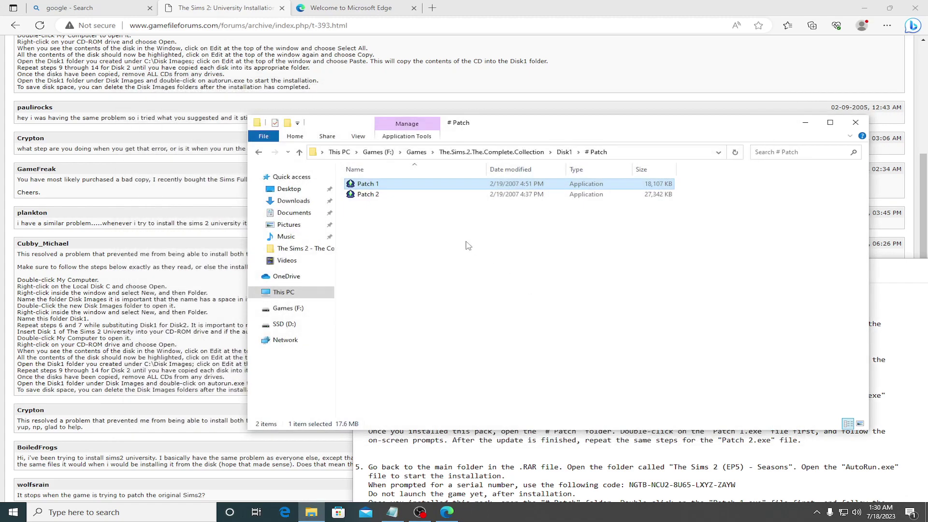
{"action": "double_click", "coordinate": [361, 193]}
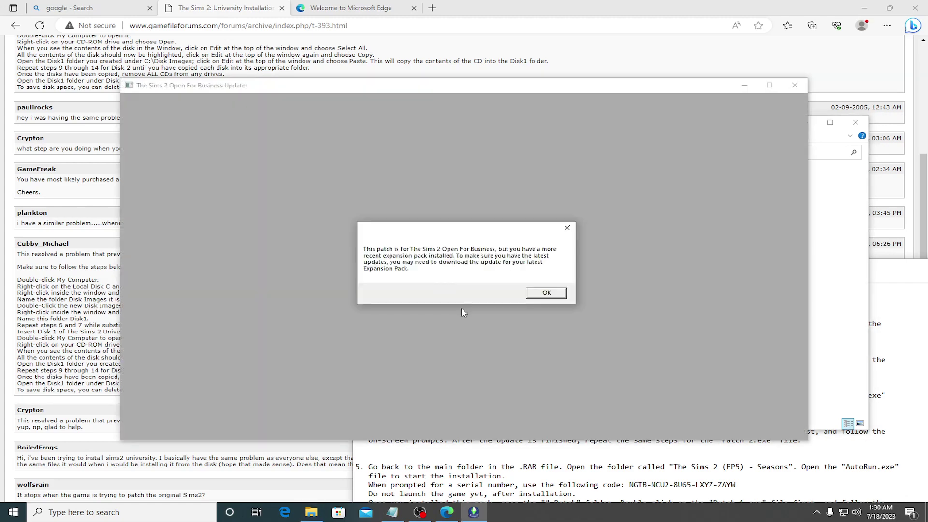
{"action": "left_click", "coordinate": [546, 293]}
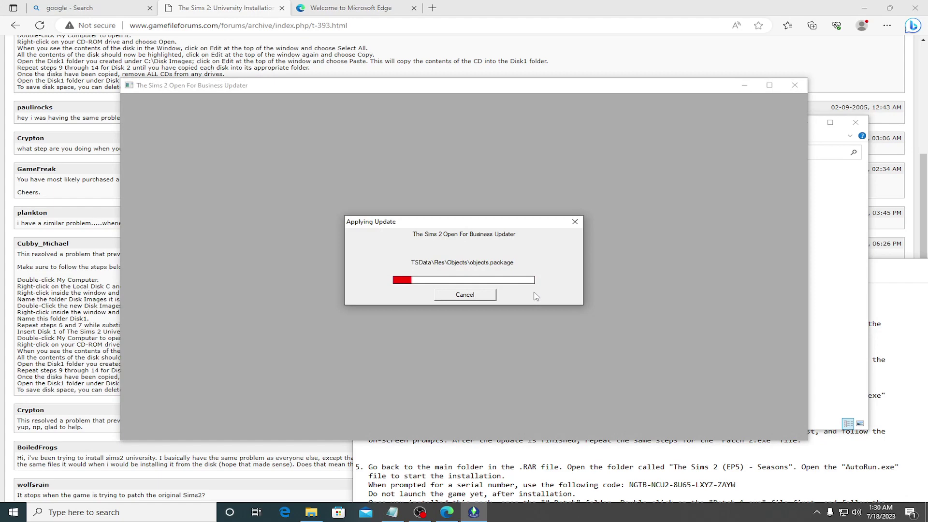
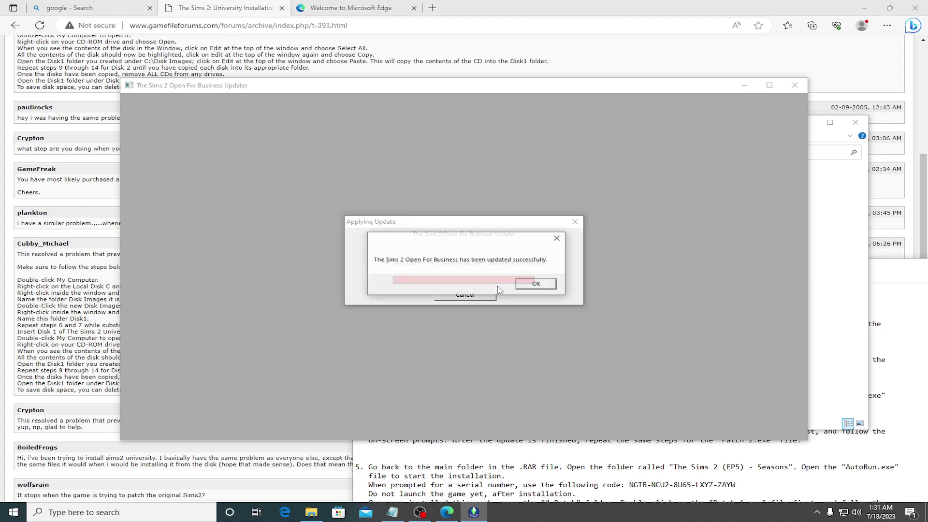
Step: Dismiss the update success message, close the patch window, and open the Games (F:) drive
{"action": "left_click", "coordinate": [534, 285]}
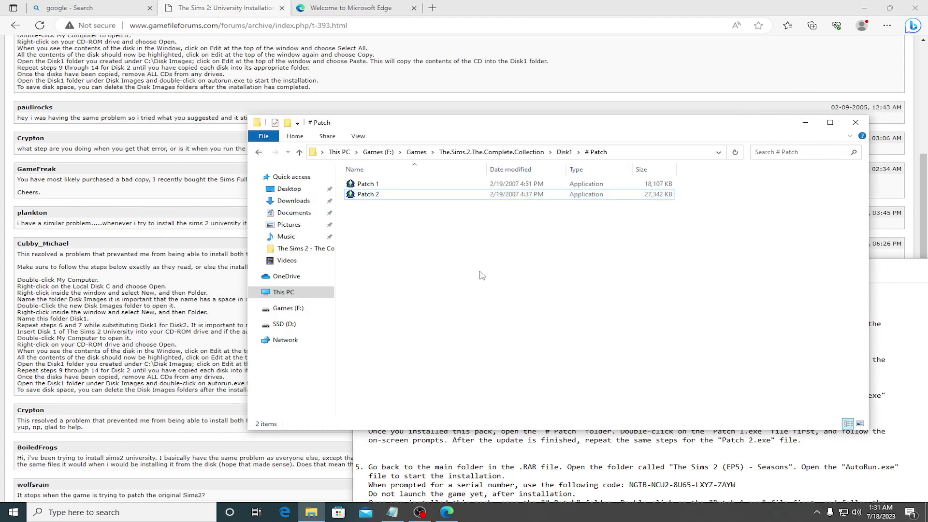
{"action": "left_click", "coordinate": [854, 123]}
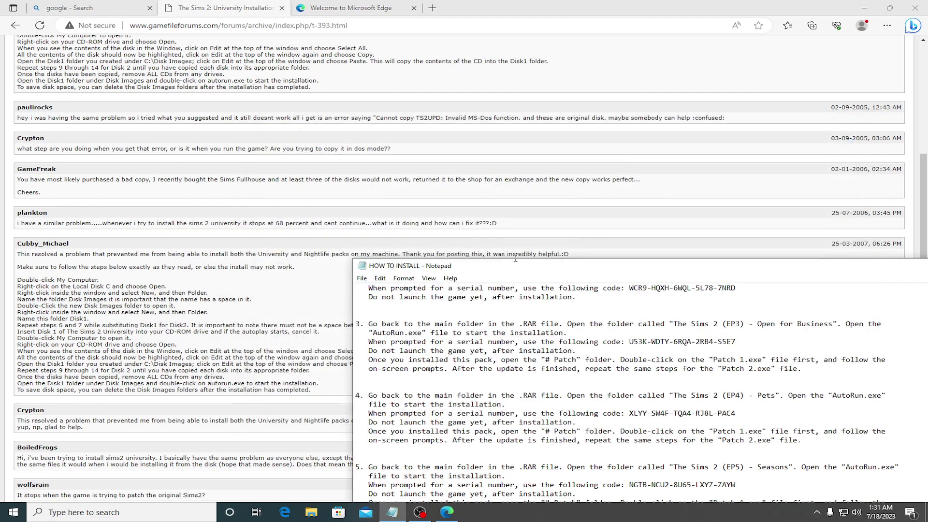
{"action": "left_click", "coordinate": [312, 513]}
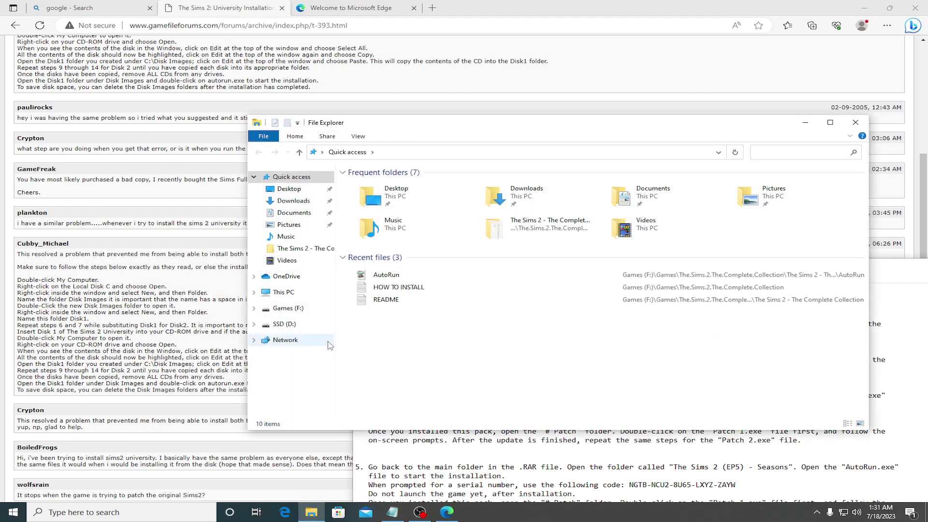
{"action": "left_click", "coordinate": [289, 291]}
{"action": "double_click", "coordinate": [372, 317]}
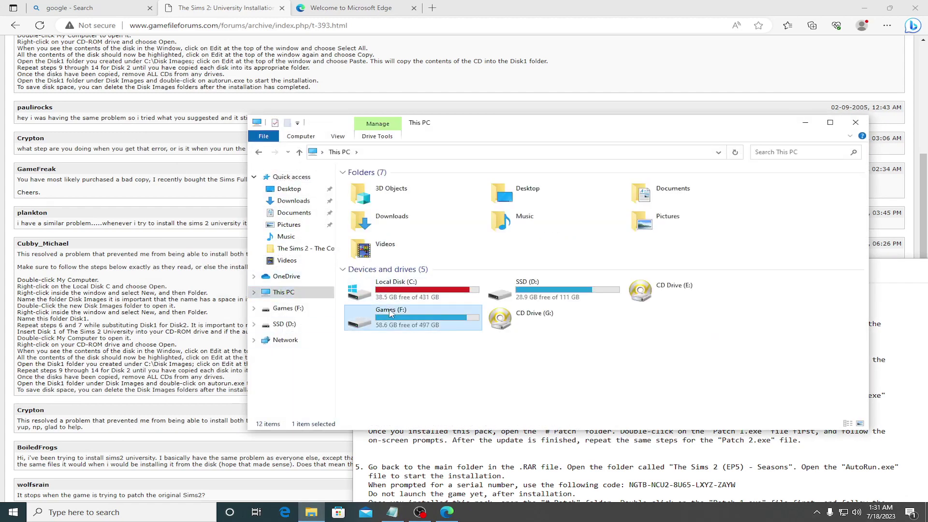
Step: Go into The Sims 2 (EP4) - Pets folder and launch its AutoRun setup
{"action": "double_click", "coordinate": [368, 246]}
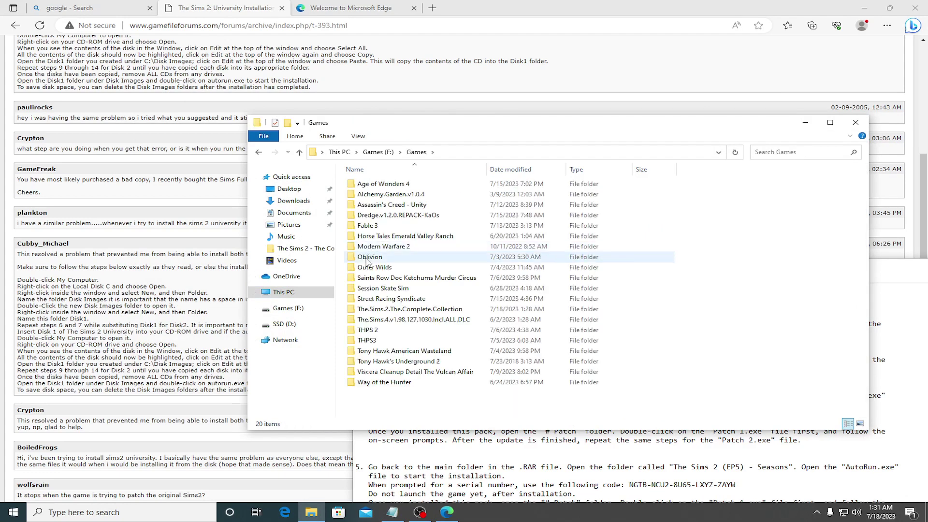
{"action": "double_click", "coordinate": [382, 309]}
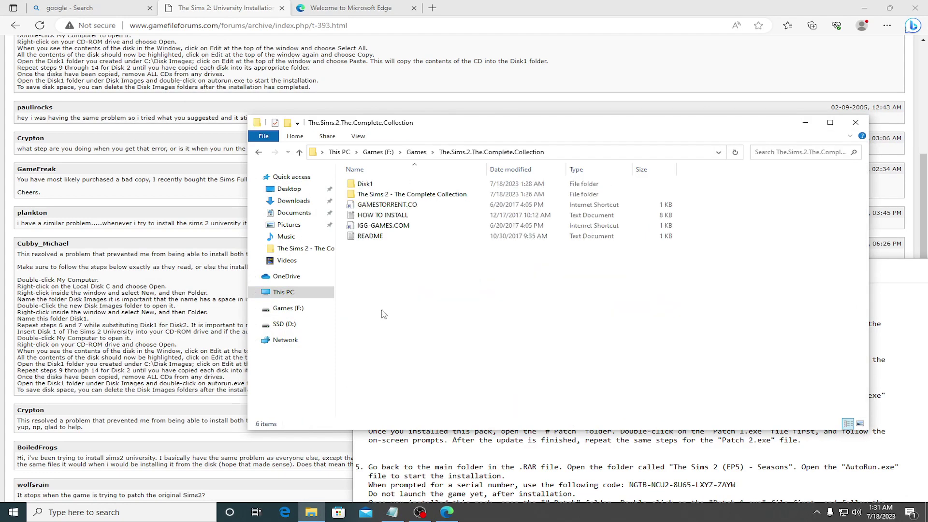
{"action": "double_click", "coordinate": [376, 195]}
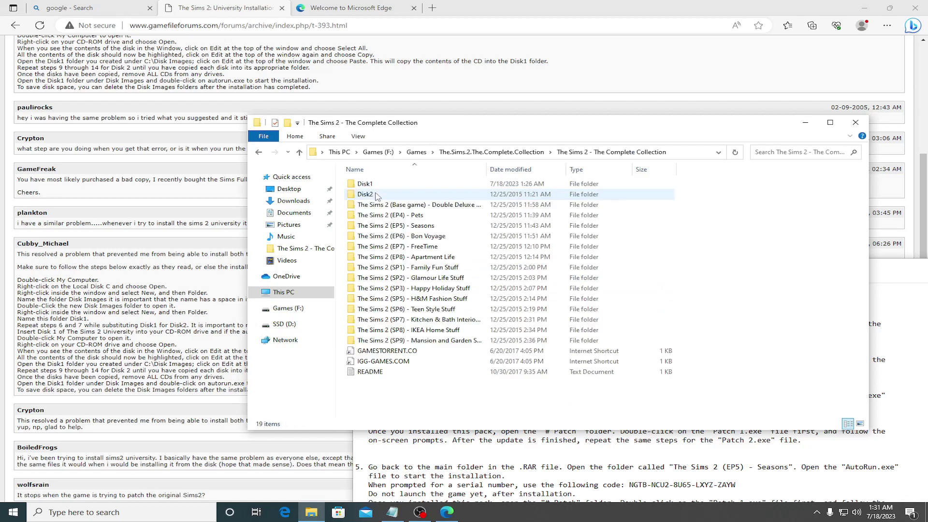
{"action": "double_click", "coordinate": [399, 215]}
{"action": "left_click", "coordinate": [377, 268]}
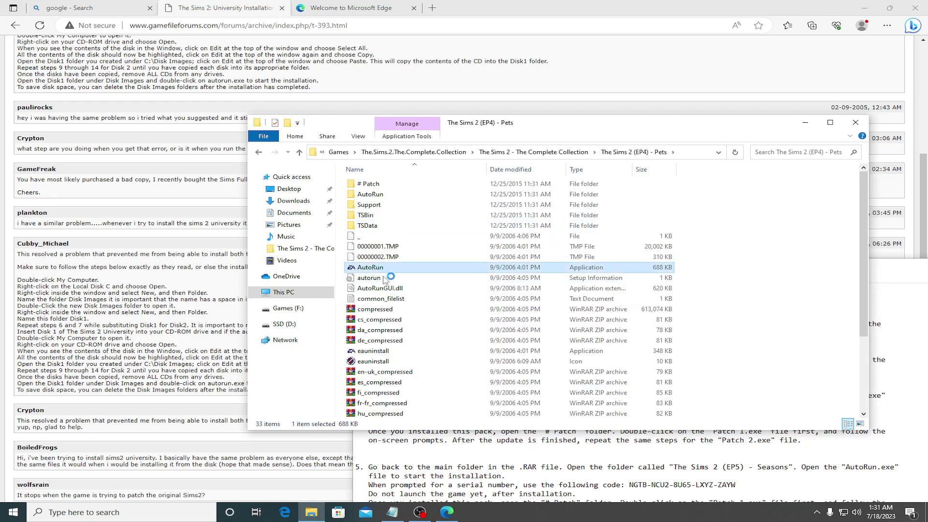
{"action": "left_click", "coordinate": [531, 449]}
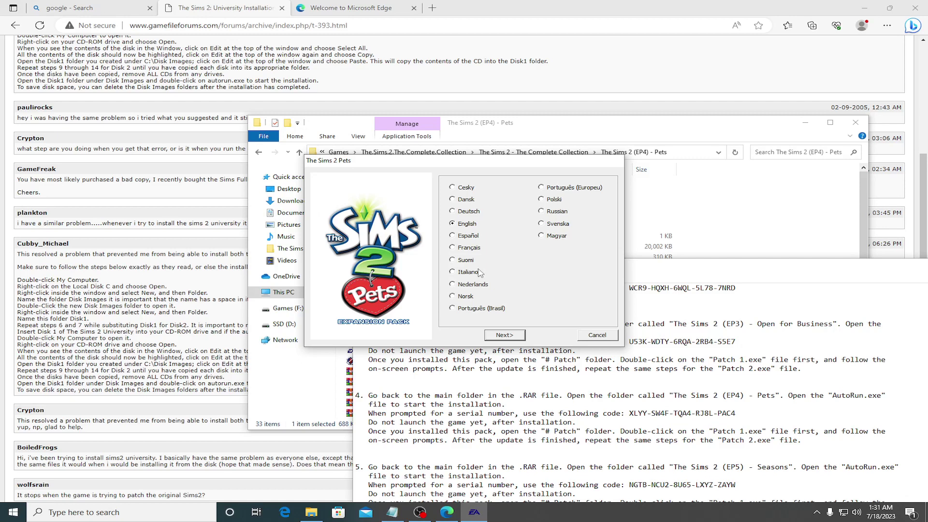
Step: Keep English and paste the first two Pets serial groups from the install notes
{"action": "left_click", "coordinate": [505, 336]}
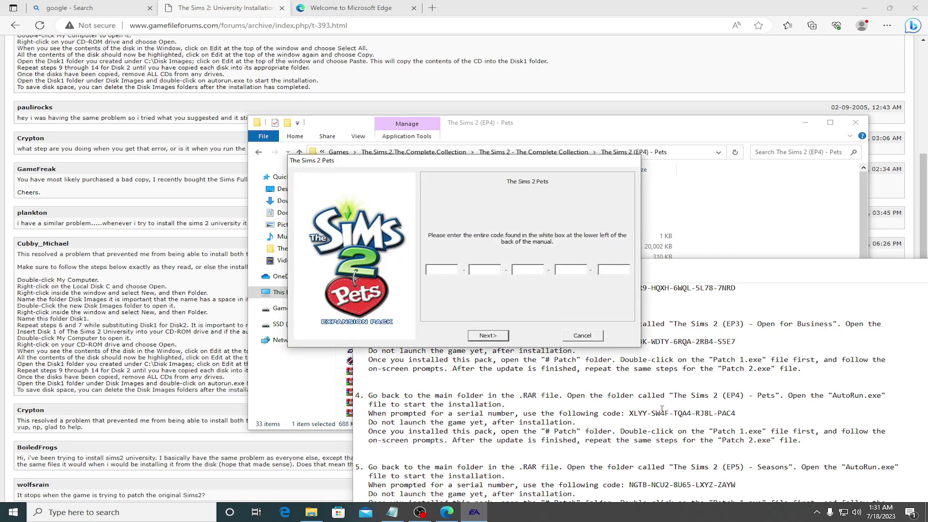
{"action": "left_click_drag", "start_coordinate": [629, 413], "coordinate": [646, 414]}
{"action": "key", "text": "ctrl+c"}
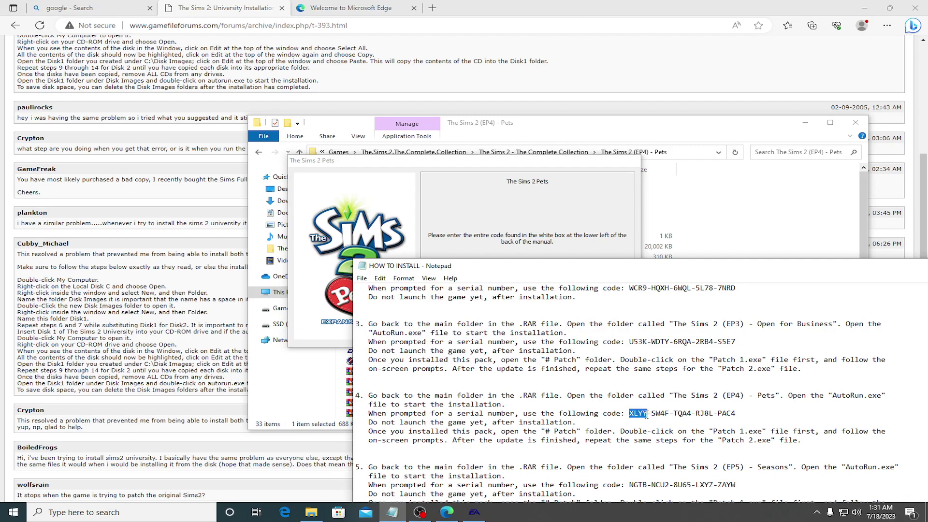
{"action": "left_click", "coordinate": [482, 238]}
{"action": "key", "text": "ctrl+v"}
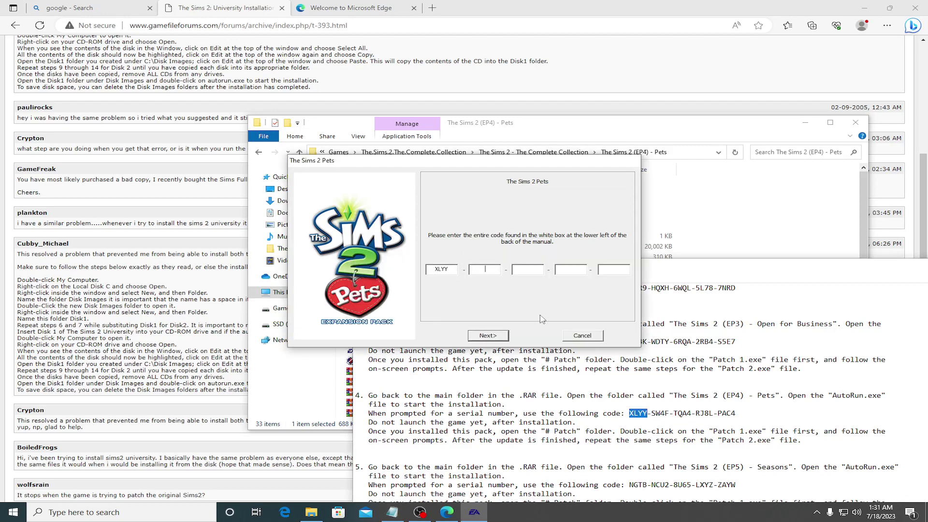
{"action": "left_click_drag", "start_coordinate": [652, 414], "coordinate": [668, 415]}
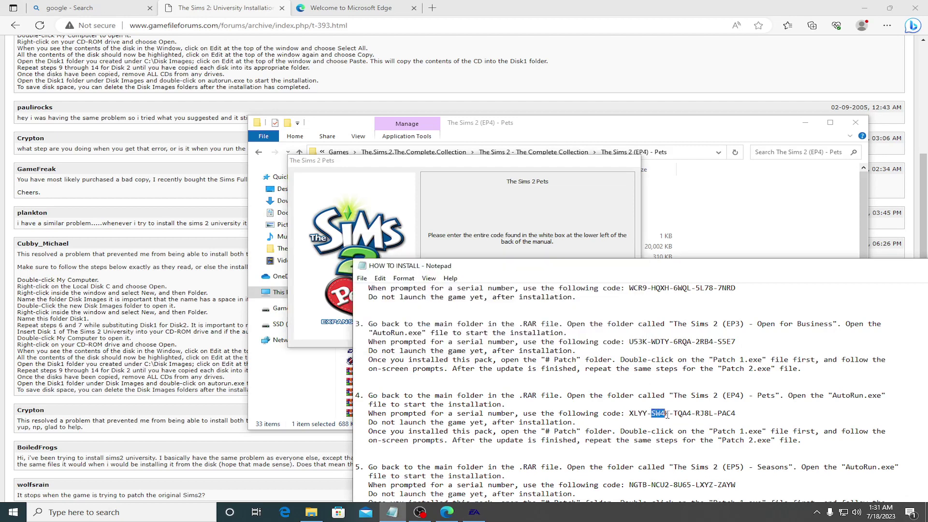
{"action": "left_click", "coordinate": [537, 243]}
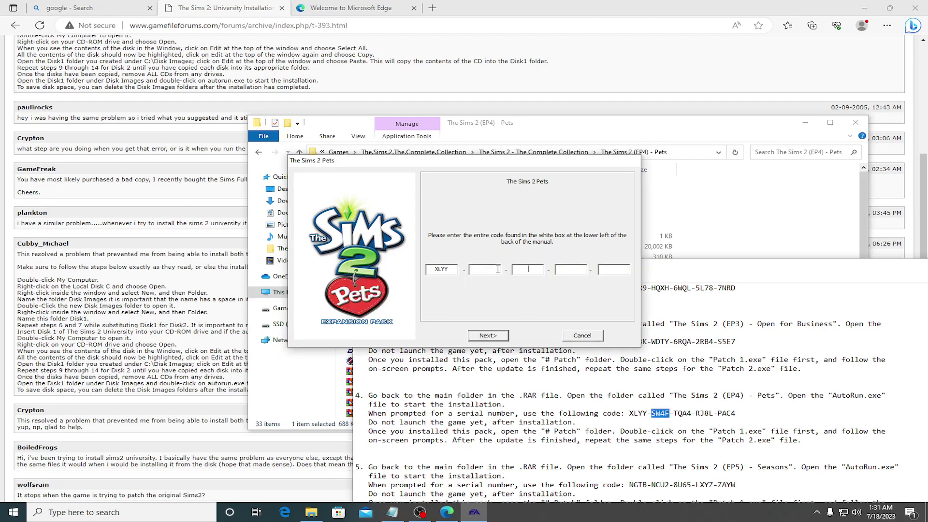
{"action": "key", "text": "ctrl+v"}
Step: Enter the remaining three serial groups and submit the code, which is rejected as invalid
{"action": "left_click_drag", "start_coordinate": [675, 414], "coordinate": [692, 415]}
{"action": "key", "text": "alt+Tab"}
{"action": "left_click_drag", "start_coordinate": [696, 415], "coordinate": [711, 415]}
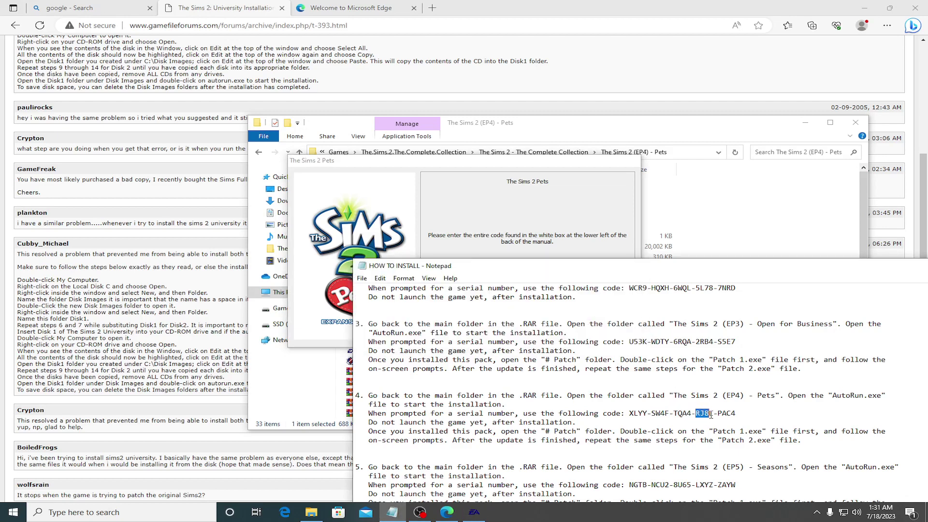
{"action": "left_click", "coordinate": [556, 234]}
{"action": "key", "text": "ctrl+v"}
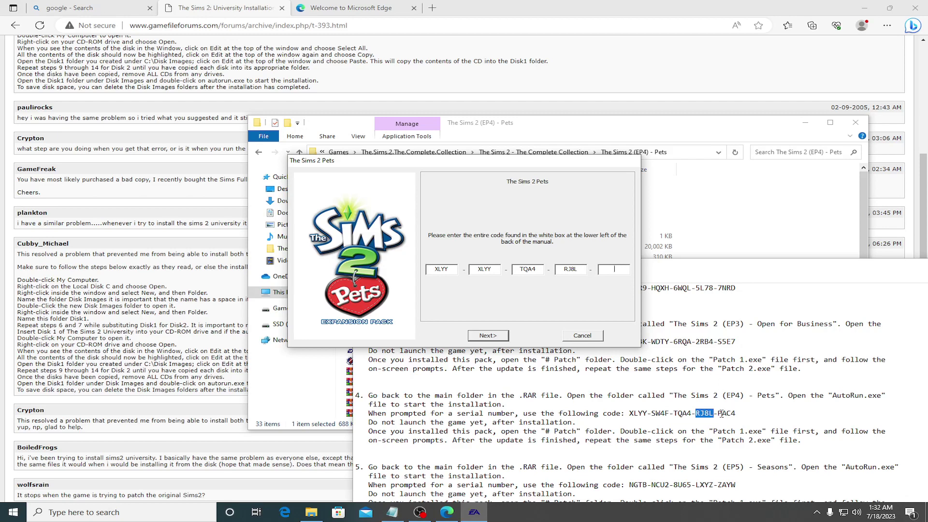
{"action": "left_click_drag", "start_coordinate": [718, 414], "coordinate": [736, 414]}
{"action": "key", "text": "alt+Tab"}
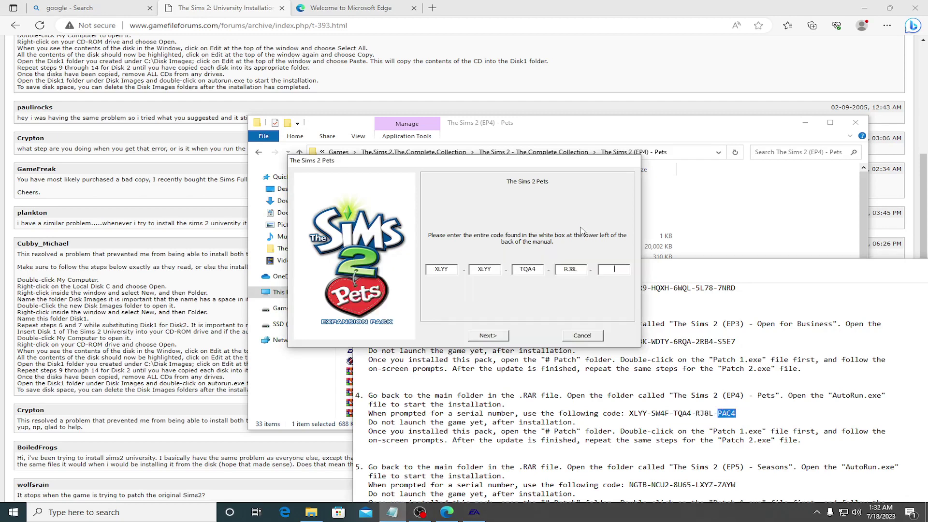
{"action": "left_click", "coordinate": [498, 337]}
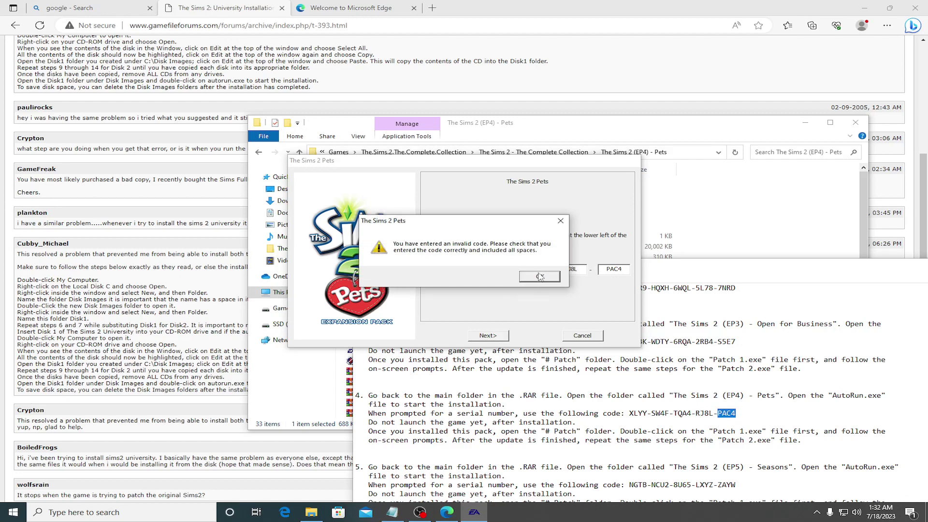
Step: Dismiss the error and replace the second serial field with the correct group from the notes
{"action": "left_click", "coordinate": [541, 276]}
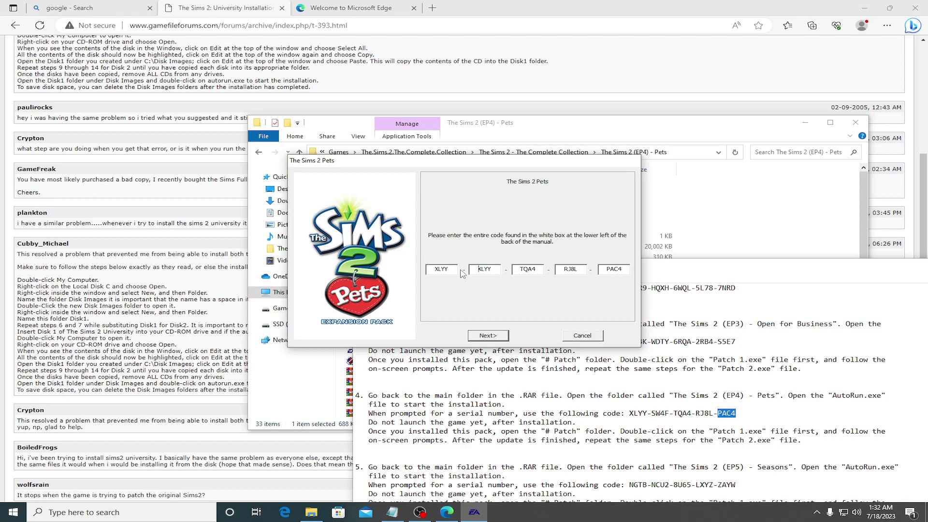
{"action": "double_click", "coordinate": [498, 271]}
{"action": "key", "text": "BackSpace"}
{"action": "left_click_drag", "start_coordinate": [652, 414], "coordinate": [666, 415]}
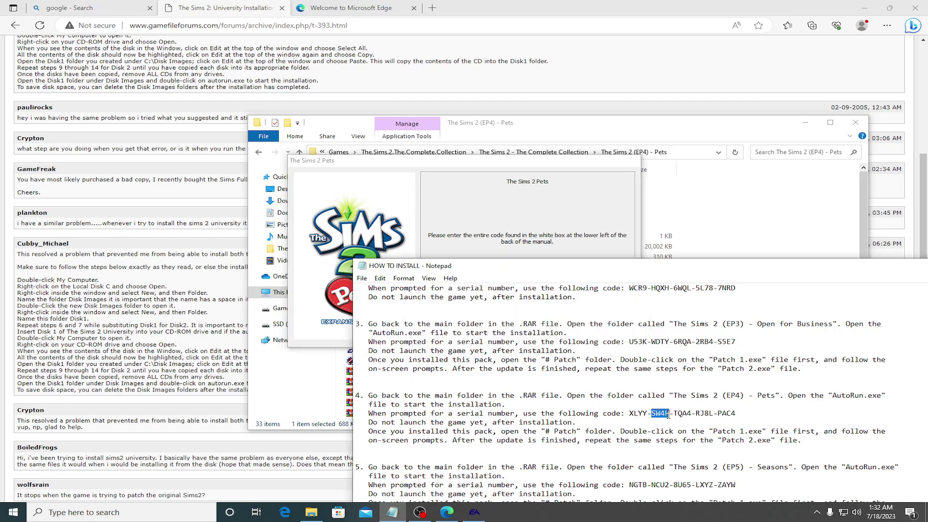
{"action": "key", "text": "alt+Tab"}
{"action": "type", "text": "SW4F"}
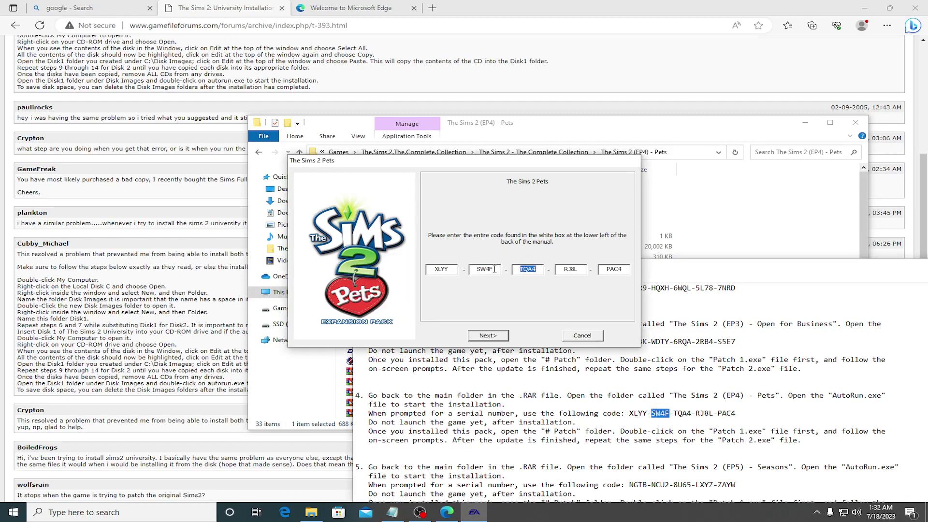
Step: Submit the accepted code, choose Advanced User, and browse for an install location
{"action": "left_click", "coordinate": [506, 335]}
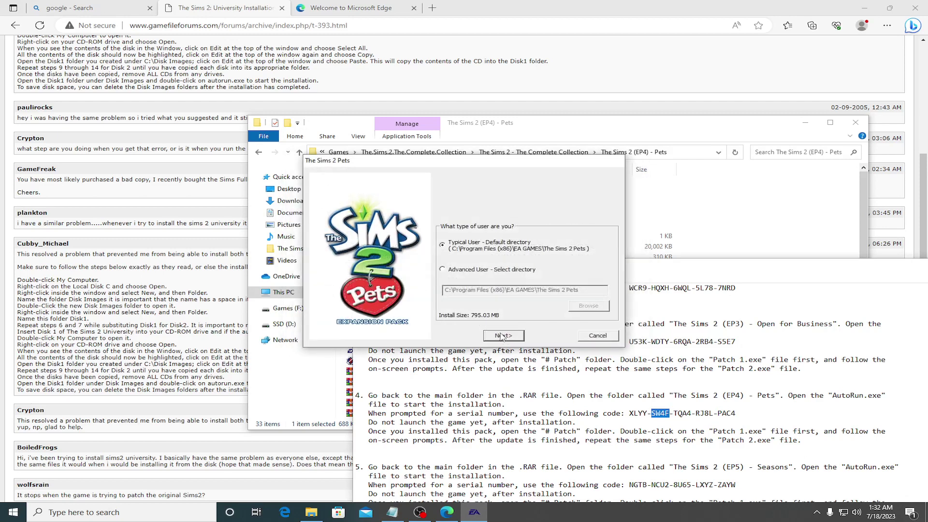
{"action": "left_click", "coordinate": [458, 270]}
{"action": "left_click", "coordinate": [589, 305]}
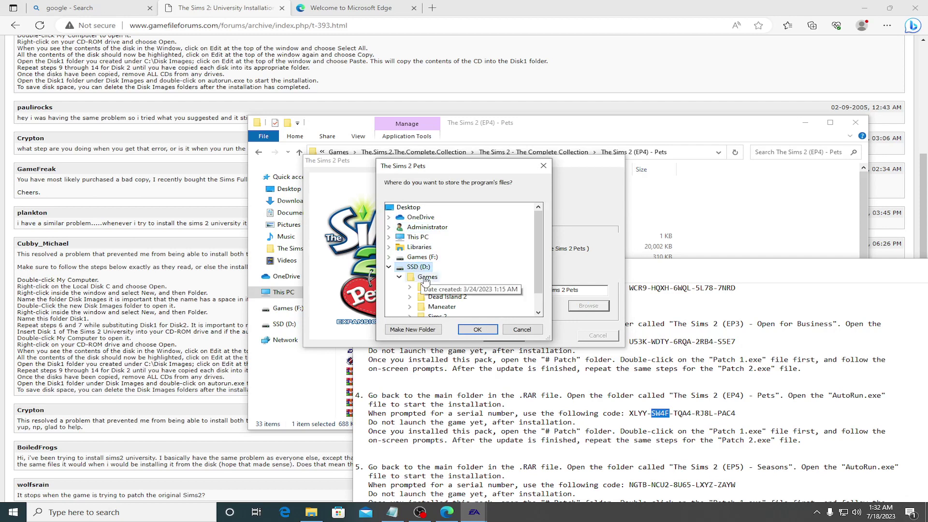
Step: Install Pets to D:\Games\Sims 2 with the default program folder, choosing Register Later
{"action": "double_click", "coordinate": [427, 277]}
{"action": "left_click", "coordinate": [444, 301]}
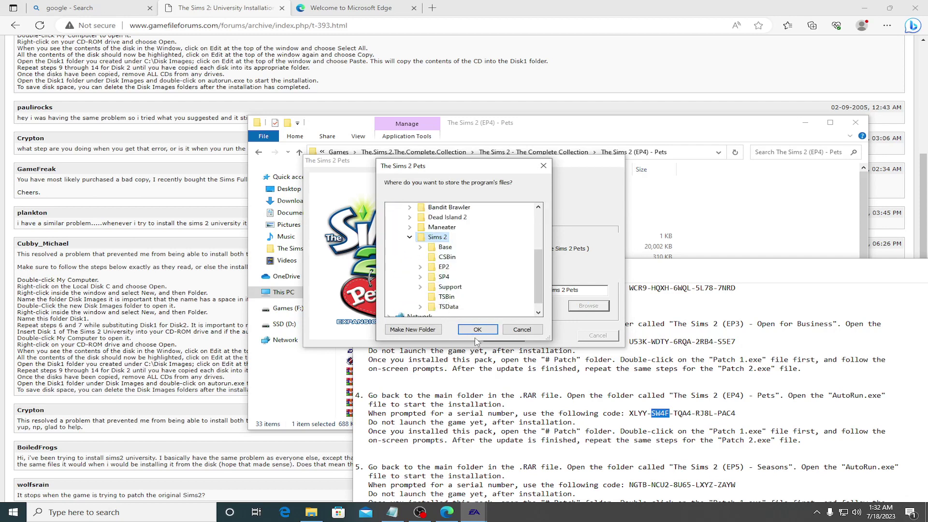
{"action": "left_click", "coordinate": [478, 329]}
{"action": "left_click", "coordinate": [502, 335]}
{"action": "left_click", "coordinate": [503, 335]}
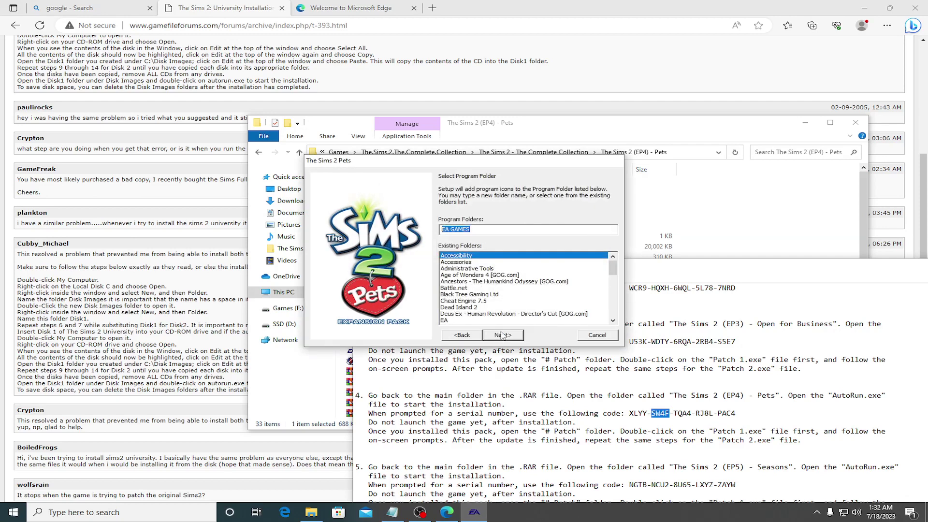
{"action": "left_click", "coordinate": [412, 319]}
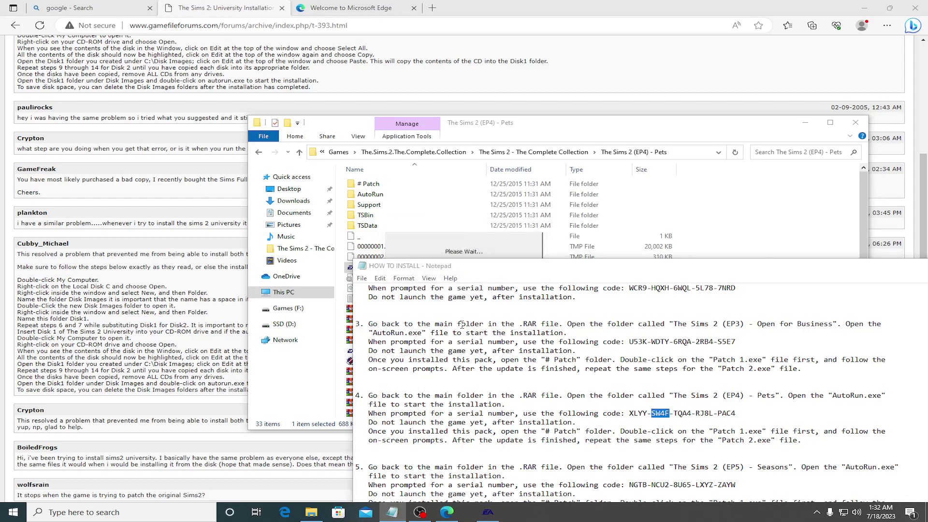
{"action": "left_click", "coordinate": [551, 290]}
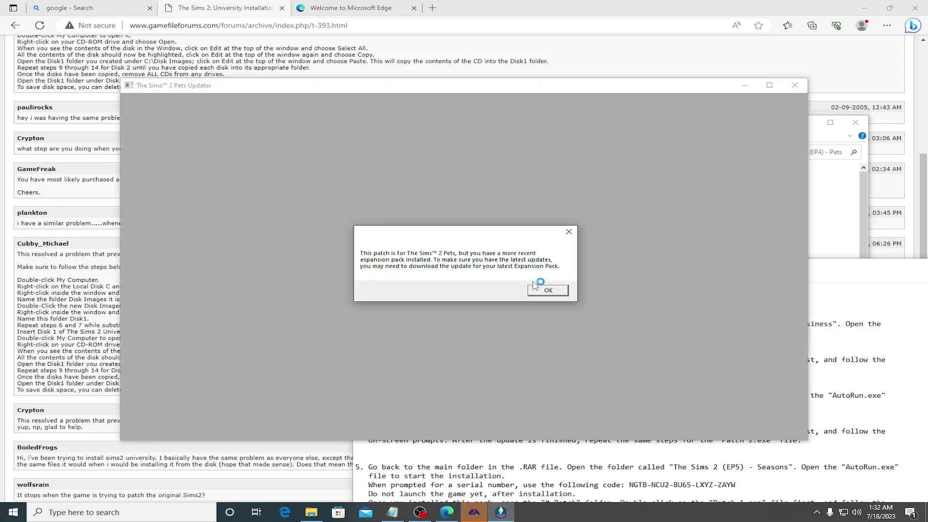
Step: Dismiss the newer-expansion and disc-missing messages, then run Pets Patch 2 from the # Patch folder
{"action": "left_click", "coordinate": [537, 289]}
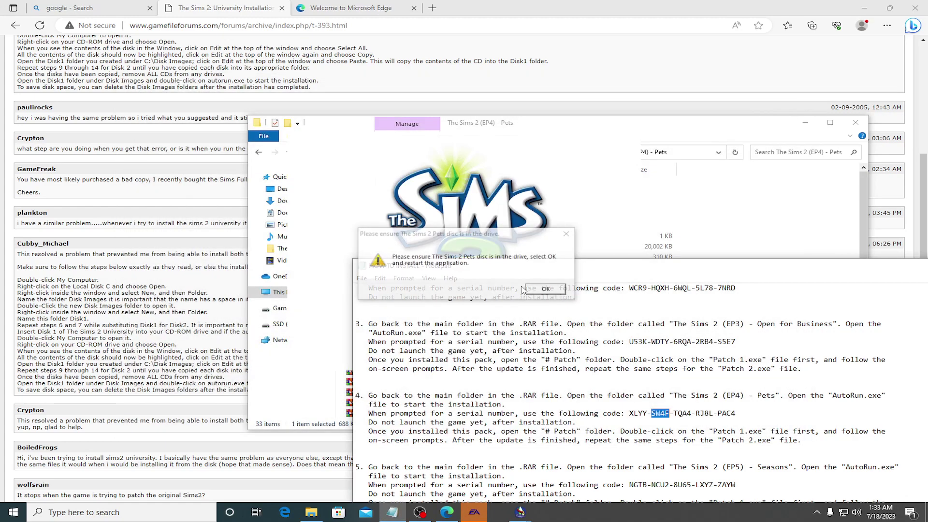
{"action": "left_click", "coordinate": [542, 289]}
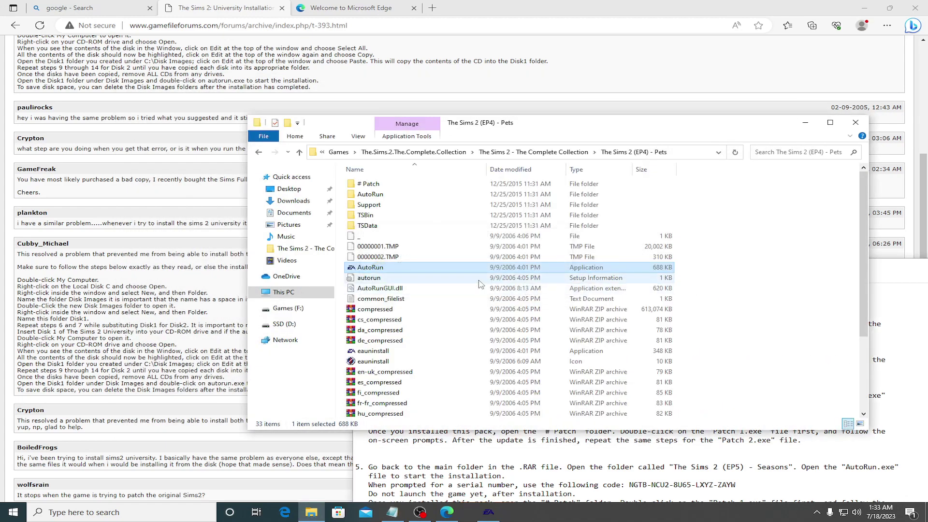
{"action": "double_click", "coordinate": [370, 184]}
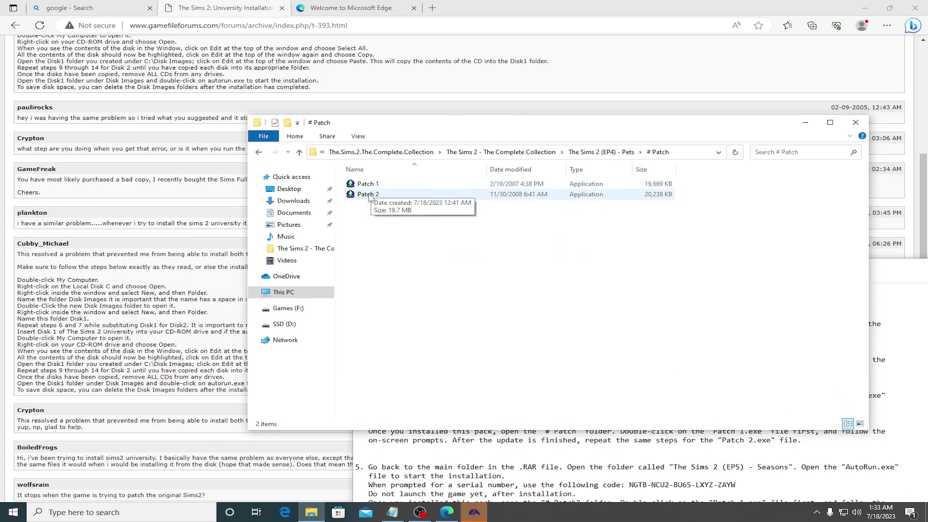
{"action": "double_click", "coordinate": [368, 195]}
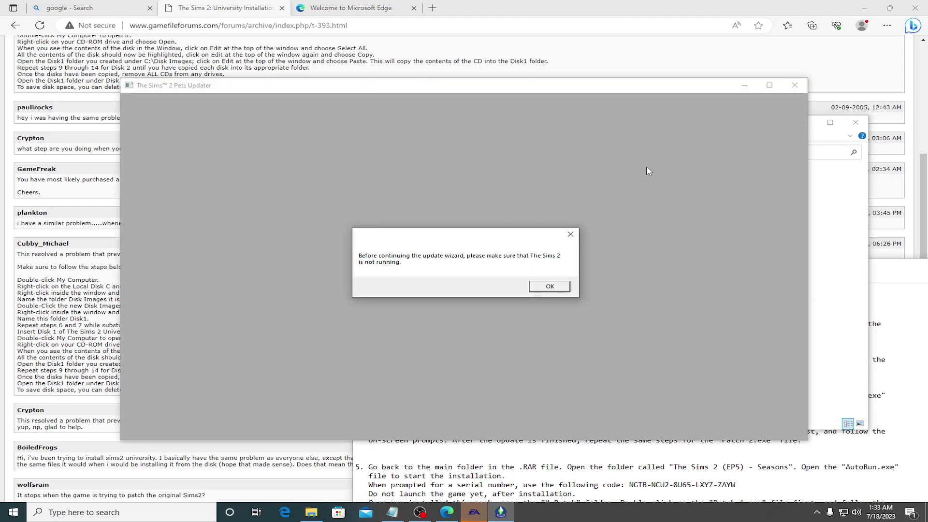
{"action": "left_click", "coordinate": [769, 95]}
{"action": "left_click", "coordinate": [570, 234]}
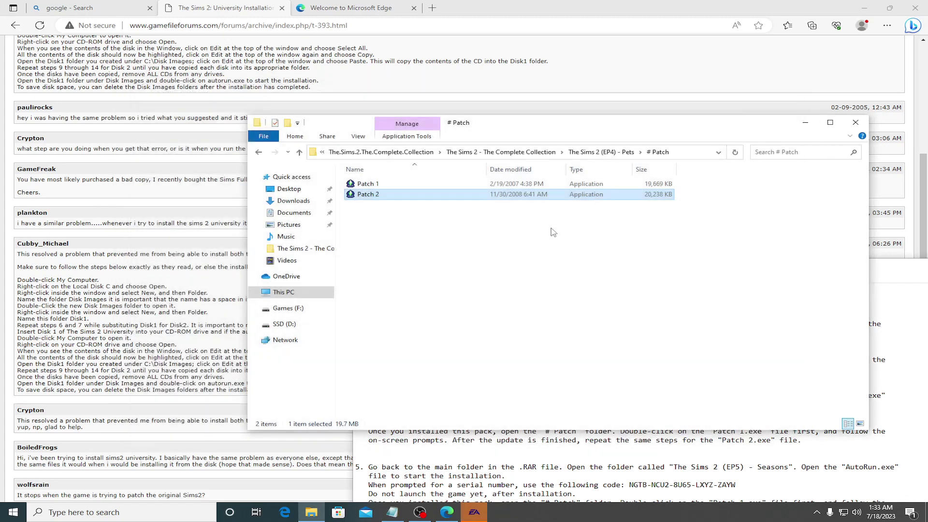
Step: Retry Patch 1 and Patch 2, dismissing each 'game must not be running' warning, then return to Pets
{"action": "double_click", "coordinate": [372, 188]}
{"action": "left_click", "coordinate": [559, 289]}
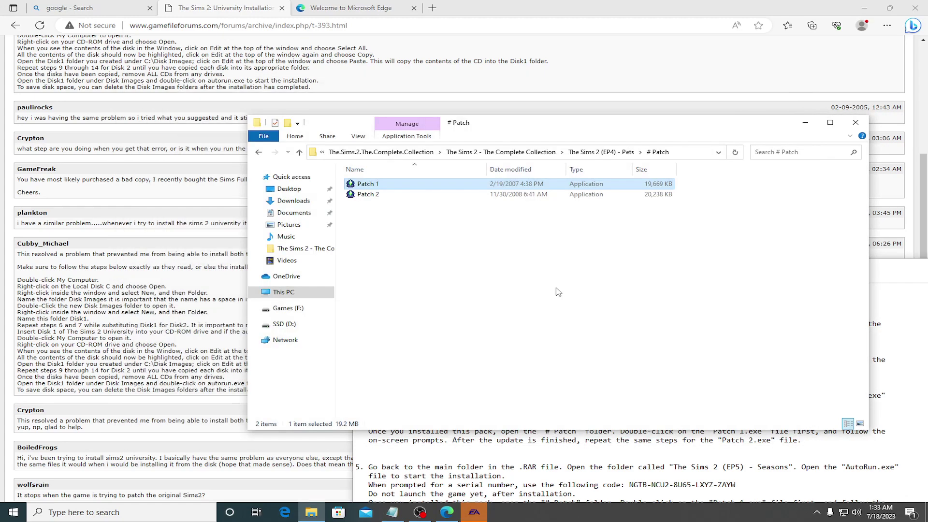
{"action": "left_click", "coordinate": [448, 276]}
{"action": "double_click", "coordinate": [368, 194]}
{"action": "left_click", "coordinate": [536, 286]}
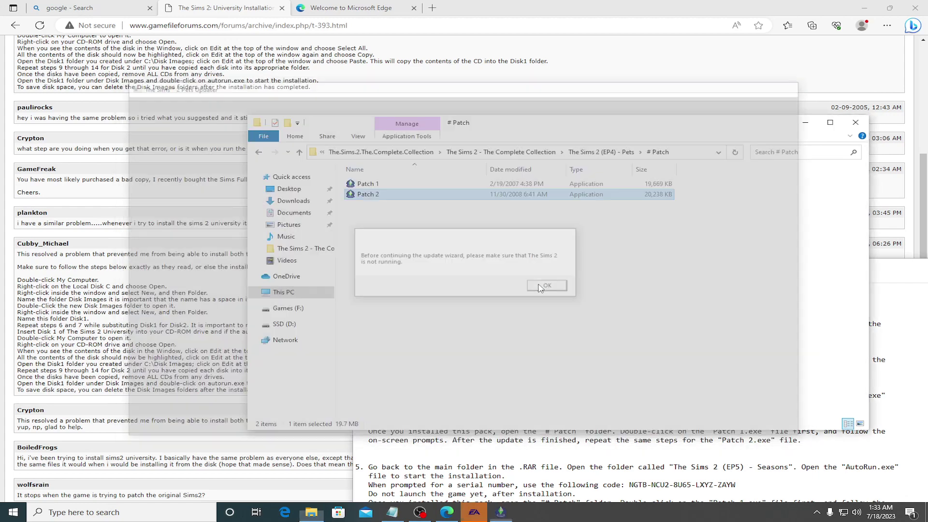
{"action": "double_click", "coordinate": [371, 194]}
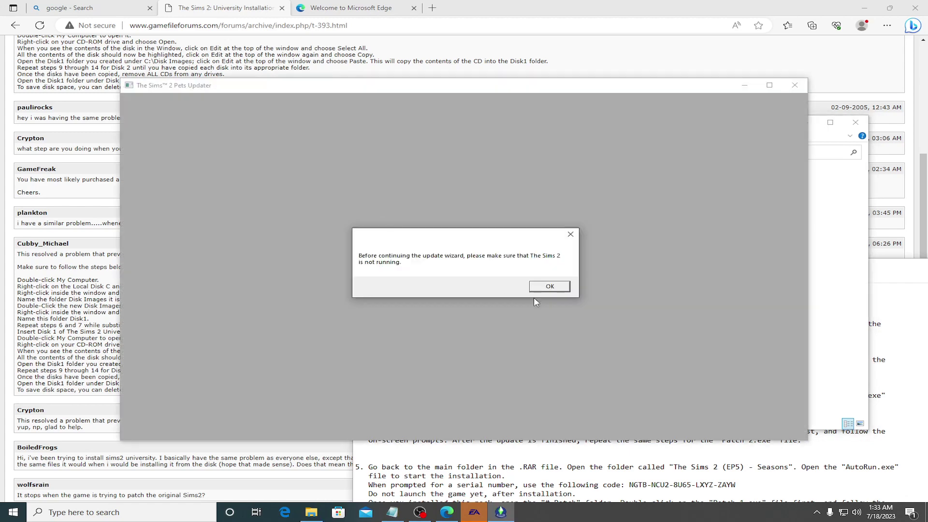
{"action": "left_click", "coordinate": [537, 286]}
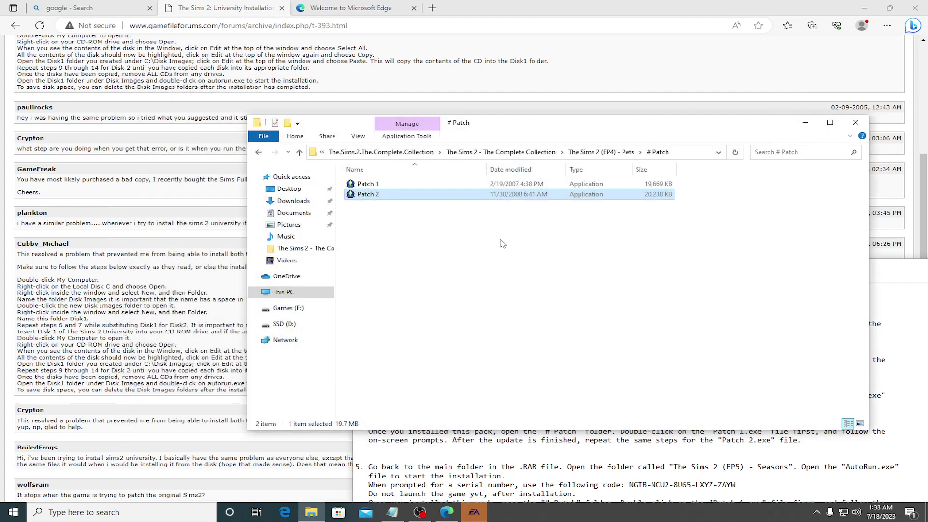
{"action": "left_click", "coordinate": [259, 153]}
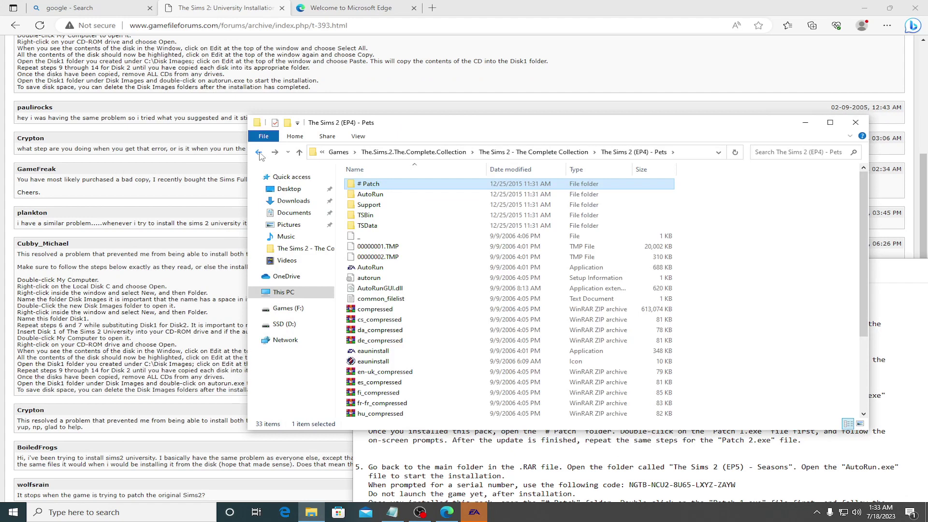
Step: Launch the AutoRun in The Sims 2 (EP5) - Seasons folder and scroll the HOW TO INSTALL notes
{"action": "left_click", "coordinate": [259, 153]}
{"action": "double_click", "coordinate": [408, 226]}
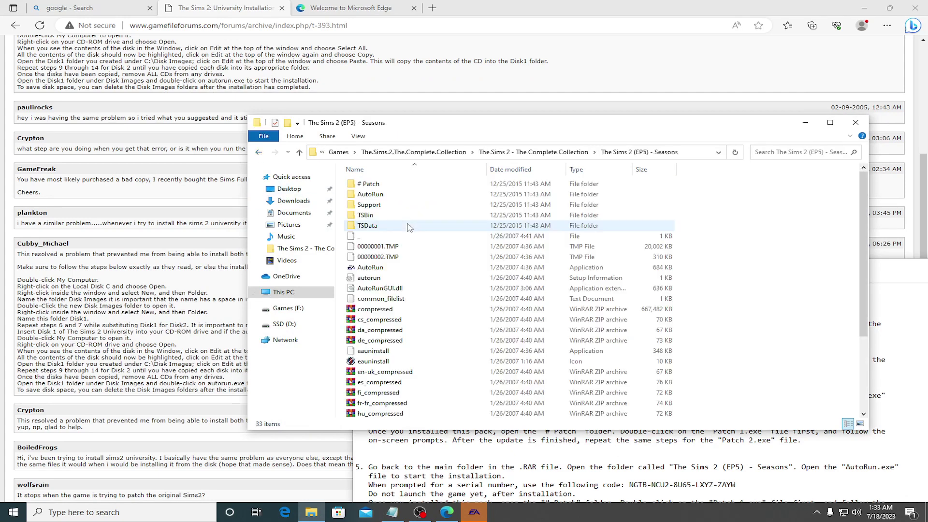
{"action": "double_click", "coordinate": [374, 269]}
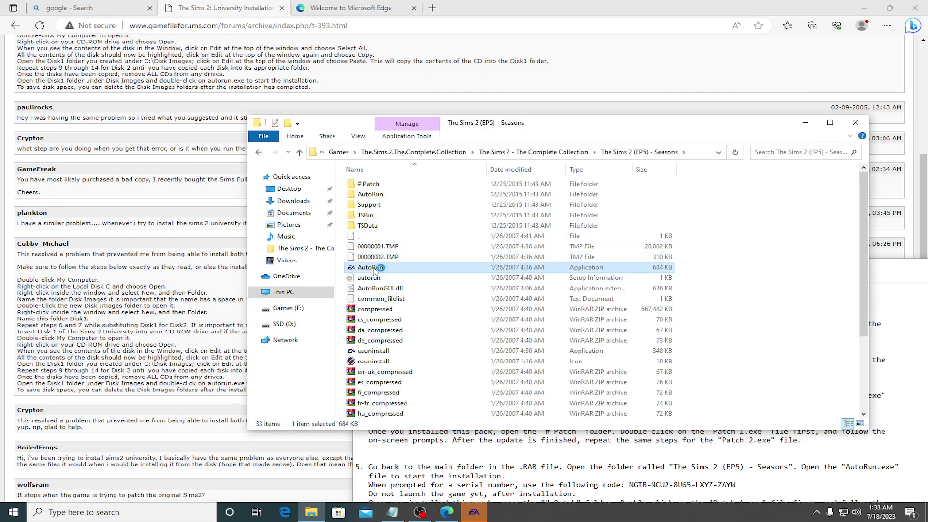
{"action": "left_click", "coordinate": [712, 461]}
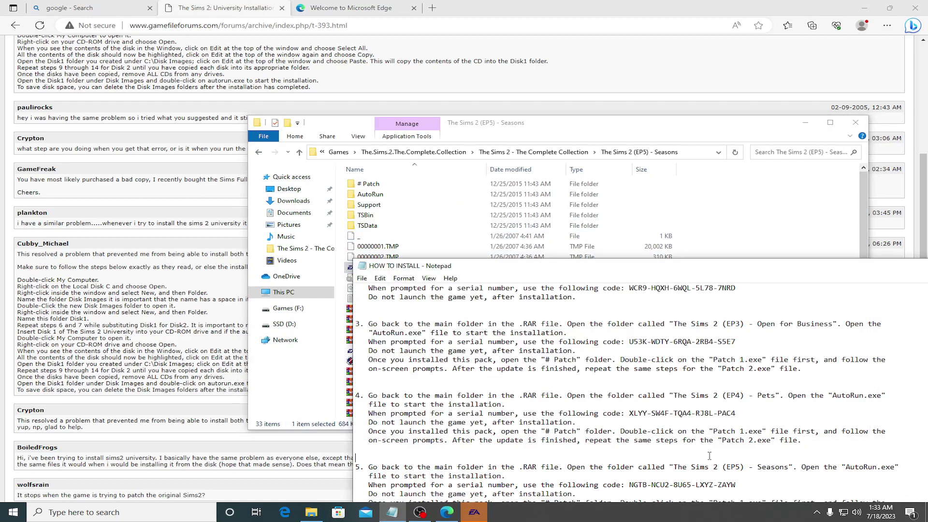
{"action": "scroll", "coordinate": [594, 385], "scroll_direction": "down", "scroll_amount": 3}
{"action": "scroll", "coordinate": [589, 381], "scroll_direction": "down", "scroll_amount": 2}
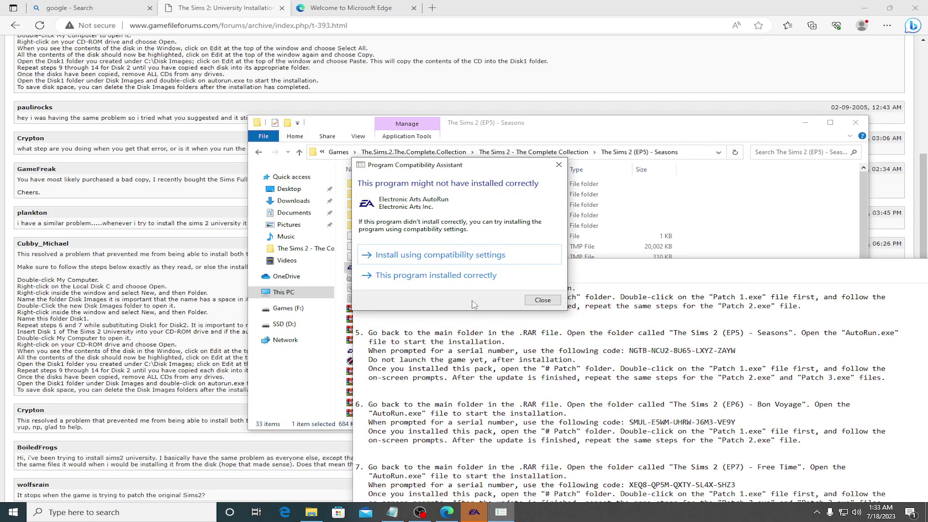
Step: Confirm the Pets install worked correctly, finish the Pets installer, and return to the collection folder
{"action": "left_click", "coordinate": [434, 275]}
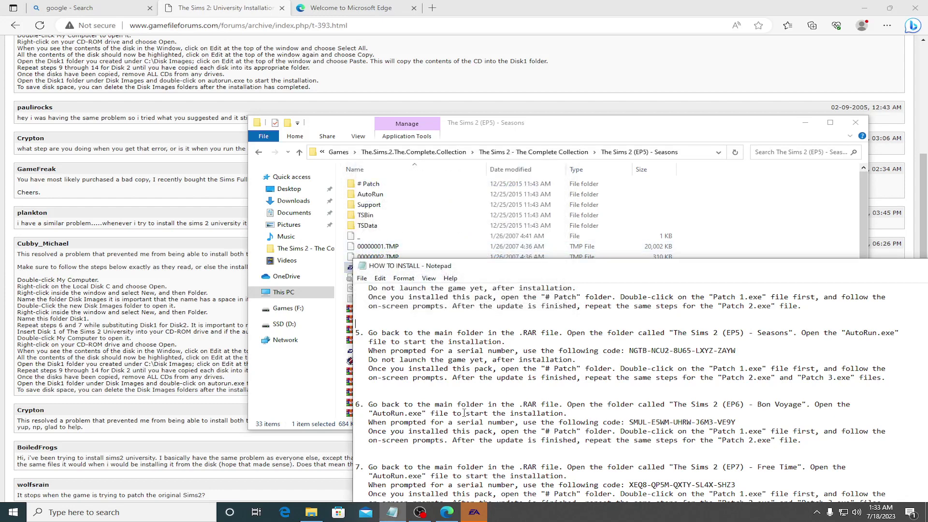
{"action": "left_click", "coordinate": [474, 515]}
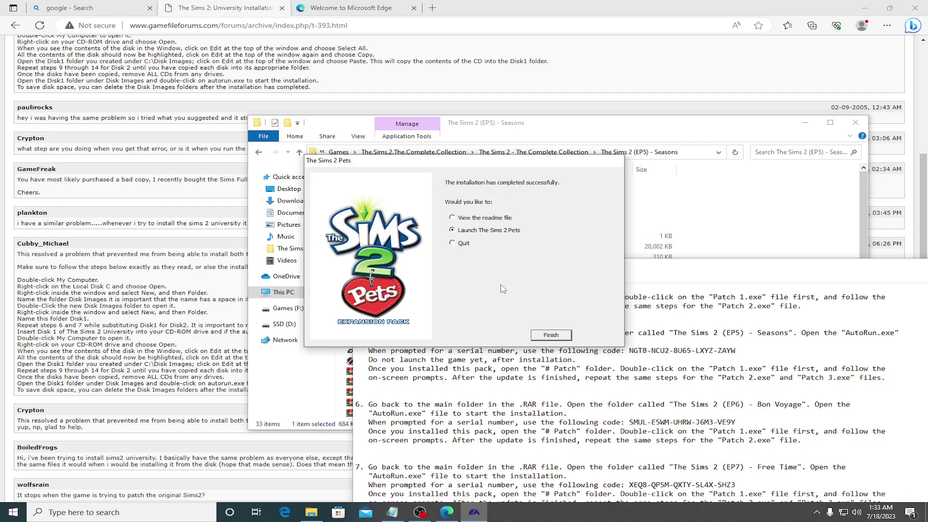
{"action": "left_click", "coordinate": [547, 334]}
{"action": "left_click", "coordinate": [253, 151]}
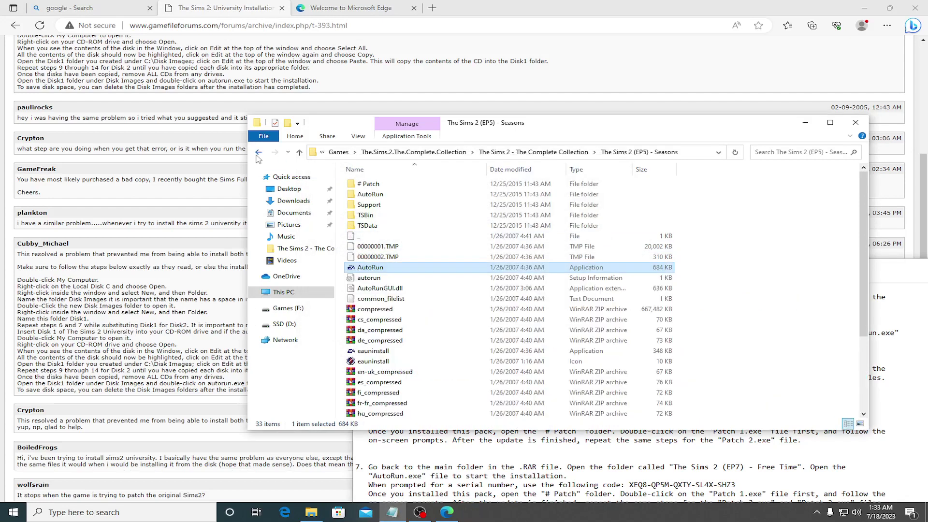
{"action": "left_click", "coordinate": [259, 152]}
Step: Run Pets Patch 1 (already up to date) and Patch 2 until successful, then go back twice
{"action": "double_click", "coordinate": [405, 218]}
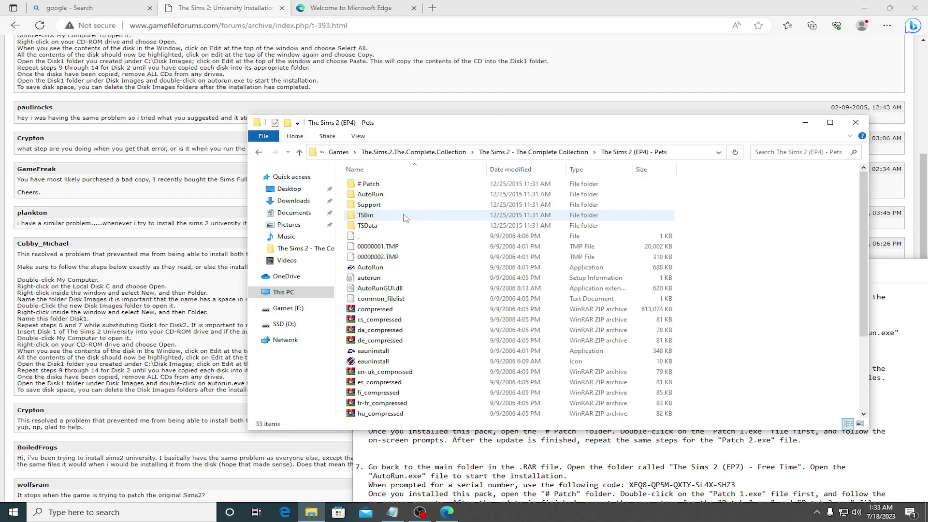
{"action": "double_click", "coordinate": [377, 184]}
{"action": "double_click", "coordinate": [377, 185]}
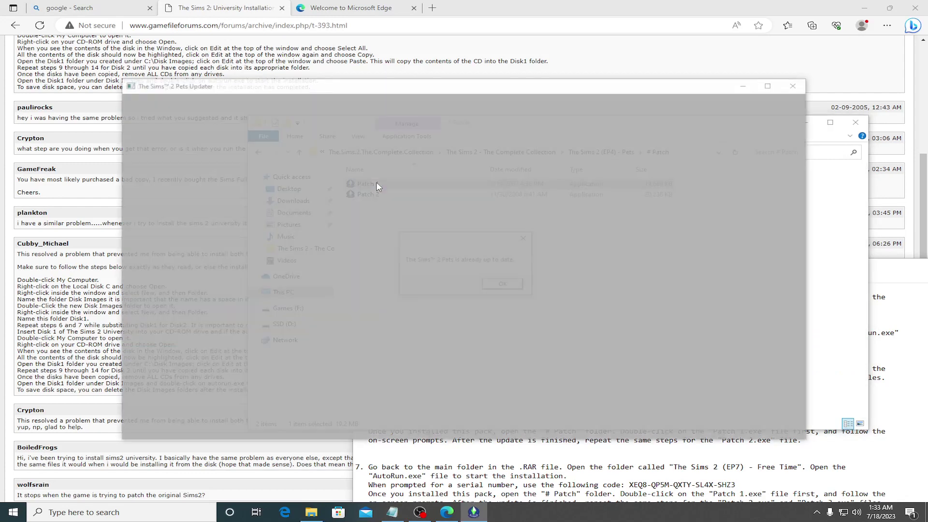
{"action": "left_click", "coordinate": [506, 284]}
{"action": "double_click", "coordinate": [380, 195]}
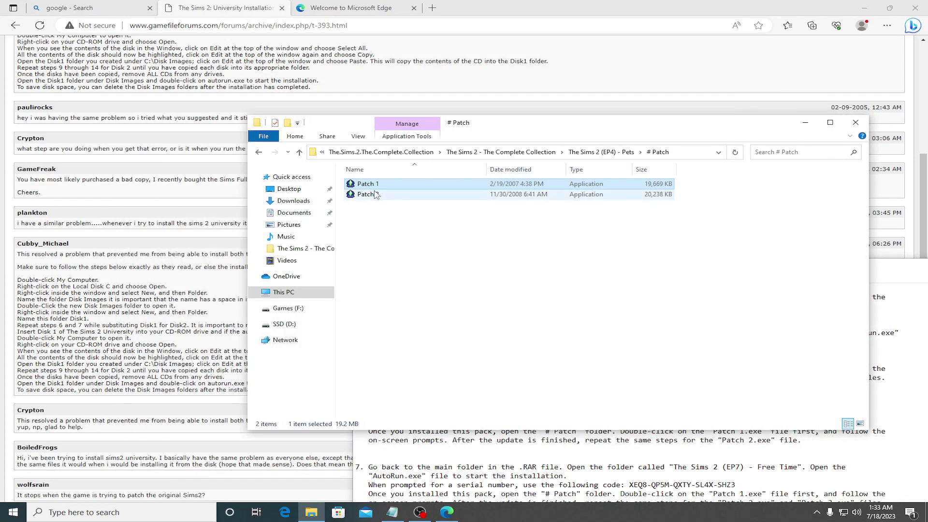
{"action": "left_click", "coordinate": [547, 290]}
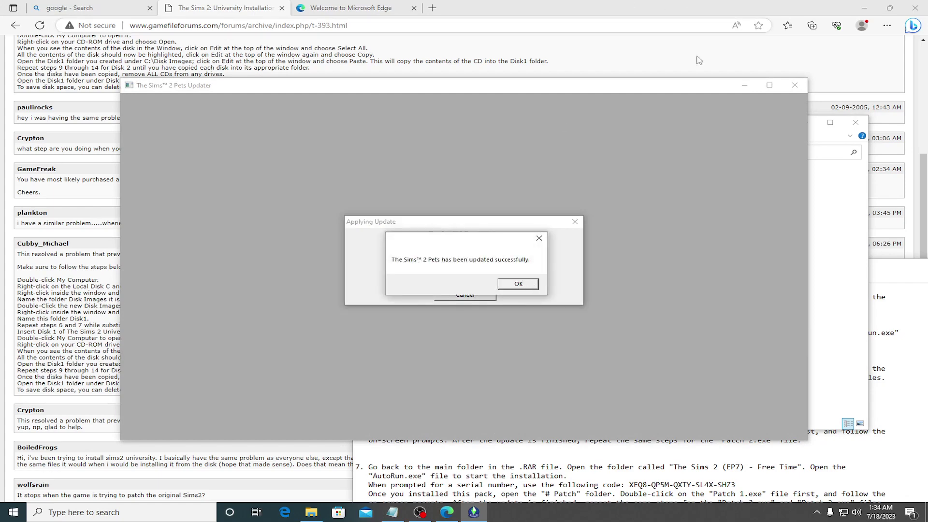
{"action": "left_click", "coordinate": [520, 285]}
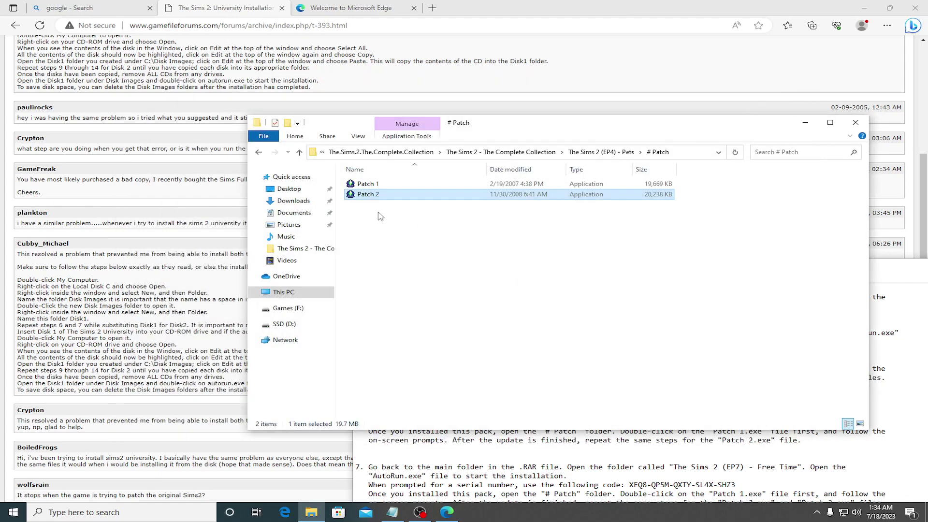
{"action": "left_click", "coordinate": [260, 152]}
{"action": "left_click", "coordinate": [259, 152]}
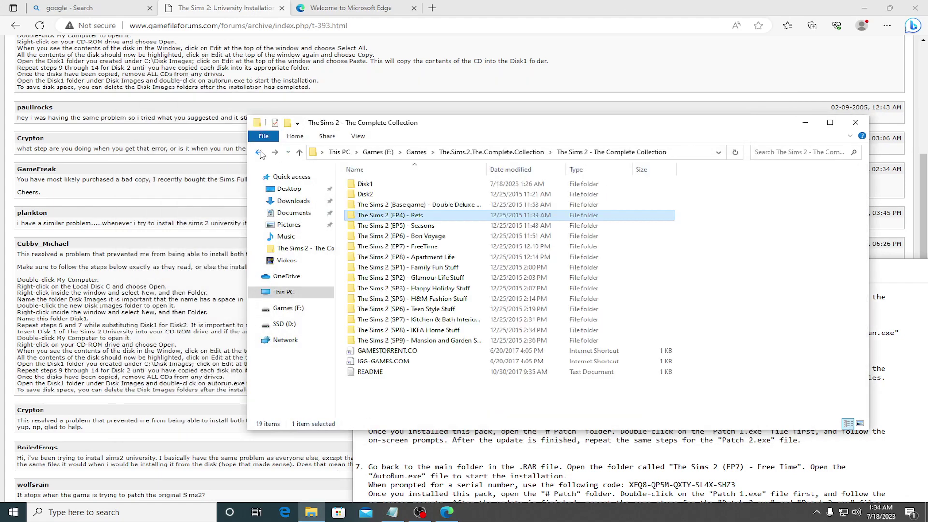
Step: Launch the Seasons AutoRun, keep English, and paste the first serial group from the install notes
{"action": "double_click", "coordinate": [405, 230]}
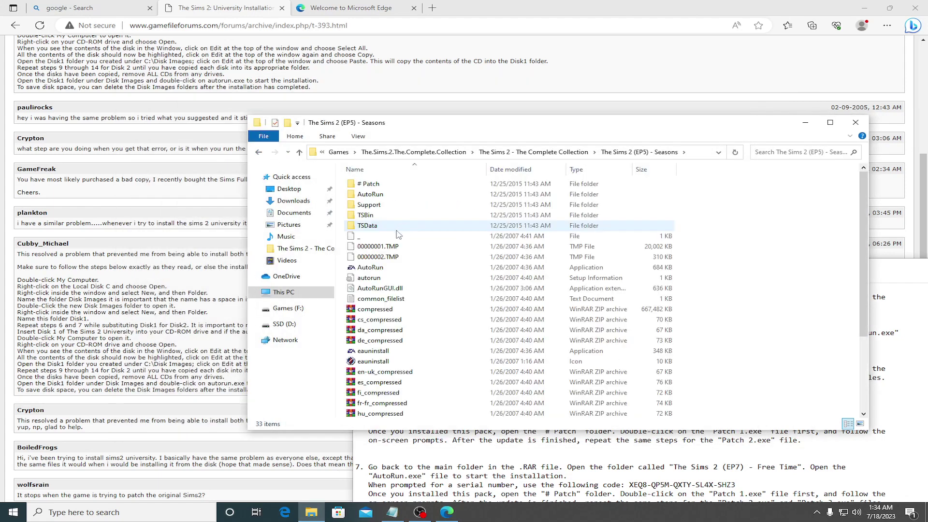
{"action": "left_click", "coordinate": [370, 271]}
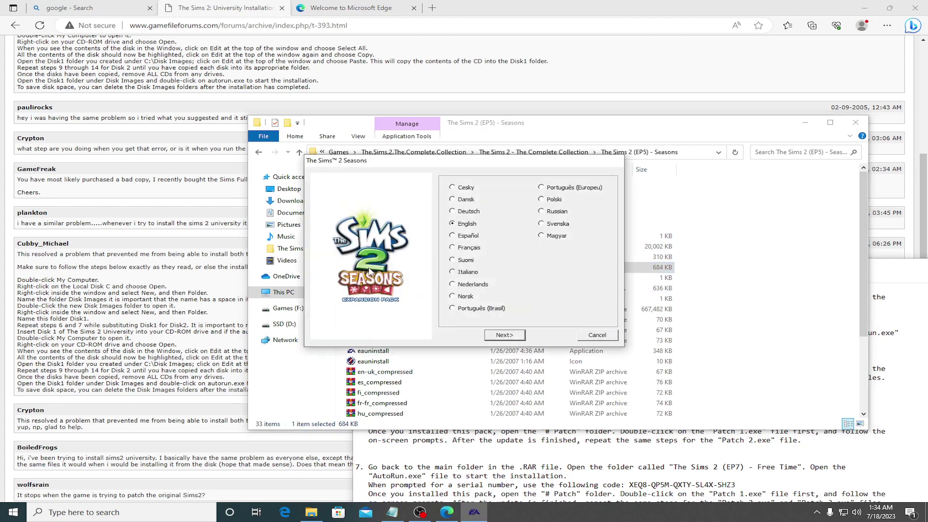
{"action": "left_click", "coordinate": [516, 335]}
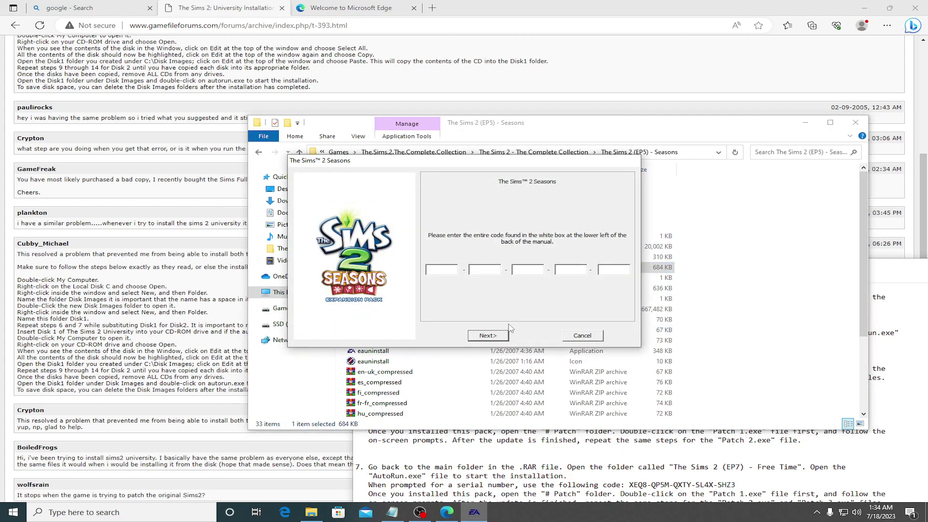
{"action": "left_click", "coordinate": [585, 457]}
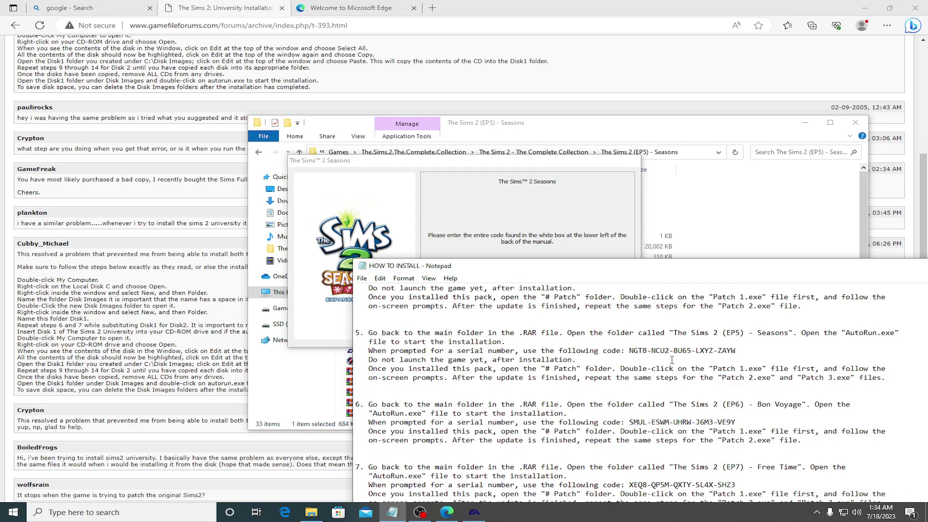
{"action": "left_click_drag", "start_coordinate": [630, 350], "coordinate": [640, 350]}
{"action": "left_click", "coordinate": [522, 242]}
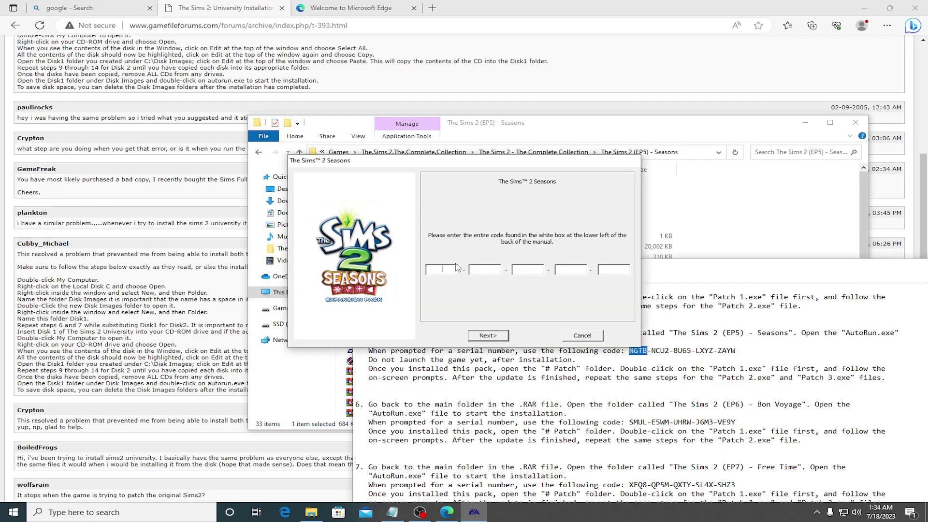
{"action": "key", "text": "ctrl+v"}
Step: Copy the second and third Seasons serial groups from the notes into their fields
{"action": "left_click_drag", "start_coordinate": [652, 351], "coordinate": [670, 351]}
{"action": "key", "text": "ctrl+c"}
{"action": "key", "text": "alt+Tab"}
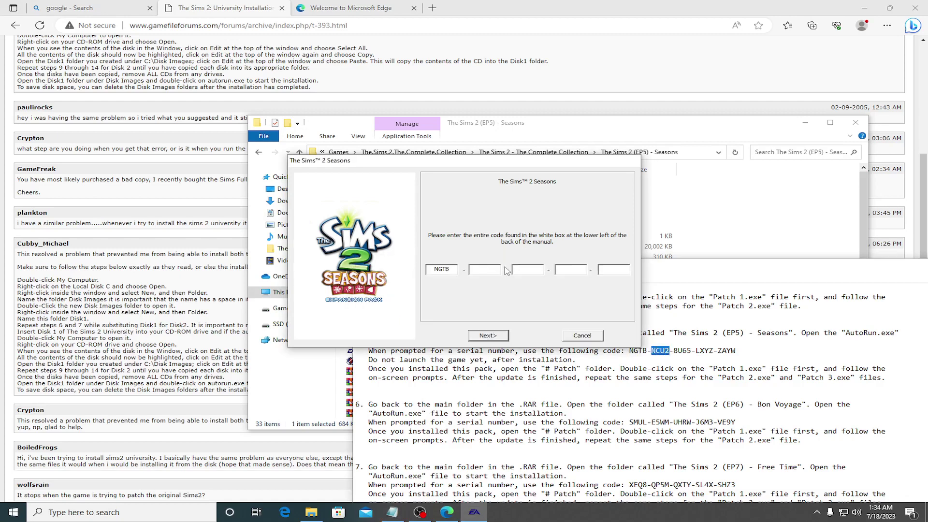
{"action": "key", "text": "ctrl+v"}
{"action": "left_click_drag", "start_coordinate": [674, 351], "coordinate": [690, 353]}
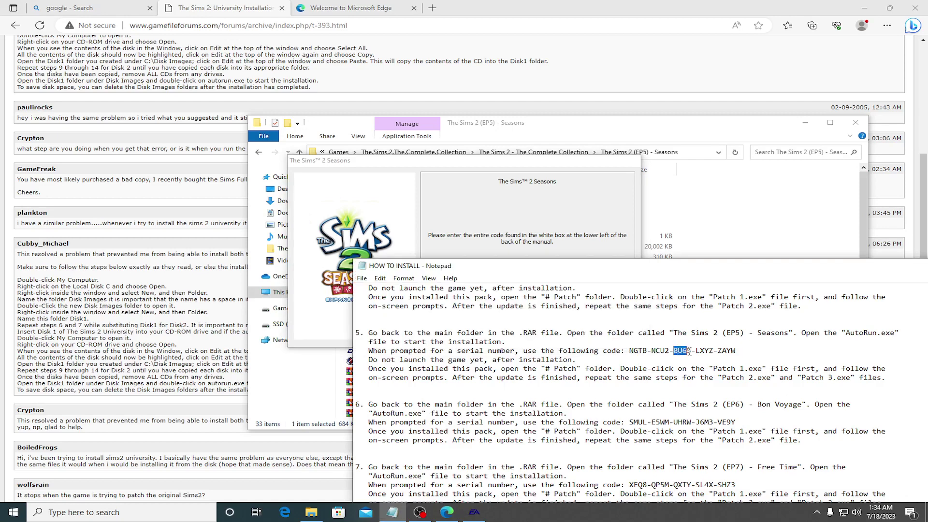
{"action": "key", "text": "ctrl+c"}
{"action": "key", "text": "alt+Tab"}
{"action": "key", "text": "ctrl+v"}
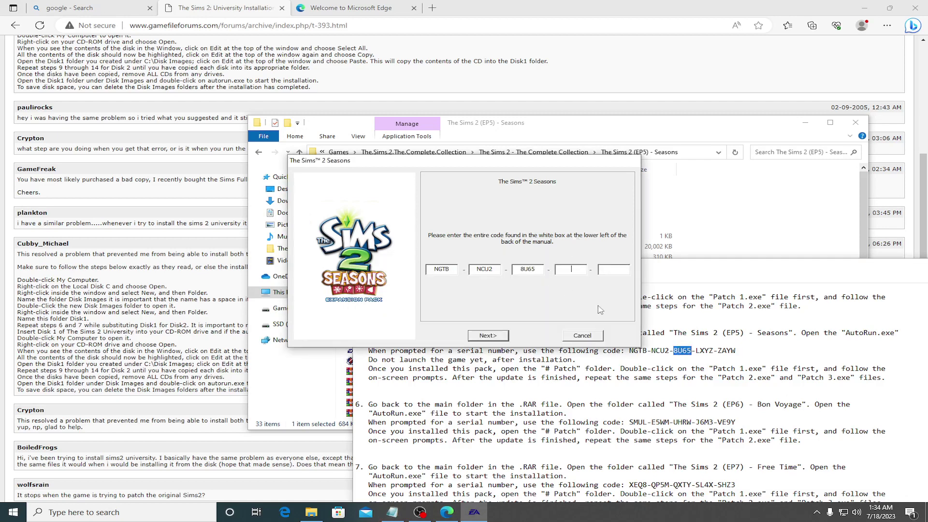
Step: Enter the fourth and fifth serial groups and submit the code
{"action": "left_click_drag", "start_coordinate": [697, 350], "coordinate": [711, 351]}
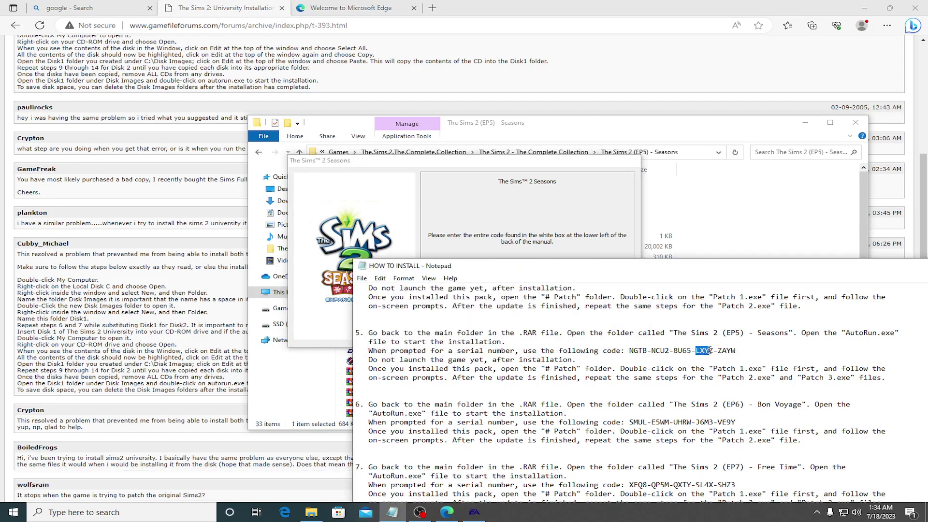
{"action": "key", "text": "ctrl+c"}
{"action": "left_click", "coordinate": [572, 257]}
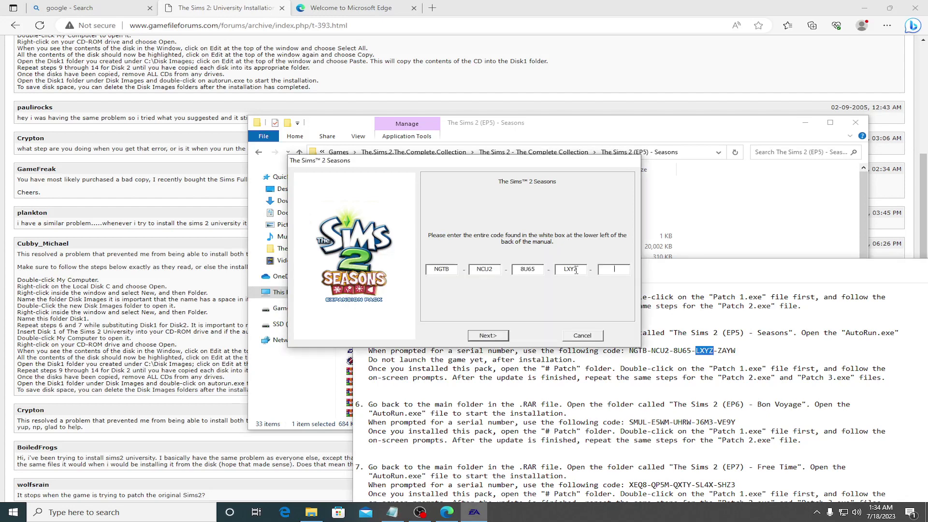
{"action": "left_click_drag", "start_coordinate": [719, 351], "coordinate": [738, 351]}
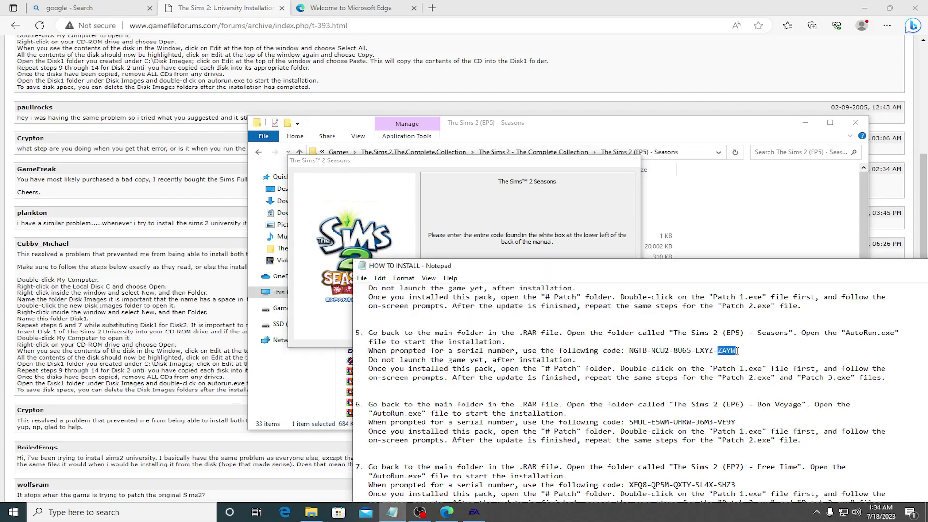
{"action": "key", "text": "ctrl+c"}
{"action": "left_click", "coordinate": [595, 249]}
{"action": "key", "text": "ctrl+v"}
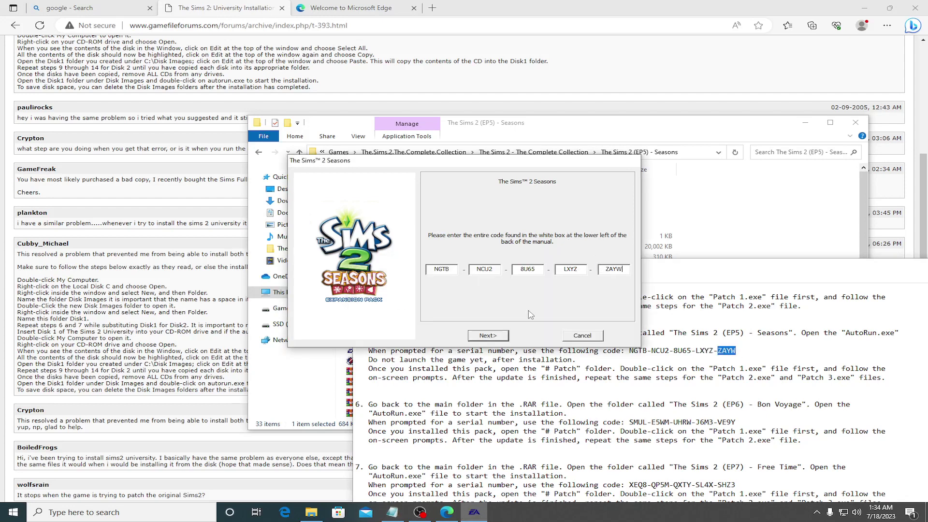
{"action": "left_click", "coordinate": [504, 334]}
Step: Choose Advanced User with D:\Games\Sims 2 as the folder, then dismiss the already-installed warning
{"action": "left_click", "coordinate": [449, 270]}
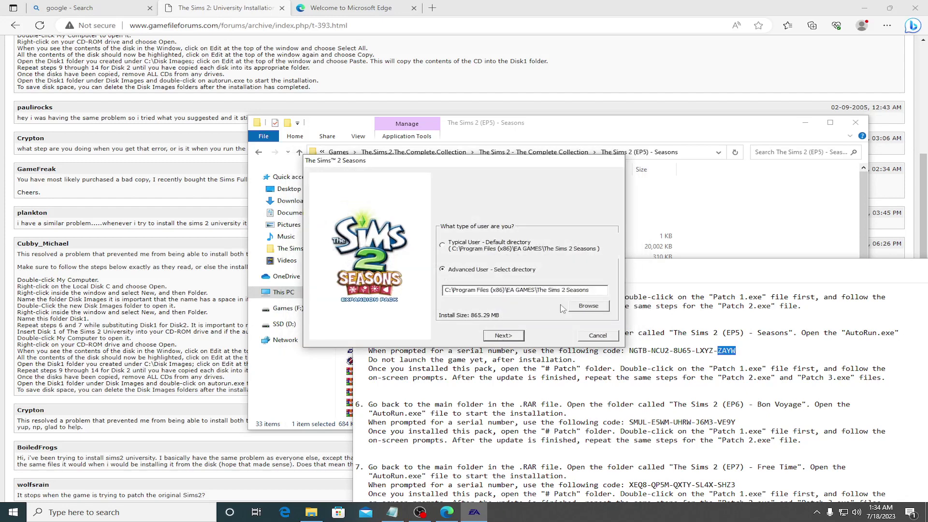
{"action": "left_click", "coordinate": [584, 307]}
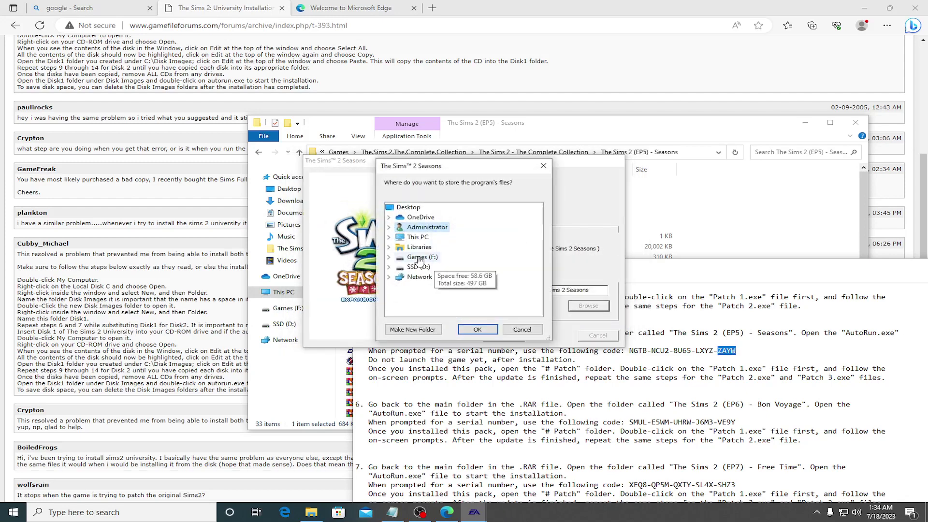
{"action": "double_click", "coordinate": [419, 266]}
{"action": "double_click", "coordinate": [427, 276]}
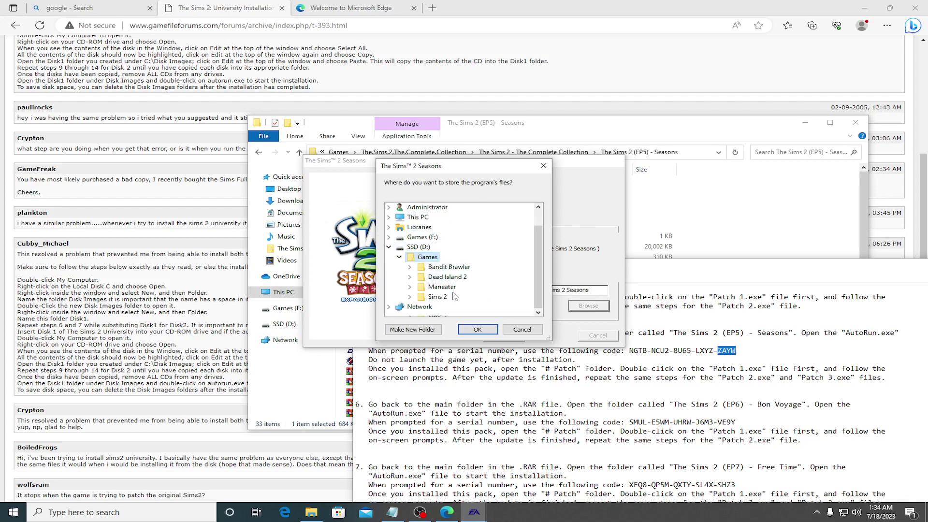
{"action": "double_click", "coordinate": [455, 296]}
{"action": "left_click", "coordinate": [477, 330]}
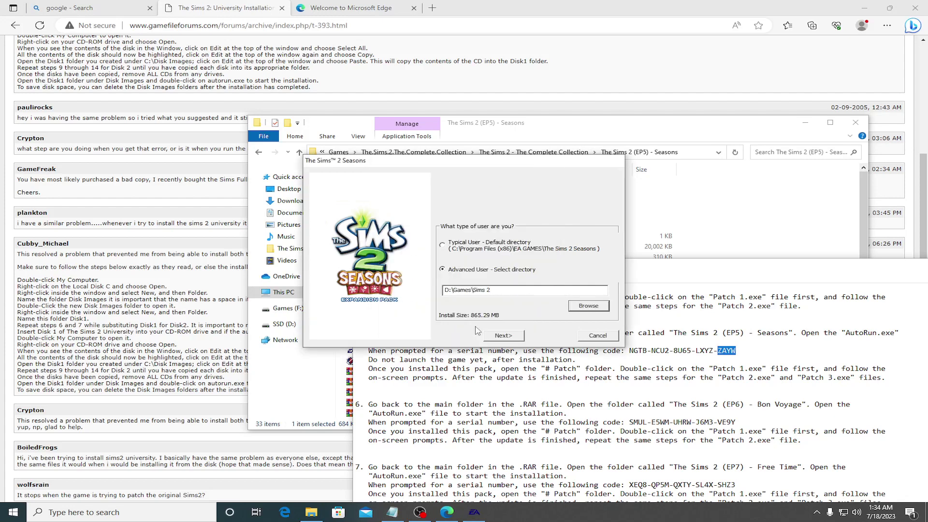
{"action": "left_click", "coordinate": [508, 335]}
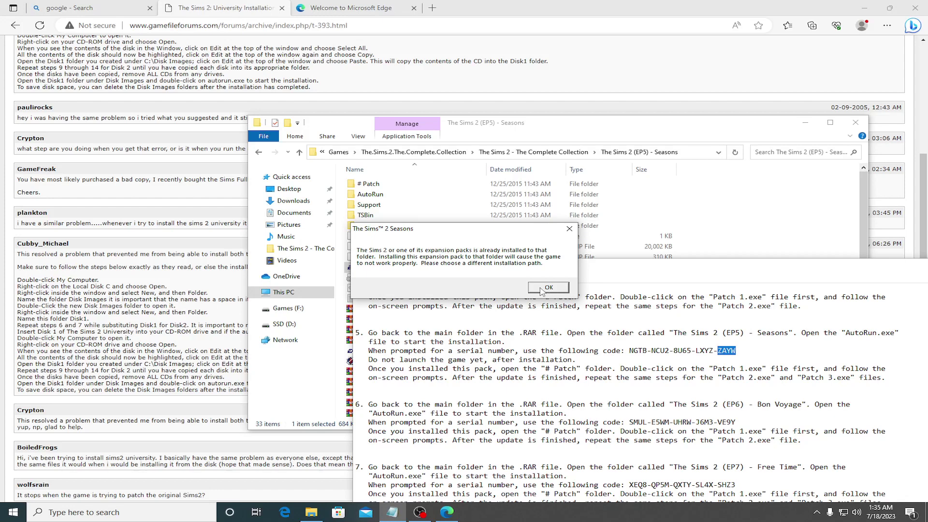
{"action": "left_click", "coordinate": [548, 287]}
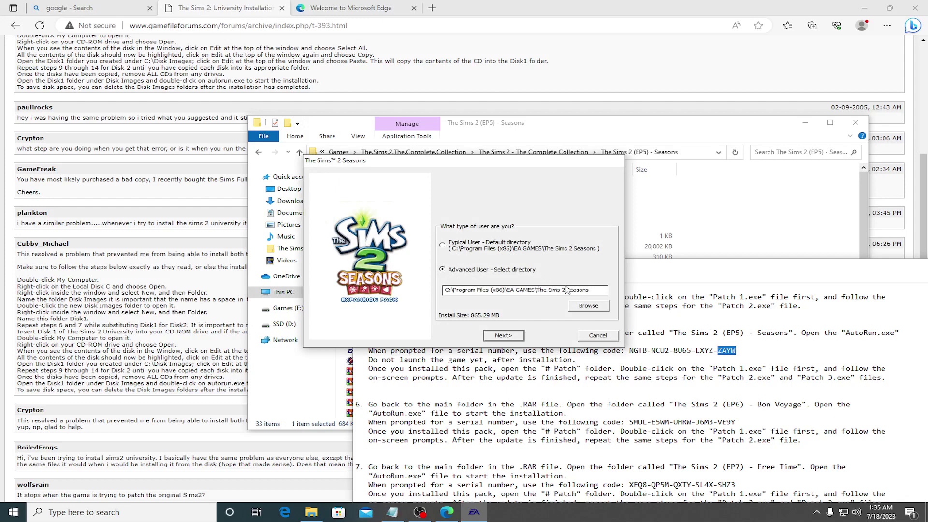
Step: Create a new 'Seasons' folder under D:\Games\Sims 2 and select it as install location
{"action": "left_click", "coordinate": [593, 307]}
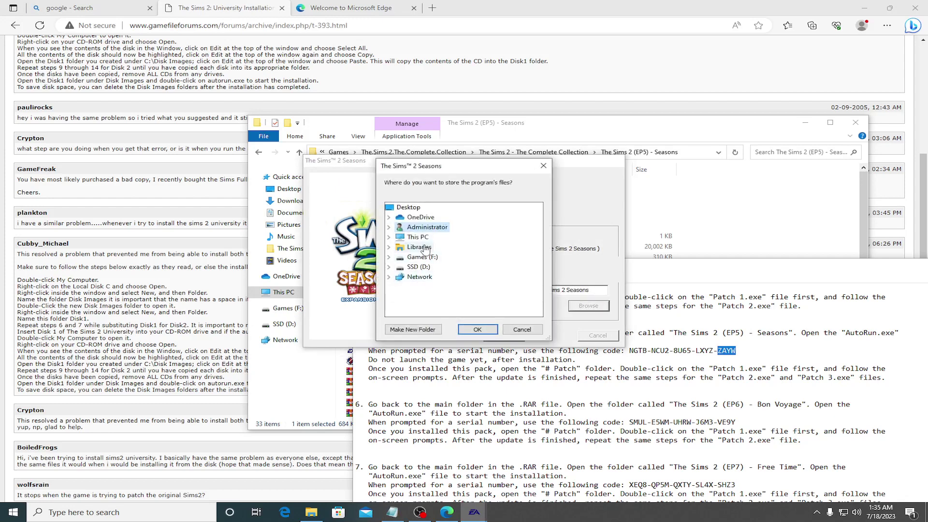
{"action": "double_click", "coordinate": [419, 267]}
{"action": "double_click", "coordinate": [428, 277]}
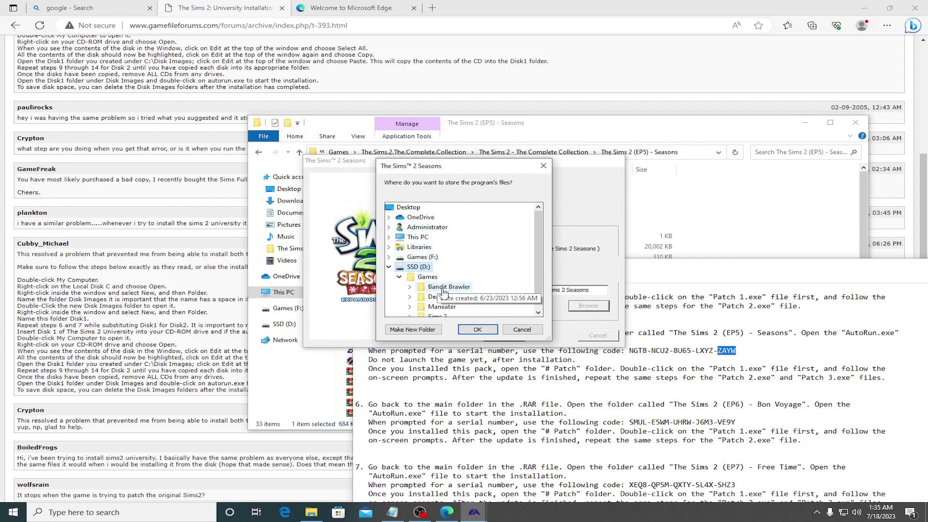
{"action": "scroll", "coordinate": [471, 300], "scroll_direction": "down", "scroll_amount": 1}
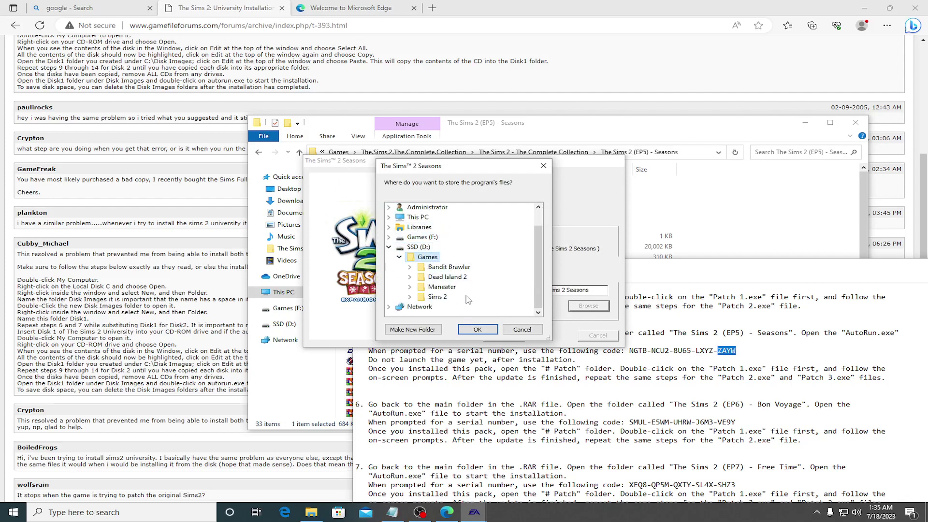
{"action": "double_click", "coordinate": [442, 297]}
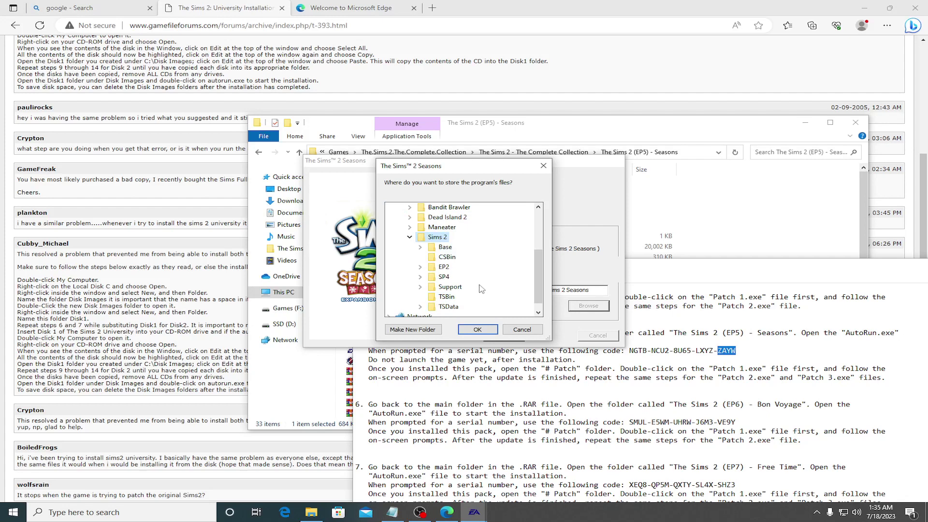
{"action": "left_click", "coordinate": [425, 329]}
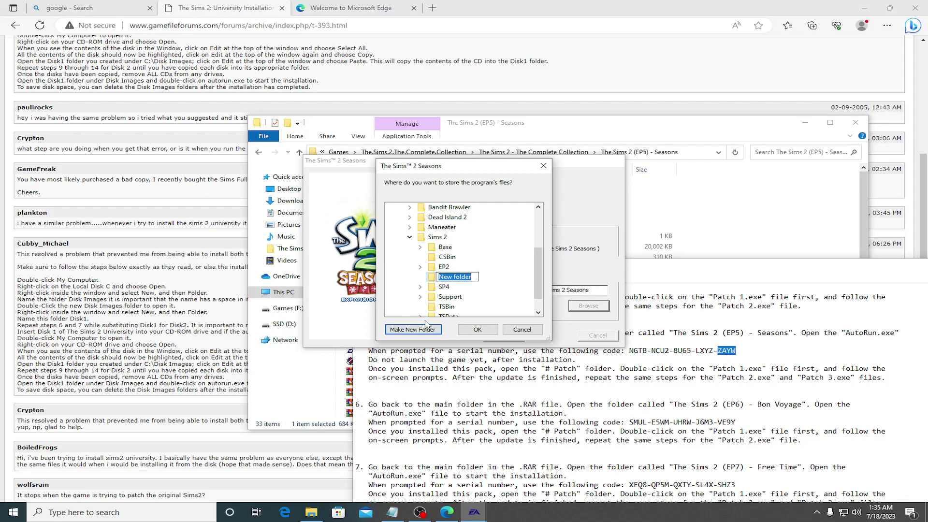
{"action": "type", "text": "Seasons"}
{"action": "key", "text": "Return"}
{"action": "left_click", "coordinate": [477, 329]}
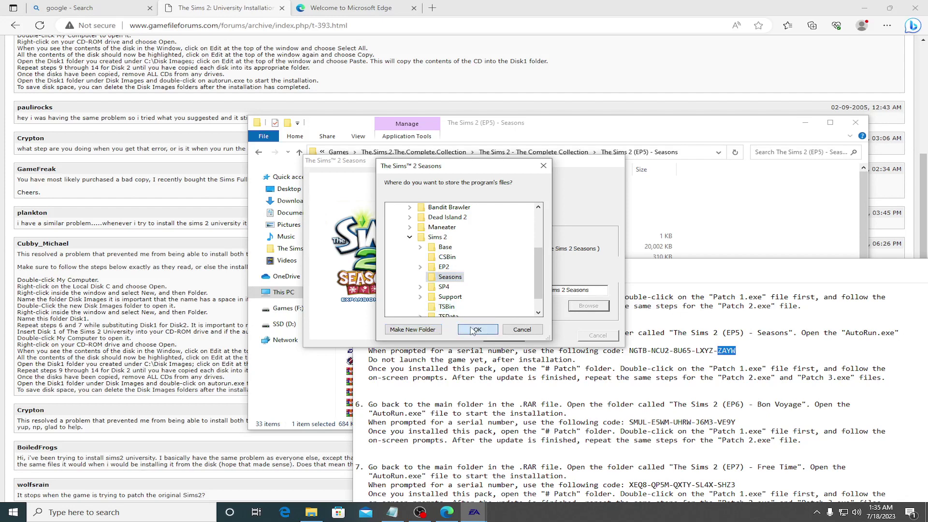
Step: Run the Seasons installation and dismiss the update-check and disc-in-drive messages
{"action": "left_click", "coordinate": [497, 334]}
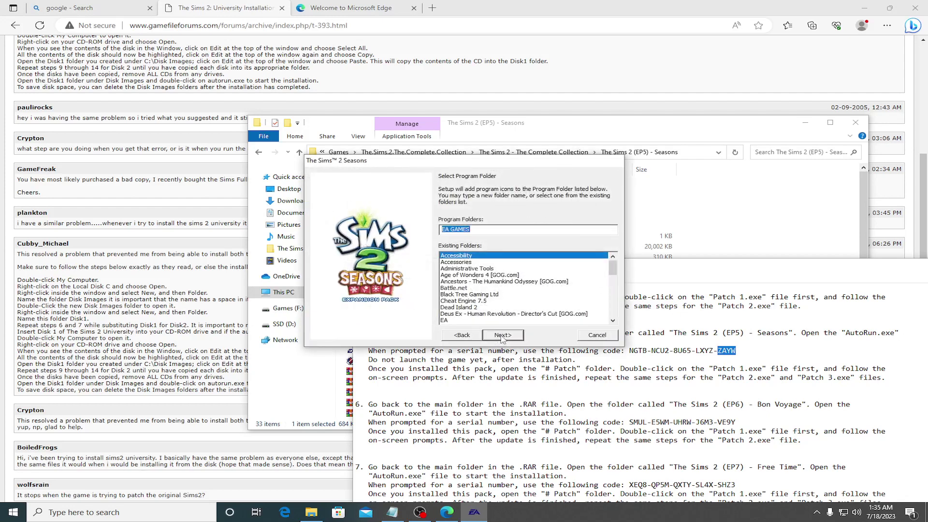
{"action": "left_click", "coordinate": [499, 335]}
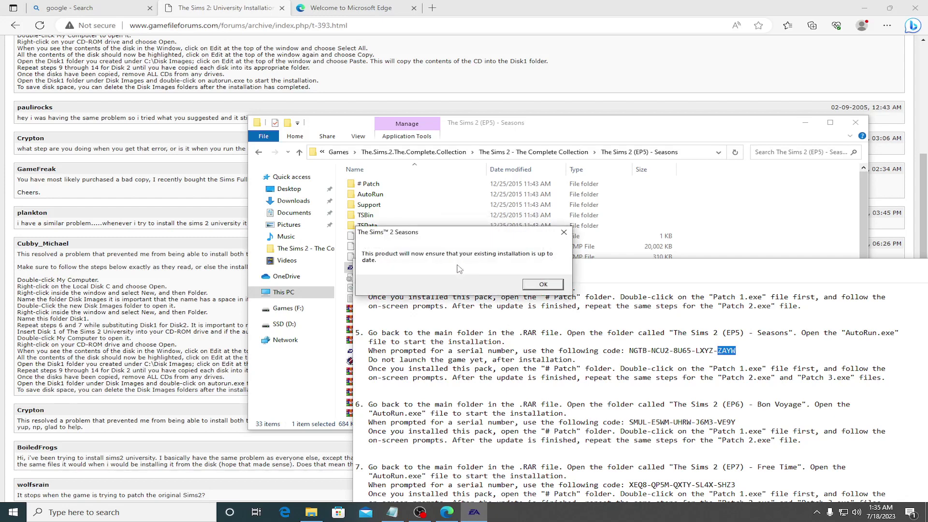
{"action": "left_click", "coordinate": [547, 285]}
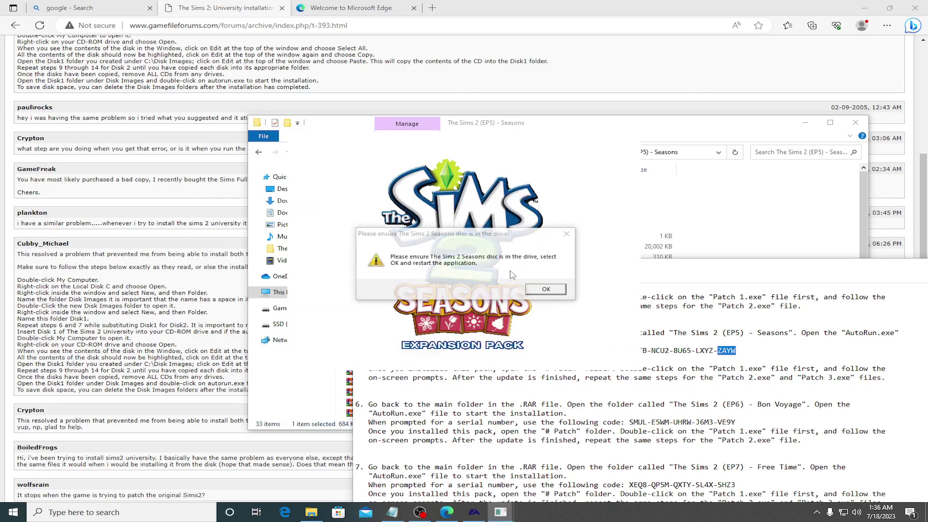
{"action": "left_click", "coordinate": [551, 292]}
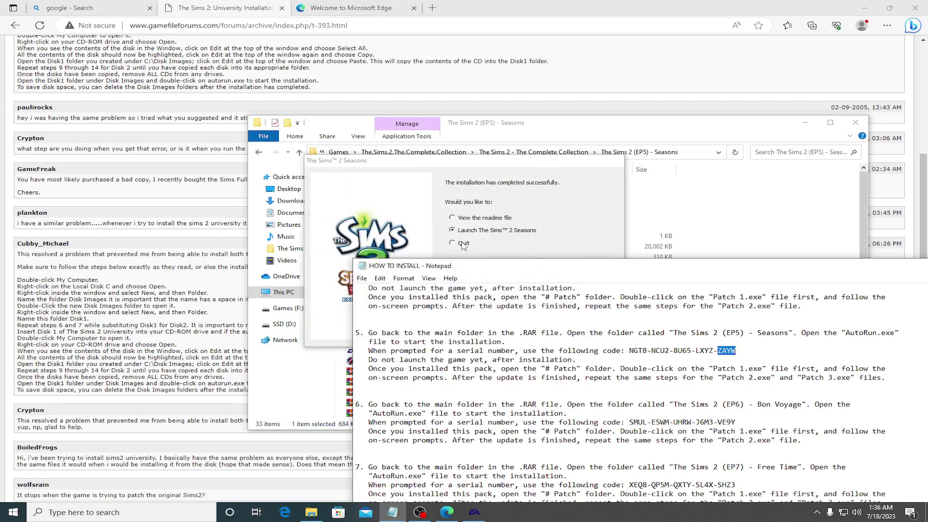
Step: Quit the Seasons installer without launching the game, then apply Seasons Patch 1 from # Patch
{"action": "left_click", "coordinate": [462, 243]}
{"action": "left_click", "coordinate": [613, 335]}
{"action": "left_click", "coordinate": [375, 184]}
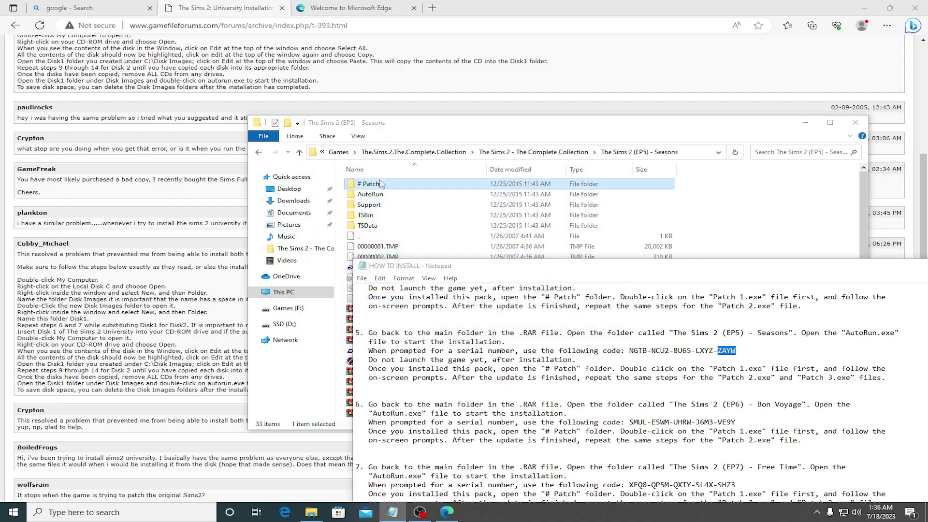
{"action": "double_click", "coordinate": [380, 184]}
{"action": "double_click", "coordinate": [379, 184]}
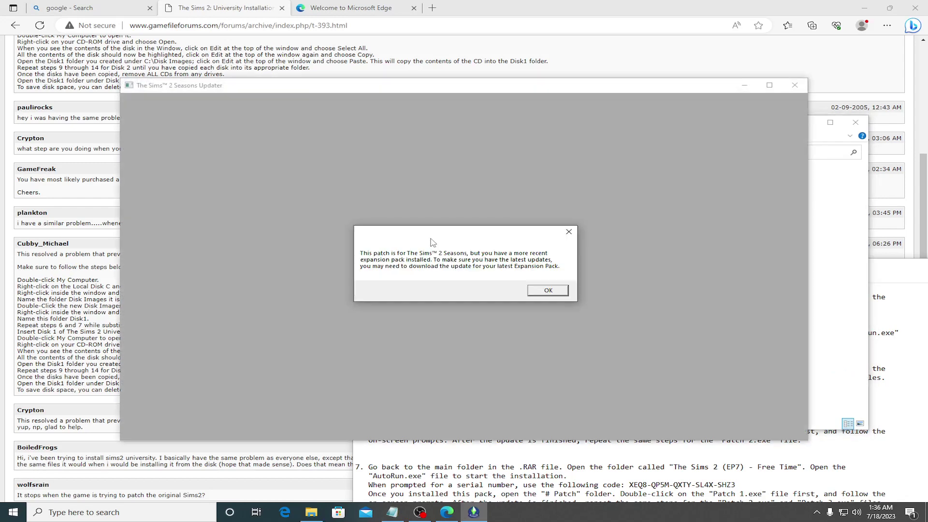
{"action": "left_click", "coordinate": [535, 292]}
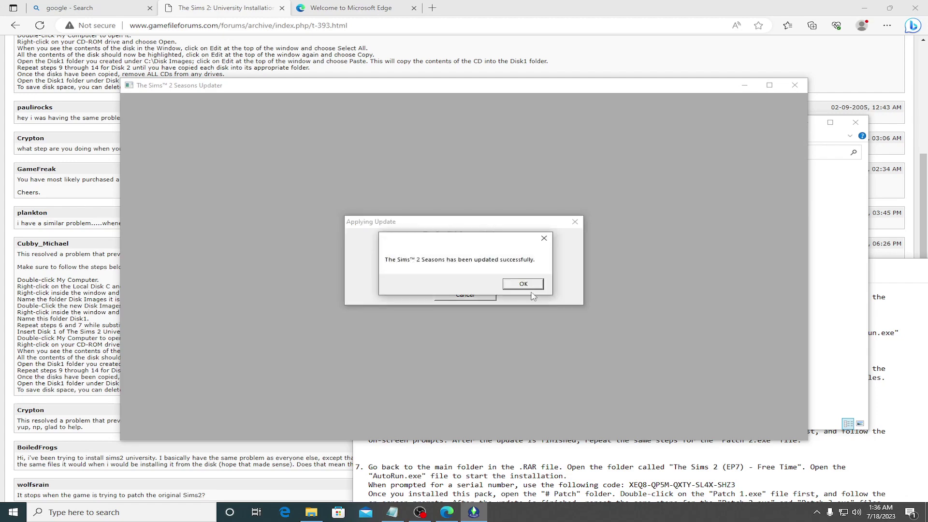
{"action": "left_click", "coordinate": [532, 285]}
Step: Apply Seasons Patch 2 and Patch 3, closing each success message
{"action": "double_click", "coordinate": [379, 195]}
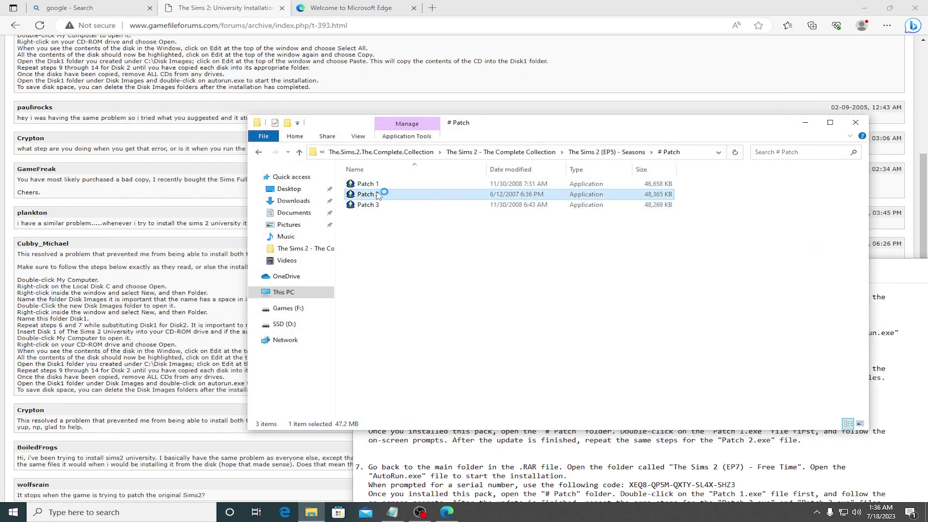
{"action": "left_click", "coordinate": [550, 291]}
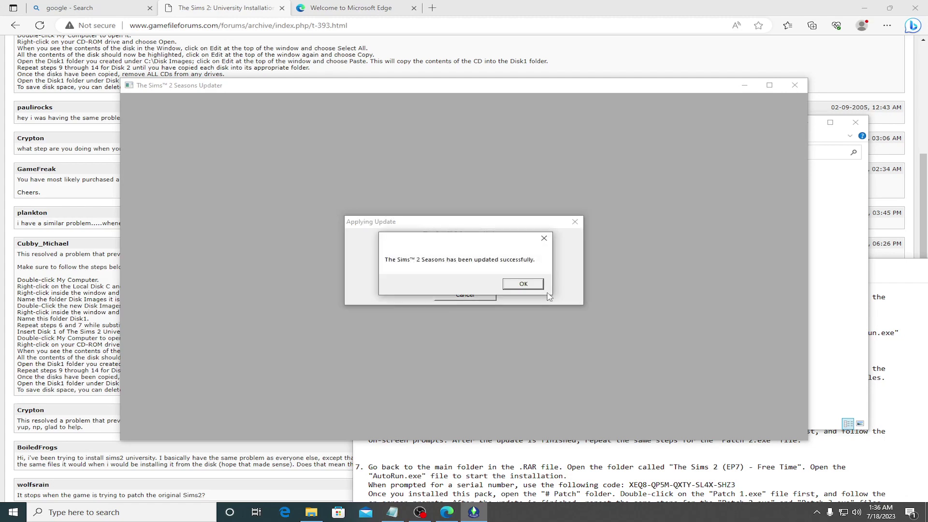
{"action": "left_click", "coordinate": [527, 284]}
{"action": "double_click", "coordinate": [377, 205]}
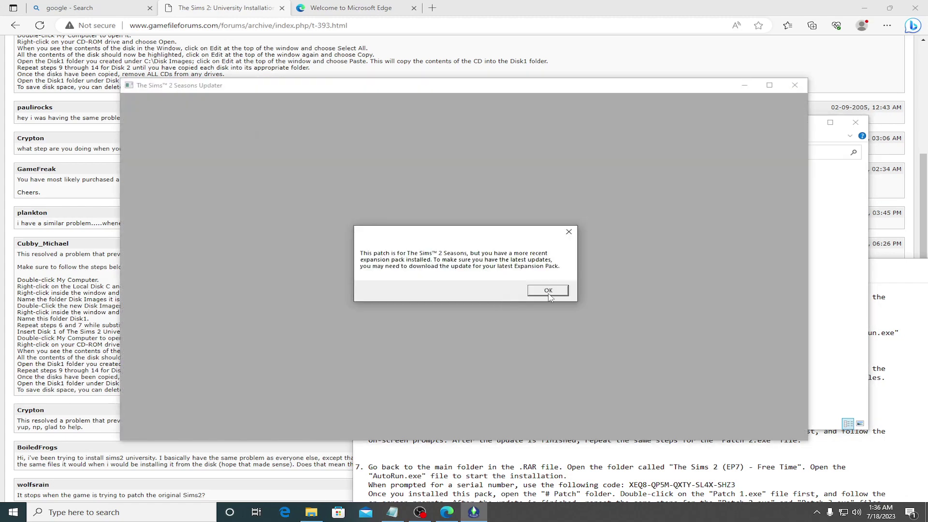
{"action": "left_click", "coordinate": [548, 291]}
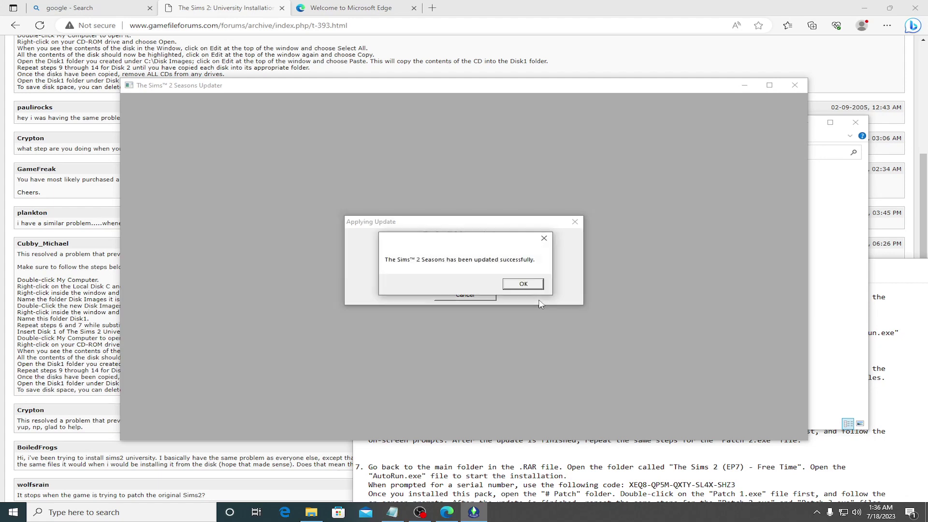
{"action": "left_click", "coordinate": [532, 285]}
{"action": "left_click", "coordinate": [436, 258]}
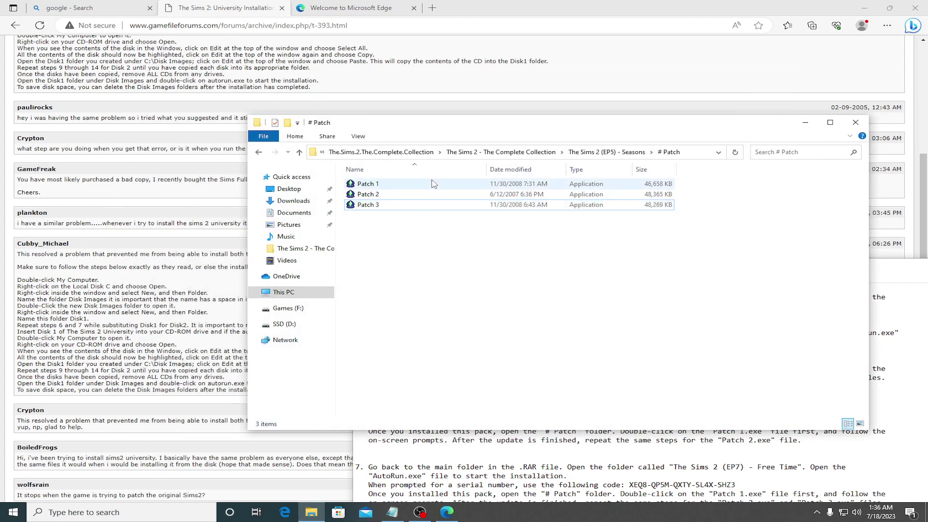
Step: Go back from Seasons to the collection folder and open The Sims 2 (EP6) - Bon Voyage
{"action": "left_click", "coordinate": [259, 153]}
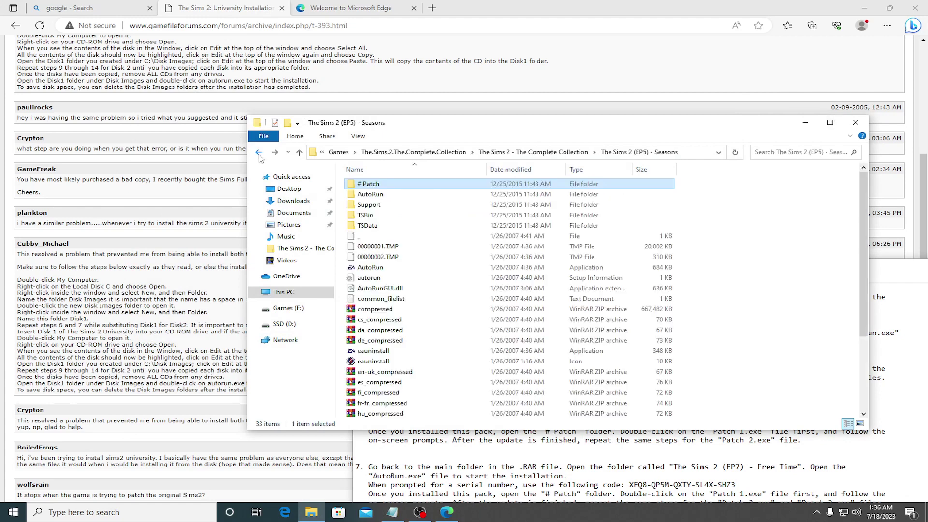
{"action": "left_click", "coordinate": [259, 153]}
{"action": "double_click", "coordinate": [413, 236]}
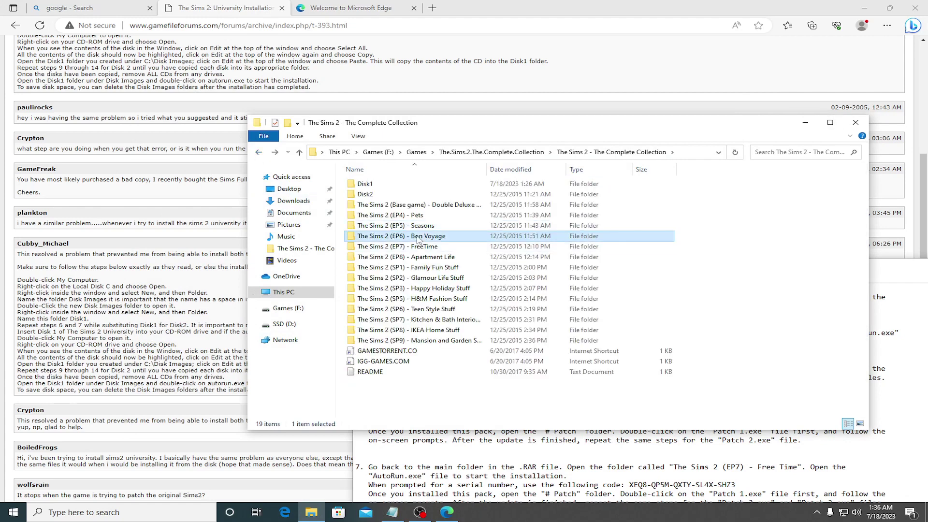
Step: Launch the Bon Voyage AutoRun installer in English and accept the saved-games warning
{"action": "left_click", "coordinate": [387, 236]}
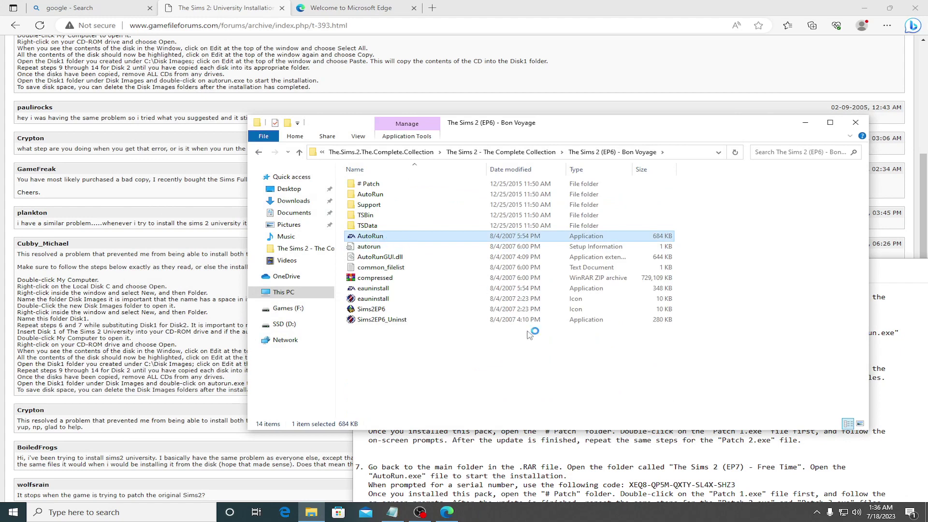
{"action": "left_click", "coordinate": [625, 399]}
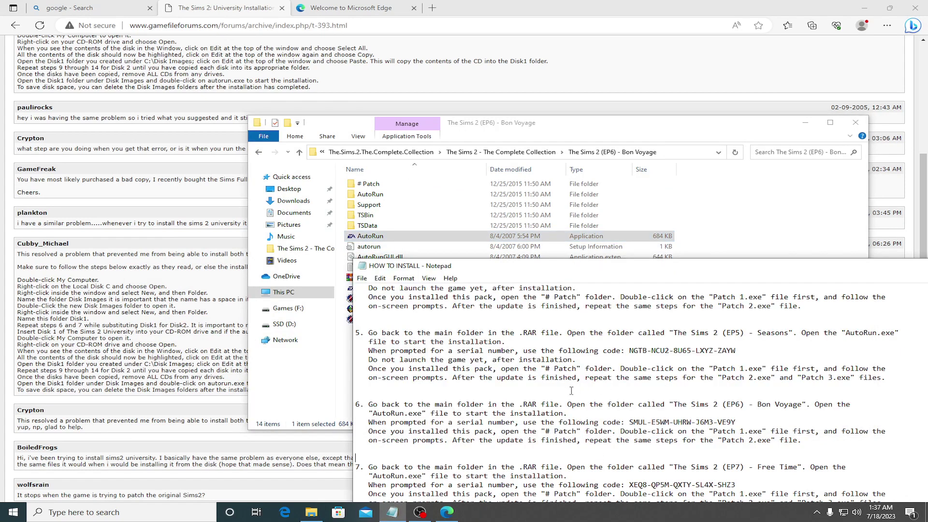
{"action": "scroll", "coordinate": [572, 390], "scroll_direction": "down", "scroll_amount": 2}
{"action": "double_click", "coordinate": [474, 236]}
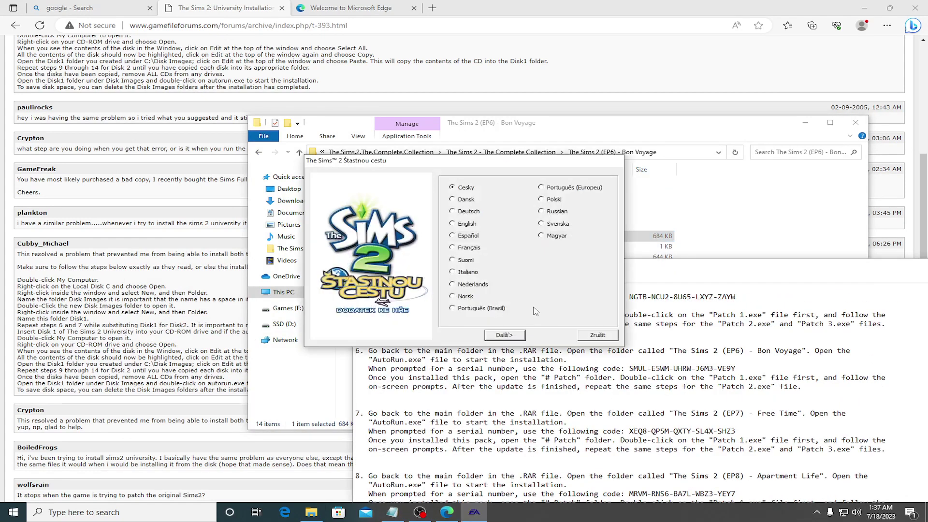
{"action": "left_click", "coordinate": [459, 226]}
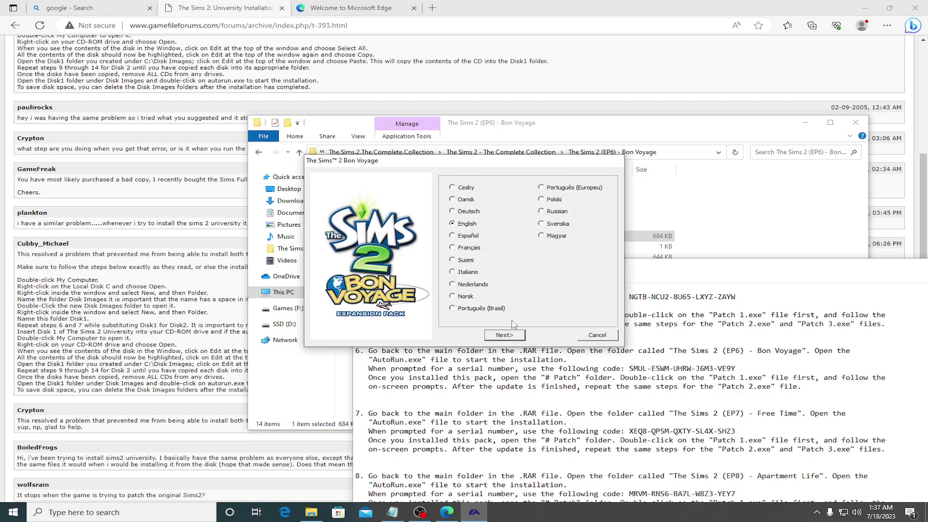
{"action": "left_click", "coordinate": [505, 335]}
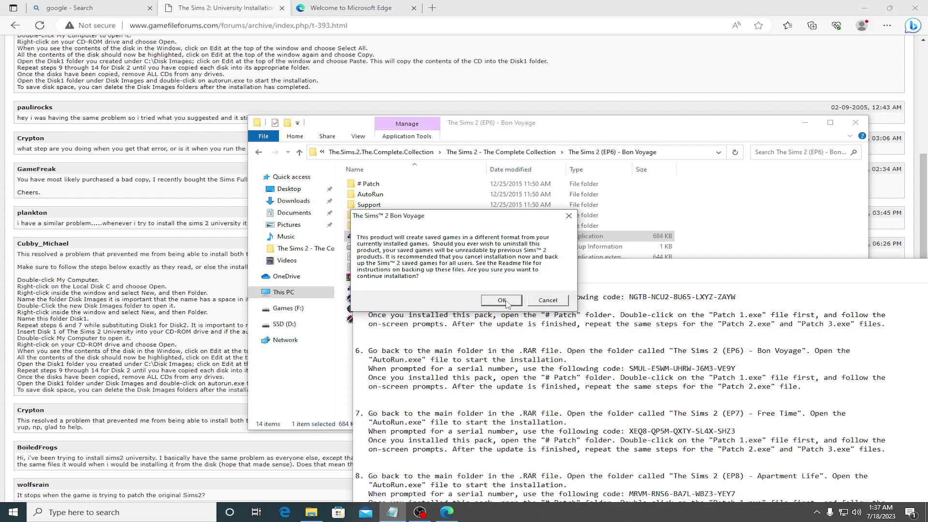
{"action": "left_click", "coordinate": [503, 301]}
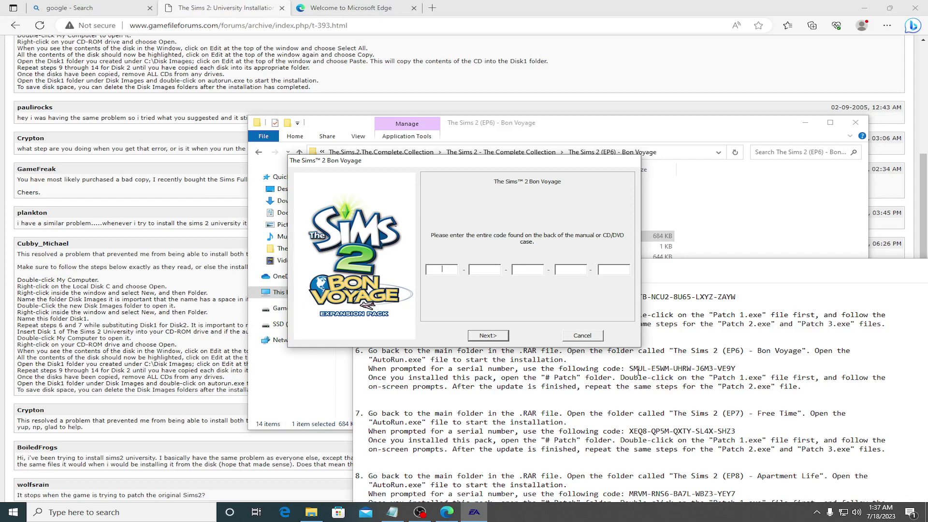
Step: Copy the first three serial-code groups from the install notes into the Bon Voyage code boxes
{"action": "left_click_drag", "start_coordinate": [630, 368], "coordinate": [642, 368]}
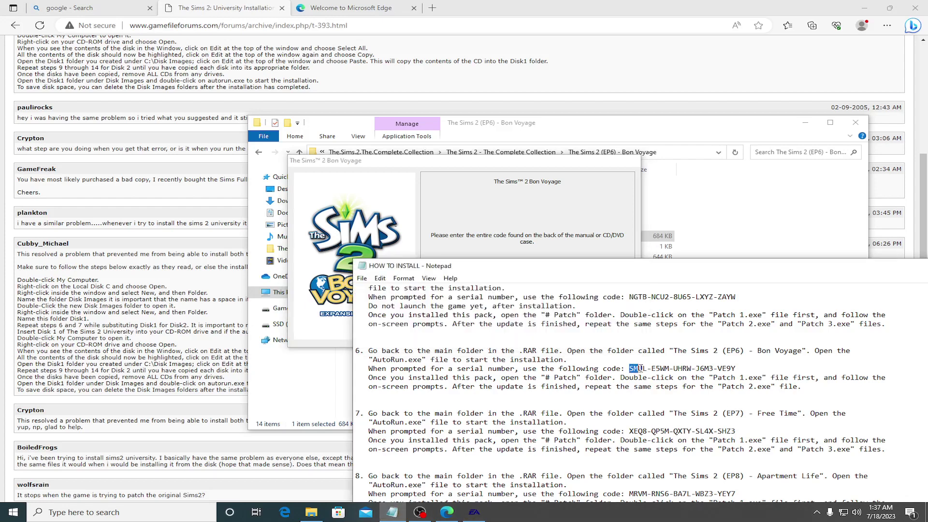
{"action": "left_click", "coordinate": [484, 240]}
{"action": "key", "text": "ctrl+v"}
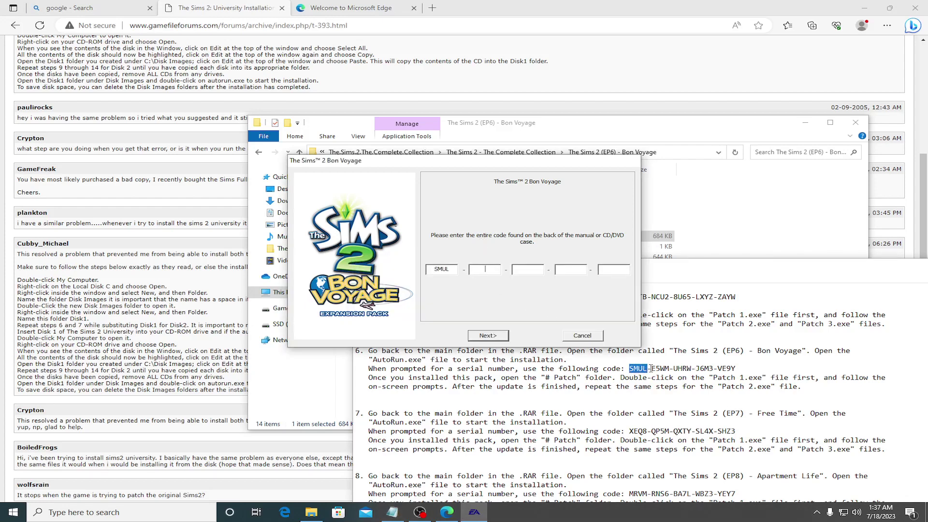
{"action": "left_click_drag", "start_coordinate": [651, 368], "coordinate": [669, 368]}
{"action": "key", "text": "ctrl+c"}
{"action": "key", "text": "alt+Tab"}
{"action": "key", "text": "ctrl+v"}
{"action": "left_click_drag", "start_coordinate": [674, 368], "coordinate": [693, 369]}
{"action": "key", "text": "ctrl+c"}
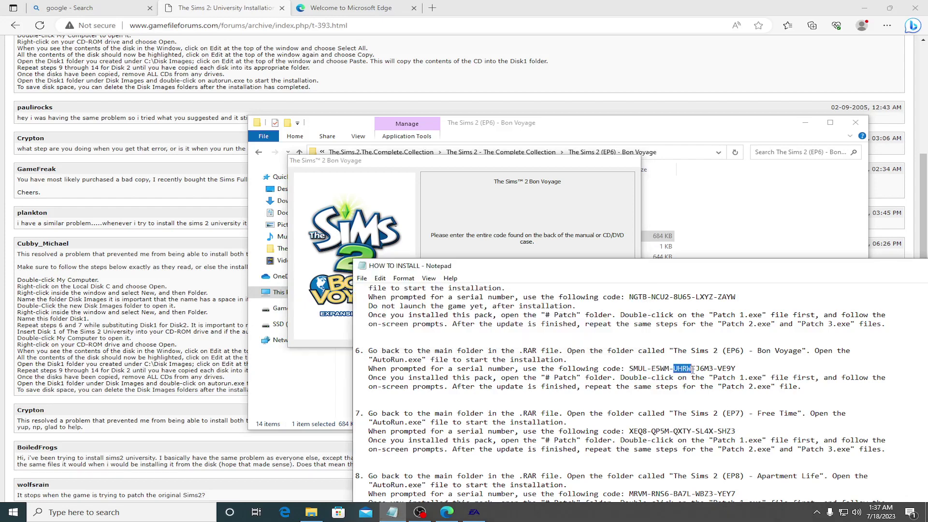
{"action": "key", "text": "alt+Tab"}
{"action": "key", "text": "ctrl+v"}
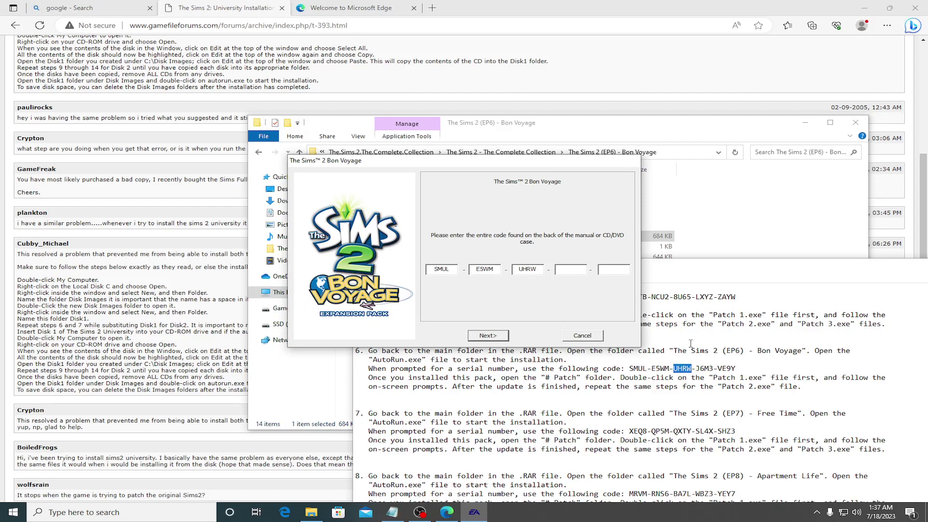
Step: Paste the fourth and fifth serial groups and submit the code
{"action": "left_click_drag", "start_coordinate": [697, 369], "coordinate": [715, 369]}
{"action": "key", "text": "ctrl+c"}
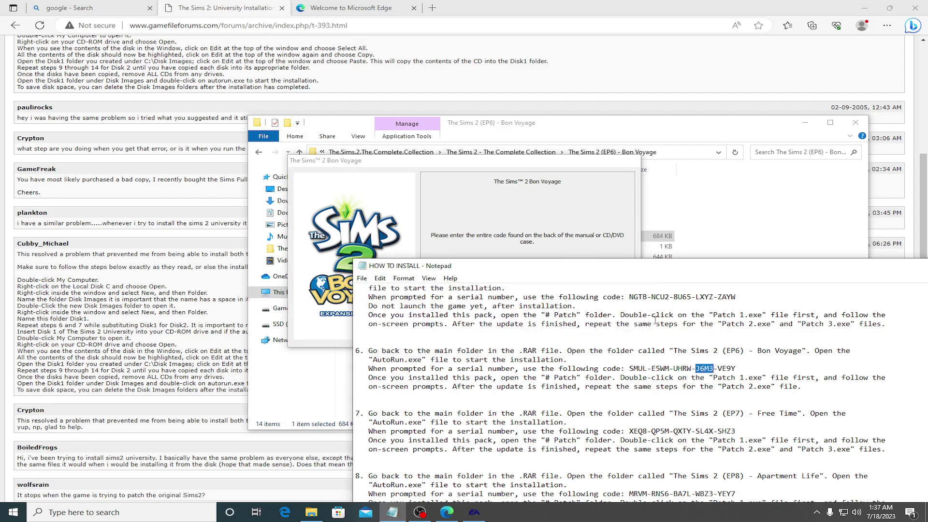
{"action": "key", "text": "alt+Tab"}
{"action": "key", "text": "ctrl+v"}
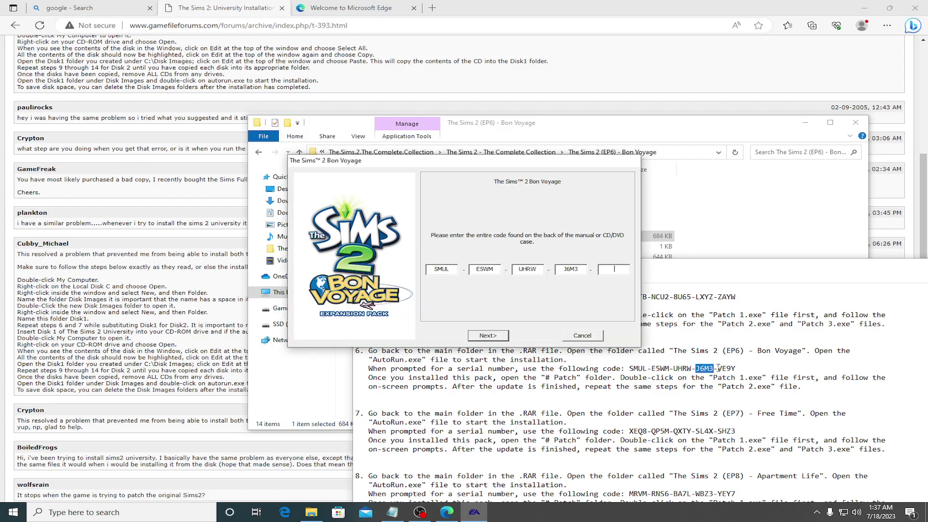
{"action": "left_click_drag", "start_coordinate": [718, 369], "coordinate": [738, 368]}
{"action": "key", "text": "ctrl+c"}
{"action": "key", "text": "alt+Tab"}
{"action": "key", "text": "ctrl+v"}
{"action": "left_click", "coordinate": [493, 335]}
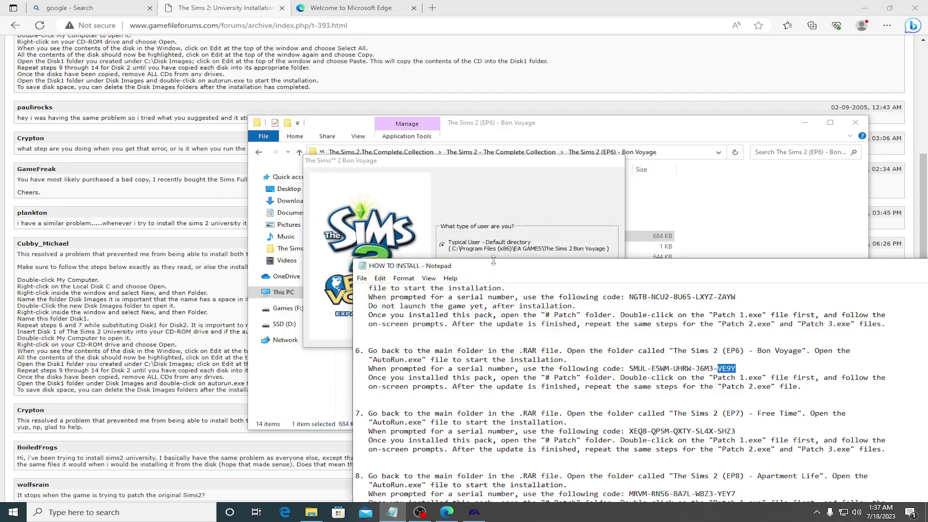
Step: Try a custom install into D:\Games\Sims 2 and dismiss the already-installed error
{"action": "left_click", "coordinate": [468, 233]}
{"action": "left_click", "coordinate": [446, 270]}
{"action": "left_click", "coordinate": [588, 305]}
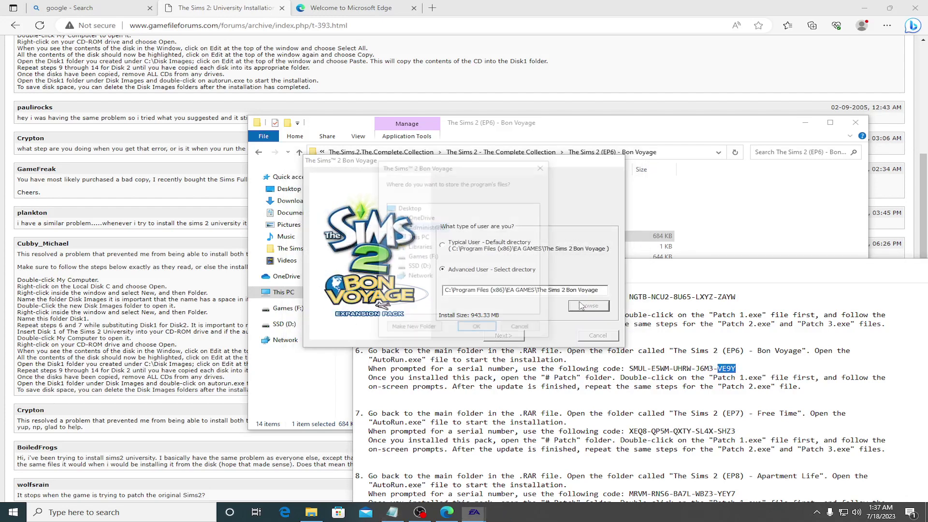
{"action": "double_click", "coordinate": [419, 267]}
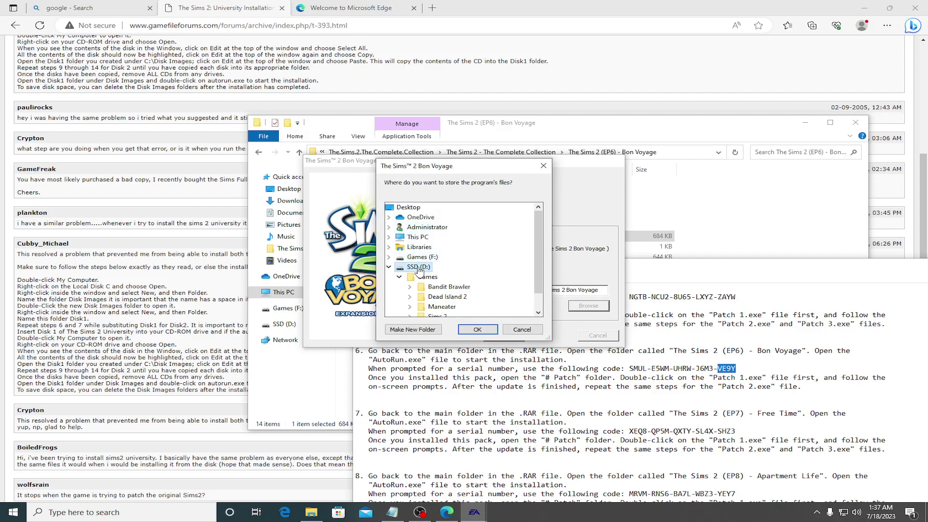
{"action": "left_click", "coordinate": [427, 276]}
{"action": "scroll", "coordinate": [498, 309], "scroll_direction": "down", "scroll_amount": 2}
{"action": "left_click", "coordinate": [437, 278]}
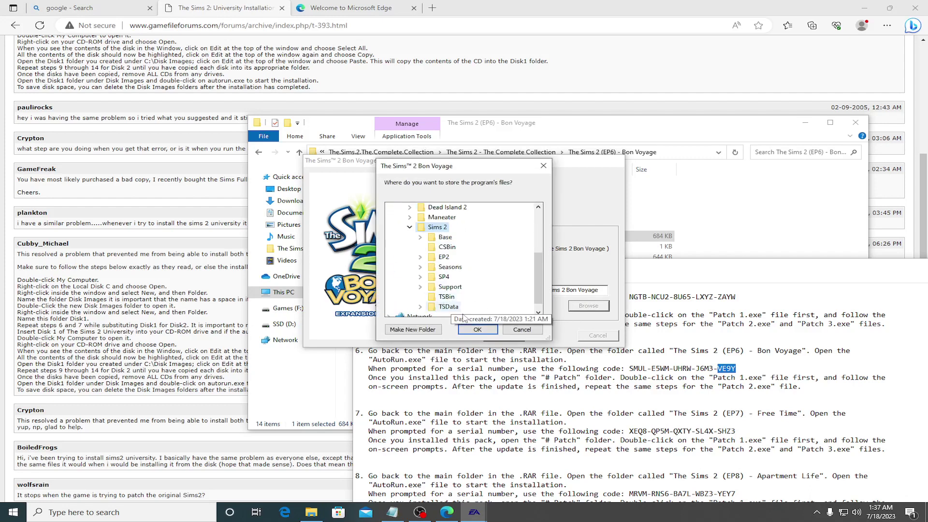
{"action": "left_click", "coordinate": [494, 333]}
{"action": "left_click", "coordinate": [494, 336]}
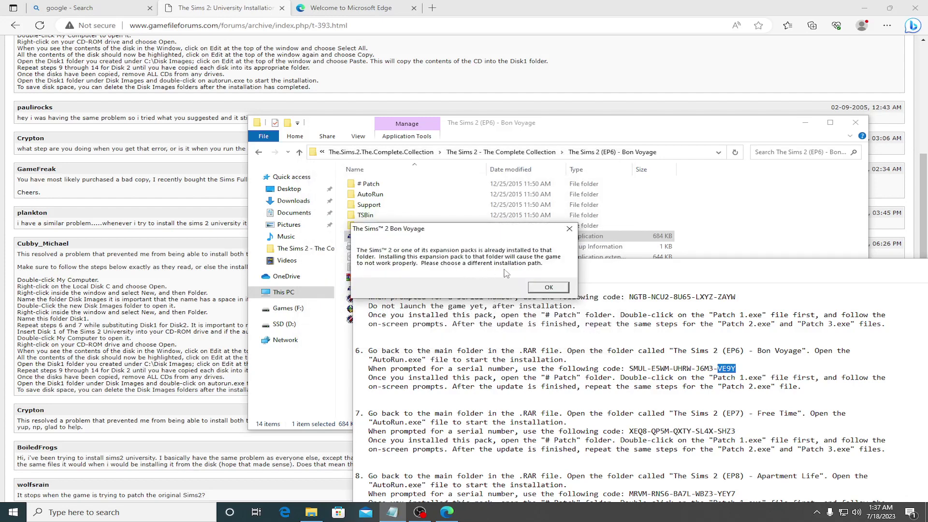
{"action": "left_click", "coordinate": [549, 287]}
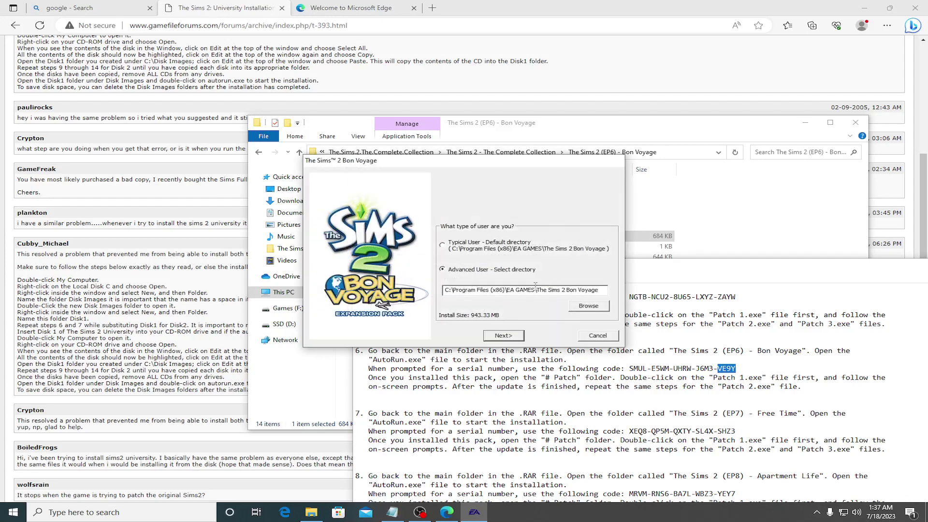
Step: Reopen the folder picker and expand D:\Games\Sims 2 down to its Seasons subfolder
{"action": "left_click", "coordinate": [588, 306]}
{"action": "double_click", "coordinate": [411, 269]}
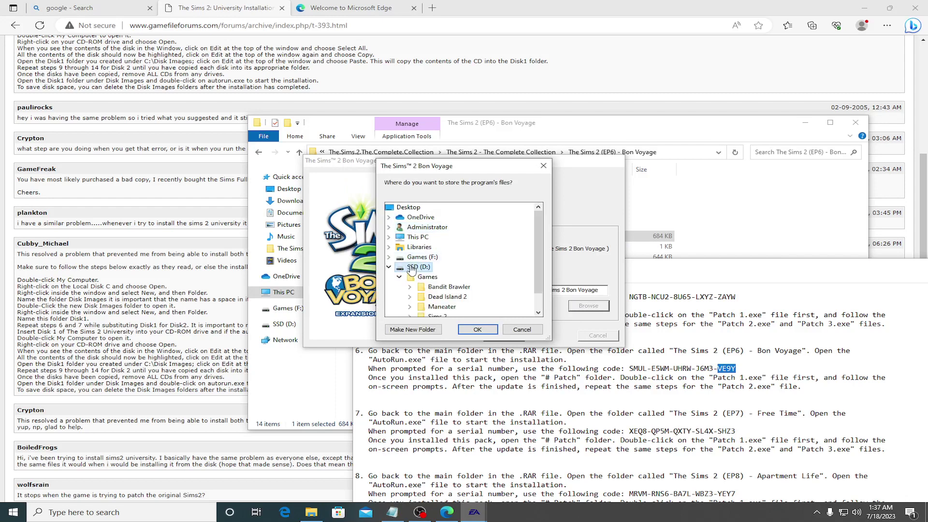
{"action": "double_click", "coordinate": [428, 276]}
{"action": "scroll", "coordinate": [457, 305], "scroll_direction": "down", "scroll_amount": 1}
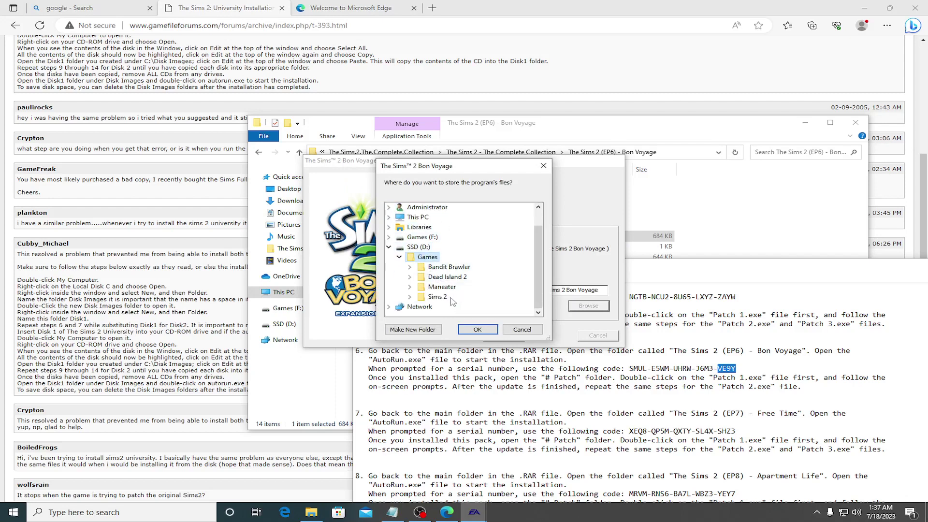
{"action": "double_click", "coordinate": [452, 297]}
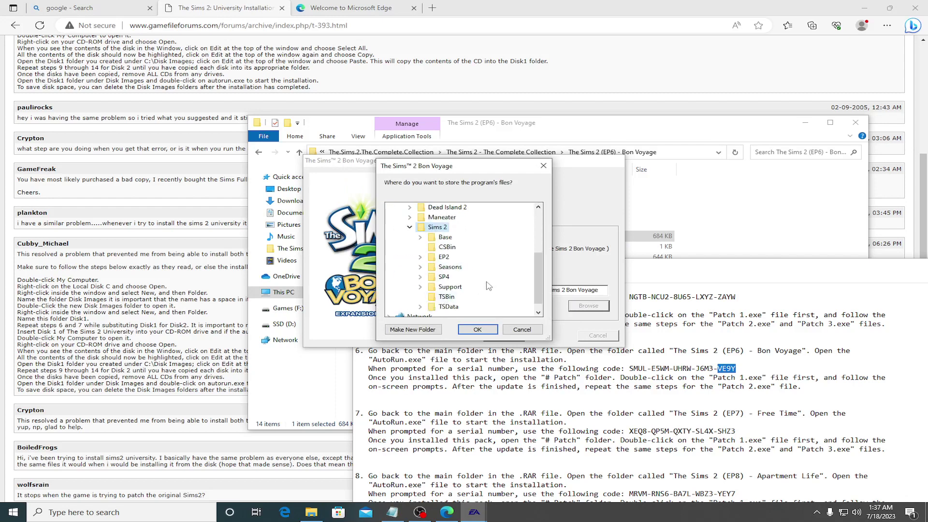
{"action": "right_click", "coordinate": [438, 227]}
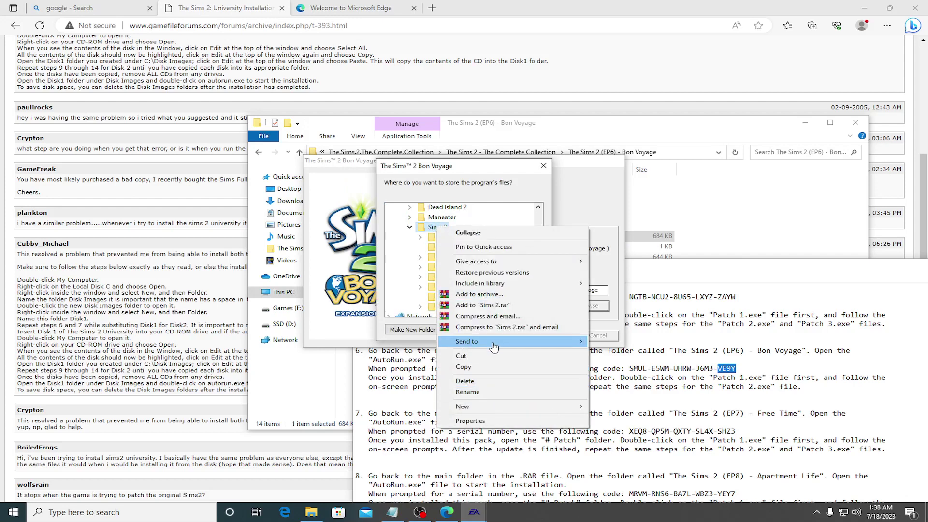
{"action": "left_click", "coordinate": [420, 267]}
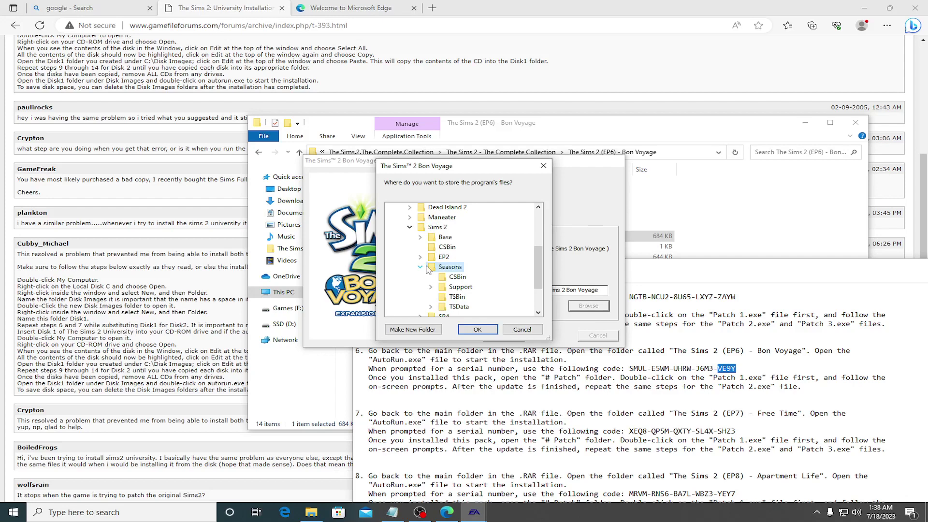
{"action": "left_click", "coordinate": [425, 268]}
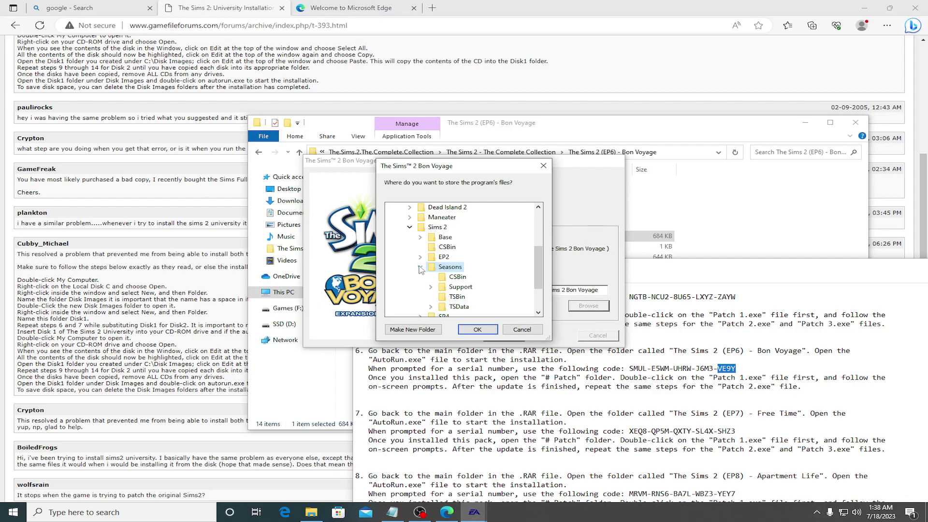
Step: Create a new folder inside the Seasons folder, then collapse Seasons
{"action": "right_click", "coordinate": [498, 266]}
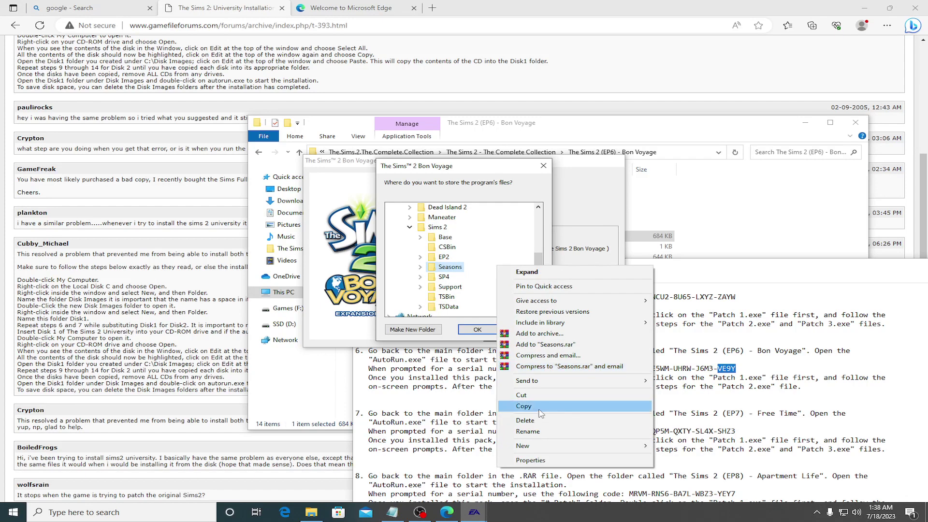
{"action": "mouse_move", "coordinate": [542, 447]}
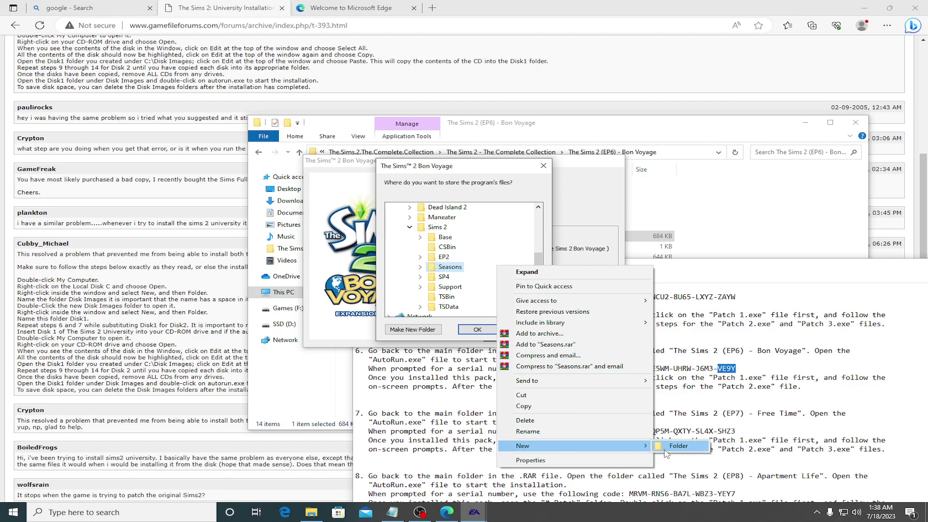
{"action": "left_click", "coordinate": [677, 447]}
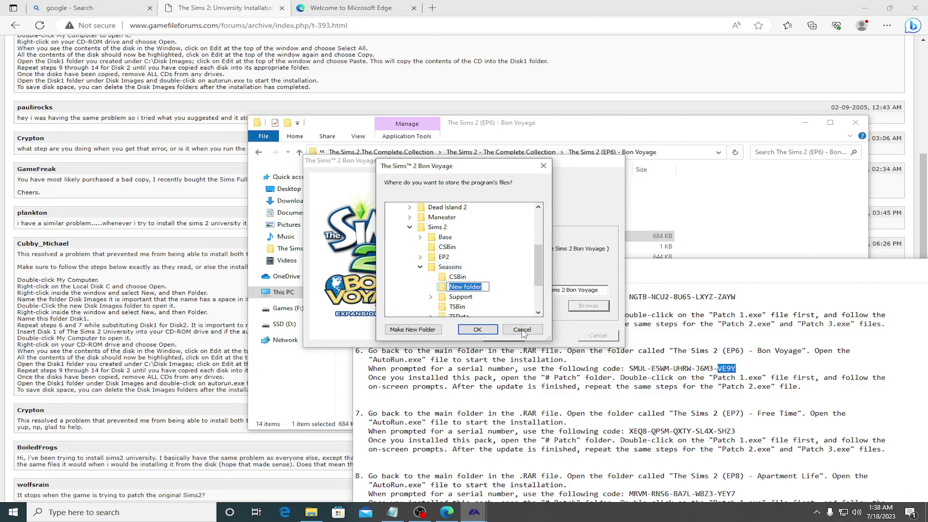
{"action": "left_click", "coordinate": [420, 269]}
{"action": "left_click", "coordinate": [420, 267]}
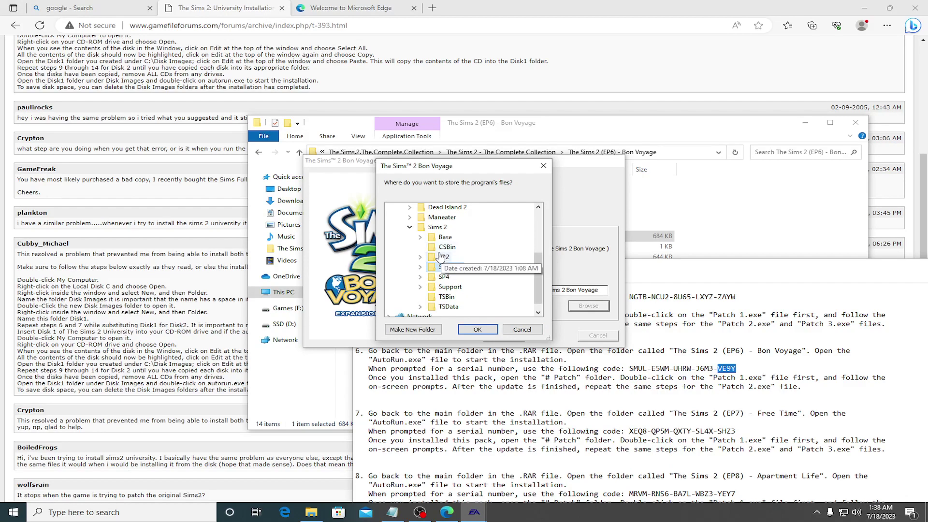
Step: Create a 'Bon Voyage' folder under Sims 2 and set it as the install destination
{"action": "left_click", "coordinate": [439, 228]}
{"action": "right_click", "coordinate": [440, 230]}
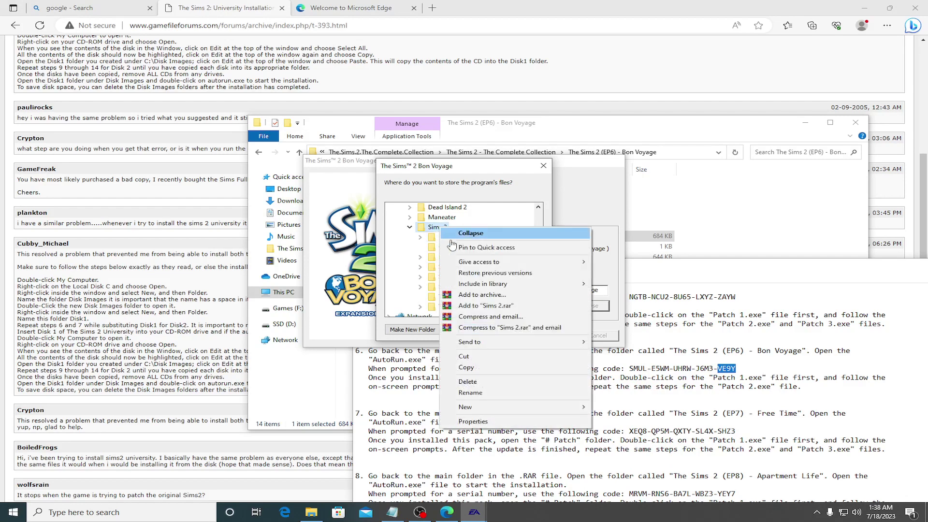
{"action": "mouse_move", "coordinate": [493, 408]}
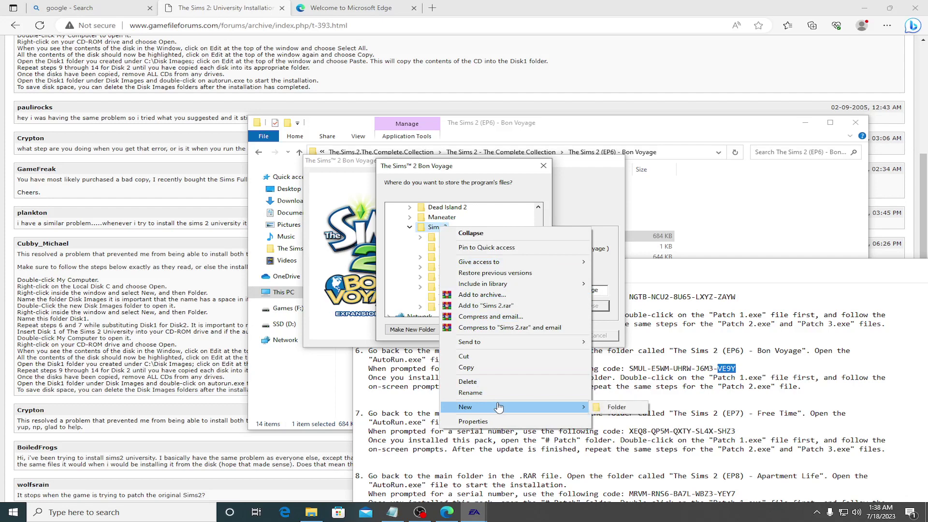
{"action": "left_click", "coordinate": [611, 410]}
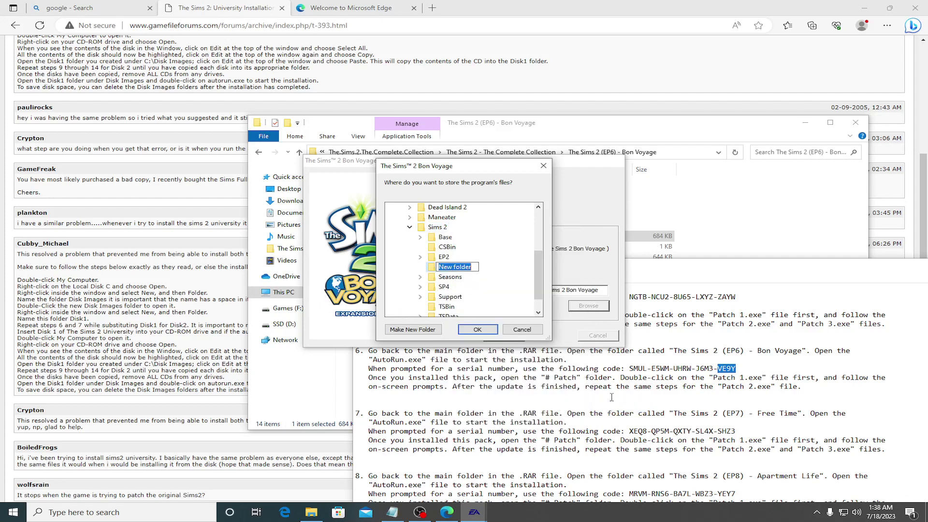
{"action": "type", "text": "Bon Voyage"}
{"action": "key", "text": "Return"}
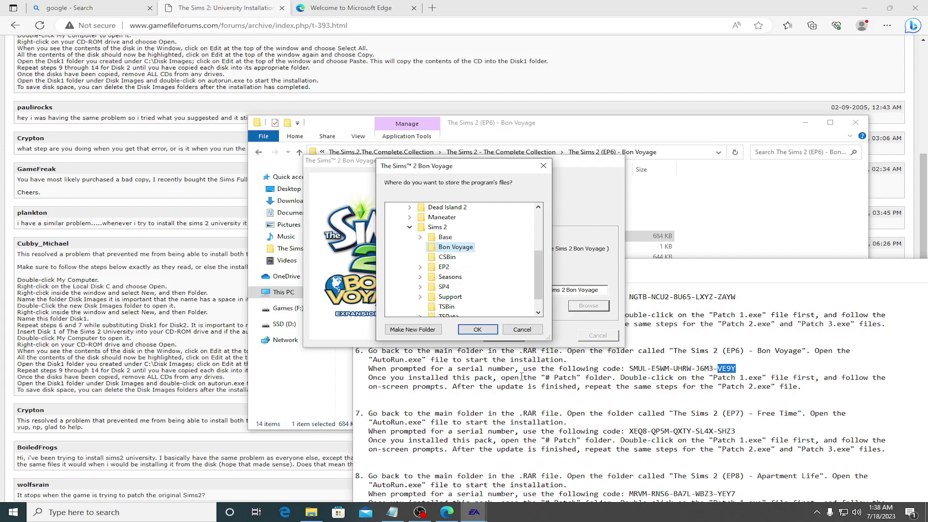
{"action": "left_click", "coordinate": [477, 329]}
{"action": "left_click", "coordinate": [503, 335]}
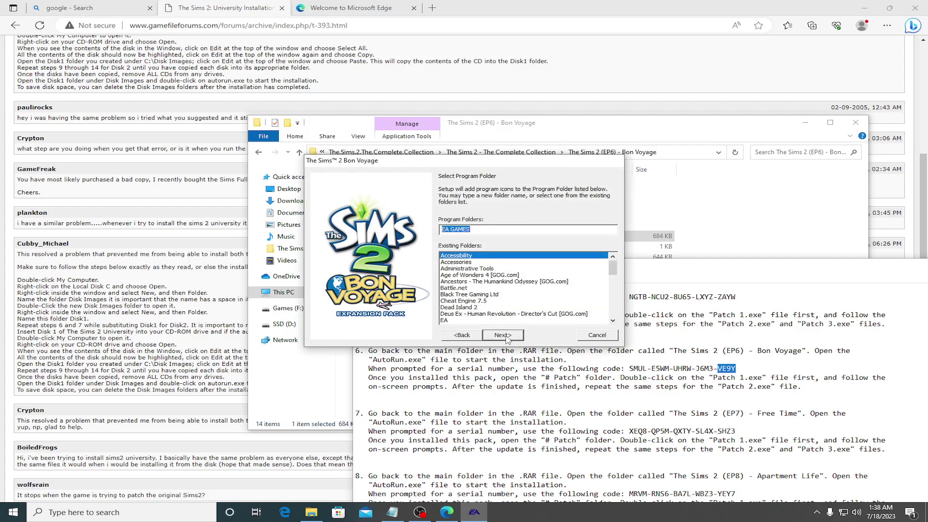
Step: Accept the default program folder, decline online registration, and finish the Bon Voyage install
{"action": "left_click", "coordinate": [503, 335]}
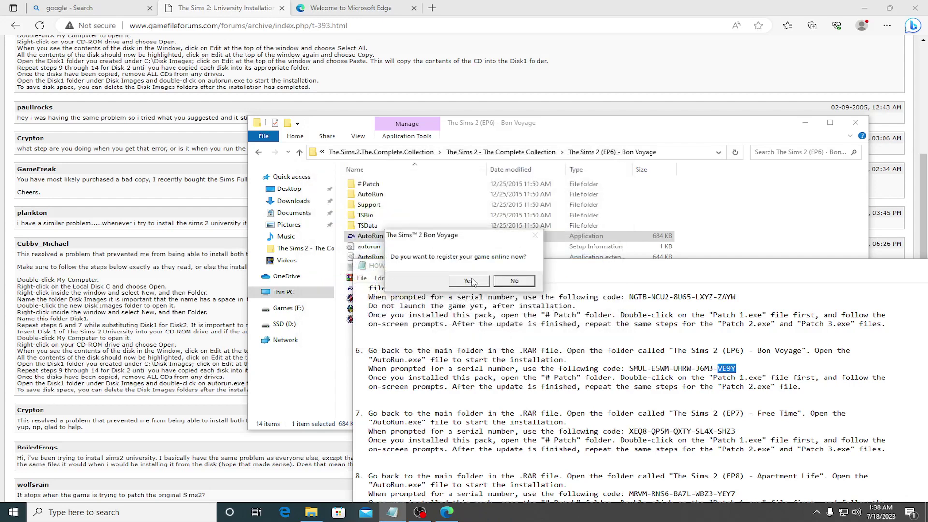
{"action": "left_click", "coordinate": [513, 282]}
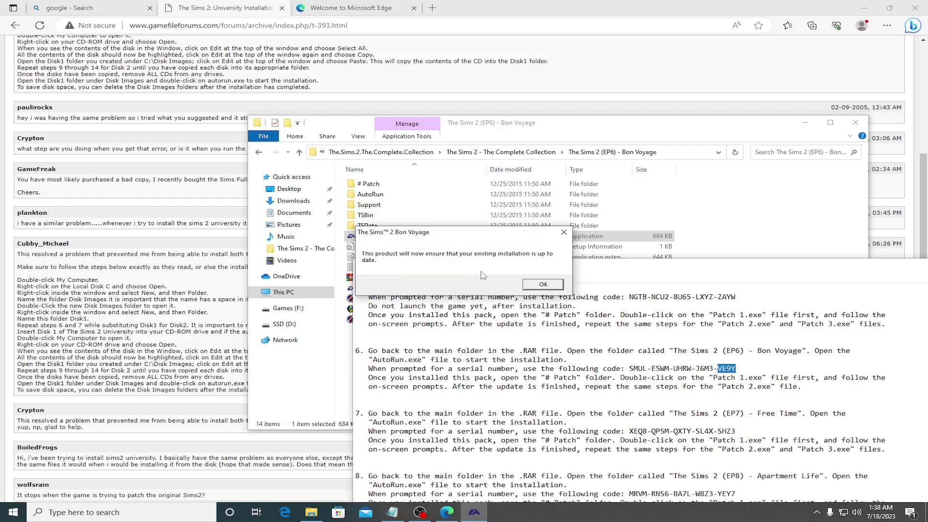
{"action": "left_click", "coordinate": [552, 286]}
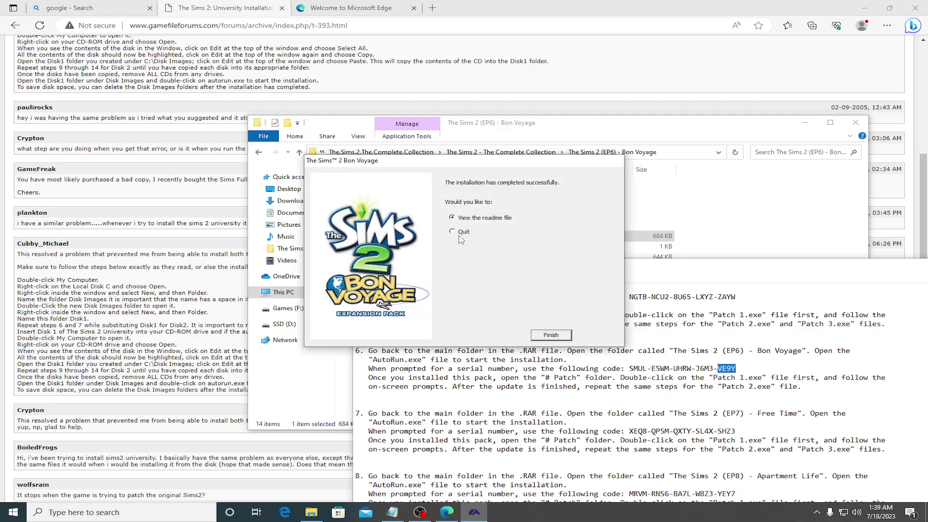
{"action": "left_click", "coordinate": [560, 334]}
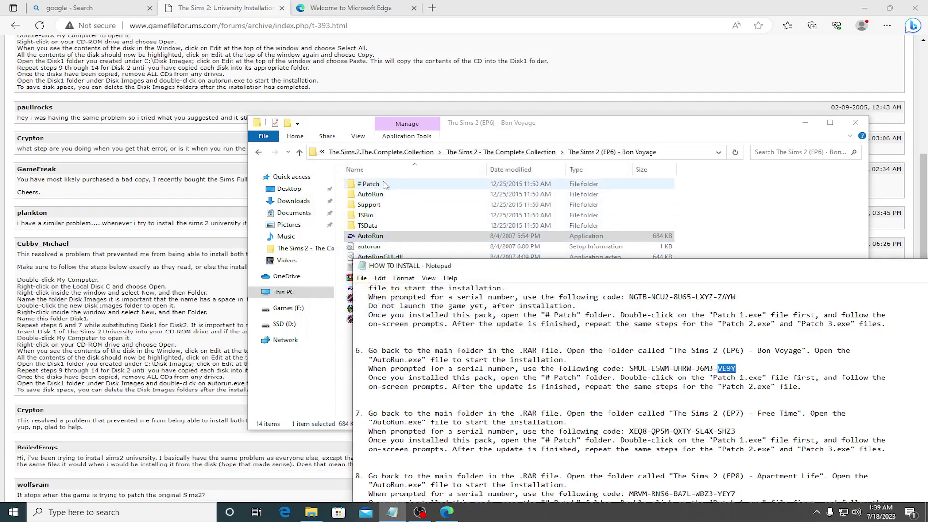
Step: Run Bon Voyage Patch 1 and Patch 2 from # Patch, then back out to the collection folder
{"action": "double_click", "coordinate": [384, 185]}
{"action": "double_click", "coordinate": [366, 186]}
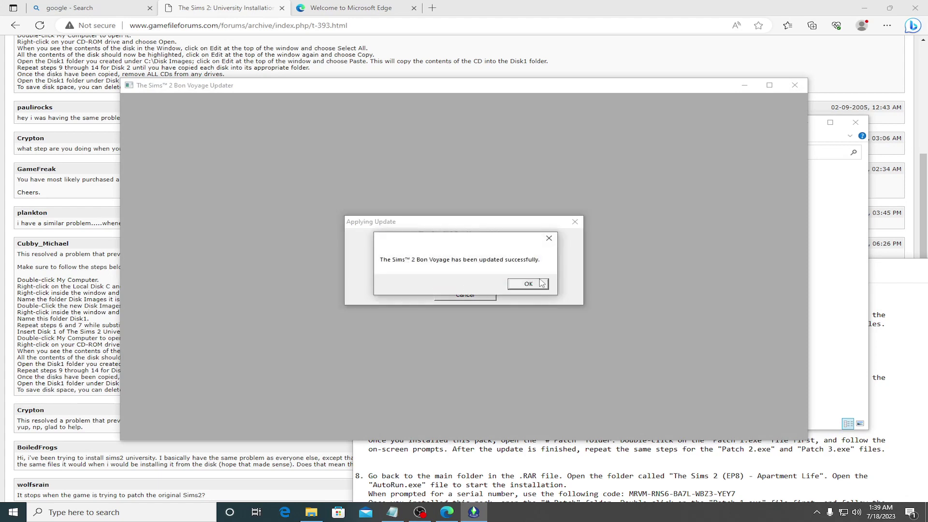
{"action": "left_click", "coordinate": [531, 284]}
{"action": "double_click", "coordinate": [379, 195]}
{"action": "left_click", "coordinate": [528, 285]}
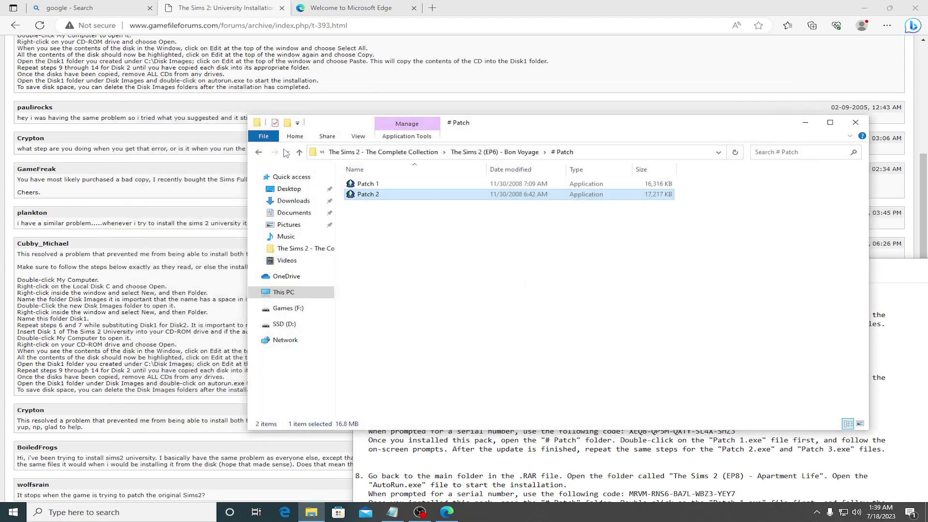
{"action": "left_click", "coordinate": [259, 152]}
{"action": "left_click", "coordinate": [258, 153]}
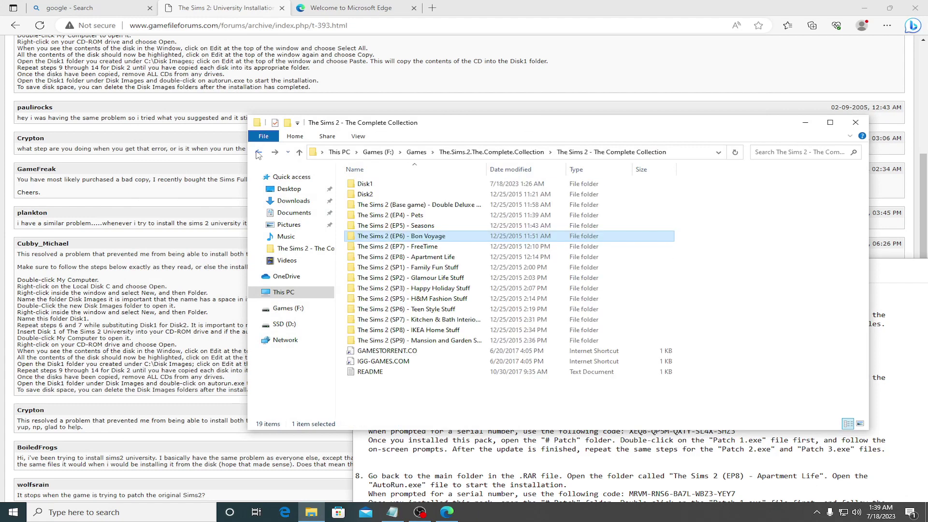
Step: Launch the FreeTime (EP7) AutoRun installer in English and accept the saved-games warning
{"action": "double_click", "coordinate": [398, 247]}
{"action": "double_click", "coordinate": [375, 237]}
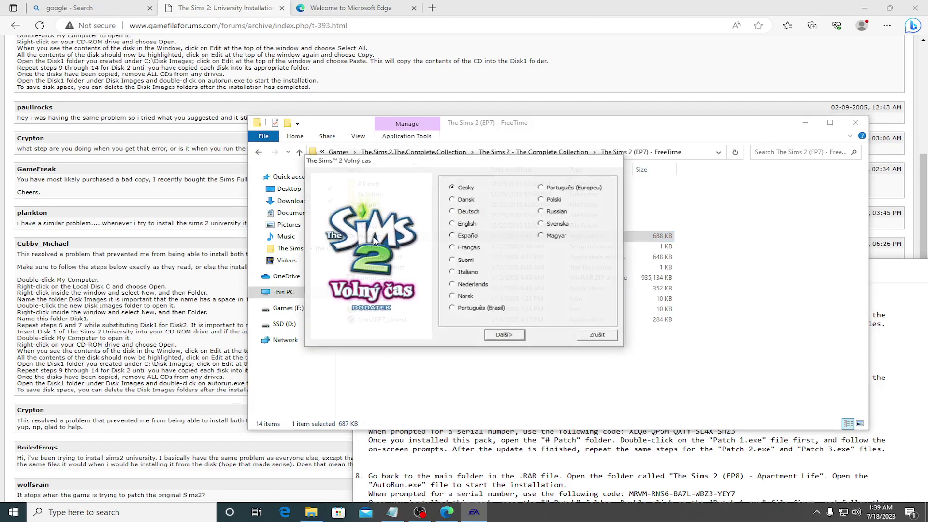
{"action": "left_click", "coordinate": [455, 225]}
{"action": "left_click", "coordinate": [505, 335]}
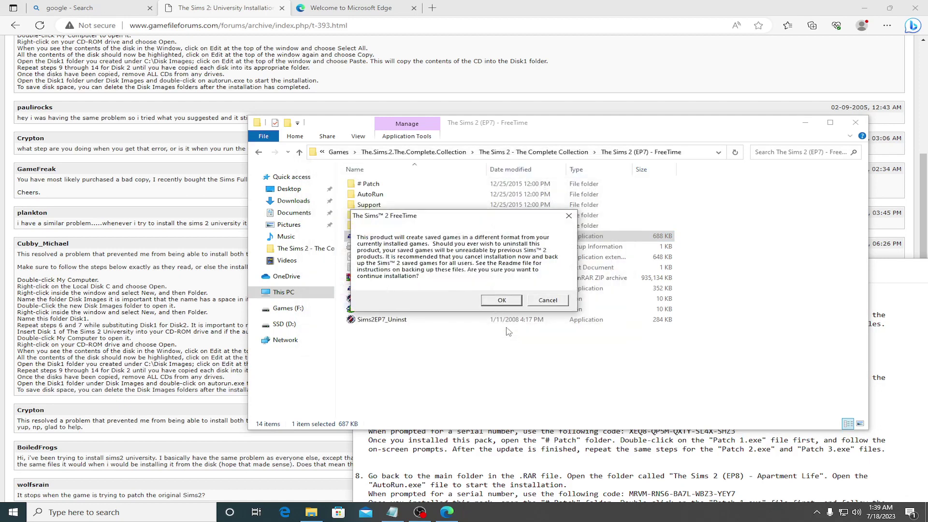
{"action": "left_click", "coordinate": [501, 300]}
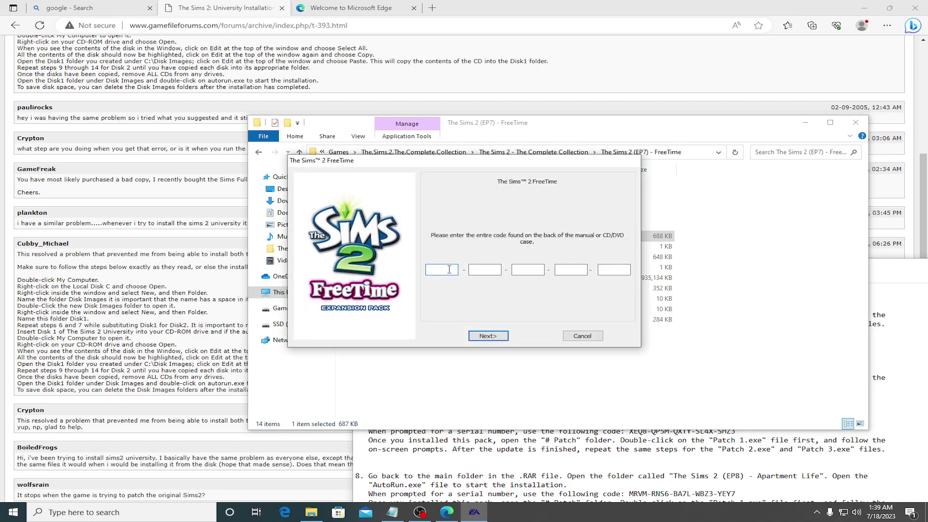
Step: Copy the first two FreeTime serial groups from the install notes into the code boxes
{"action": "left_click", "coordinate": [672, 449]}
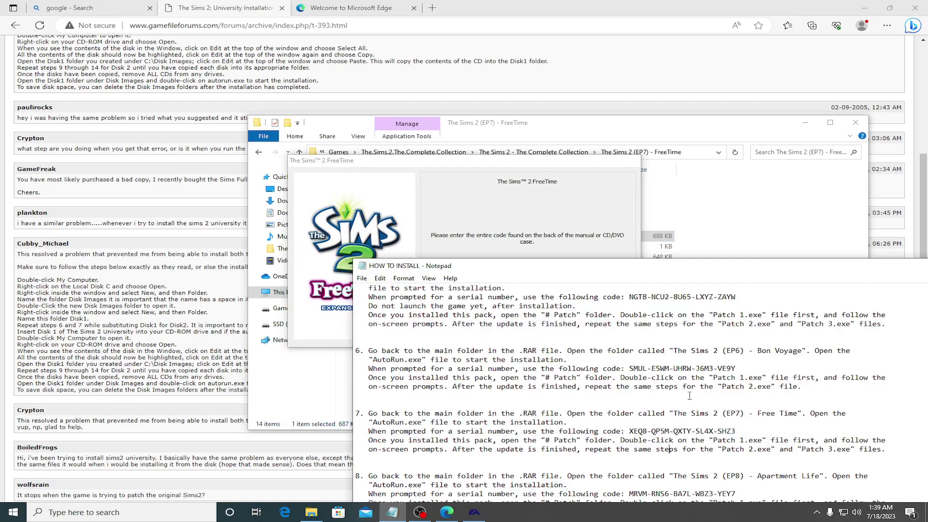
{"action": "scroll", "coordinate": [689, 395], "scroll_direction": "down", "scroll_amount": 3}
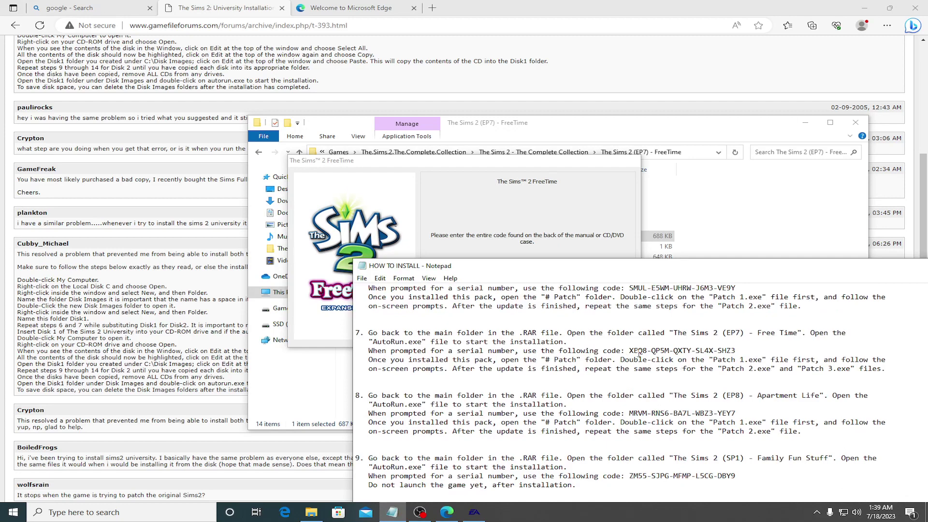
{"action": "left_click_drag", "start_coordinate": [630, 349], "coordinate": [641, 351]}
{"action": "key", "text": "ctrl+c"}
{"action": "left_click", "coordinate": [545, 228]}
{"action": "key", "text": "ctrl+v"}
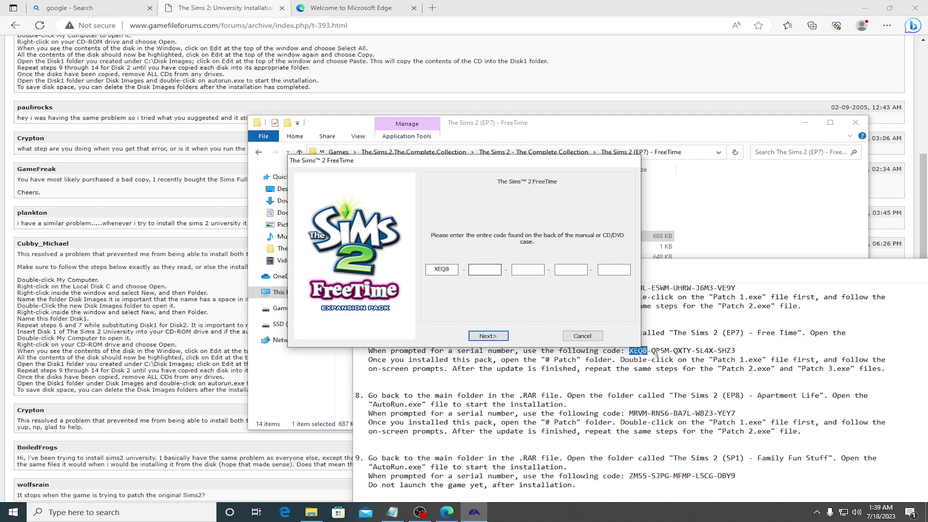
{"action": "left_click_drag", "start_coordinate": [652, 351], "coordinate": [666, 351]}
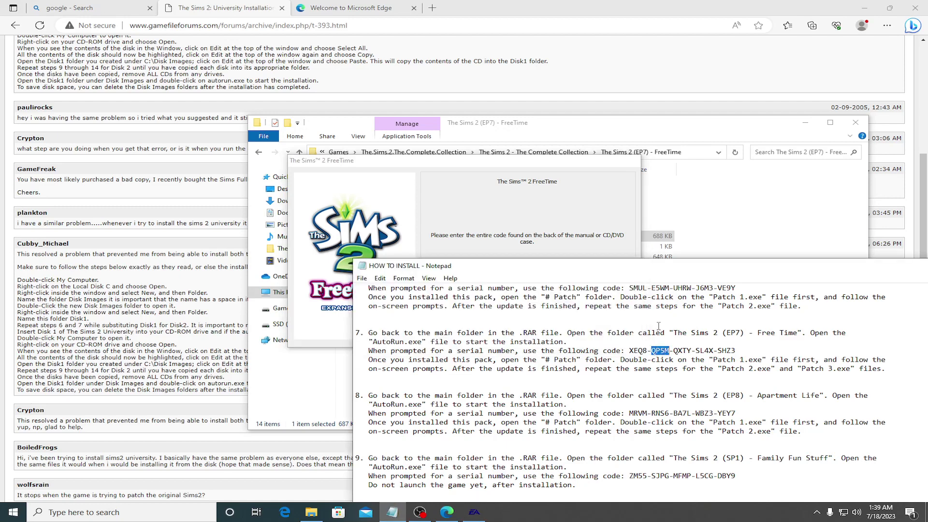
{"action": "key", "text": "ctrl+c"}
{"action": "left_click", "coordinate": [533, 224]}
{"action": "key", "text": "ctrl+v"}
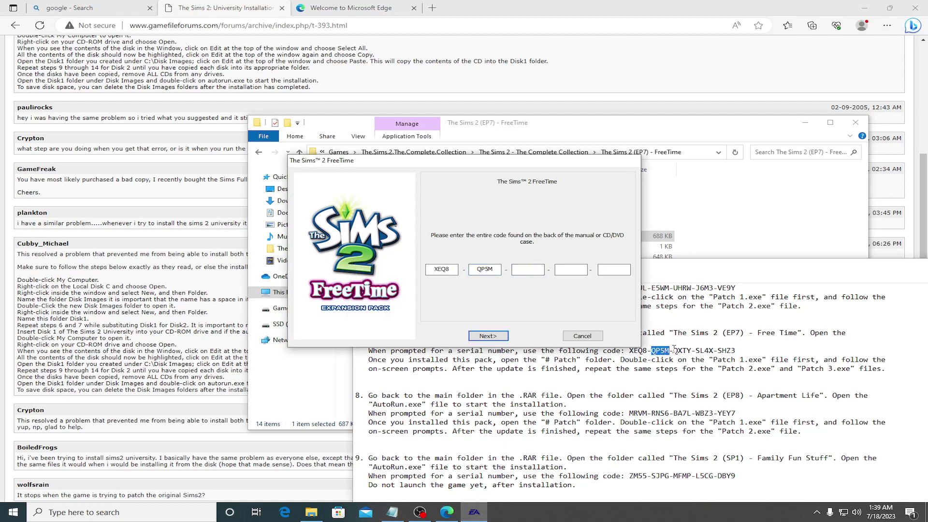
Step: Paste the remaining serial groups into the code boxes and submit the code
{"action": "left_click_drag", "start_coordinate": [674, 351], "coordinate": [690, 351]}
{"action": "key", "text": "ctrl+c"}
{"action": "left_click", "coordinate": [534, 228]}
{"action": "key", "text": "ctrl+v"}
{"action": "left_click_drag", "start_coordinate": [697, 351], "coordinate": [735, 351]}
{"action": "key", "text": "ctrl+c"}
{"action": "left_click", "coordinate": [588, 230]}
{"action": "key", "text": "ctrl+v"}
{"action": "key", "text": "ctrl+c"}
{"action": "left_click", "coordinate": [610, 256]}
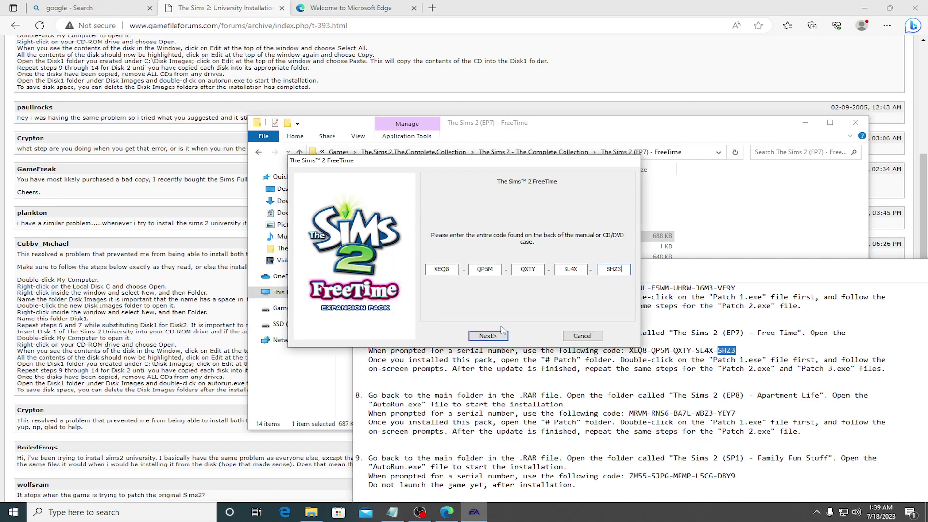
{"action": "left_click", "coordinate": [498, 335]}
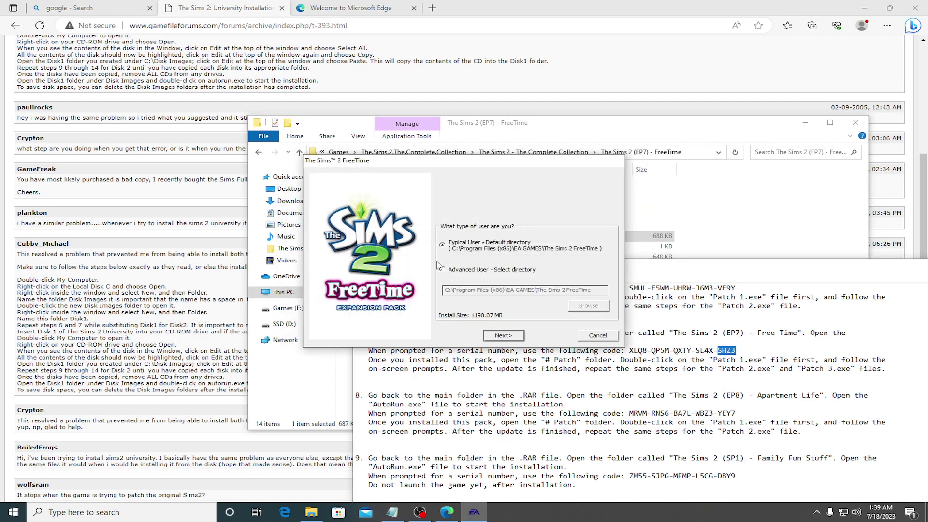
Step: Create a 'Free Time' folder under D:\Games\Sims 2 and set it as the install destination
{"action": "left_click", "coordinate": [441, 269]}
{"action": "left_click", "coordinate": [589, 306]}
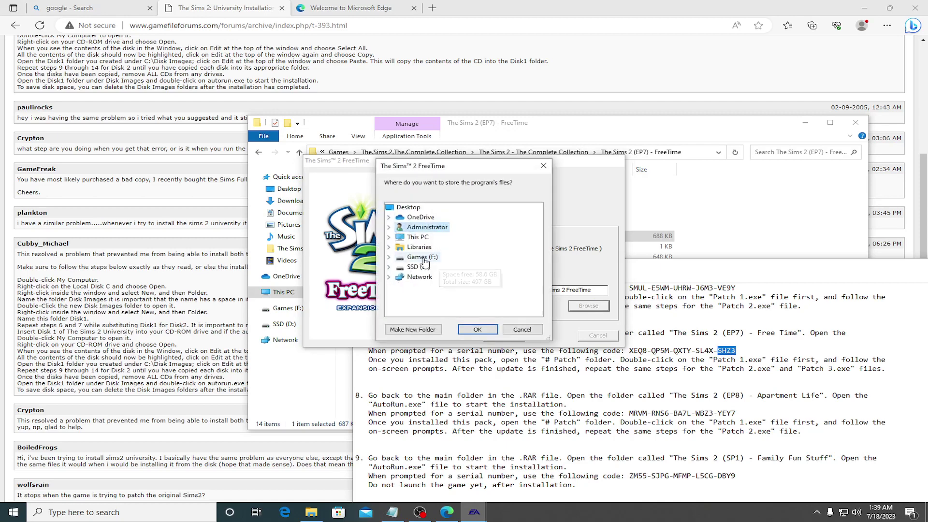
{"action": "double_click", "coordinate": [418, 267]}
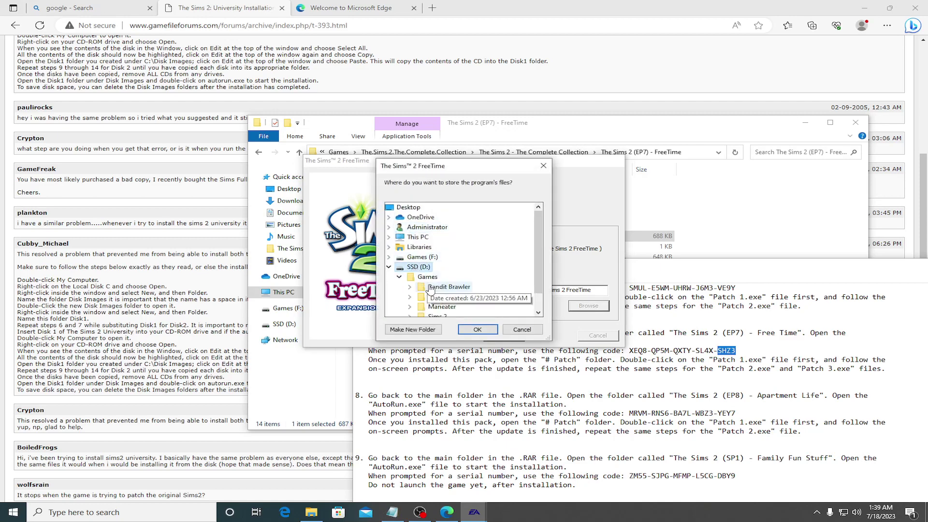
{"action": "scroll", "coordinate": [437, 295], "scroll_direction": "down", "scroll_amount": 1}
{"action": "double_click", "coordinate": [444, 296]}
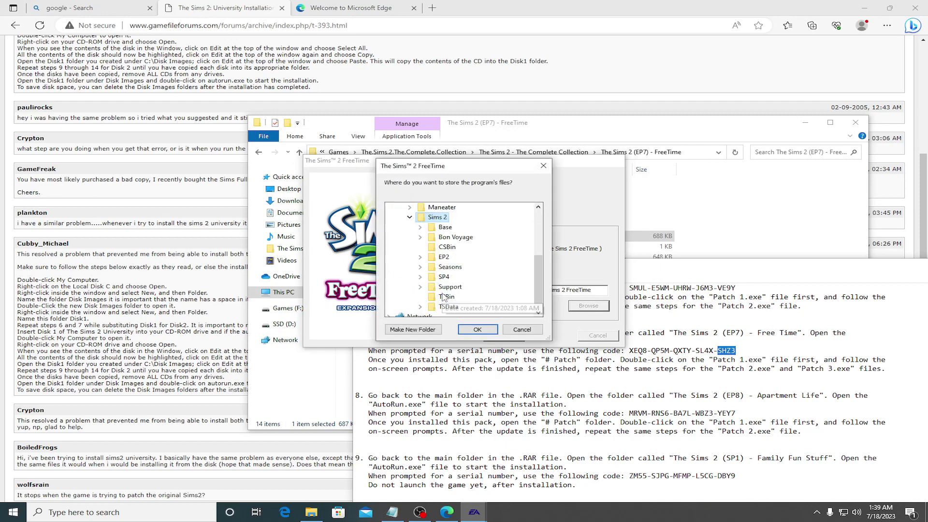
{"action": "right_click", "coordinate": [437, 217]}
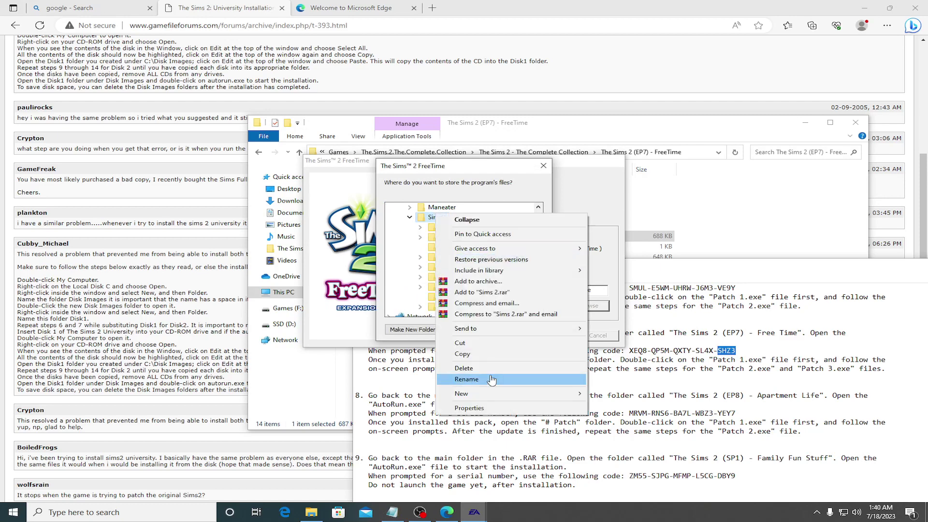
{"action": "mouse_move", "coordinate": [534, 394]}
{"action": "left_click", "coordinate": [610, 394]}
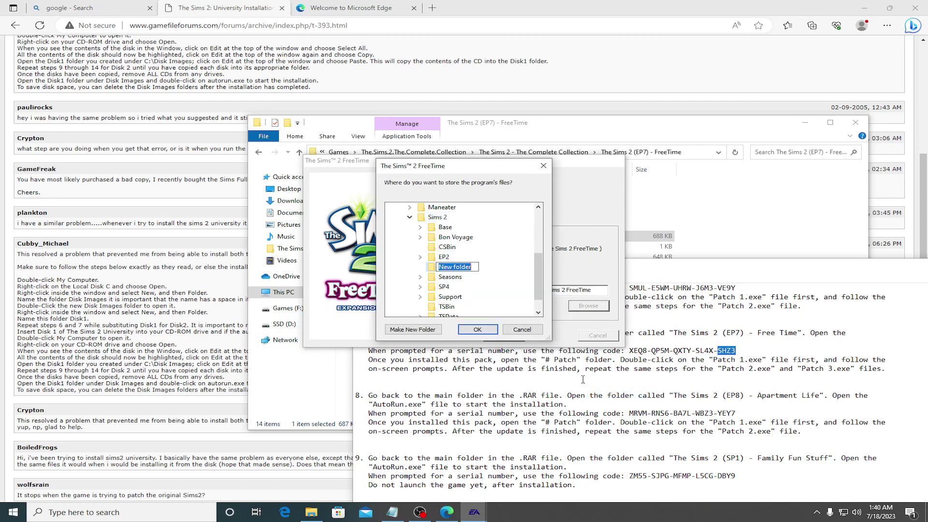
{"action": "type", "text": "Free Time"}
{"action": "key", "text": "Return"}
{"action": "left_click", "coordinate": [478, 329]}
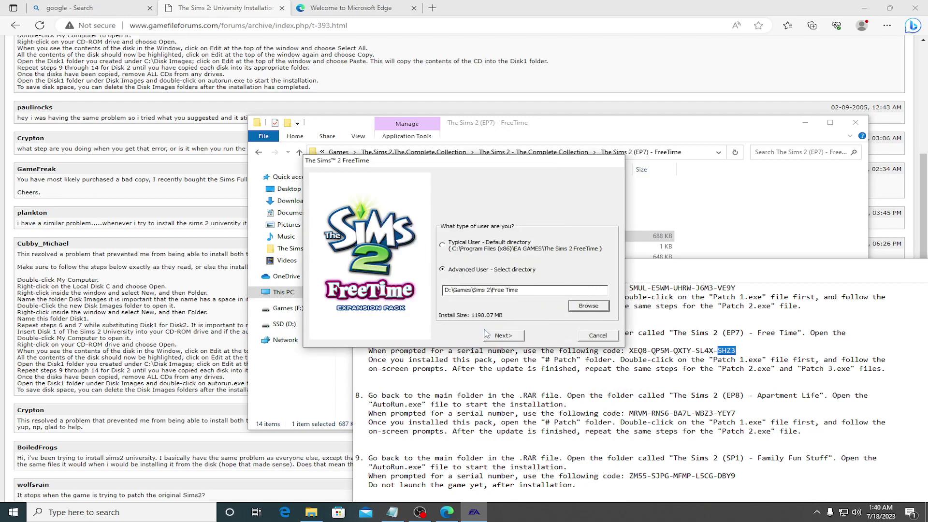
{"action": "left_click", "coordinate": [503, 335]}
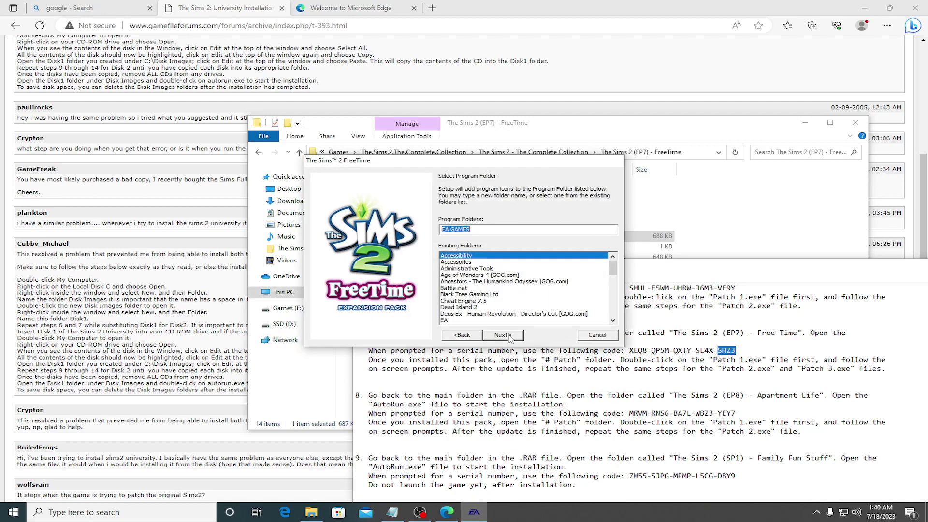
Step: Accept the default program folder, decline online registration, and finish the FreeTime install
{"action": "left_click", "coordinate": [504, 335]}
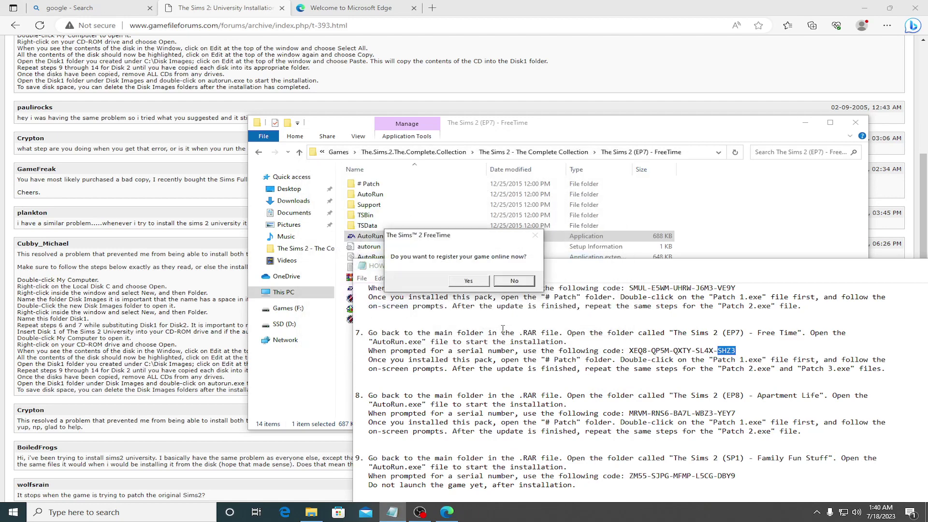
{"action": "left_click", "coordinate": [508, 281]}
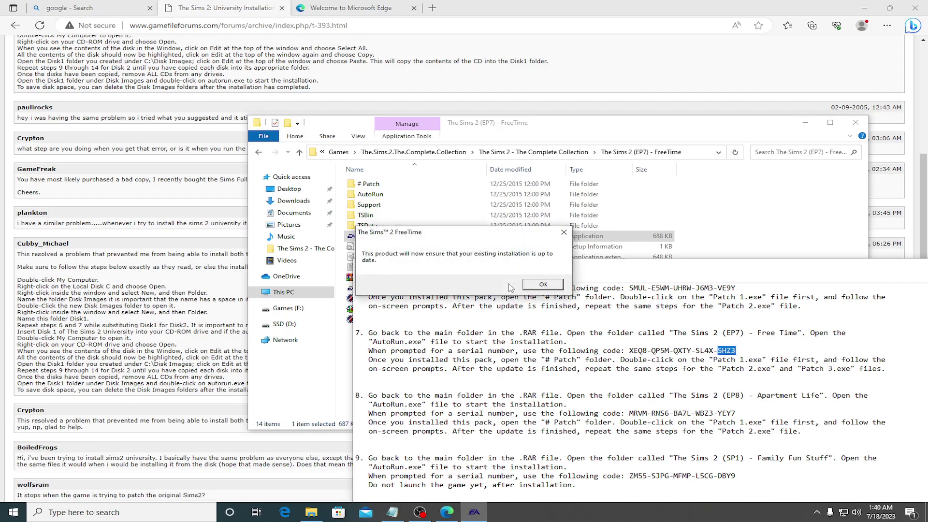
{"action": "left_click", "coordinate": [544, 286]}
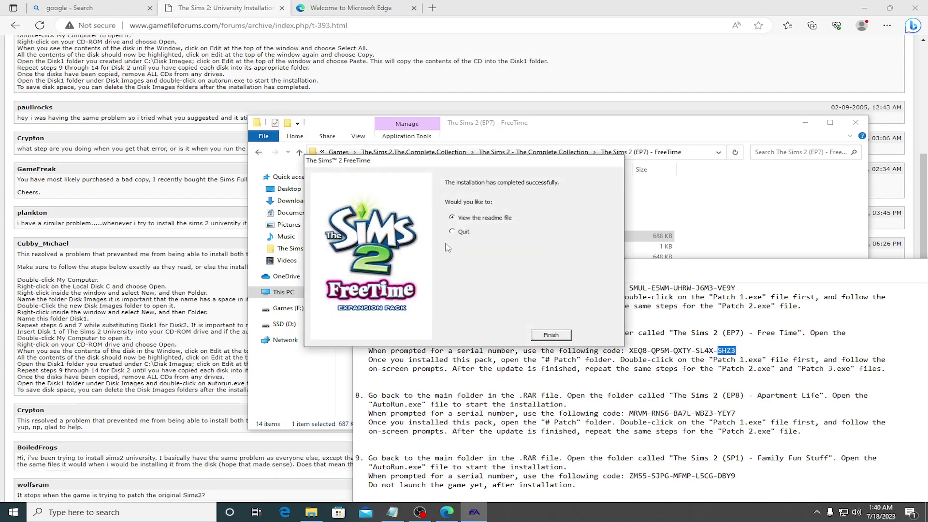
{"action": "left_click", "coordinate": [551, 335]}
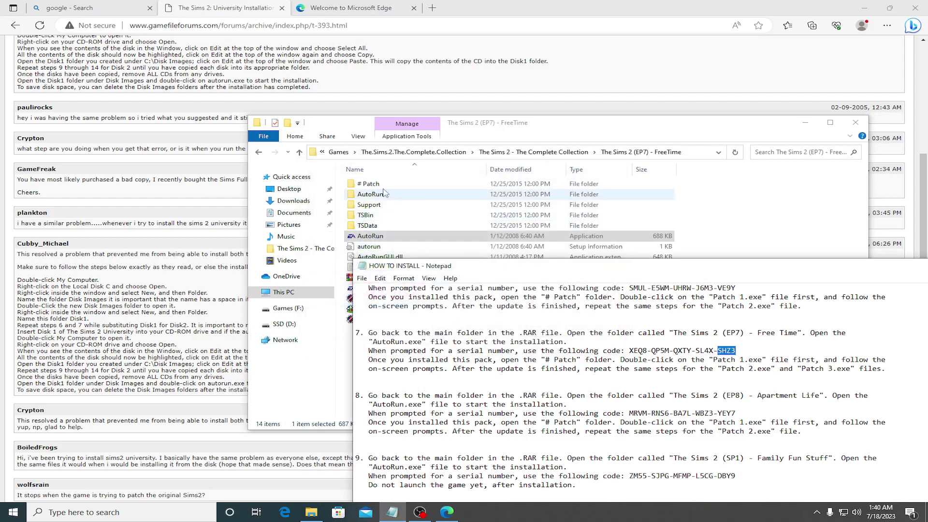
Step: Open FreeTime's # Patch folder and apply Patch 1 and Patch 2
{"action": "double_click", "coordinate": [379, 185]}
{"action": "double_click", "coordinate": [379, 185]}
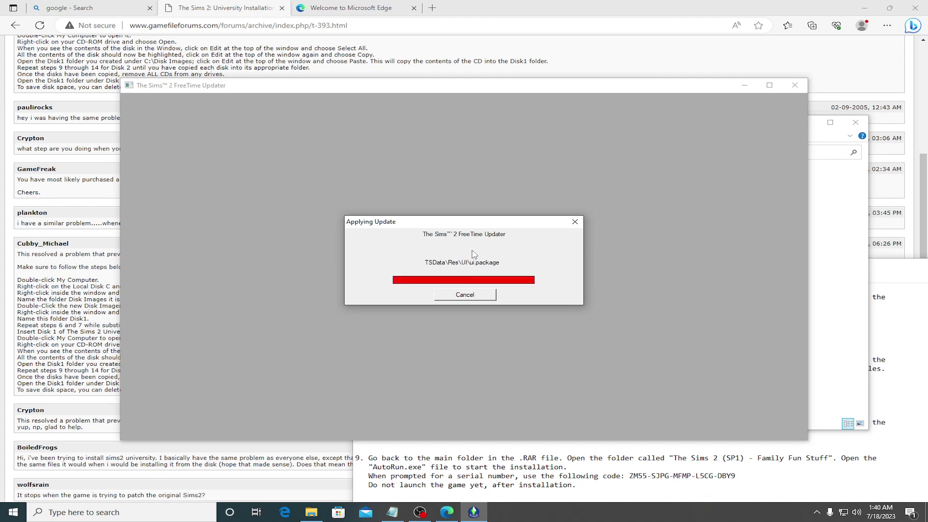
{"action": "left_click", "coordinate": [521, 285]}
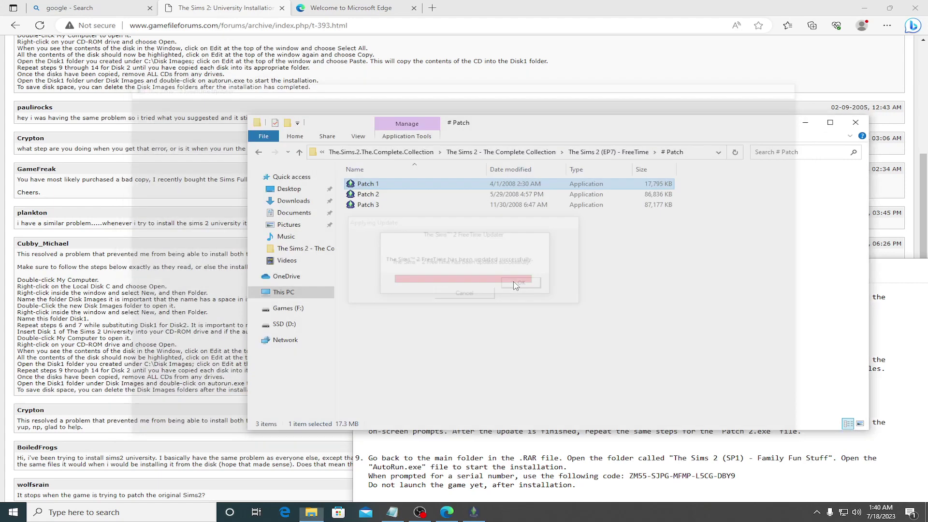
{"action": "double_click", "coordinate": [377, 195]}
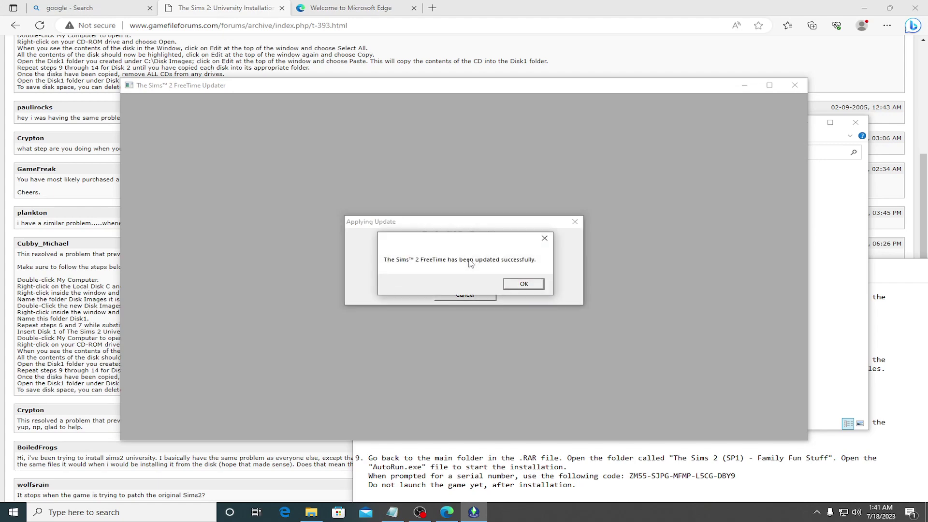
{"action": "left_click", "coordinate": [528, 287]}
Step: Apply FreeTime Patch 3, then return to The Sims 2 - The Complete Collection folder
{"action": "double_click", "coordinate": [369, 205]}
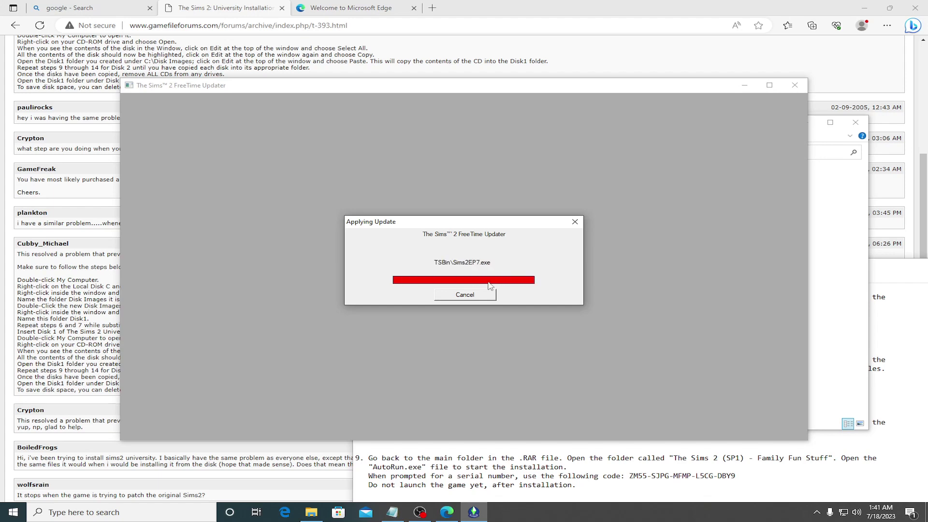
{"action": "left_click", "coordinate": [516, 286]}
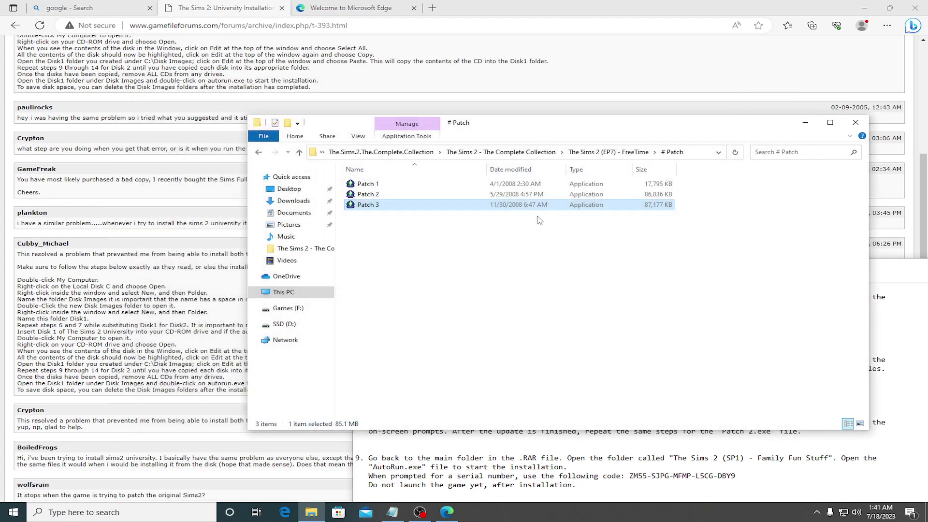
{"action": "left_click", "coordinate": [259, 152]}
{"action": "left_click", "coordinate": [258, 151]}
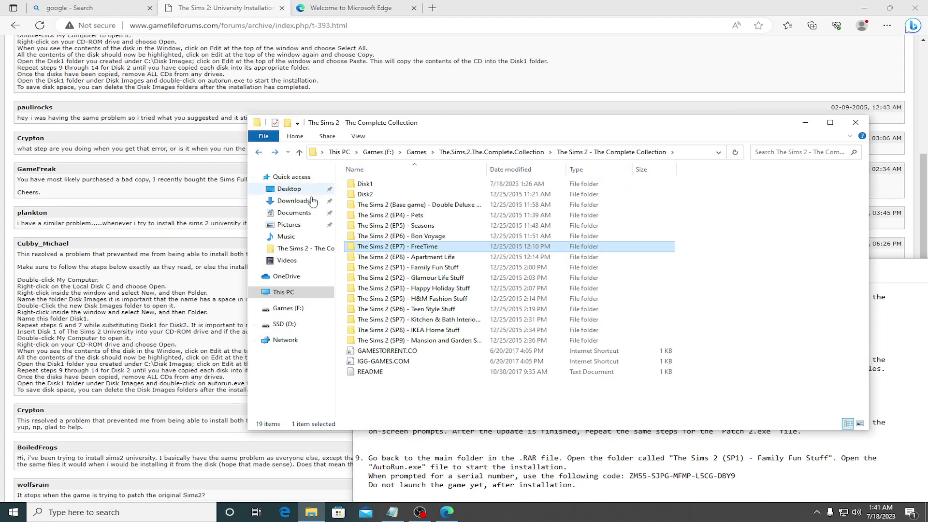
Step: Launch the Apartment Life AutoRun setup in English, accept the licence and dismiss the saved-games warning
{"action": "double_click", "coordinate": [421, 258]}
{"action": "double_click", "coordinate": [369, 237]}
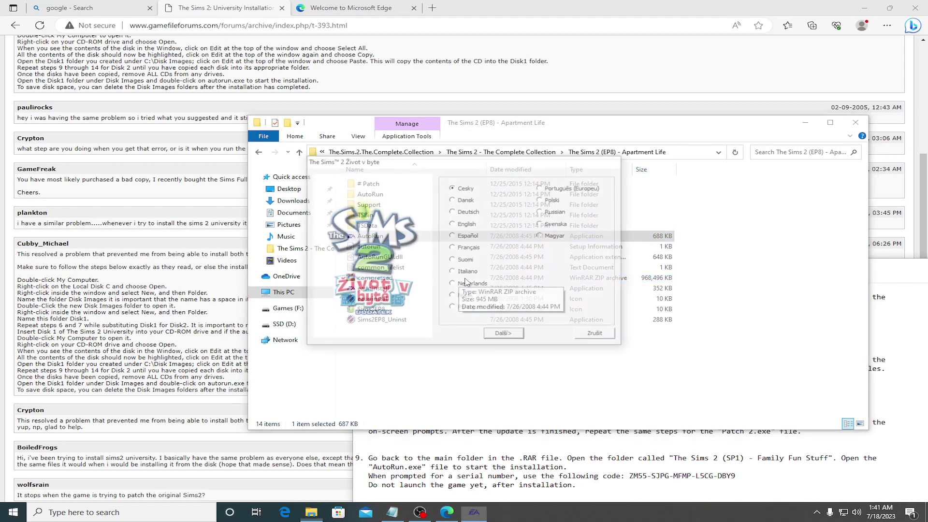
{"action": "left_click", "coordinate": [454, 223]}
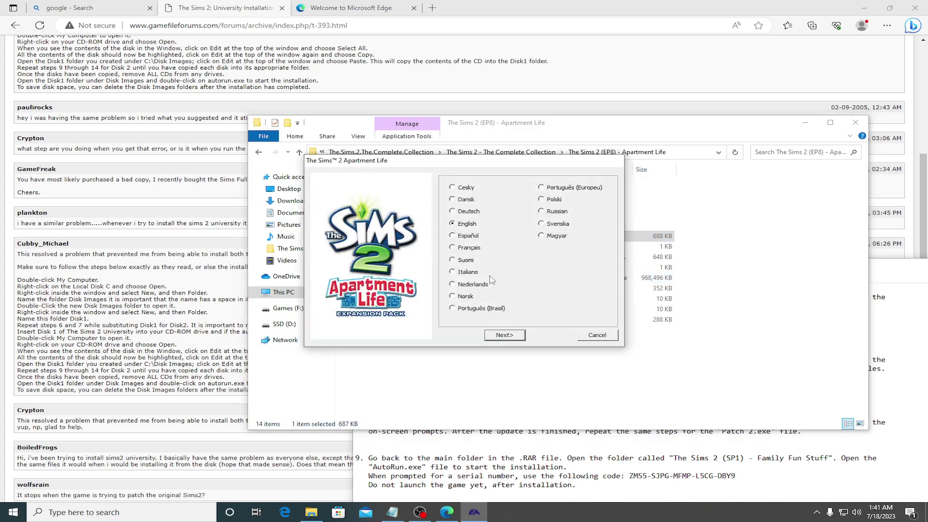
{"action": "left_click", "coordinate": [505, 336]}
{"action": "key", "text": "Return"}
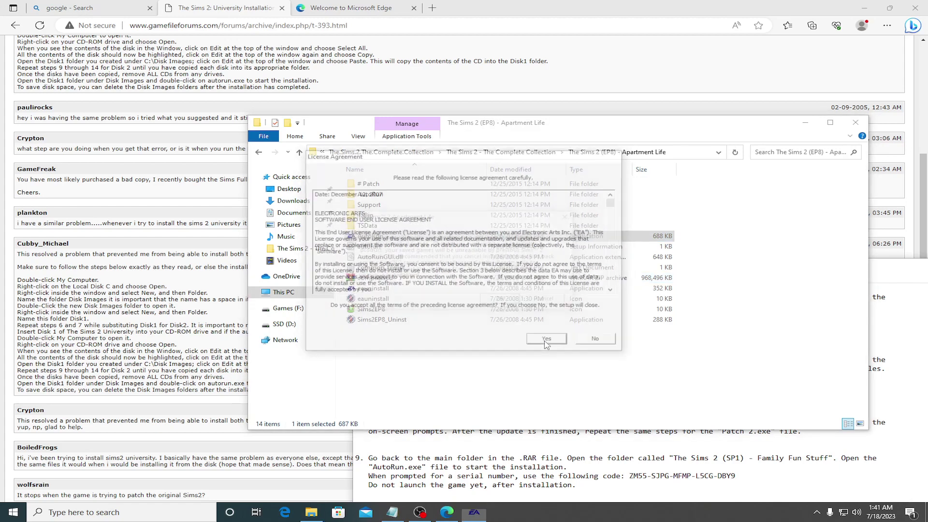
{"action": "left_click", "coordinate": [502, 301]}
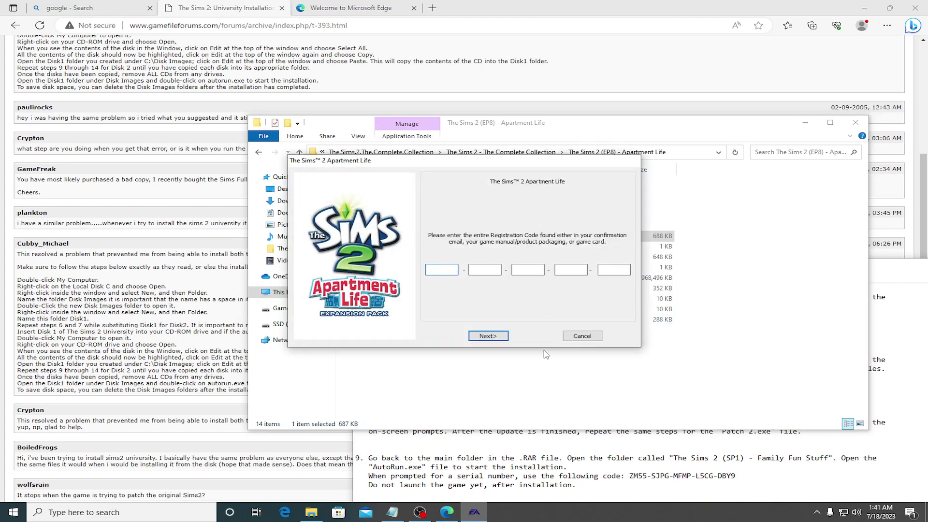
Step: Copy the first two serial-code groups from the install notes into the registration boxes
{"action": "left_click", "coordinate": [538, 388]}
{"action": "left_click", "coordinate": [624, 467]}
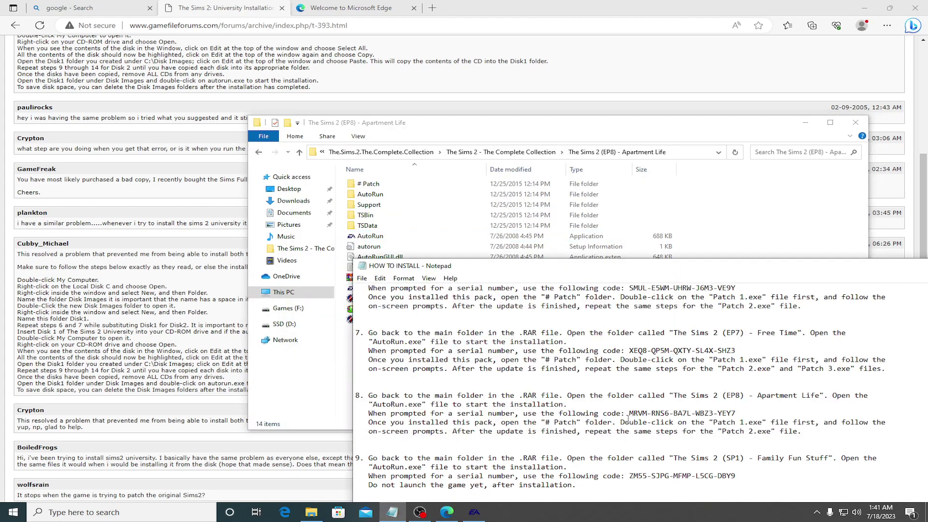
{"action": "scroll", "coordinate": [624, 416], "scroll_direction": "down", "scroll_amount": 1}
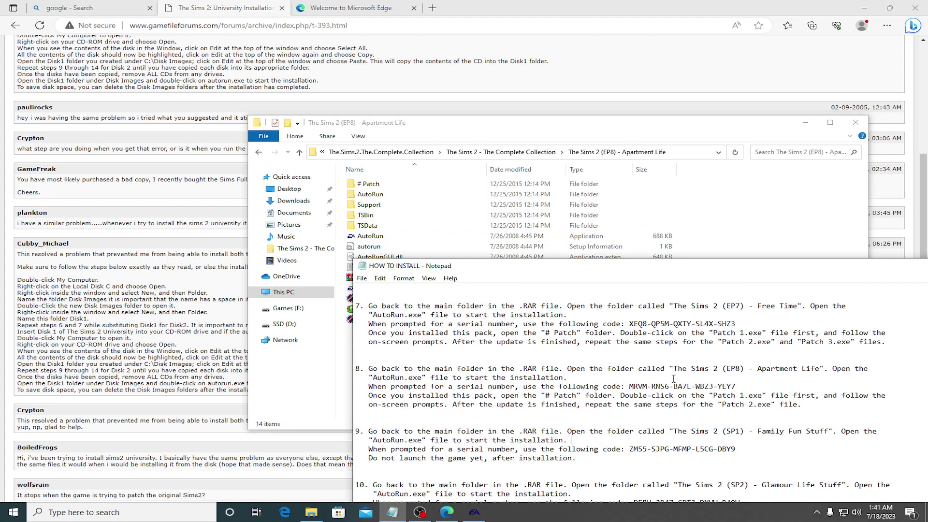
{"action": "left_click_drag", "start_coordinate": [630, 387], "coordinate": [643, 389]}
{"action": "left_click", "coordinate": [474, 512]}
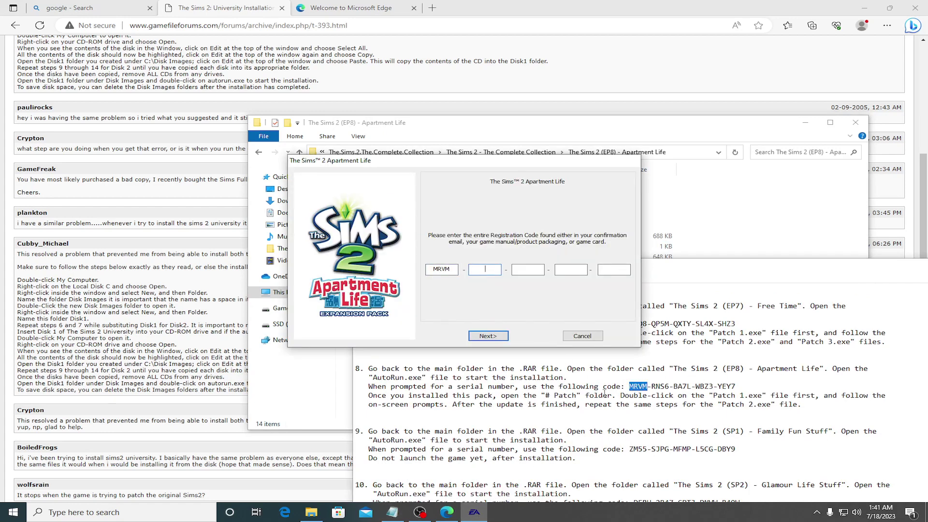
{"action": "left_click_drag", "start_coordinate": [651, 387], "coordinate": [669, 387]}
{"action": "key", "text": "ctrl+c"}
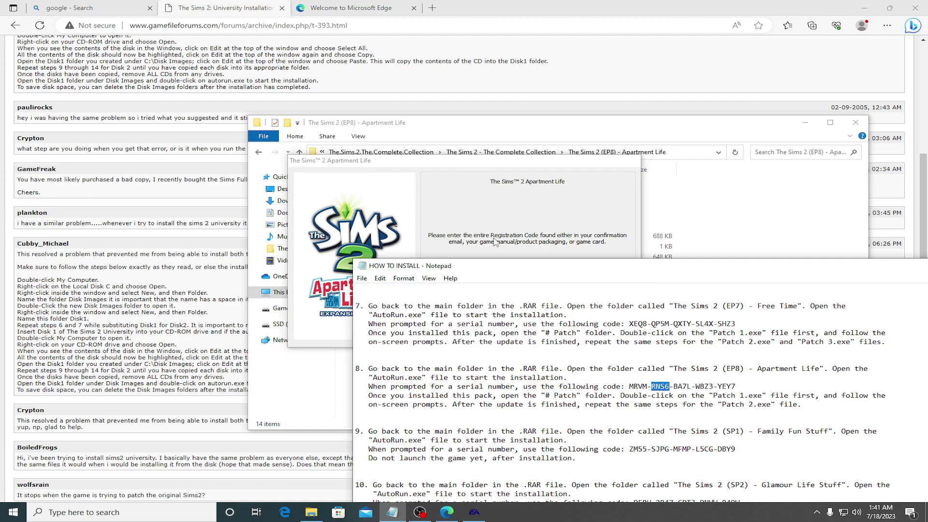
{"action": "left_click", "coordinate": [495, 240]}
{"action": "key", "text": "ctrl+v"}
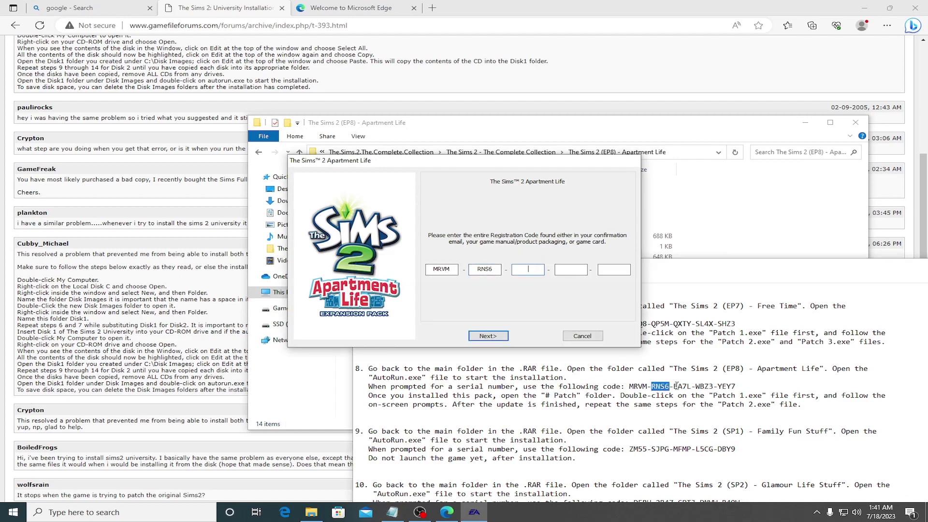
Step: Copy the third serial-code group from the notes into the registration form
{"action": "left_click_drag", "start_coordinate": [675, 386], "coordinate": [690, 387]}
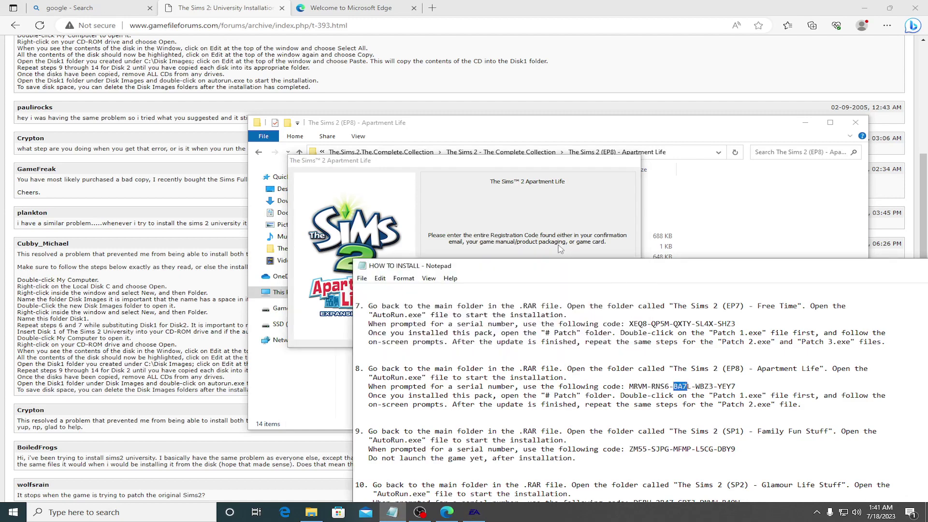
{"action": "left_click", "coordinate": [675, 387]}
{"action": "left_click_drag", "start_coordinate": [675, 387], "coordinate": [693, 387]}
{"action": "key", "text": "ctrl+c"}
{"action": "left_click", "coordinate": [575, 231]}
{"action": "key", "text": "ctrl+v"}
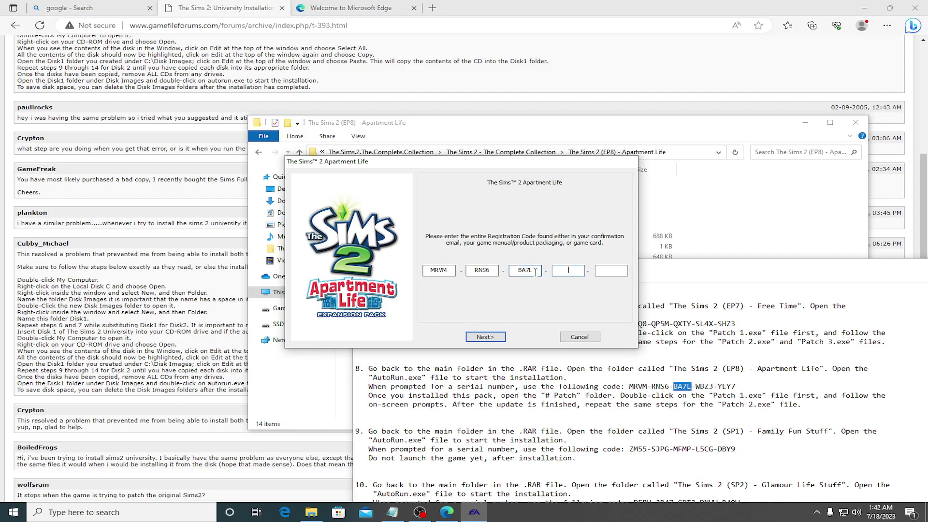
Step: Paste the fourth and last serial-code groups and submit the registration code
{"action": "left_click", "coordinate": [696, 386]}
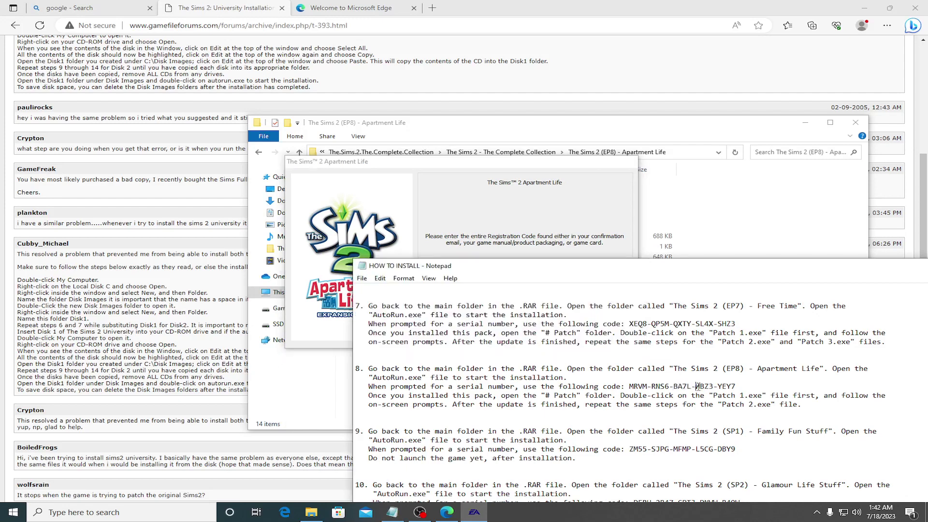
{"action": "left_click_drag", "start_coordinate": [696, 387], "coordinate": [711, 387]}
{"action": "key", "text": "ctrl+c"}
{"action": "left_click", "coordinate": [575, 248]}
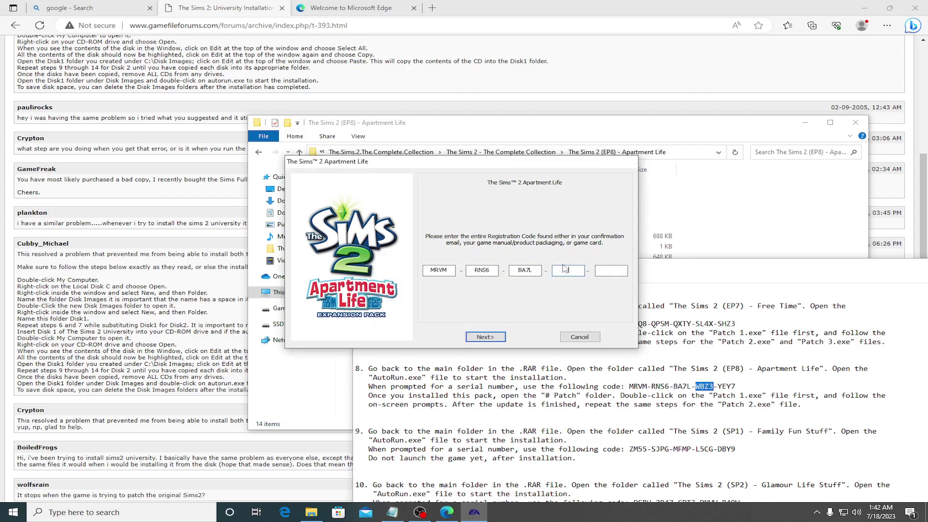
{"action": "key", "text": "ctrl+v"}
{"action": "left_click", "coordinate": [719, 387]}
{"action": "left_click_drag", "start_coordinate": [718, 387], "coordinate": [733, 386]}
{"action": "left_click", "coordinate": [594, 248]}
{"action": "key", "text": "ctrl+v"}
{"action": "left_click", "coordinate": [481, 337]}
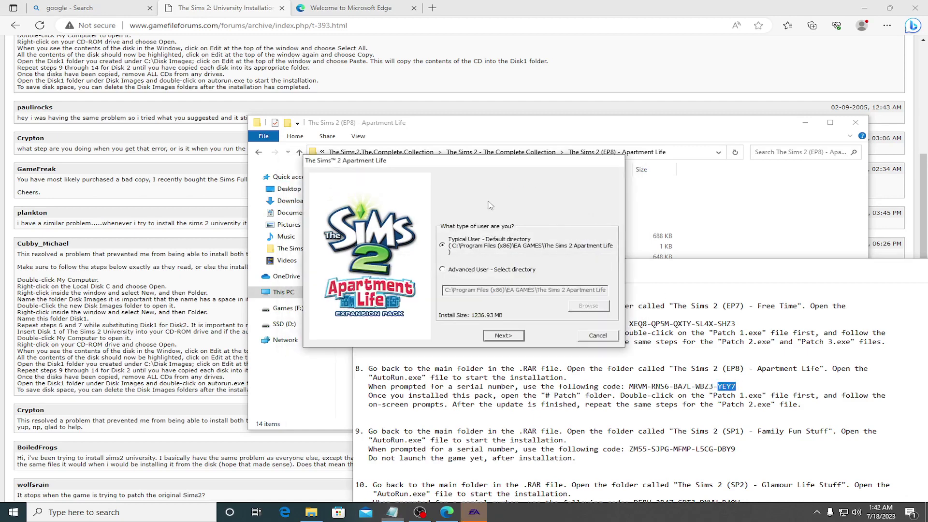
Step: As Advanced User, set the install folder to a new D:\Games\Sims 2\Apartment Life folder
{"action": "left_click", "coordinate": [453, 273]}
{"action": "left_click", "coordinate": [589, 306]}
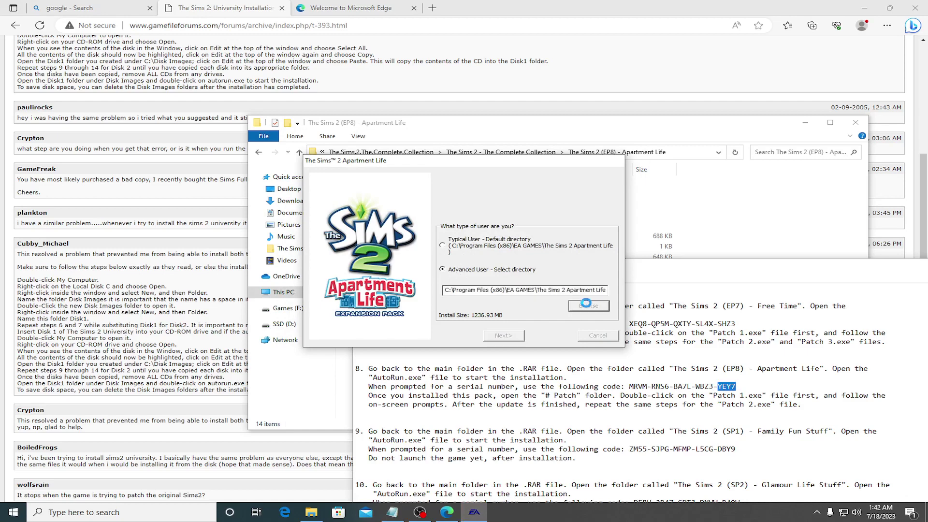
{"action": "left_click", "coordinate": [419, 267]}
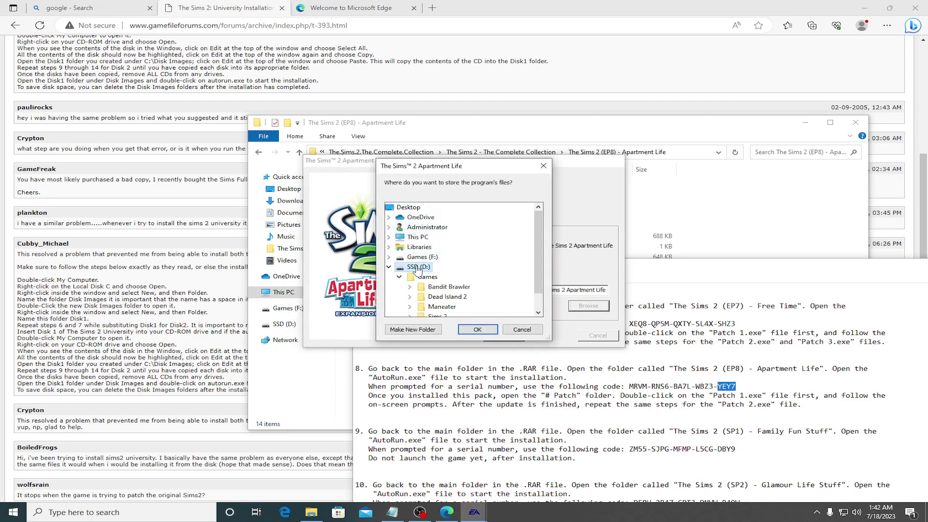
{"action": "left_click", "coordinate": [426, 277]}
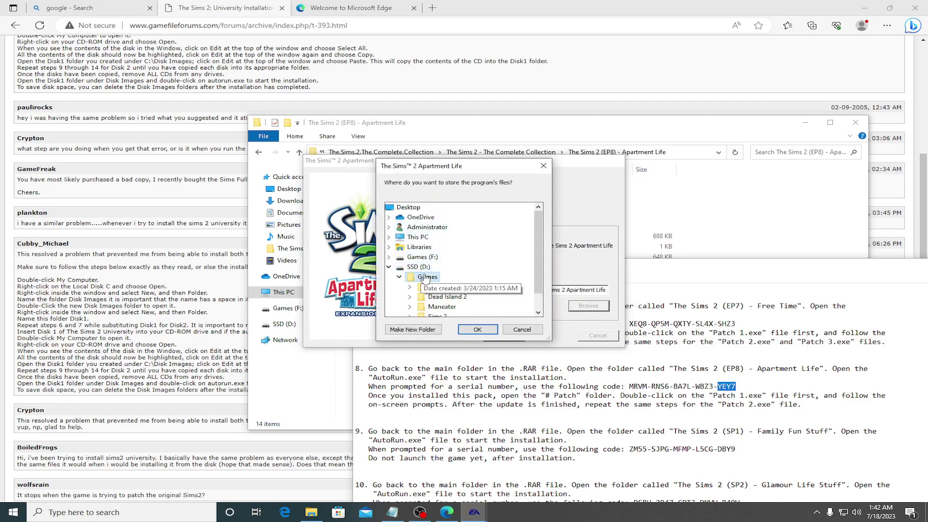
{"action": "scroll", "coordinate": [450, 304], "scroll_direction": "down", "scroll_amount": 1}
{"action": "left_click", "coordinate": [448, 307]}
{"action": "left_click", "coordinate": [414, 329]}
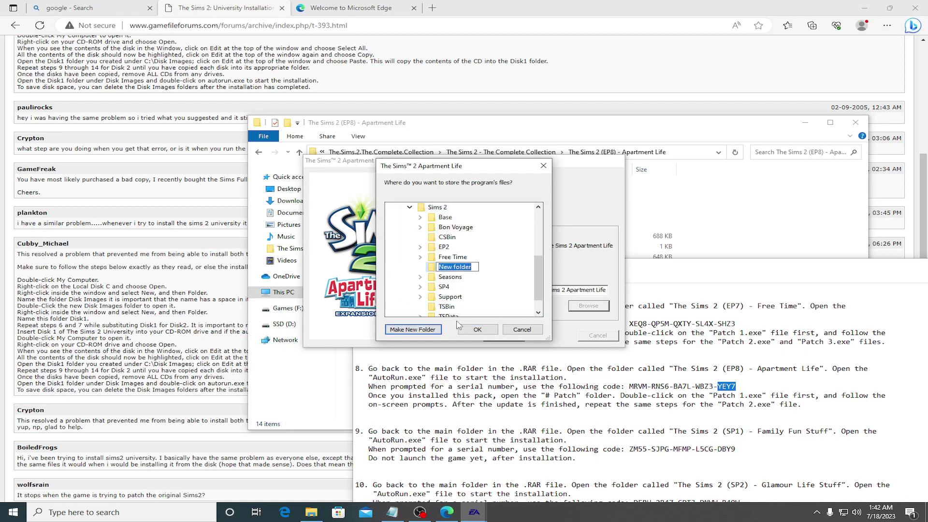
{"action": "type", "text": "Apartment Lif"}
{"action": "type", "text": "e"}
{"action": "key", "text": "Return"}
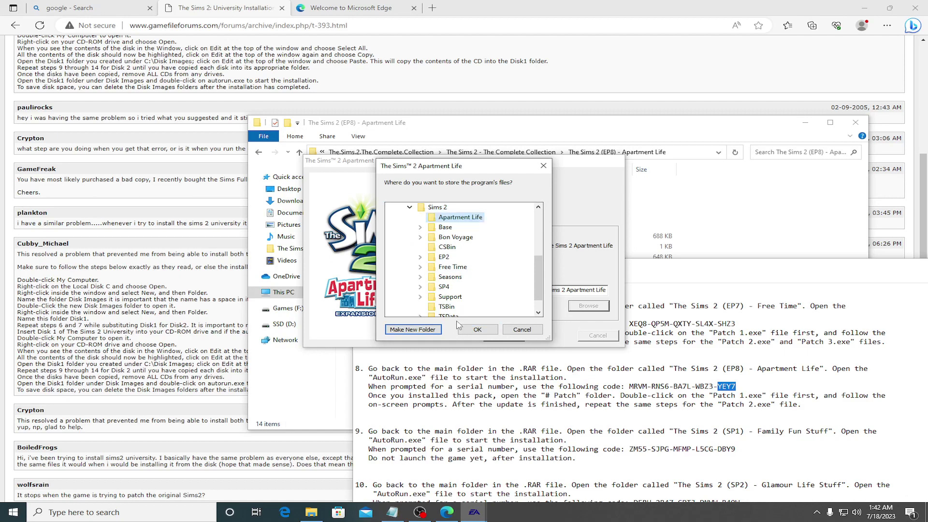
{"action": "left_click", "coordinate": [477, 330]}
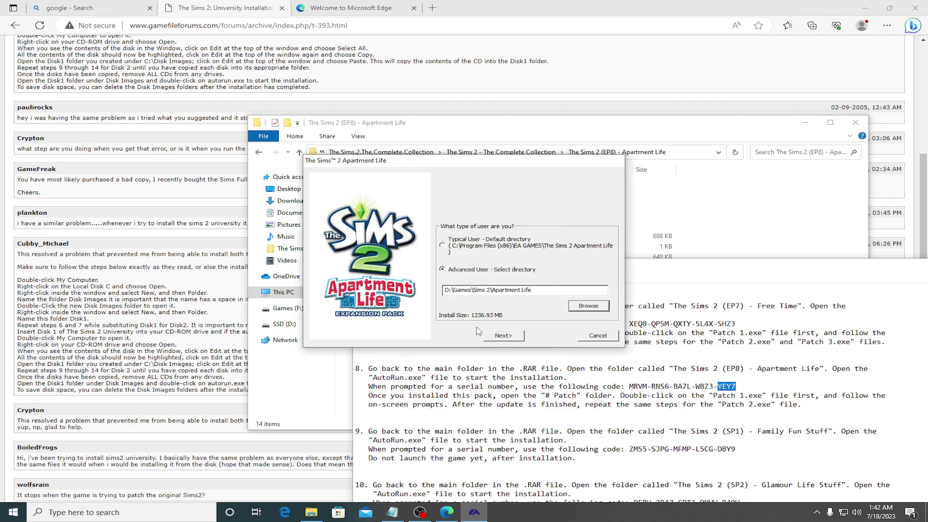
Step: Start the installation from the summary page and decline online registration
{"action": "left_click", "coordinate": [504, 336]}
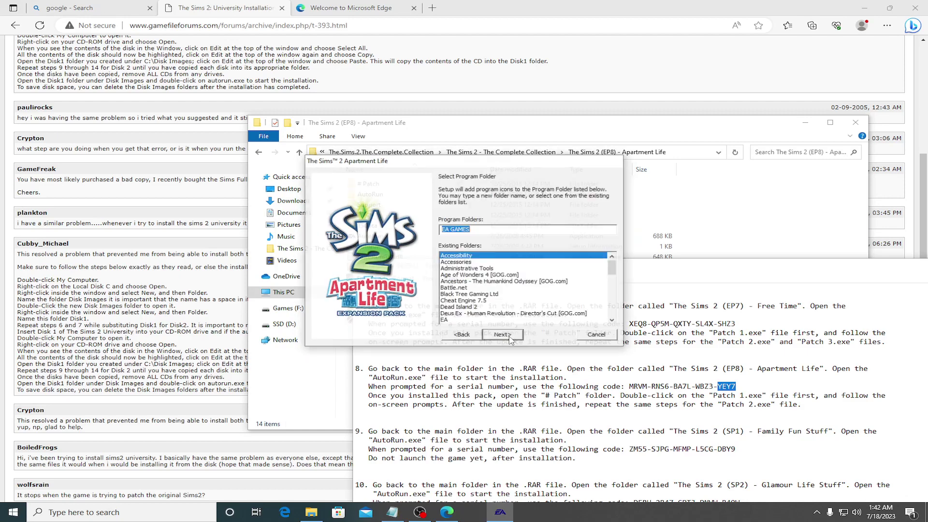
{"action": "left_click", "coordinate": [504, 335]}
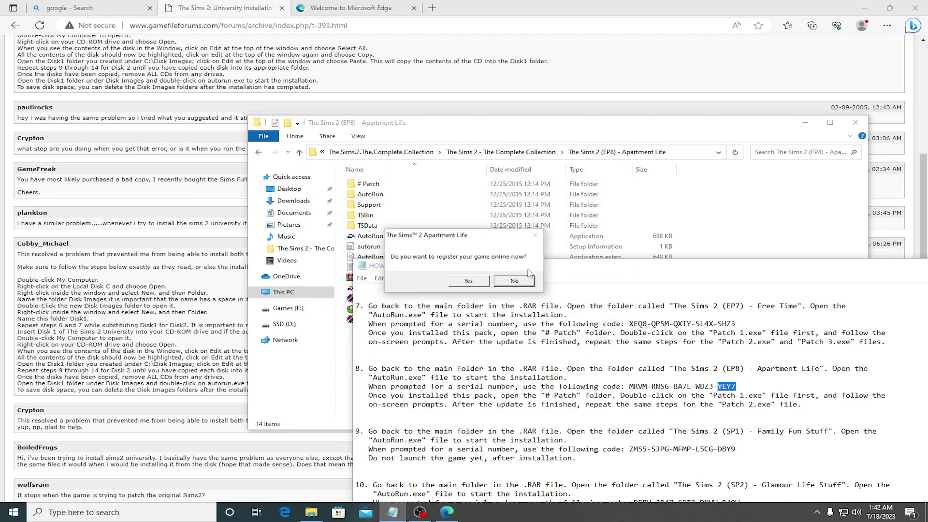
{"action": "left_click", "coordinate": [522, 281]}
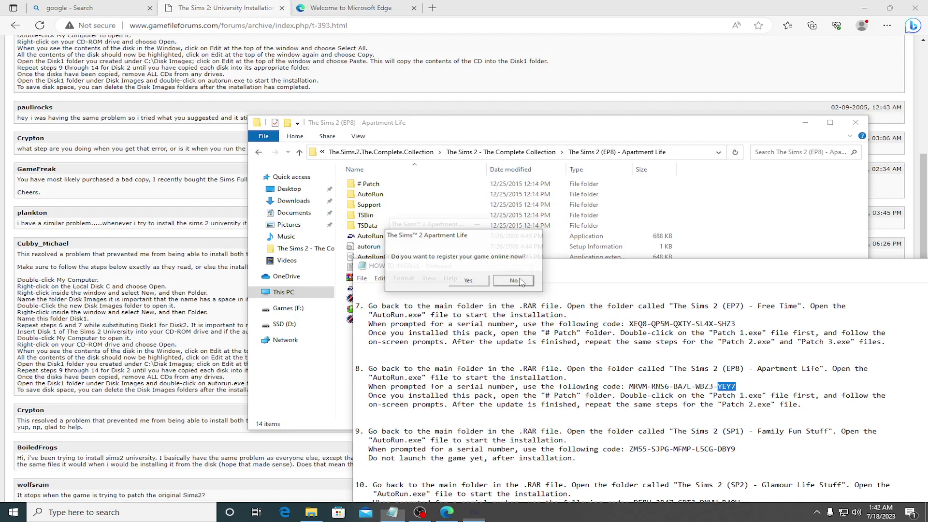
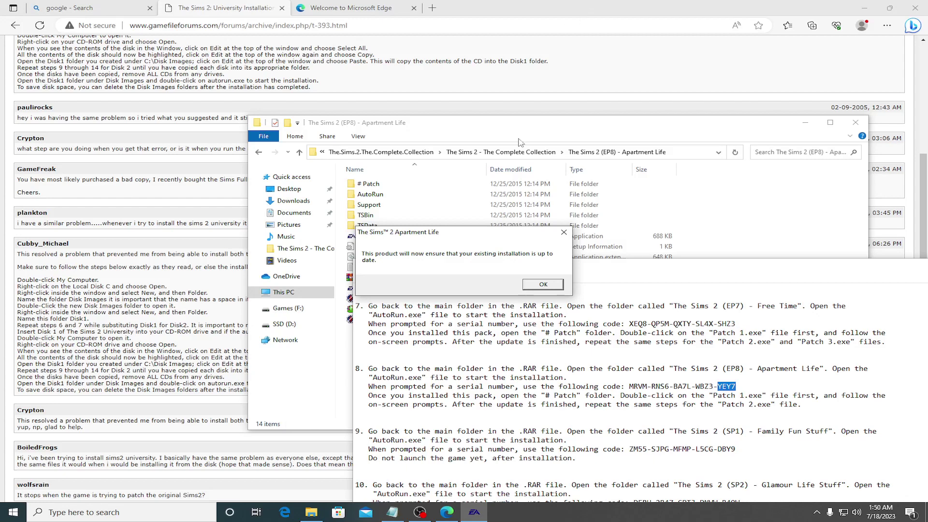
Step: Close the finished Apartment Life installer and run Patch 1 from the # Patch folder
{"action": "left_click", "coordinate": [541, 284]}
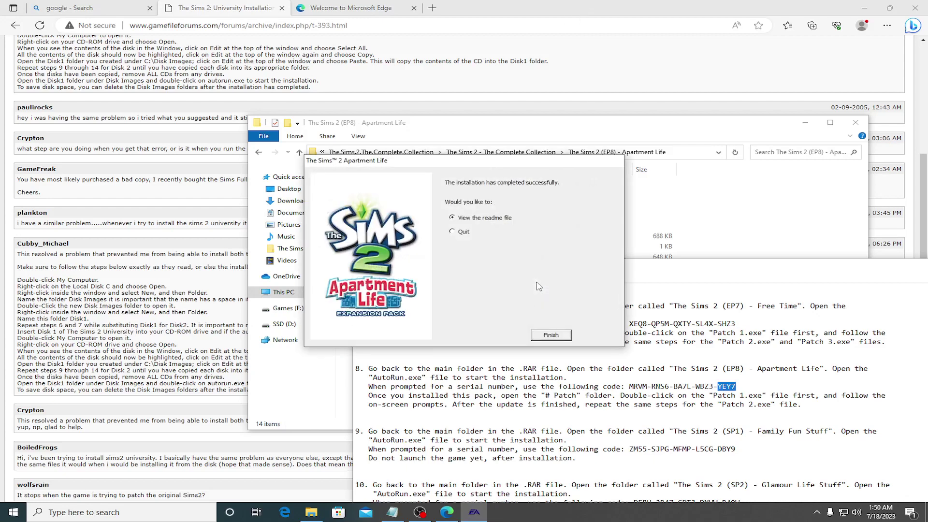
{"action": "left_click", "coordinate": [555, 334]}
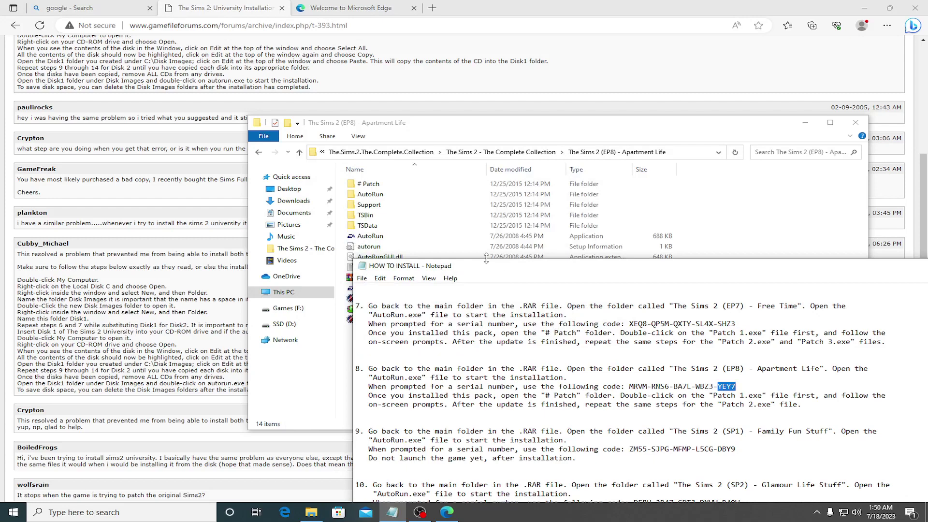
{"action": "double_click", "coordinate": [370, 183]}
{"action": "left_click", "coordinate": [378, 188]}
{"action": "double_click", "coordinate": [377, 188]}
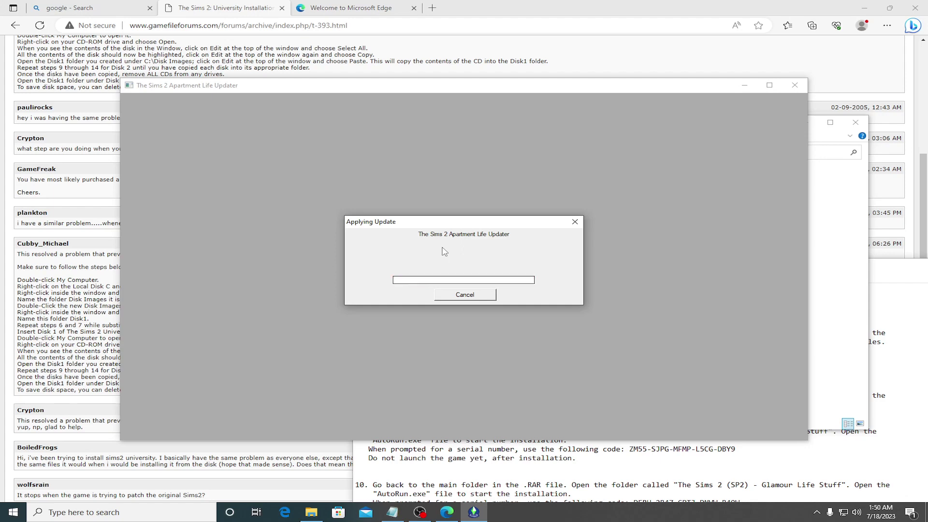
Step: After Patch 1 succeeds, apply Patch 2, then return to the Complete Collection folder
{"action": "left_click", "coordinate": [541, 286]}
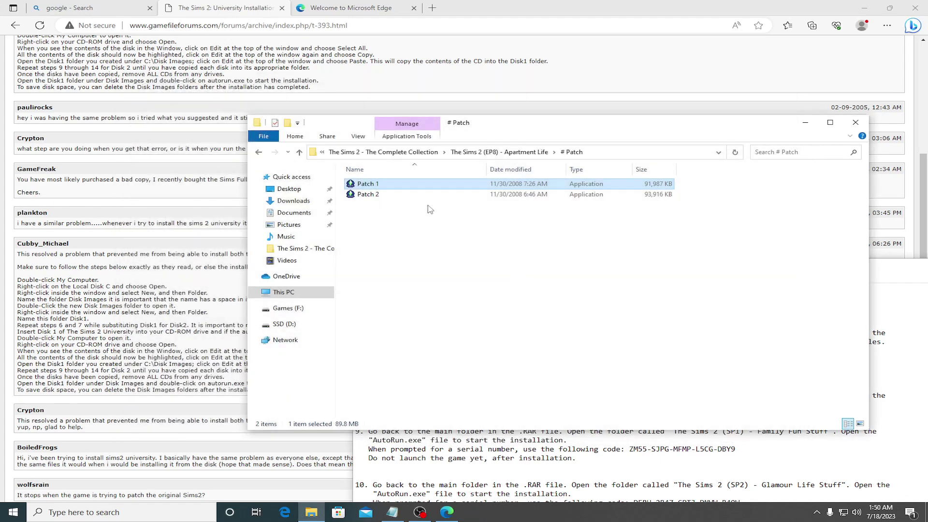
{"action": "double_click", "coordinate": [380, 195]}
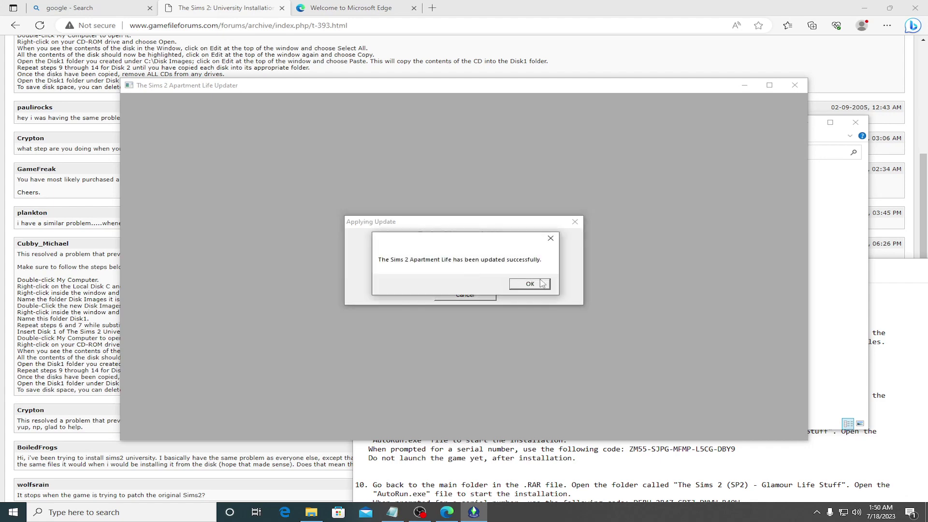
{"action": "left_click", "coordinate": [534, 283]}
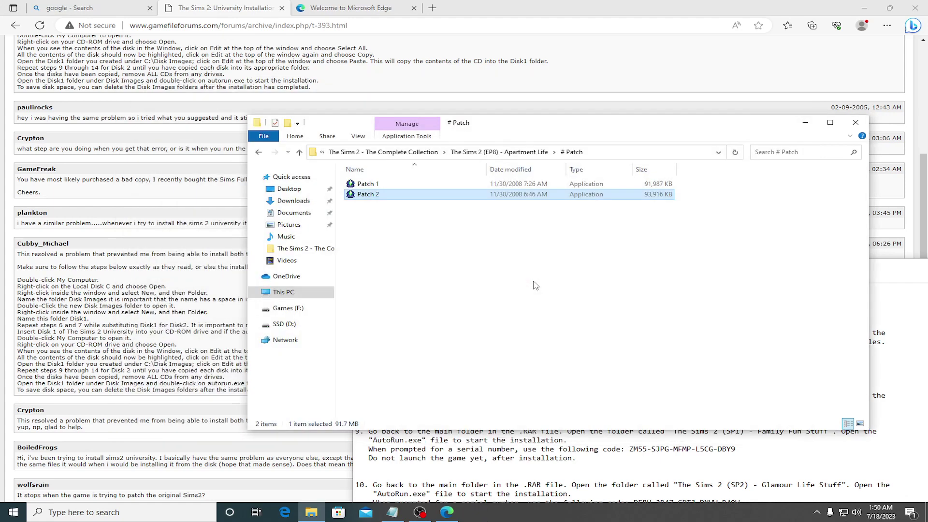
{"action": "left_click", "coordinate": [258, 153]}
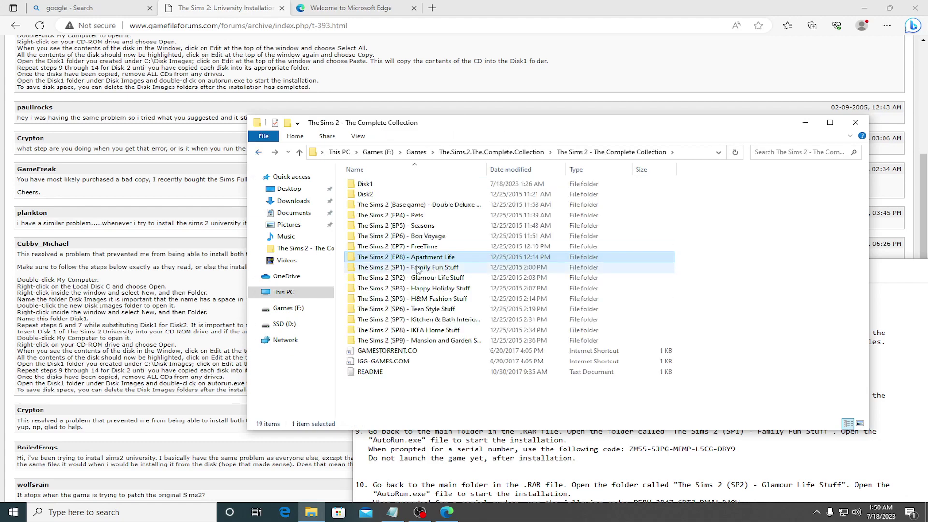
Step: Try the Family Fun Stuff installer, quit at the insert-disk-1 prompt, and go back
{"action": "double_click", "coordinate": [419, 269]}
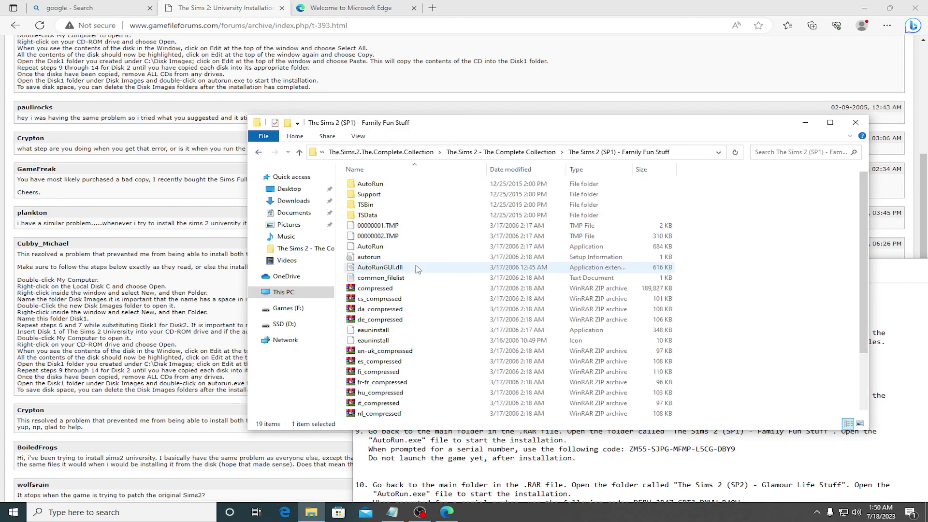
{"action": "double_click", "coordinate": [368, 247]}
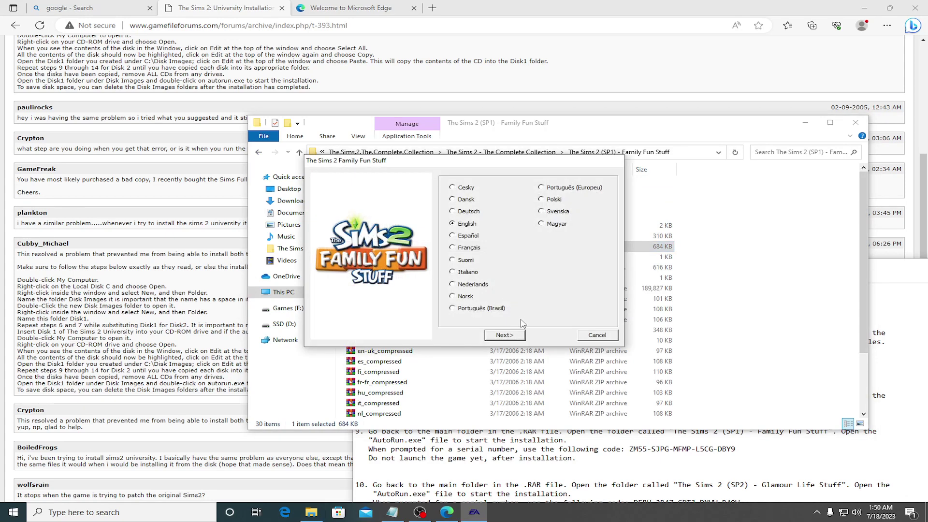
{"action": "left_click", "coordinate": [505, 336]}
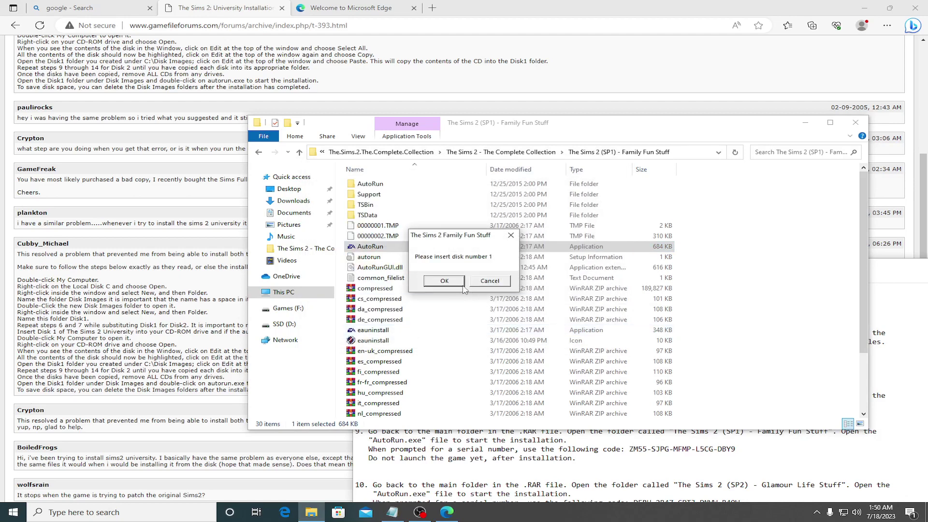
{"action": "left_click", "coordinate": [478, 280]}
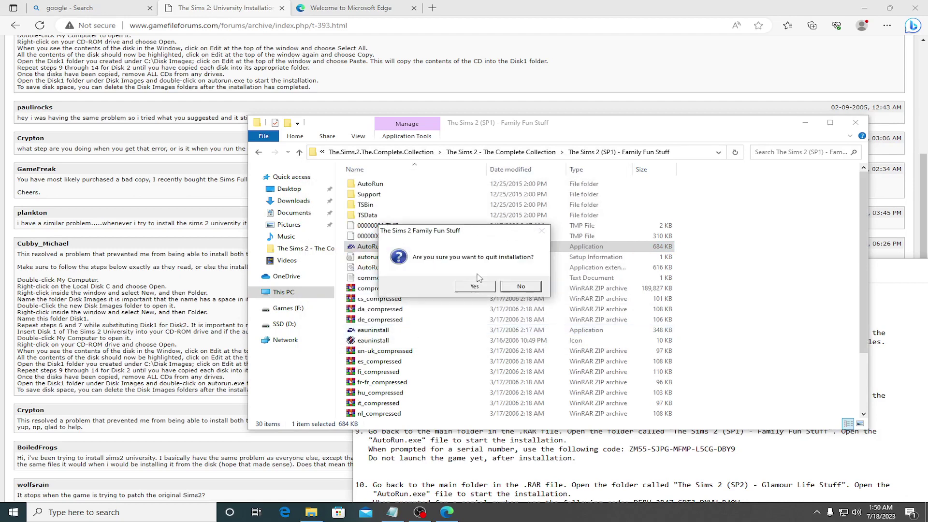
{"action": "left_click", "coordinate": [490, 286]}
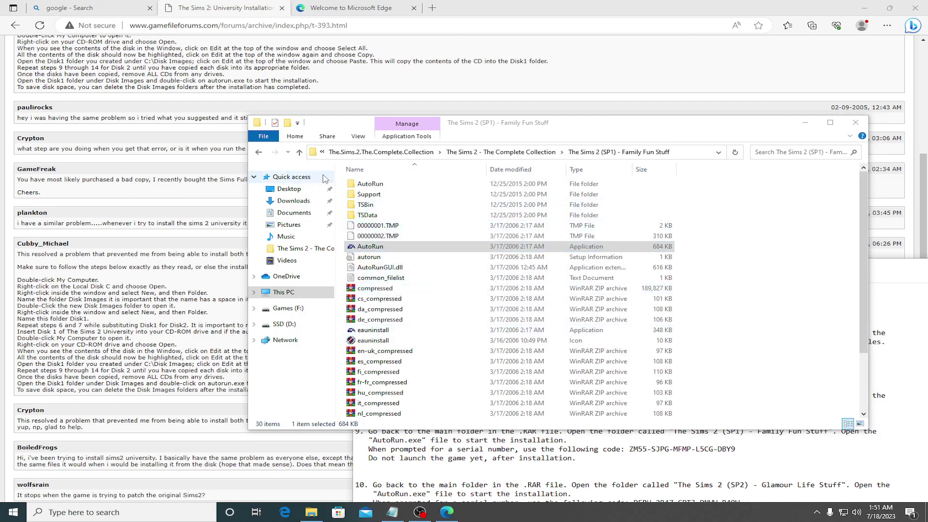
{"action": "left_click", "coordinate": [259, 152]}
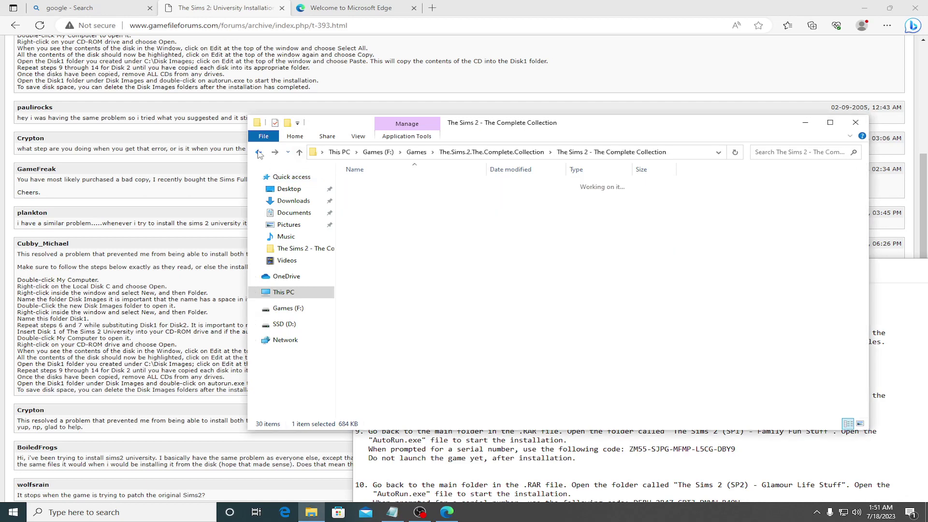
Step: Copy the Family Fun Stuff folder and paste it into Games
{"action": "right_click", "coordinate": [432, 269]}
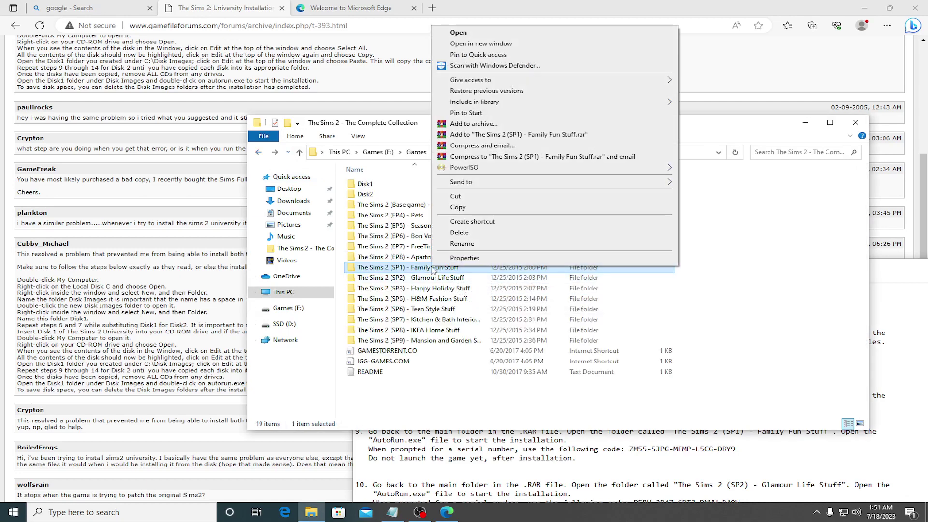
{"action": "left_click", "coordinate": [457, 208]}
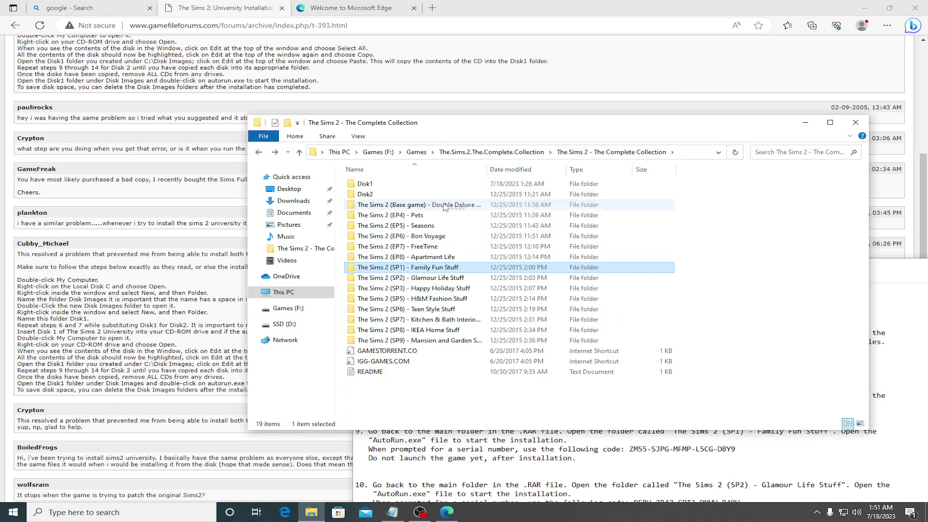
{"action": "left_click", "coordinate": [259, 153]}
{"action": "left_click", "coordinate": [259, 153]}
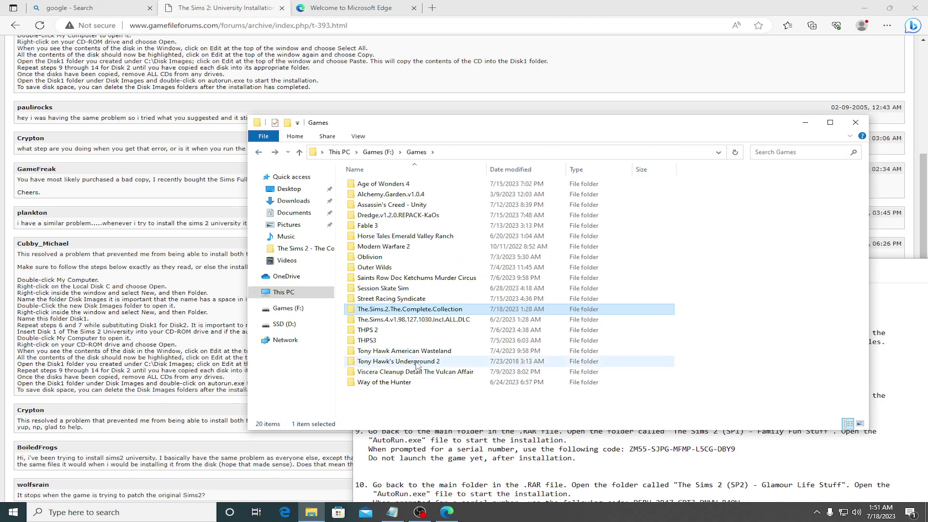
{"action": "right_click", "coordinate": [385, 419]}
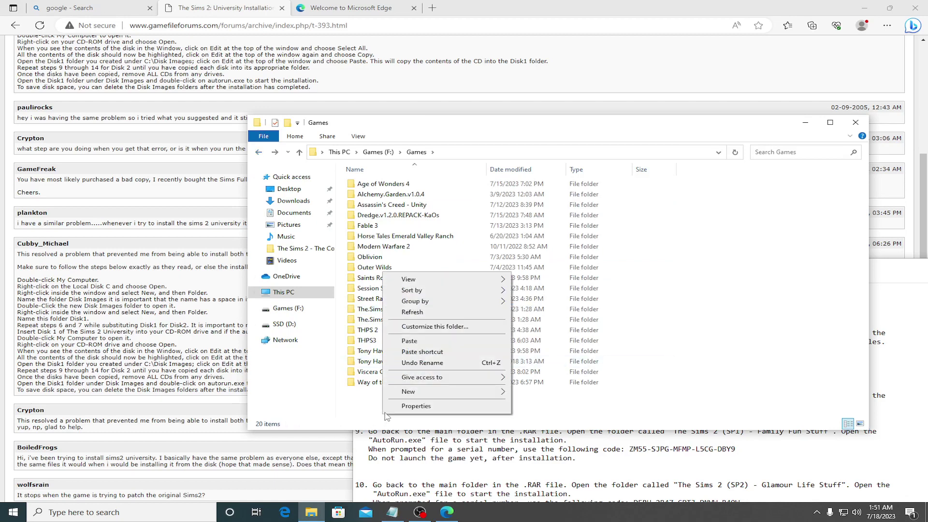
{"action": "left_click", "coordinate": [412, 342]}
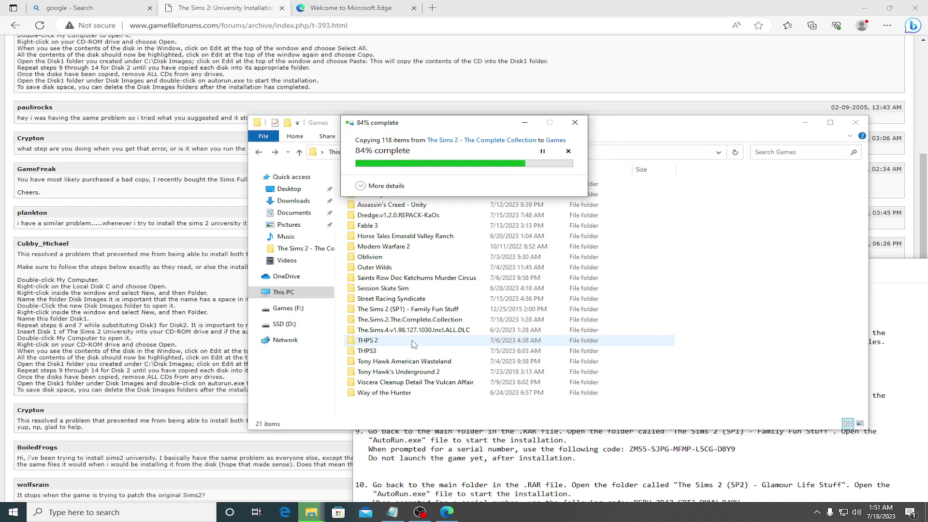
Step: Rename the pasted copy to 'Disk1' and open it
{"action": "left_click", "coordinate": [415, 309]}
{"action": "type", "text": "Disk1"}
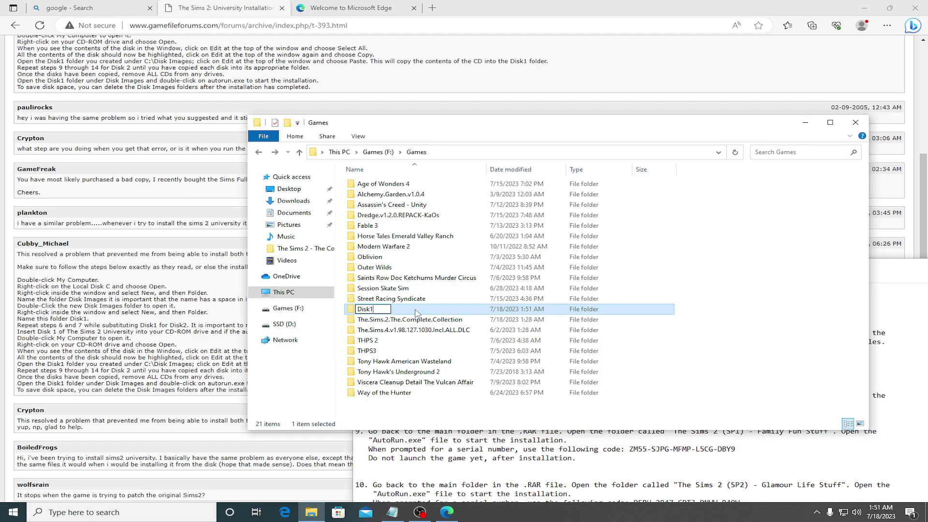
{"action": "key", "text": "Return"}
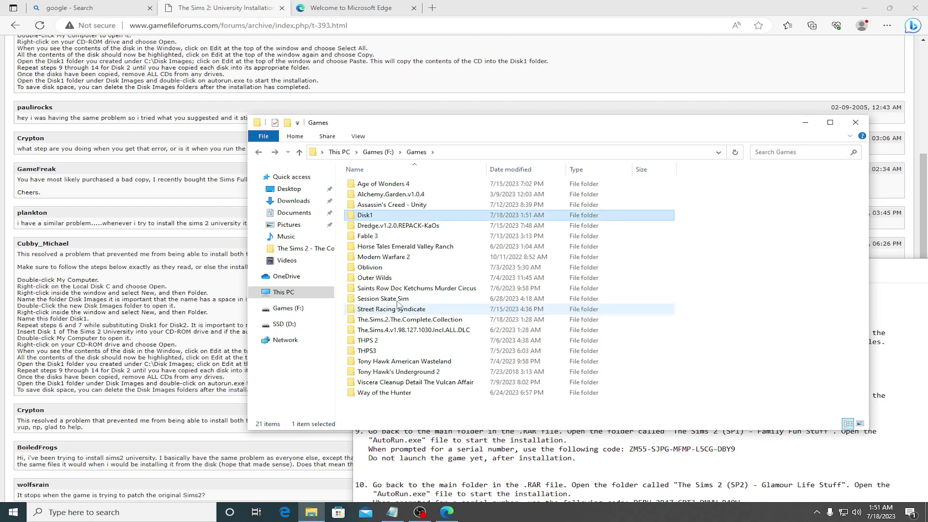
{"action": "double_click", "coordinate": [410, 217]}
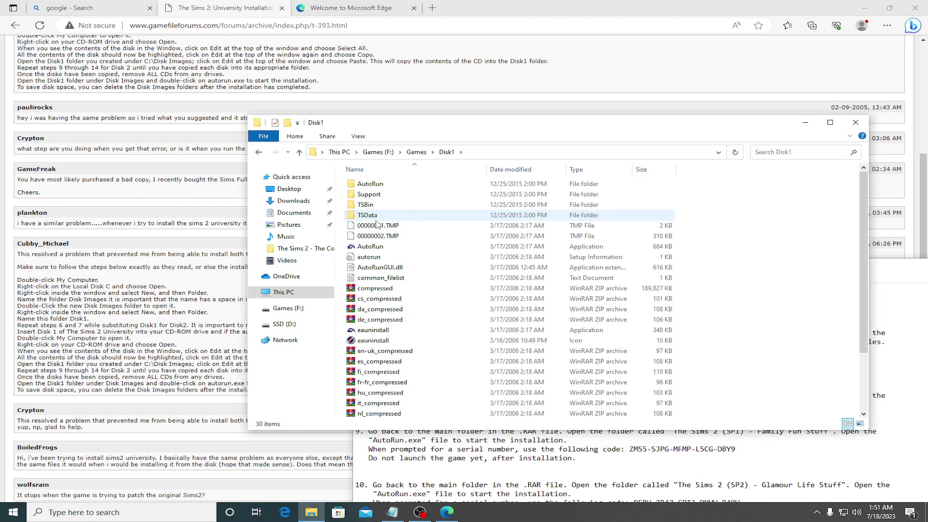
Step: Launch the Disk1 installer in English and paste the first serial group from the install notes
{"action": "double_click", "coordinate": [365, 247]}
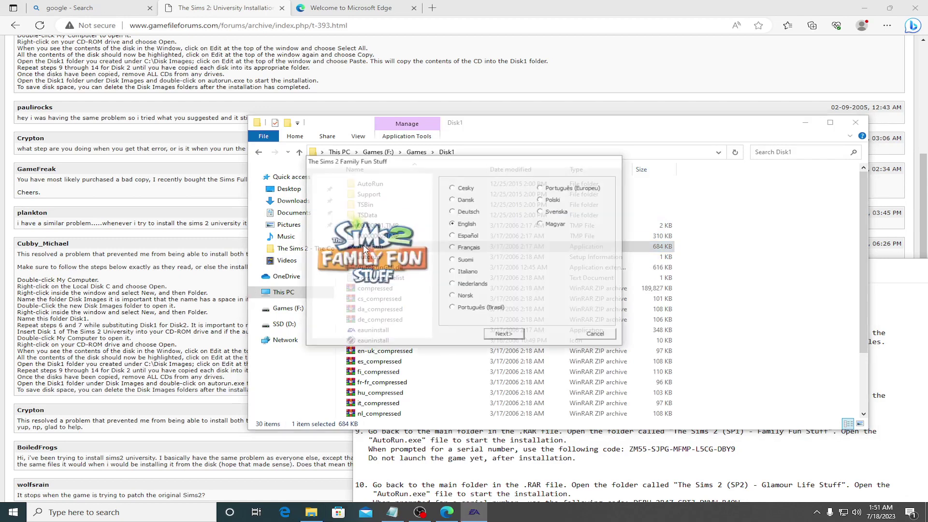
{"action": "left_click", "coordinate": [509, 335]}
{"action": "left_click", "coordinate": [742, 447]}
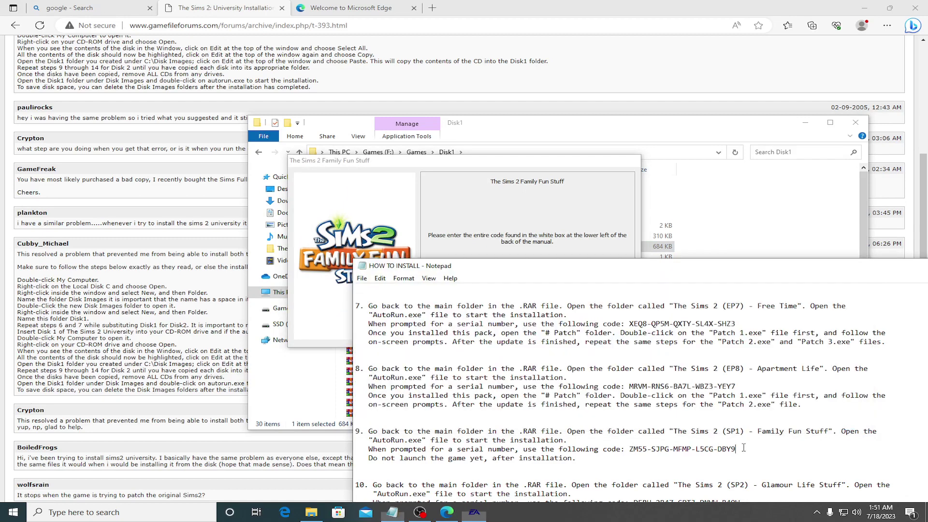
{"action": "scroll", "coordinate": [738, 423], "scroll_direction": "down", "scroll_amount": 3}
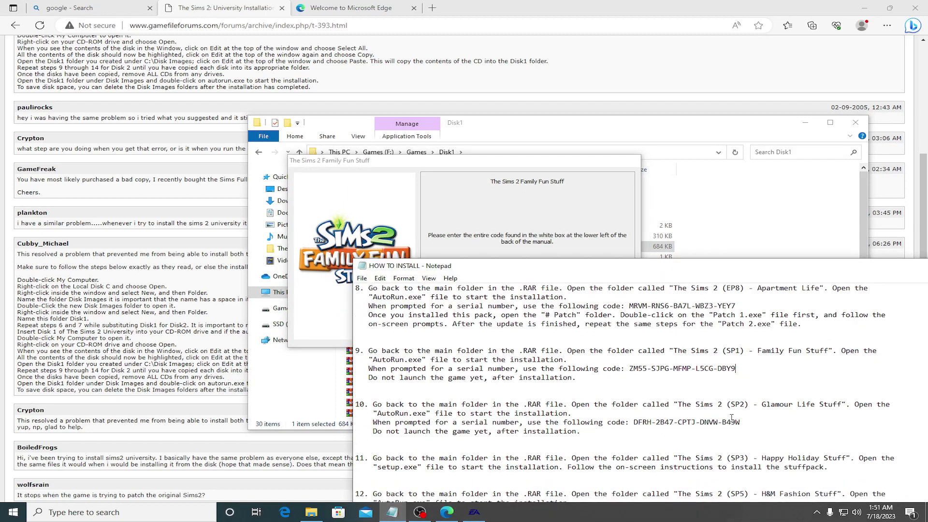
{"action": "left_click_drag", "start_coordinate": [629, 368], "coordinate": [646, 368]}
{"action": "key", "text": "ctrl+c"}
{"action": "left_click", "coordinate": [487, 248]}
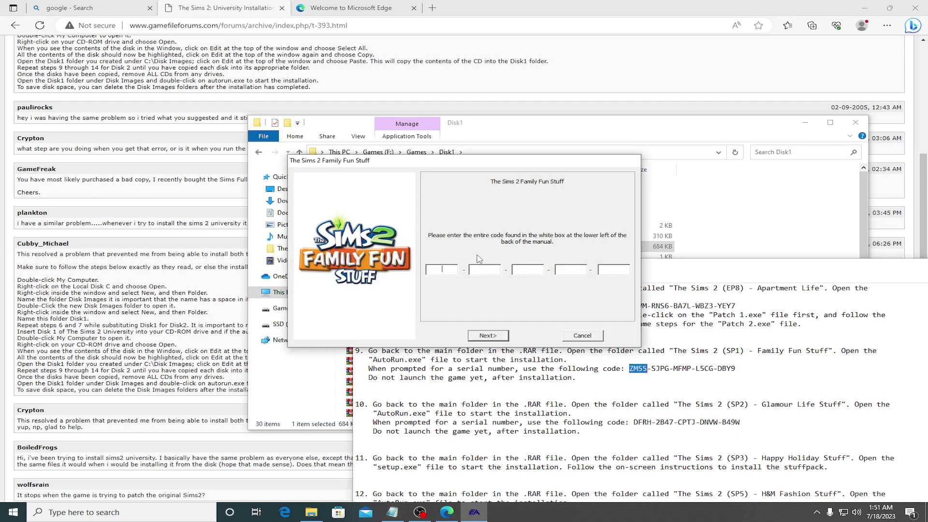
{"action": "key", "text": "ctrl+v"}
Step: Paste the remaining serial groups from the notes and submit the serial code
{"action": "left_click_drag", "start_coordinate": [652, 369], "coordinate": [713, 369]}
{"action": "left_click", "coordinate": [496, 266]}
{"action": "key", "text": "ctrl+v"}
{"action": "left_click", "coordinate": [574, 250]}
{"action": "key", "text": "ctrl+v"}
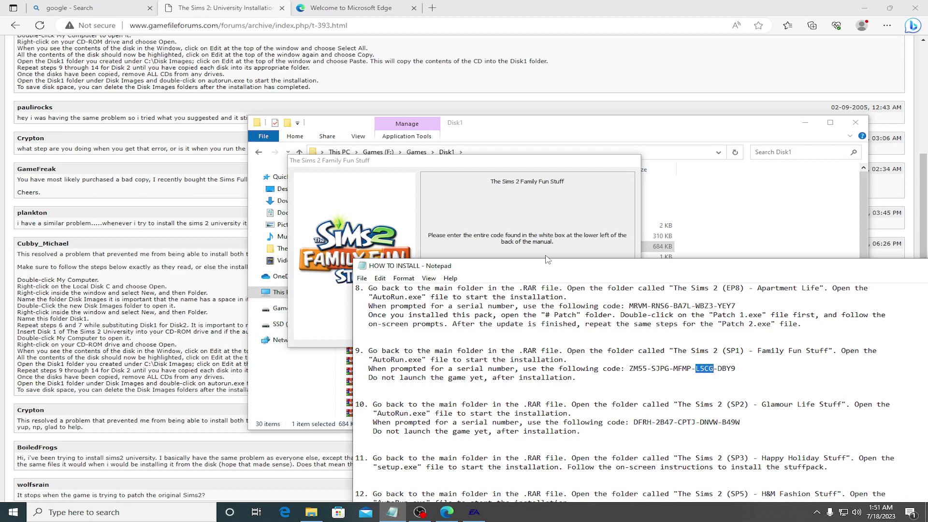
{"action": "left_click", "coordinate": [546, 256]}
{"action": "key", "text": "ctrl+v"}
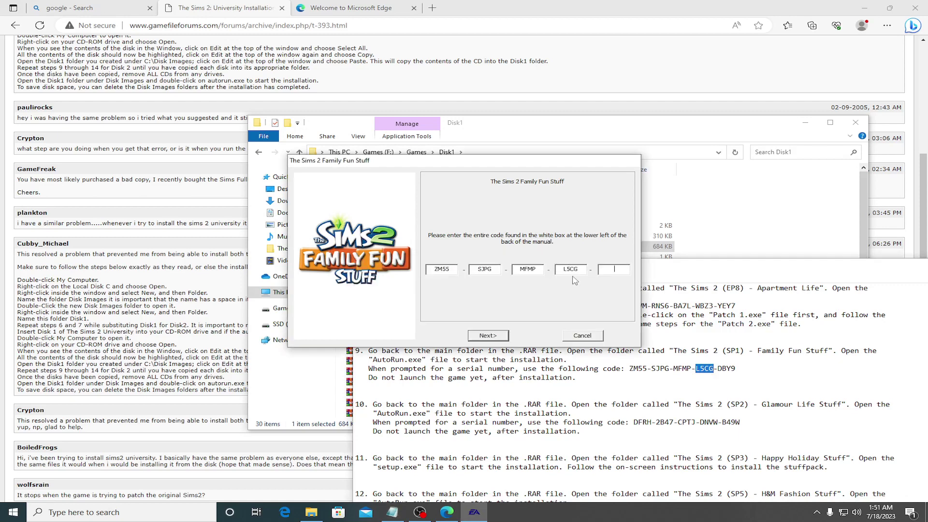
{"action": "left_click_drag", "start_coordinate": [719, 369], "coordinate": [736, 369]}
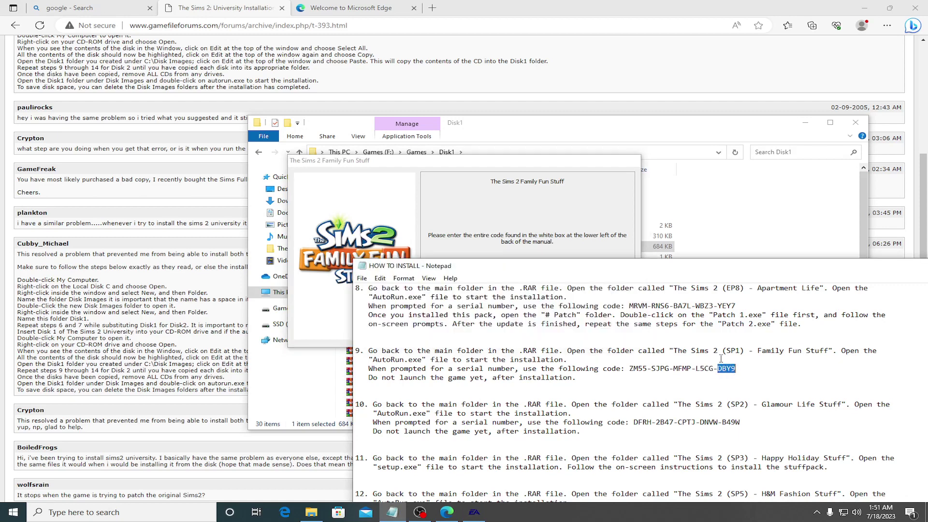
{"action": "left_click", "coordinate": [613, 261]}
{"action": "key", "text": "ctrl+v"}
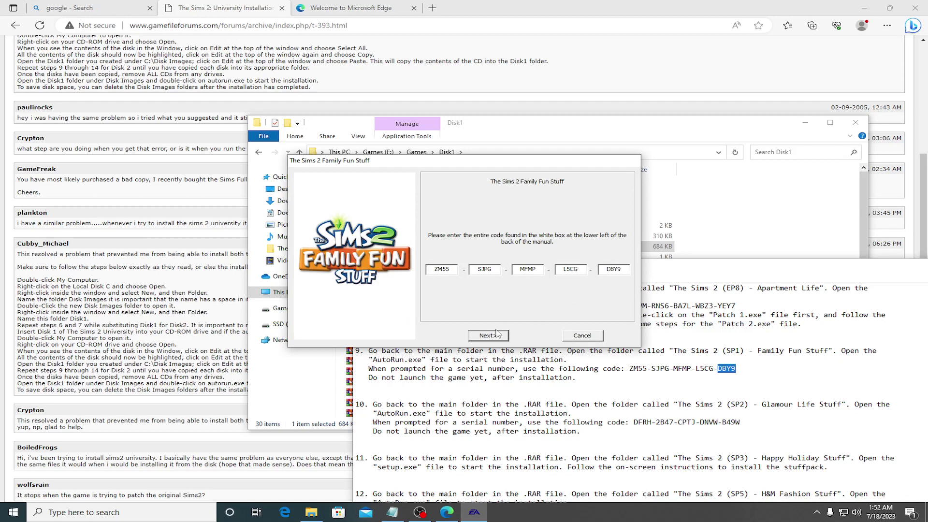
{"action": "left_click", "coordinate": [502, 334]}
Step: Choose Advanced User and set the install folder to D:\Games\Sims 2
{"action": "left_click", "coordinate": [442, 269]}
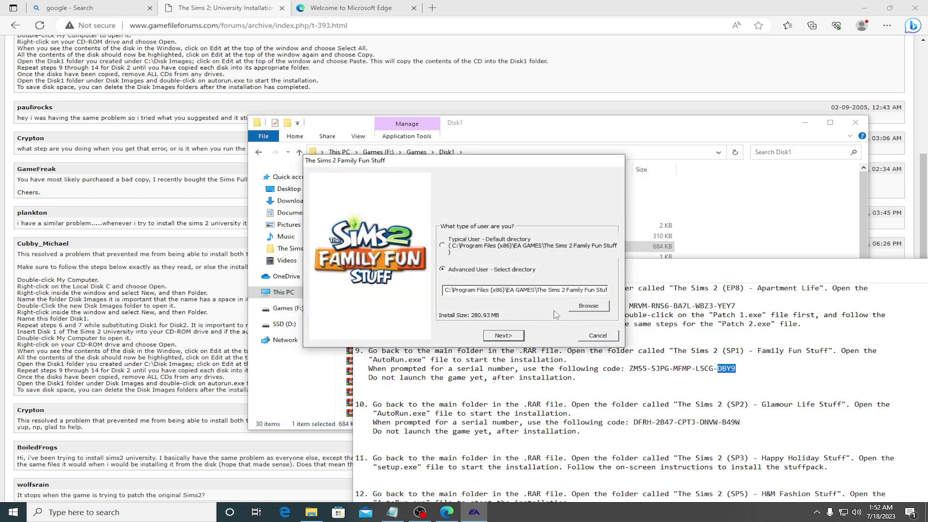
{"action": "left_click", "coordinate": [589, 306]}
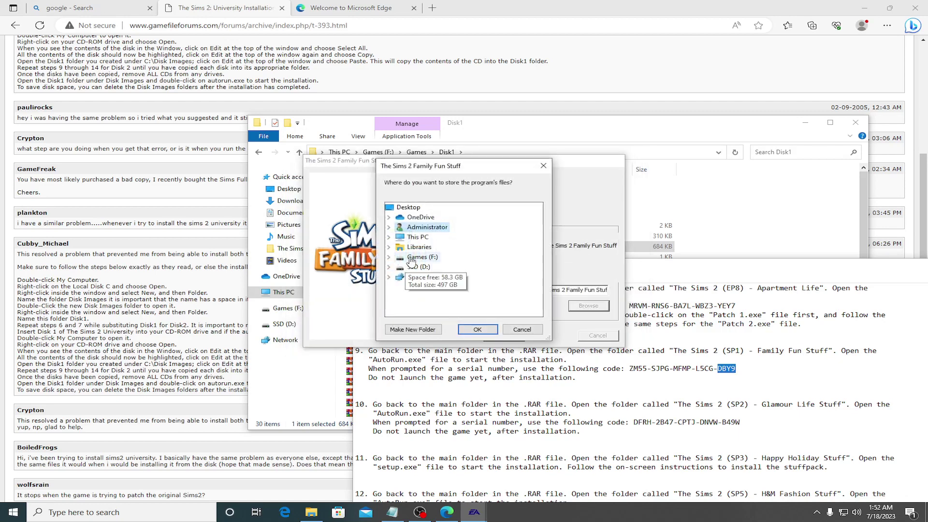
{"action": "double_click", "coordinate": [416, 267]}
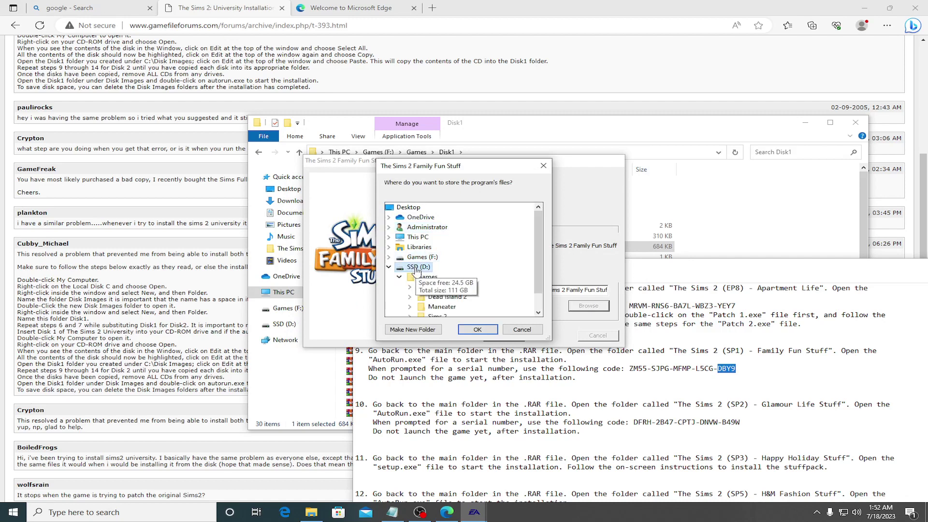
{"action": "left_click", "coordinate": [418, 279]}
{"action": "scroll", "coordinate": [419, 279], "scroll_direction": "down", "scroll_amount": 1}
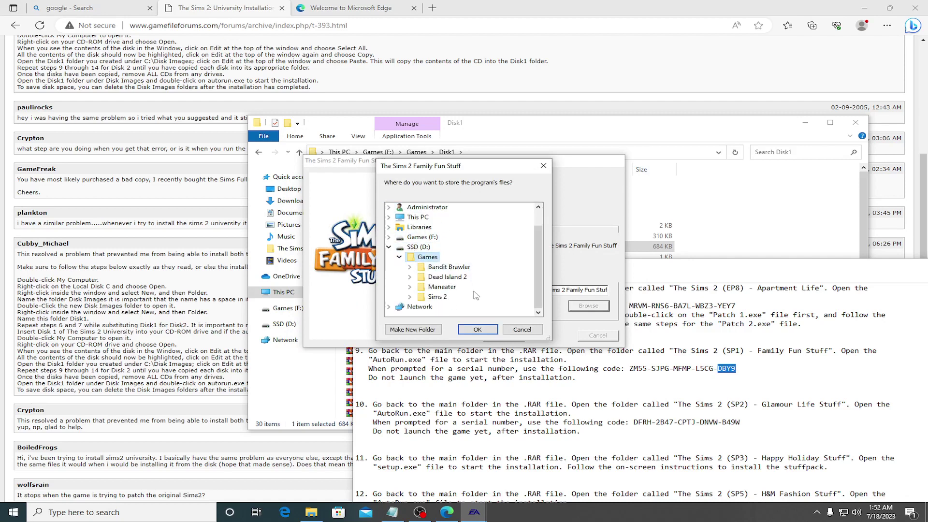
{"action": "double_click", "coordinate": [438, 306]}
{"action": "left_click", "coordinate": [477, 330]}
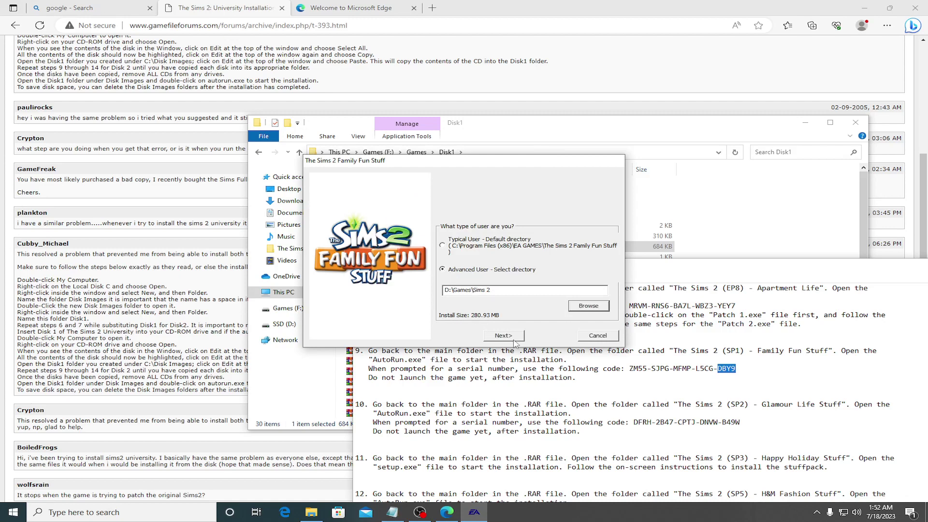
{"action": "left_click", "coordinate": [513, 334]}
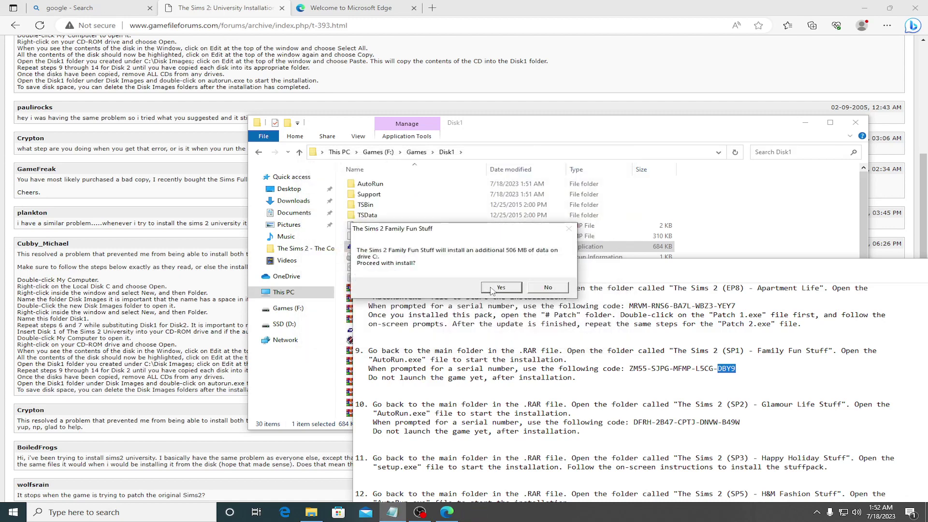
Step: Run the Family Fun Stuff install, register later, close the installer, and return to Games
{"action": "left_click", "coordinate": [492, 290]}
{"action": "left_click", "coordinate": [503, 334]}
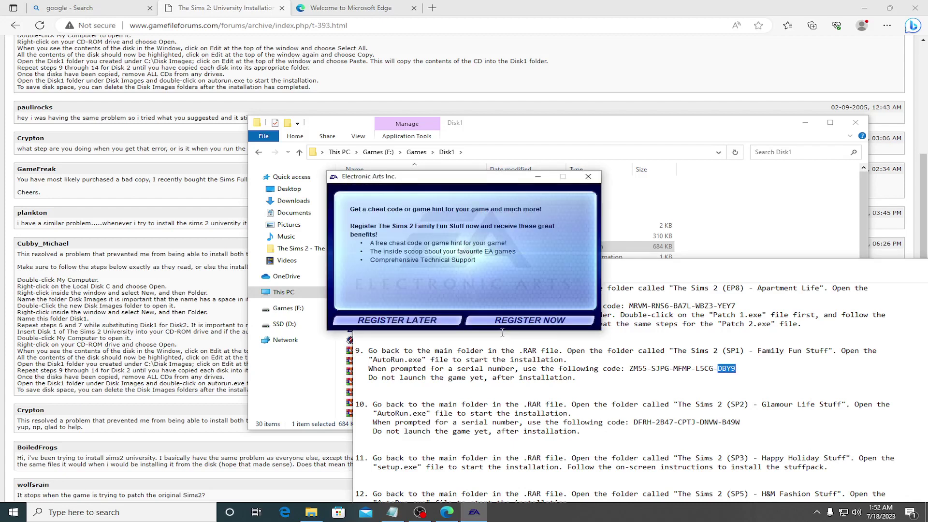
{"action": "left_click", "coordinate": [445, 318]}
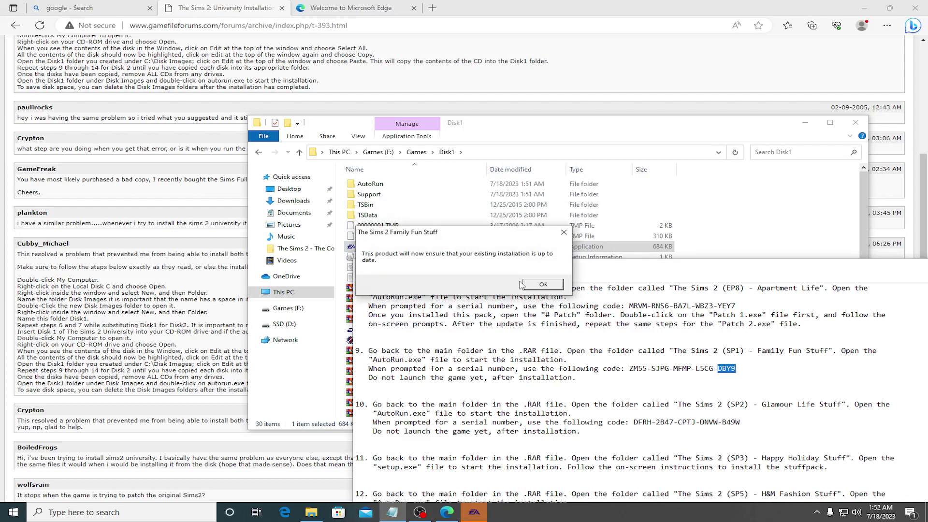
{"action": "left_click", "coordinate": [542, 285]}
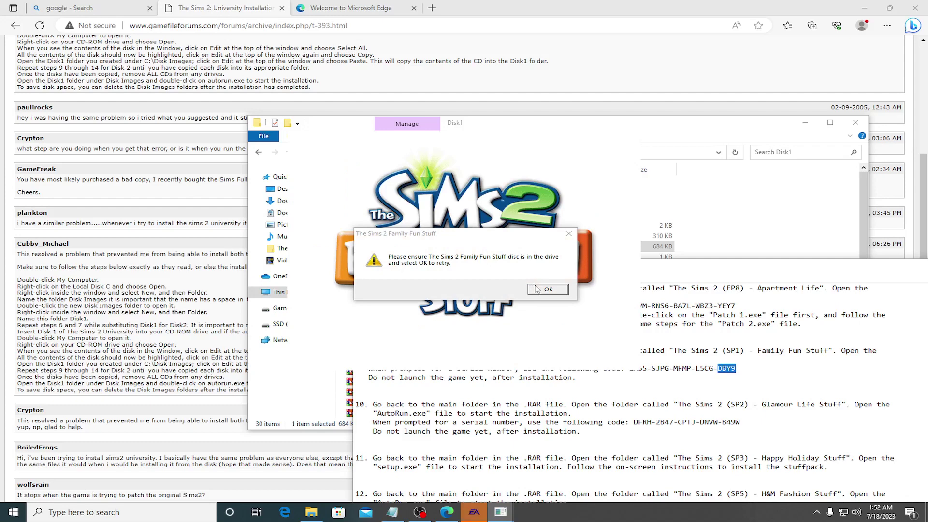
{"action": "left_click", "coordinate": [539, 292]}
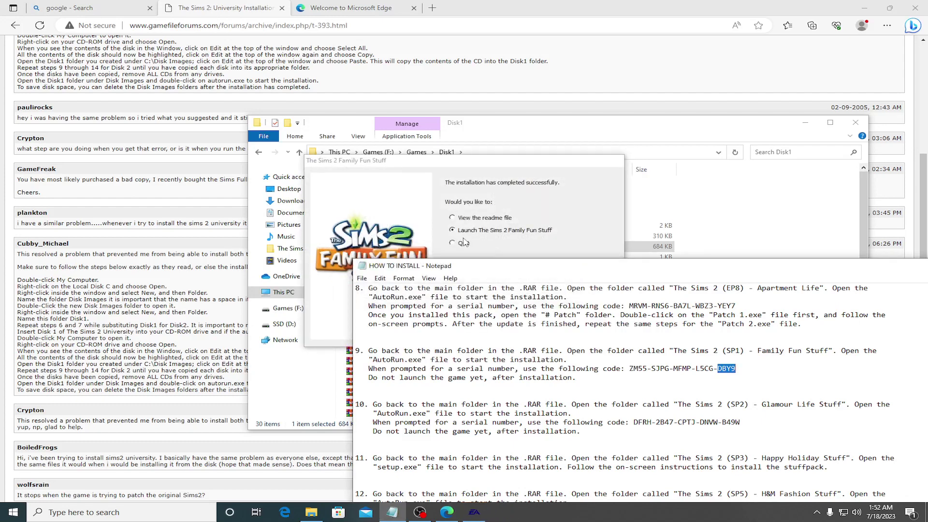
{"action": "left_click", "coordinate": [546, 335]}
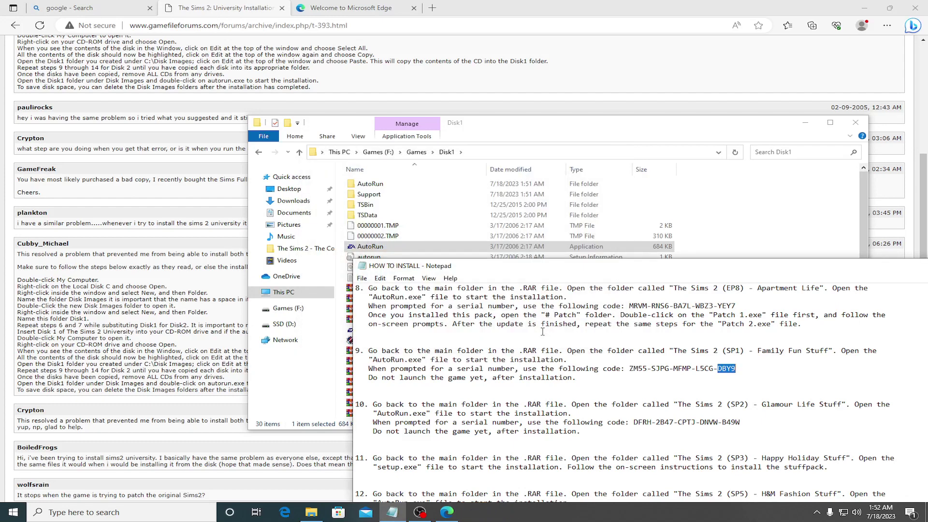
{"action": "left_click", "coordinate": [260, 153]}
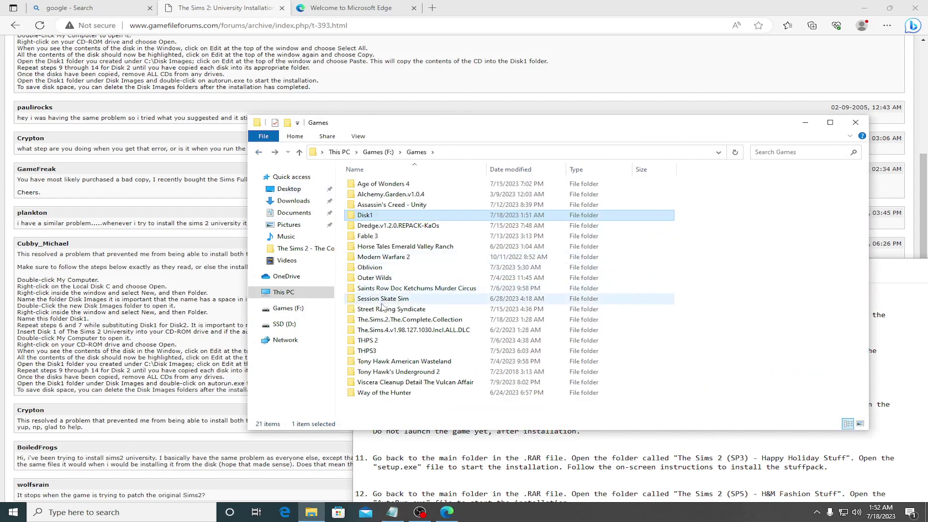
Step: Go into The Sims 2 - The Complete Collection, then run AutoRun in Glamour Life Stuff
{"action": "double_click", "coordinate": [388, 320]}
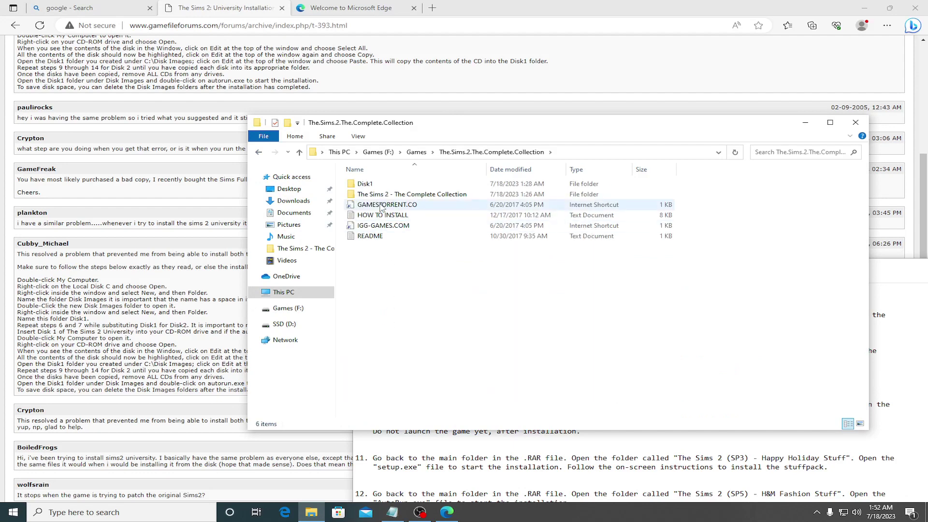
{"action": "double_click", "coordinate": [382, 194]}
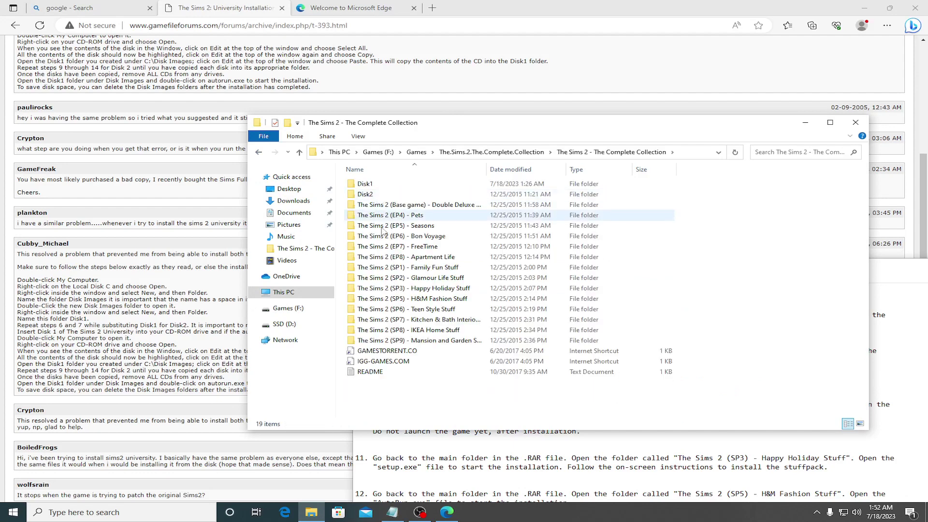
{"action": "left_click", "coordinate": [402, 269]}
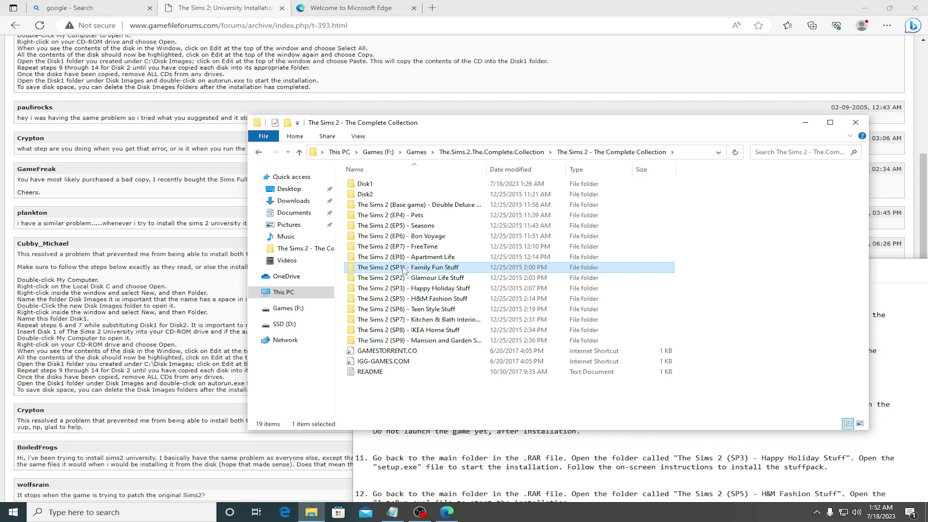
{"action": "left_click", "coordinate": [890, 400]}
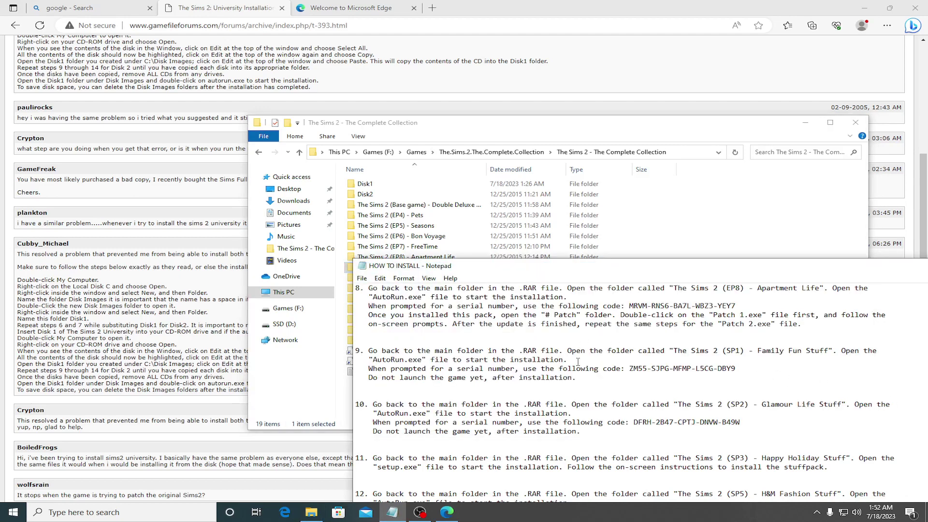
{"action": "scroll", "coordinate": [578, 361], "scroll_direction": "down", "scroll_amount": 1}
{"action": "left_click", "coordinate": [548, 132]}
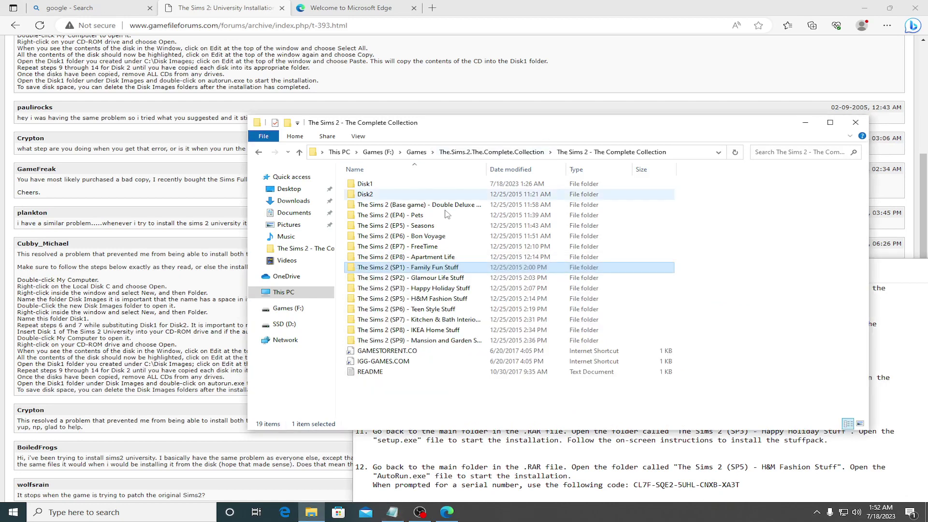
{"action": "double_click", "coordinate": [433, 278]}
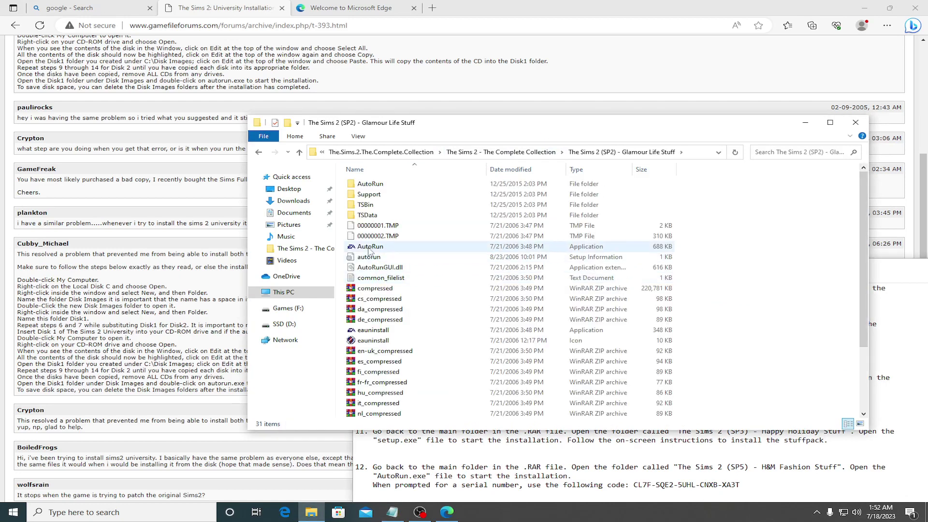
{"action": "double_click", "coordinate": [369, 249]}
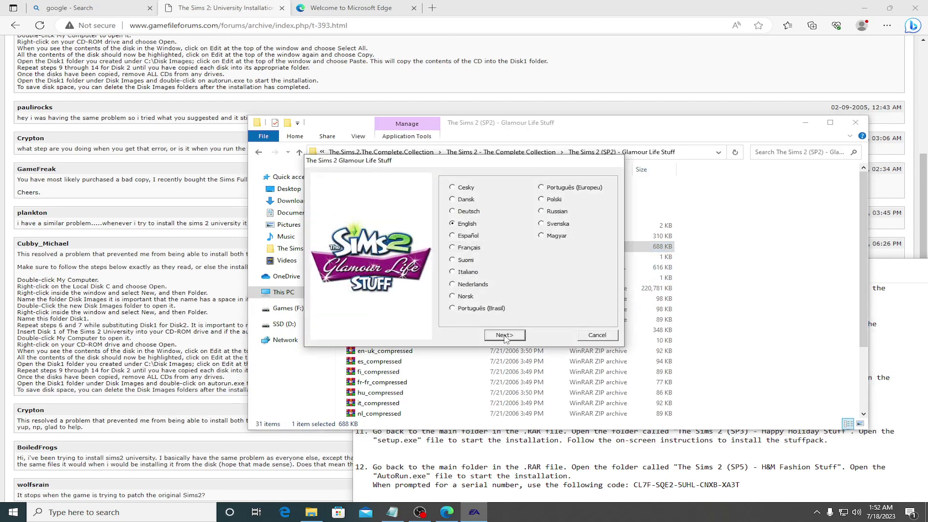
Step: Keep English and paste the first two Glamour Life serial groups from the install notes
{"action": "left_click", "coordinate": [504, 336]}
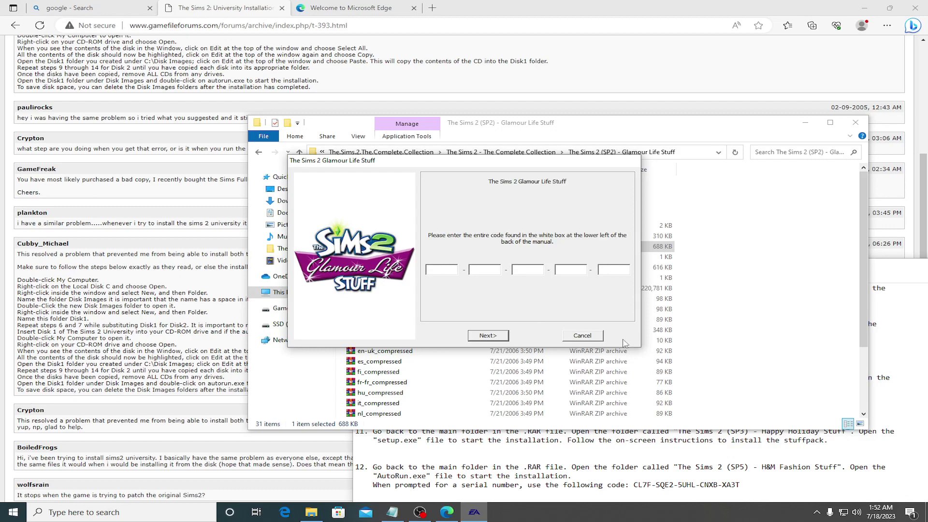
{"action": "left_click", "coordinate": [776, 438]}
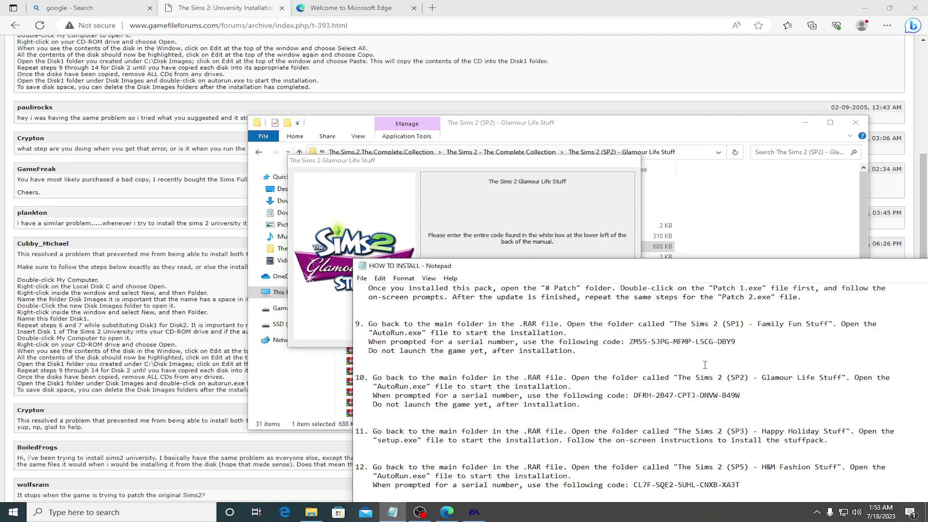
{"action": "left_click_drag", "start_coordinate": [635, 395], "coordinate": [648, 396]}
{"action": "left_click", "coordinate": [436, 207]}
{"action": "key", "text": "ctrl+v"}
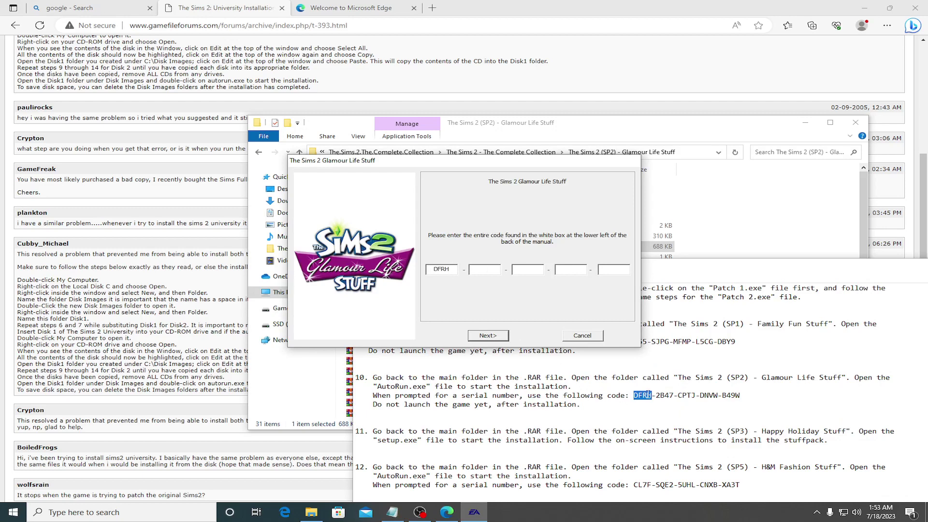
{"action": "left_click", "coordinate": [660, 395]}
{"action": "left_click_drag", "start_coordinate": [659, 396], "coordinate": [672, 397]}
{"action": "key", "text": "ctrl+c"}
{"action": "left_click", "coordinate": [498, 236]}
{"action": "key", "text": "ctrl+v"}
Step: Paste the last three serial groups, submit the code, and choose Advanced User
{"action": "left_click", "coordinate": [679, 396]}
{"action": "left_click_drag", "start_coordinate": [678, 395], "coordinate": [696, 396]}
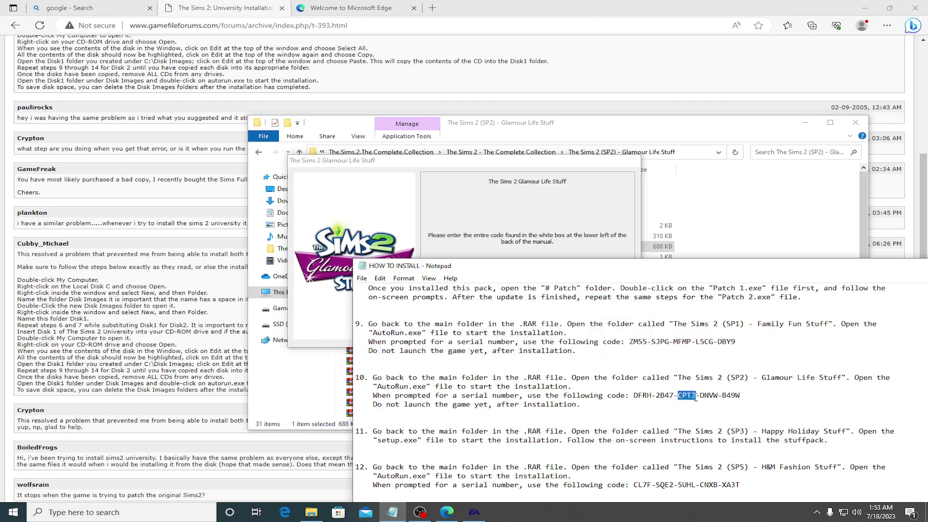
{"action": "left_click", "coordinate": [547, 265]}
{"action": "key", "text": "ctrl+v"}
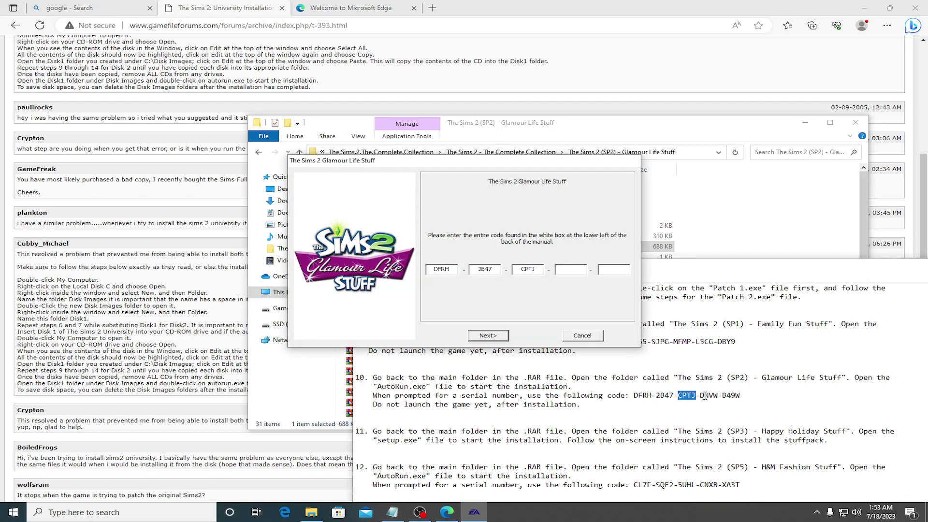
{"action": "left_click_drag", "start_coordinate": [701, 395], "coordinate": [719, 396]}
{"action": "left_click", "coordinate": [526, 215]}
{"action": "key", "text": "ctrl+v"}
{"action": "left_click_drag", "start_coordinate": [722, 395], "coordinate": [740, 396]}
{"action": "left_click", "coordinate": [565, 238]}
{"action": "key", "text": "ctrl+v"}
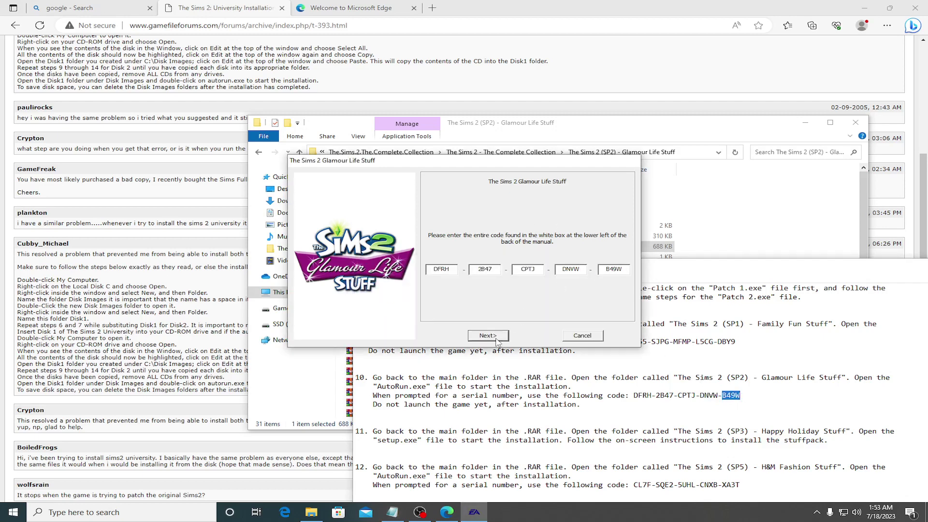
{"action": "left_click", "coordinate": [496, 338]}
{"action": "left_click", "coordinate": [459, 271]}
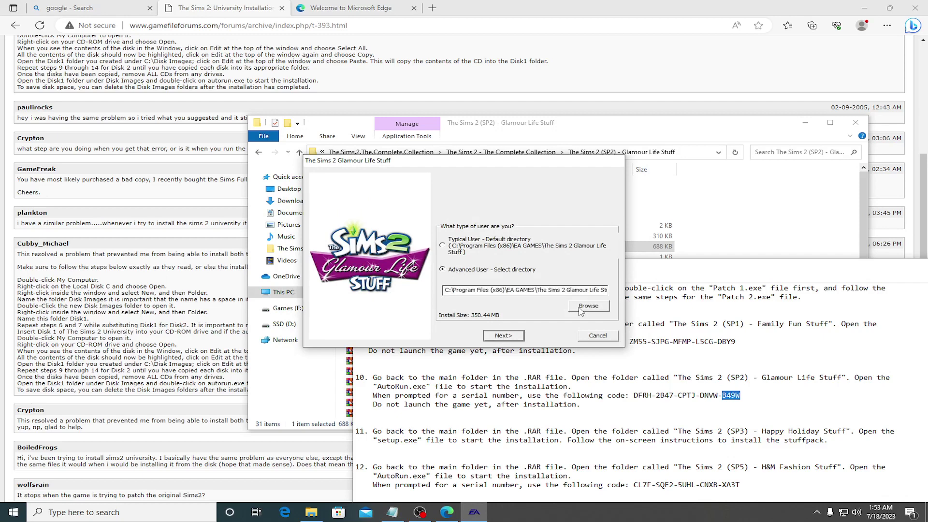
Step: Set the Glamour Life install folder to D:\Games\Sims 2
{"action": "left_click", "coordinate": [589, 306]}
{"action": "double_click", "coordinate": [417, 267]}
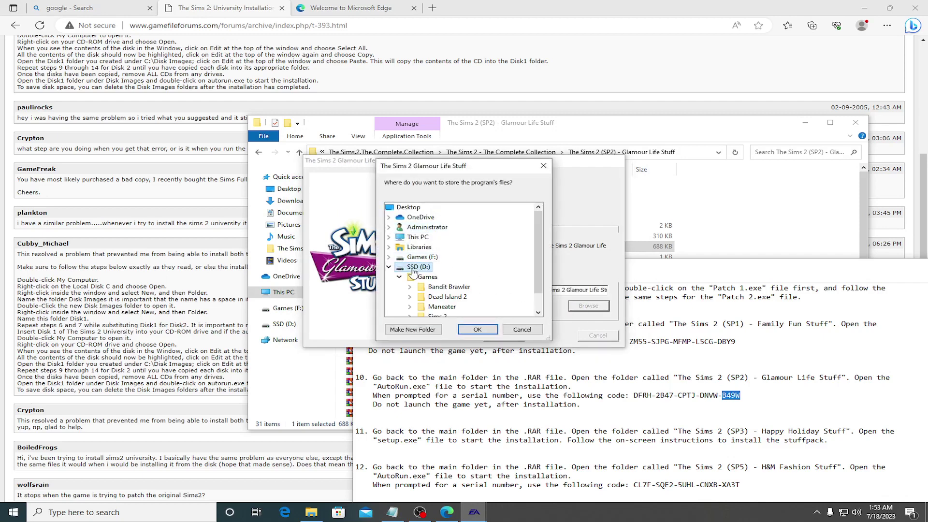
{"action": "double_click", "coordinate": [426, 276]}
{"action": "double_click", "coordinate": [437, 297]}
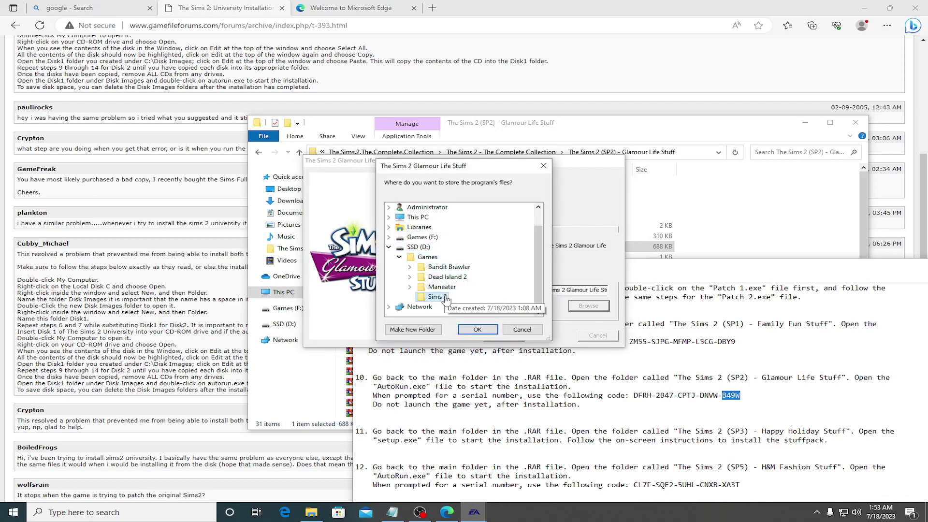
{"action": "left_click", "coordinate": [481, 329]}
{"action": "left_click", "coordinate": [501, 335]}
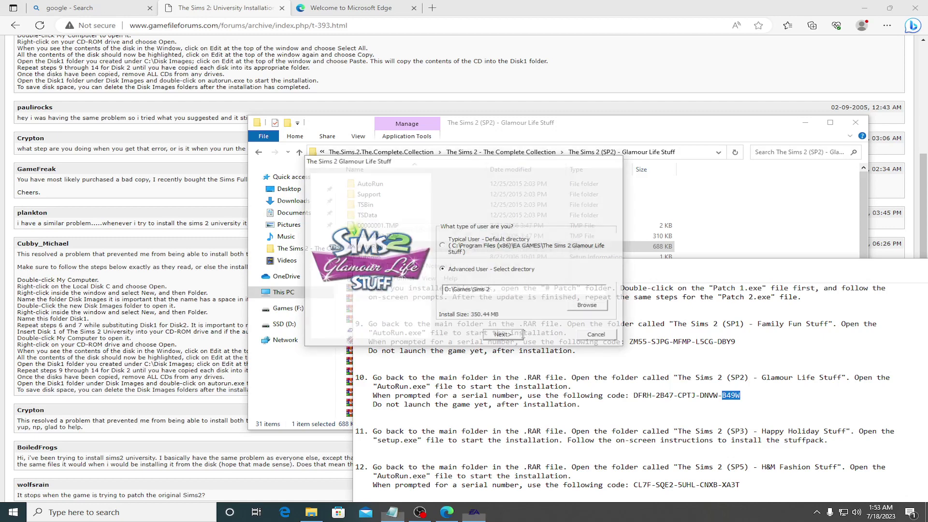
Step: Install, skip registration, quit without launching, and go back to the Complete Collection folder
{"action": "left_click", "coordinate": [500, 287]}
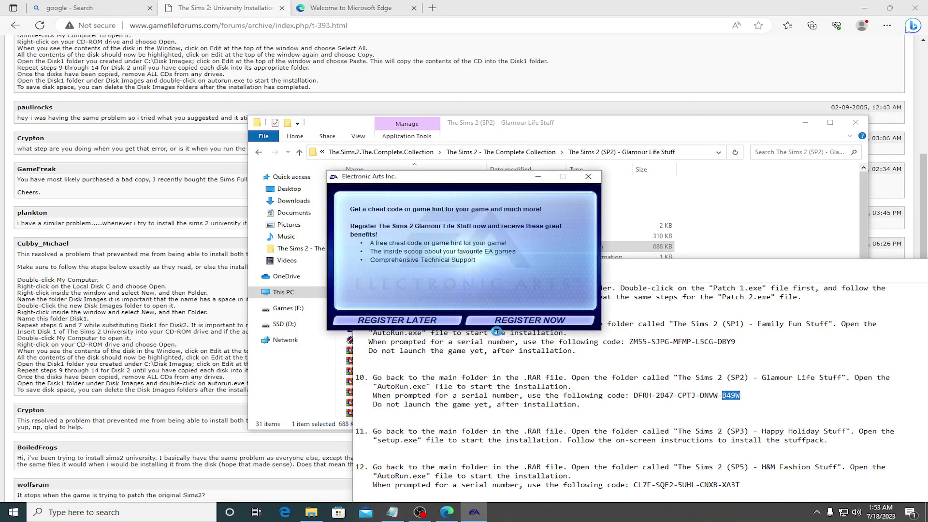
{"action": "left_click", "coordinate": [437, 316]}
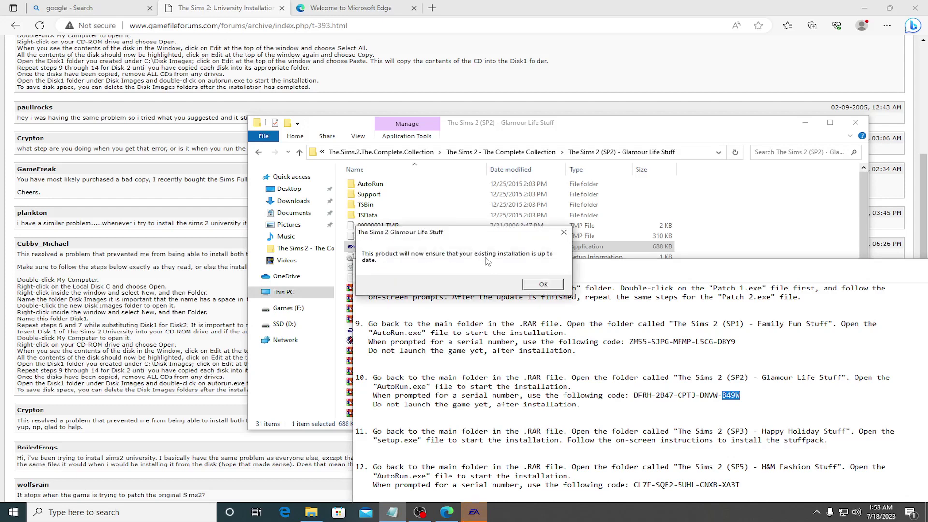
{"action": "left_click", "coordinate": [548, 287]}
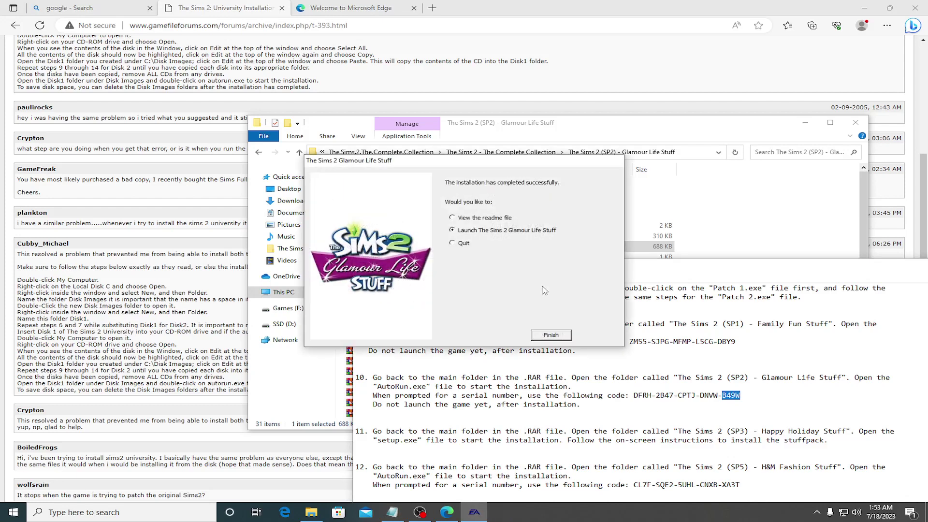
{"action": "left_click", "coordinate": [467, 244]}
{"action": "left_click", "coordinate": [551, 335]}
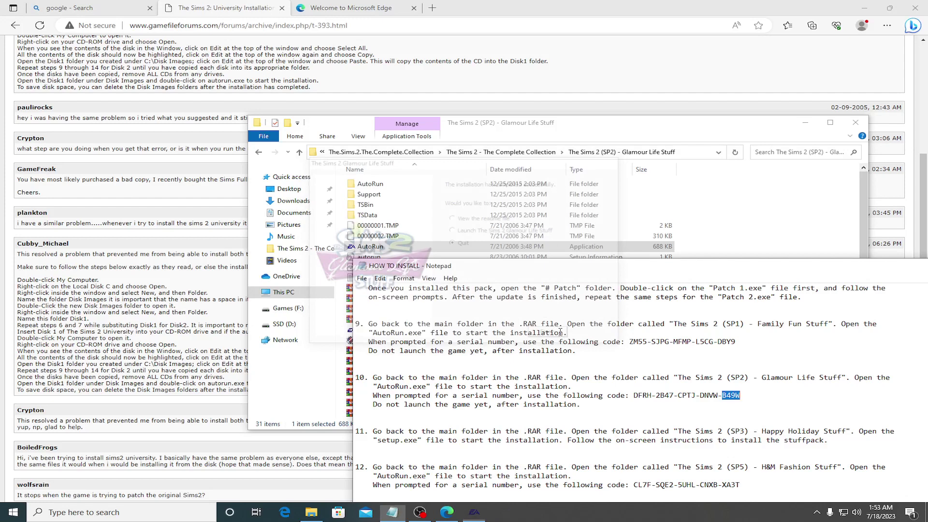
{"action": "left_click", "coordinate": [258, 153]}
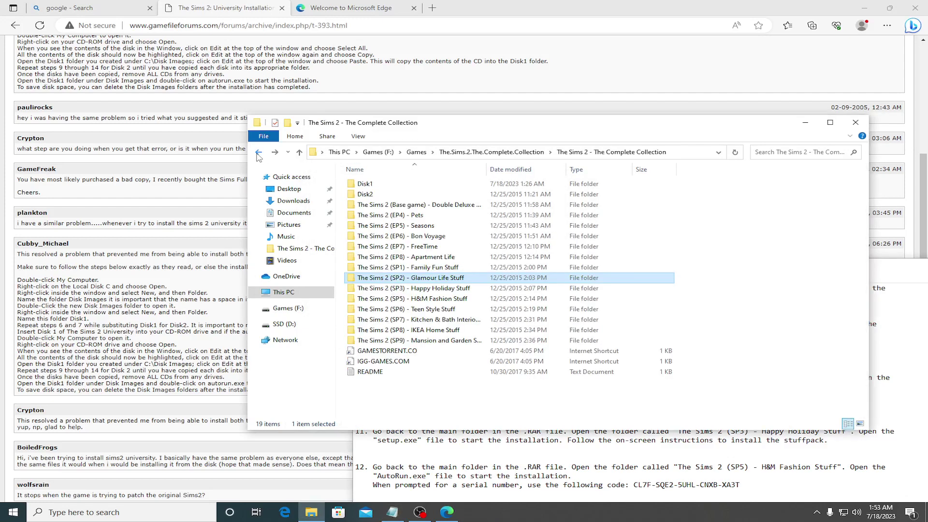
Step: Run setup.exe in the SP3 Happy Holiday Stuff folder, install, then go back to the collection
{"action": "double_click", "coordinate": [416, 288]}
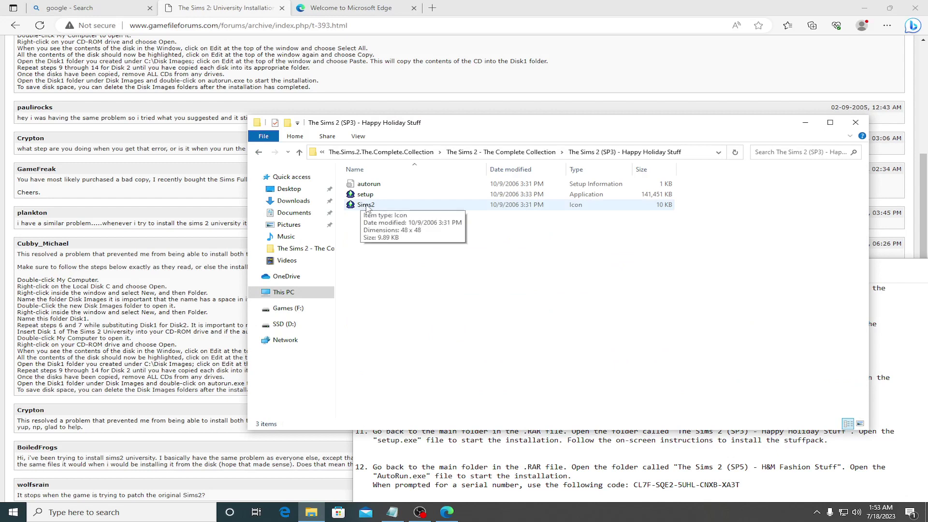
{"action": "double_click", "coordinate": [365, 194]}
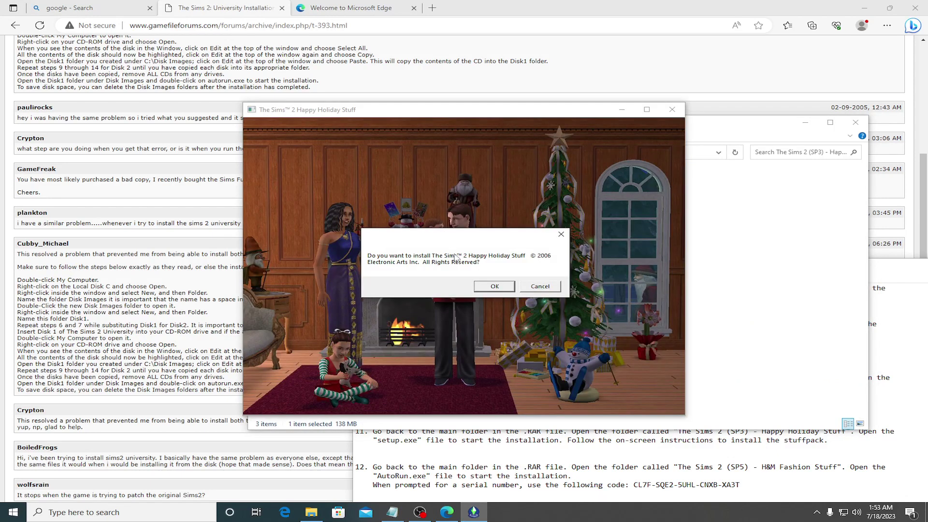
{"action": "left_click", "coordinate": [494, 287]}
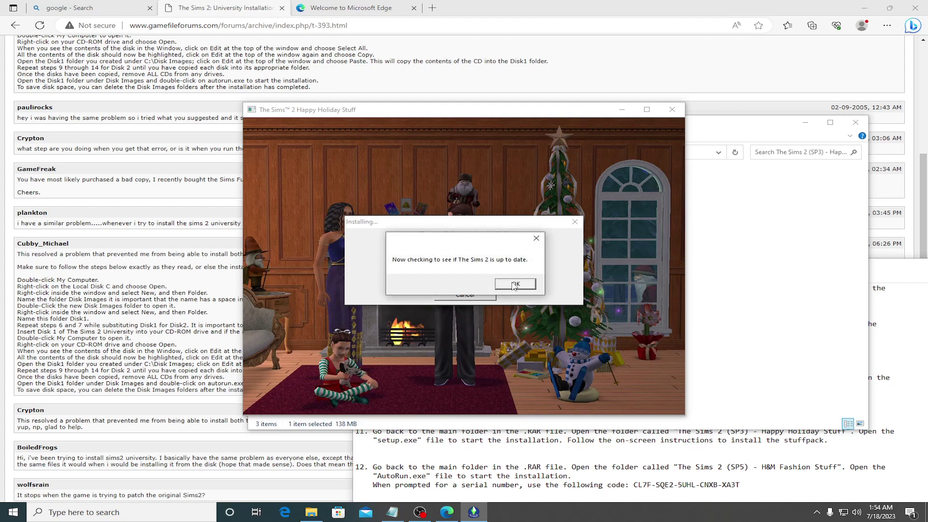
{"action": "left_click", "coordinate": [514, 285]}
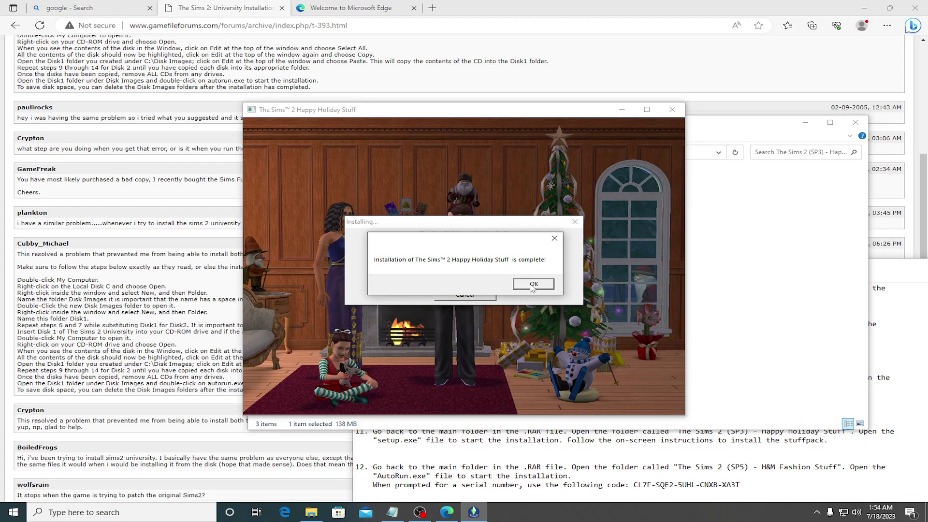
{"action": "left_click", "coordinate": [532, 286]}
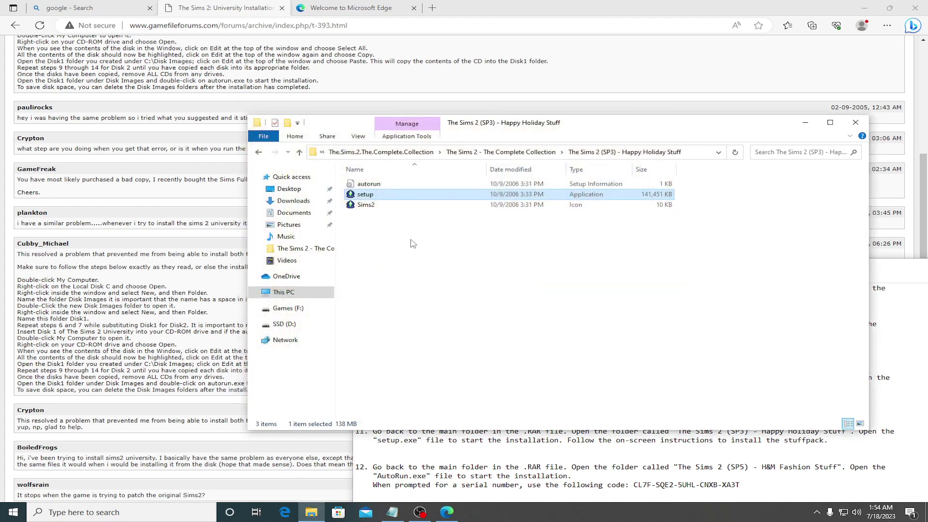
{"action": "left_click", "coordinate": [259, 153]}
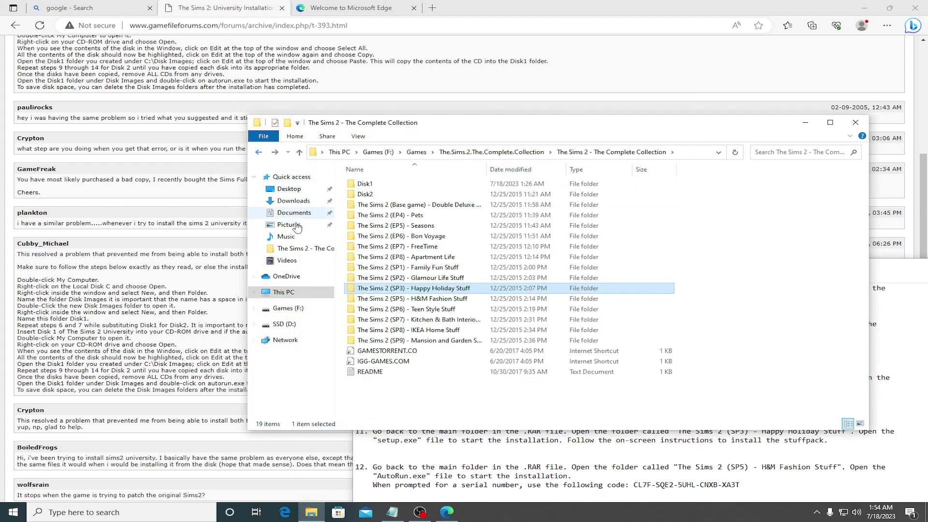
Step: Open the SP5 H&M Fashion Stuff folder and launch its AutoRun installer in English
{"action": "left_click", "coordinate": [440, 300]}
{"action": "double_click", "coordinate": [440, 299]}
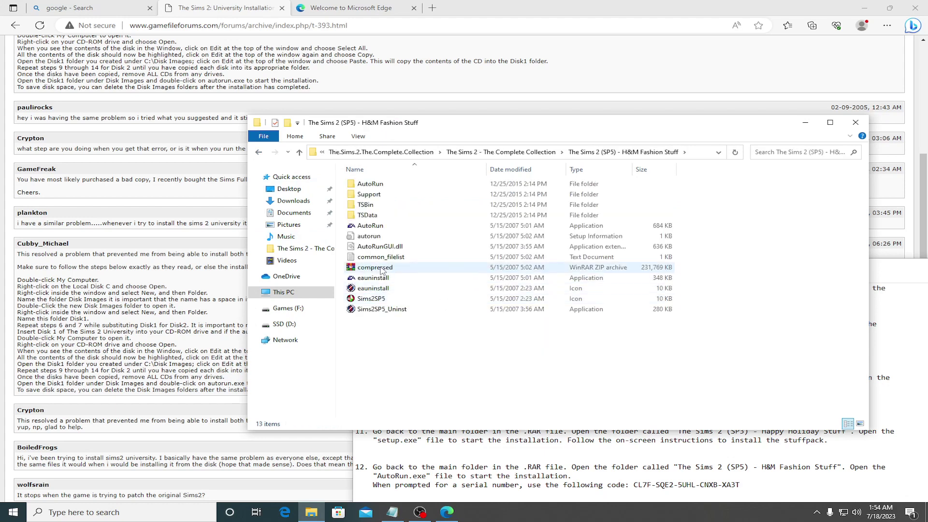
{"action": "double_click", "coordinate": [374, 229]}
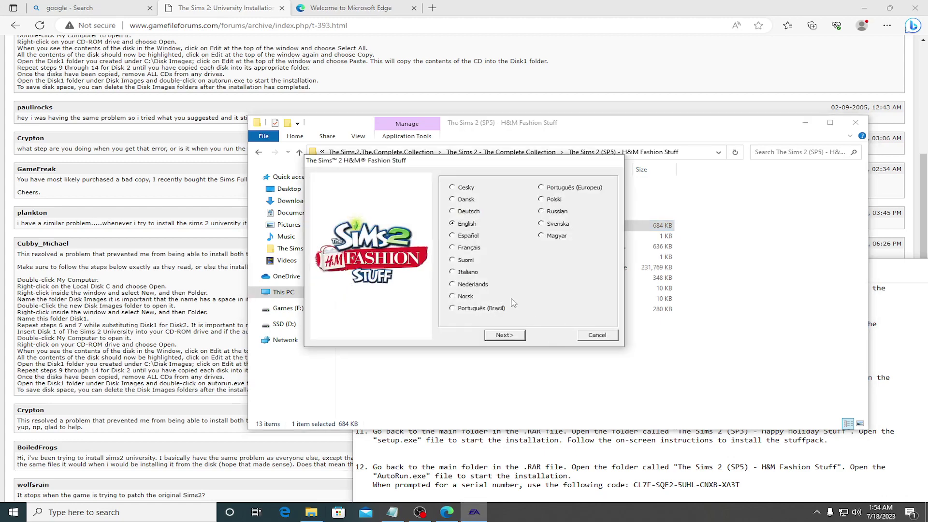
{"action": "left_click", "coordinate": [511, 336]}
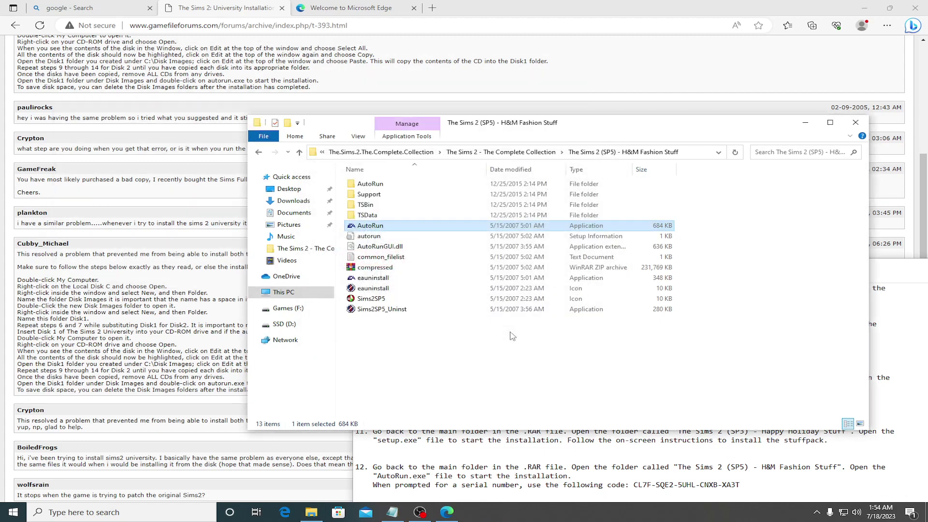
{"action": "left_click", "coordinate": [637, 461]}
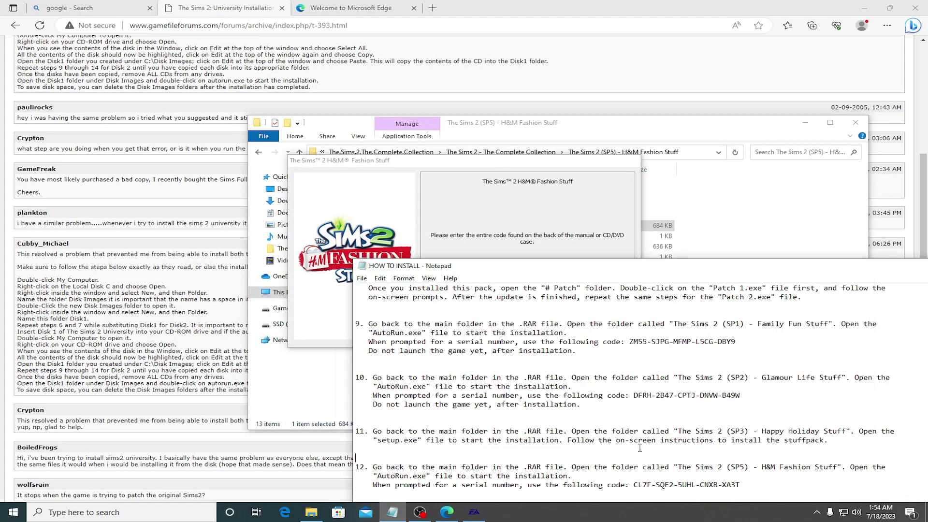
{"action": "scroll", "coordinate": [646, 397], "scroll_direction": "down", "scroll_amount": 2}
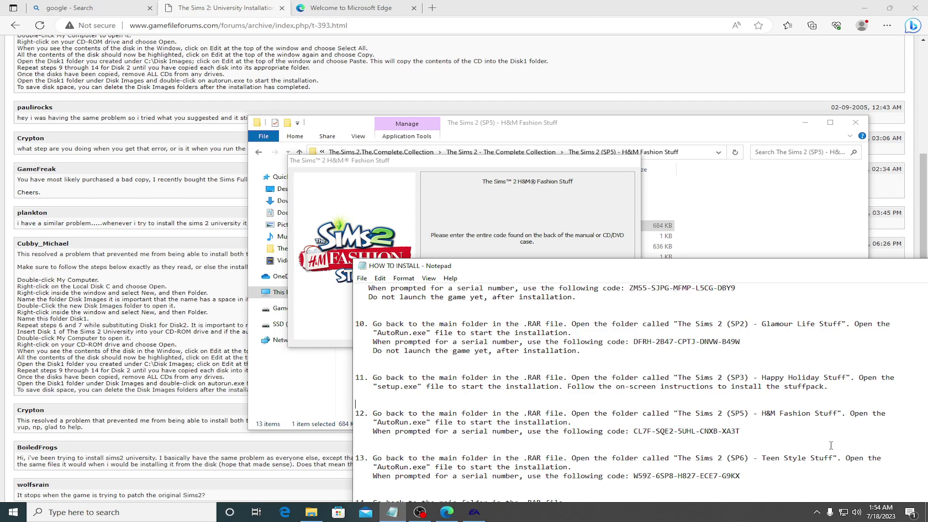
Step: Copy the first three H&M serial blocks from the install notes into the code fields
{"action": "left_click_drag", "start_coordinate": [634, 432], "coordinate": [648, 435]}
{"action": "left_click", "coordinate": [516, 231]}
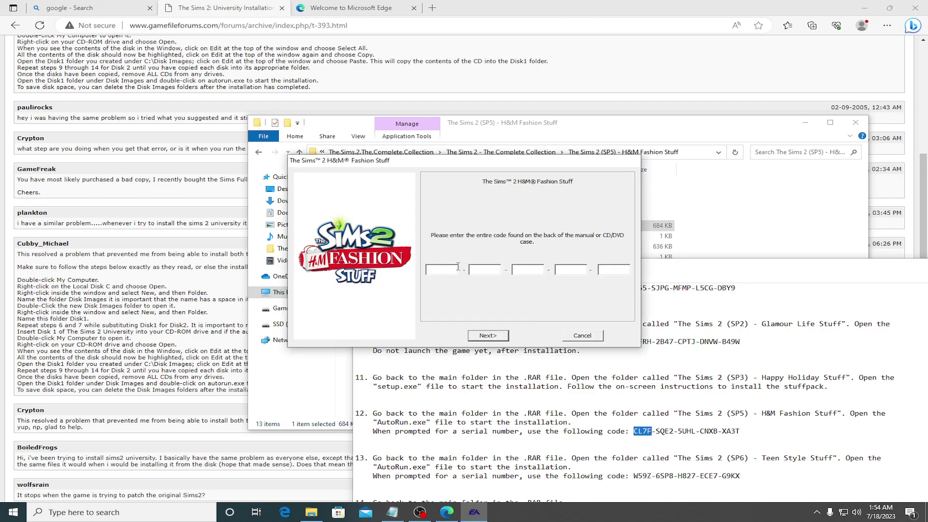
{"action": "left_click", "coordinate": [656, 430]}
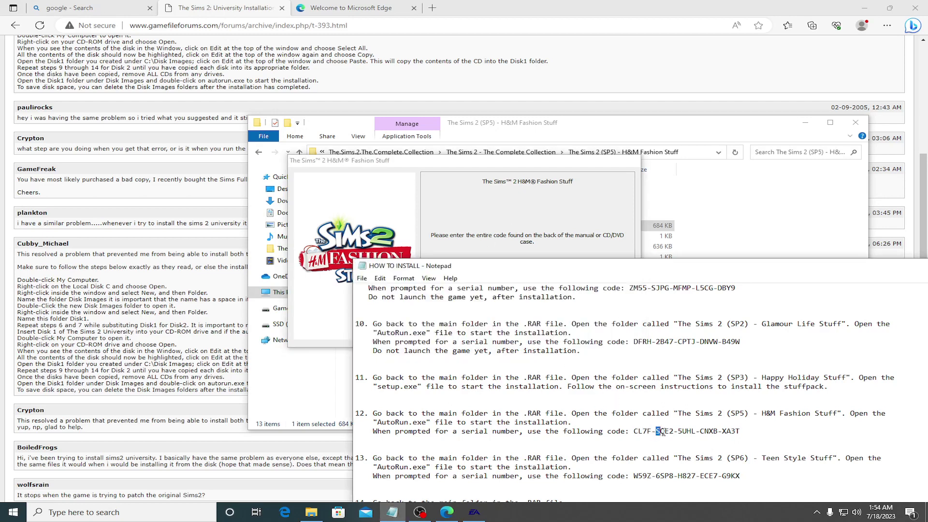
{"action": "left_click_drag", "start_coordinate": [657, 431], "coordinate": [675, 434]}
{"action": "key", "text": "ctrl+c"}
{"action": "key", "text": "alt+Tab"}
{"action": "key", "text": "ctrl+v"}
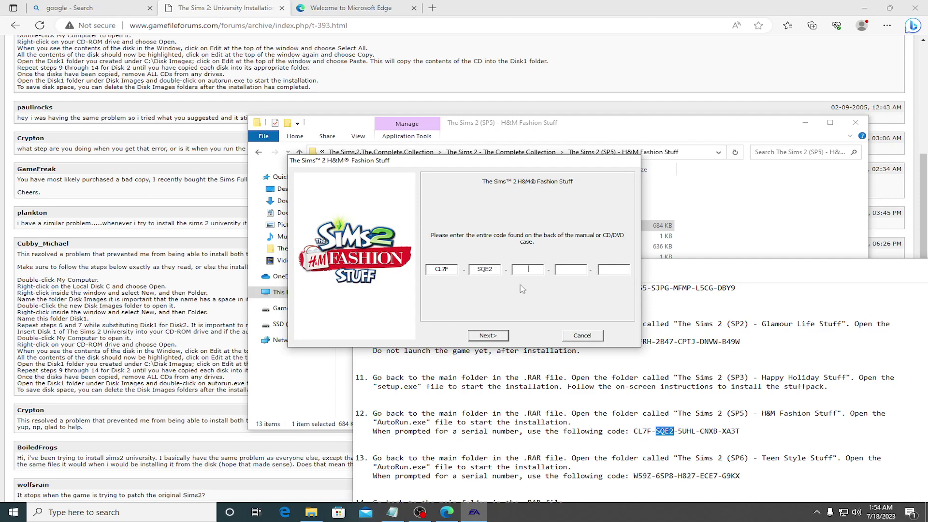
{"action": "left_click", "coordinate": [696, 446]}
{"action": "mouse_move", "coordinate": [678, 431]}
{"action": "left_mouse_down"}
{"action": "mouse_move", "coordinate": [740, 432]}
{"action": "mouse_move", "coordinate": [692, 434]}
{"action": "left_mouse_up"}
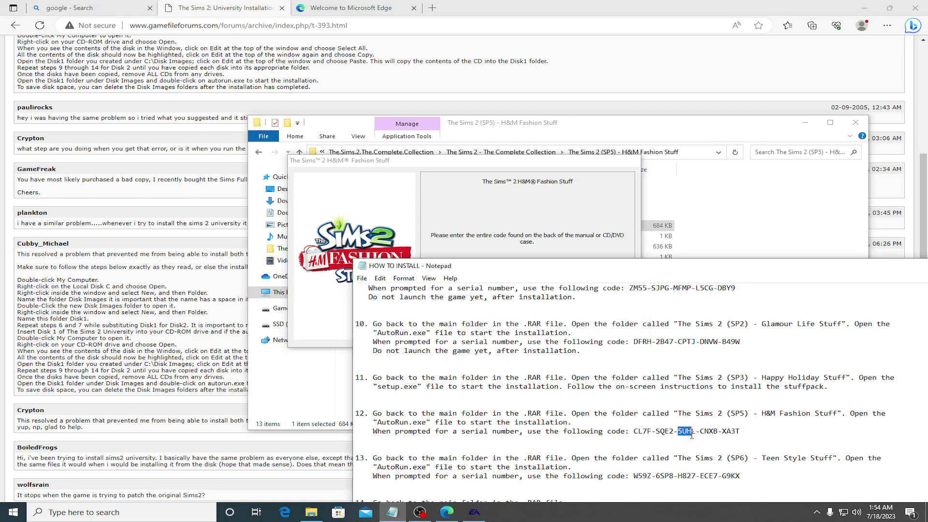
{"action": "key", "text": "alt+Tab"}
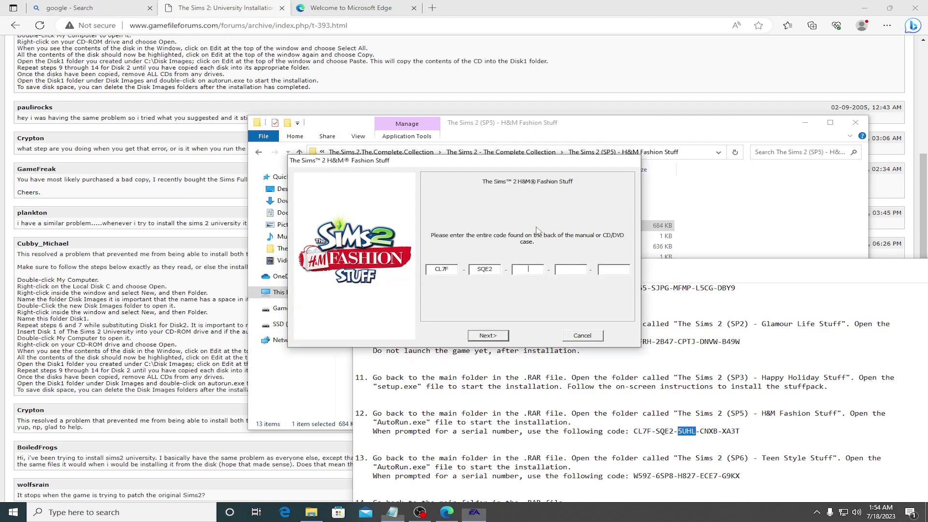
{"action": "key", "text": "ctrl+v"}
Step: Paste the fourth and last serial blocks and submit the serial code
{"action": "left_click", "coordinate": [701, 435]}
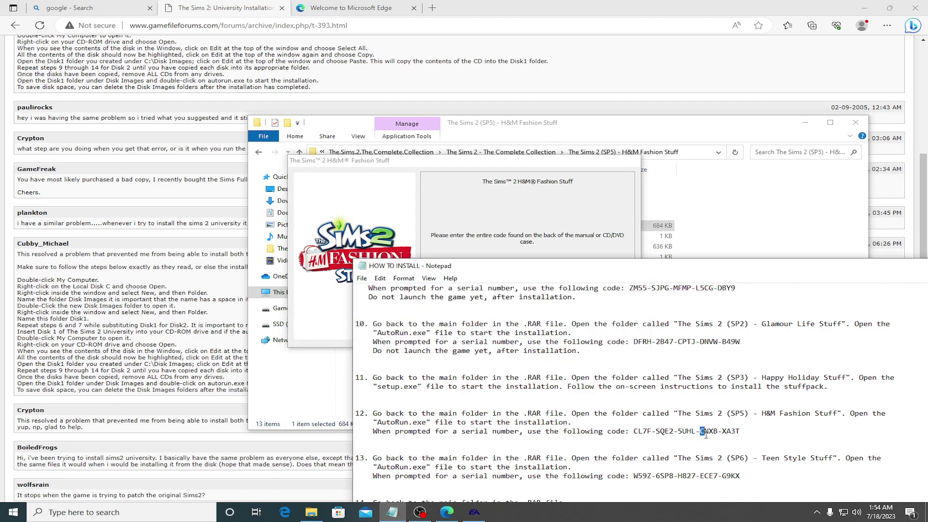
{"action": "left_click_drag", "start_coordinate": [700, 434], "coordinate": [715, 434]}
{"action": "key", "text": "alt+Tab"}
{"action": "key", "text": "ctrl+v"}
{"action": "left_click", "coordinate": [723, 433]}
{"action": "left_click_drag", "start_coordinate": [723, 433], "coordinate": [741, 433]}
{"action": "key", "text": "ctrl+c"}
{"action": "left_click", "coordinate": [600, 249]}
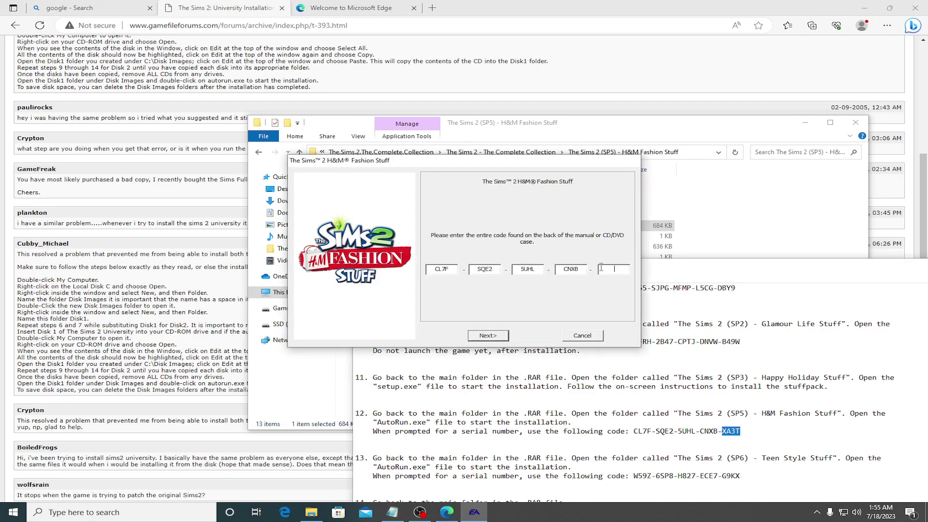
{"action": "key", "text": "ctrl+v"}
{"action": "left_click", "coordinate": [488, 337]}
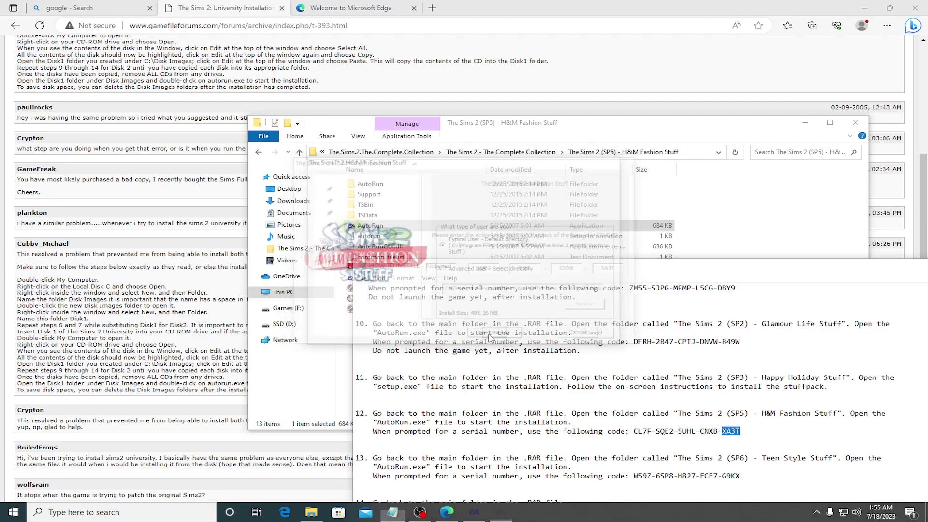
Step: Try a custom install path of D:\Games\Sims 2 and dismiss the already-installed warning
{"action": "left_click", "coordinate": [456, 270]}
{"action": "left_click", "coordinate": [602, 308]}
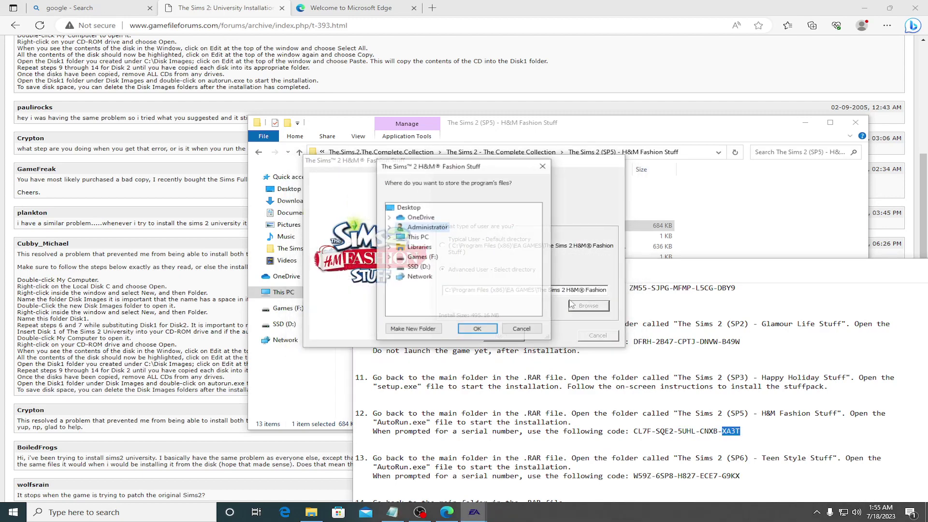
{"action": "double_click", "coordinate": [426, 267]}
{"action": "double_click", "coordinate": [428, 277]}
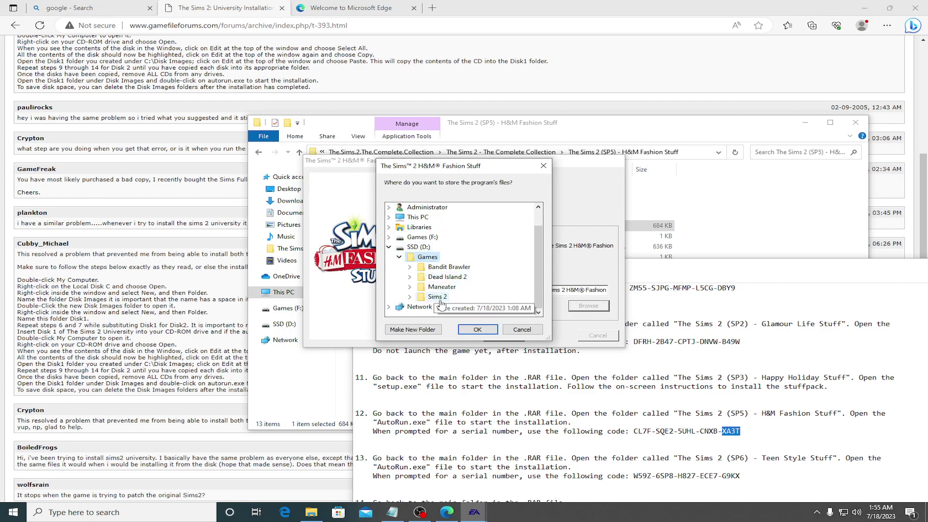
{"action": "double_click", "coordinate": [432, 296]}
{"action": "left_click", "coordinate": [477, 330]}
{"action": "left_click", "coordinate": [503, 335]}
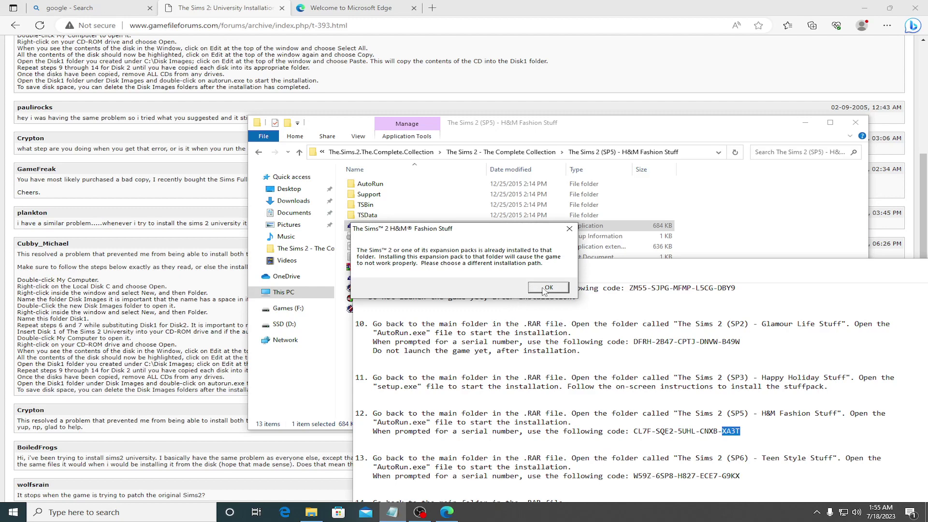
{"action": "left_click", "coordinate": [544, 287]}
Step: Create a new folder named 'H&M Fashion Stuff' inside D:\Games\Sims 2
{"action": "left_click", "coordinate": [590, 307]}
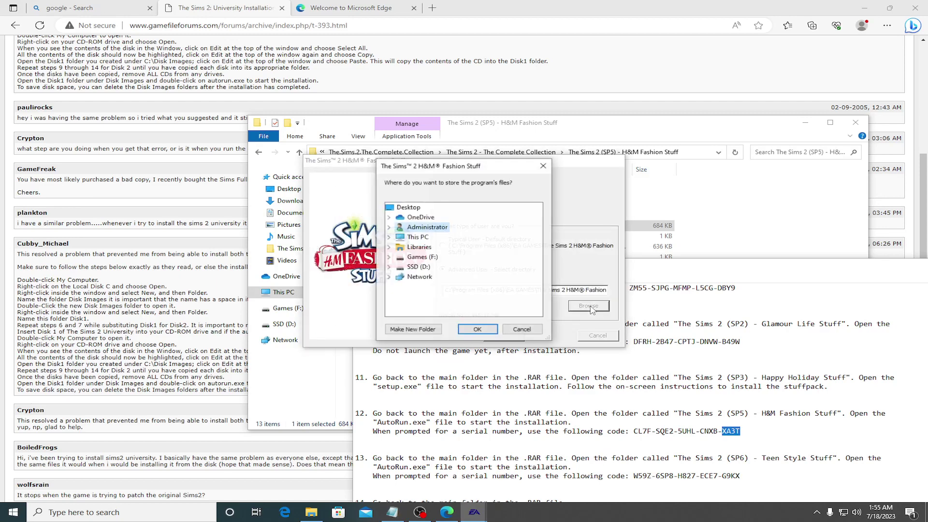
{"action": "double_click", "coordinate": [418, 266]}
{"action": "left_click", "coordinate": [399, 277]}
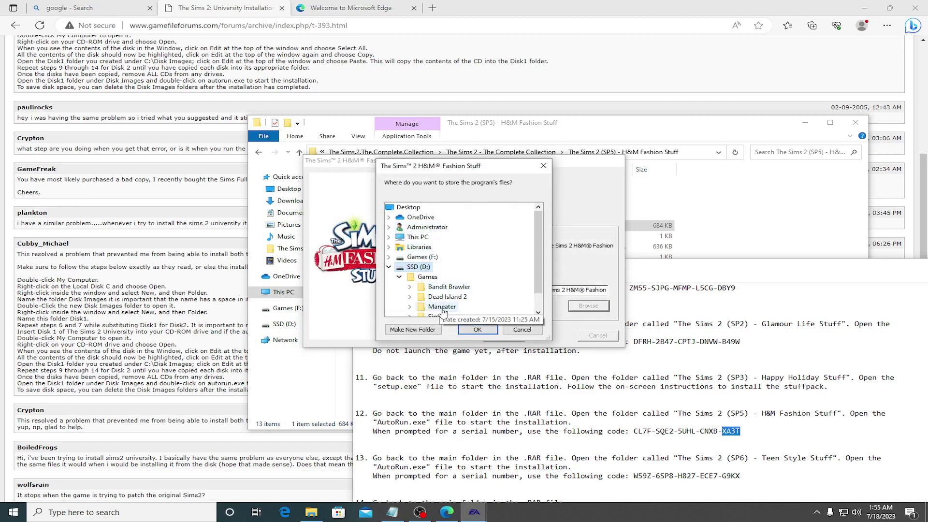
{"action": "scroll", "coordinate": [443, 309], "scroll_direction": "down", "scroll_amount": 1}
{"action": "double_click", "coordinate": [441, 297]}
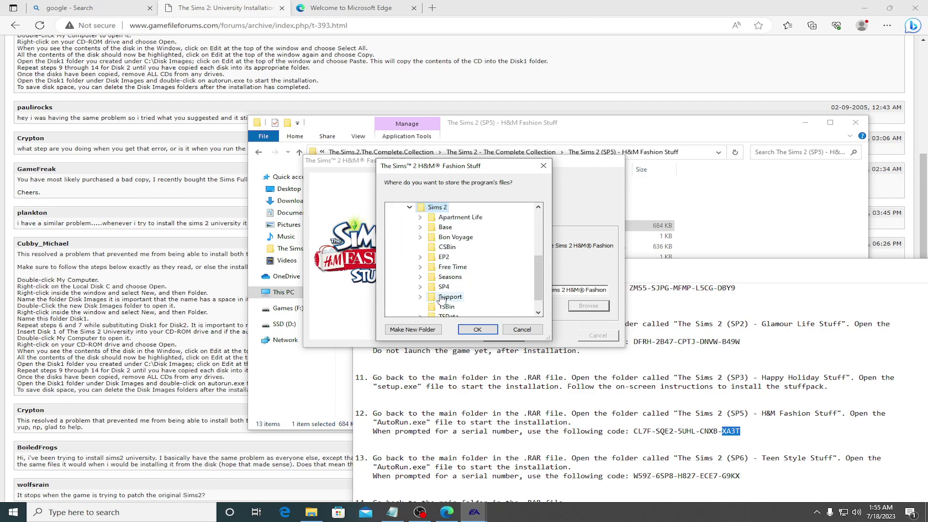
{"action": "right_click", "coordinate": [432, 208]}
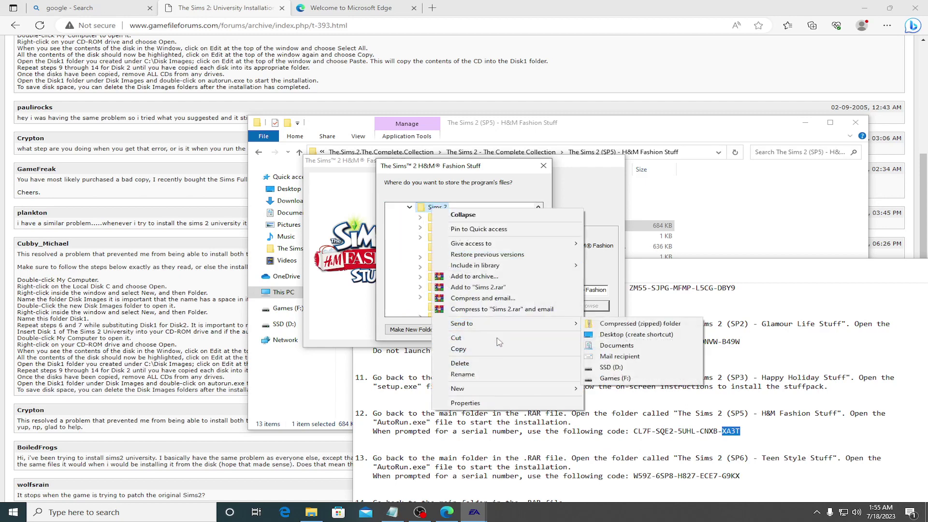
{"action": "mouse_move", "coordinate": [501, 394]}
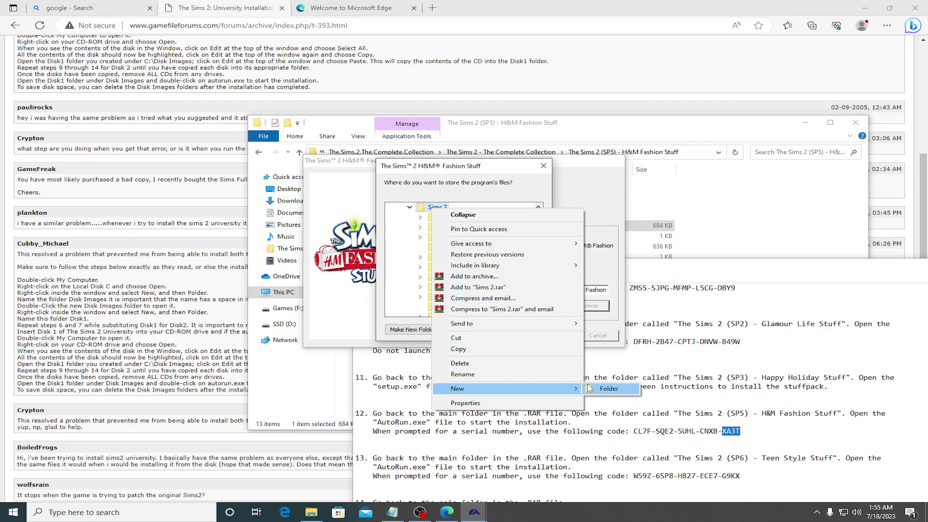
{"action": "left_click", "coordinate": [604, 388]}
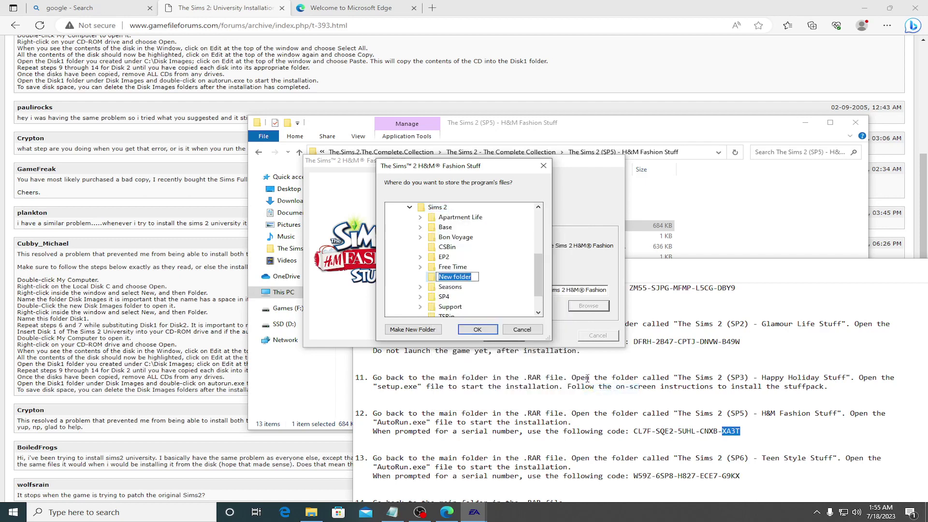
{"action": "type", "text": "H"}
{"action": "type", "text": "%"}
{"action": "type", "text": "M"}
{"action": "type", "text": " Fashion Stuff"}
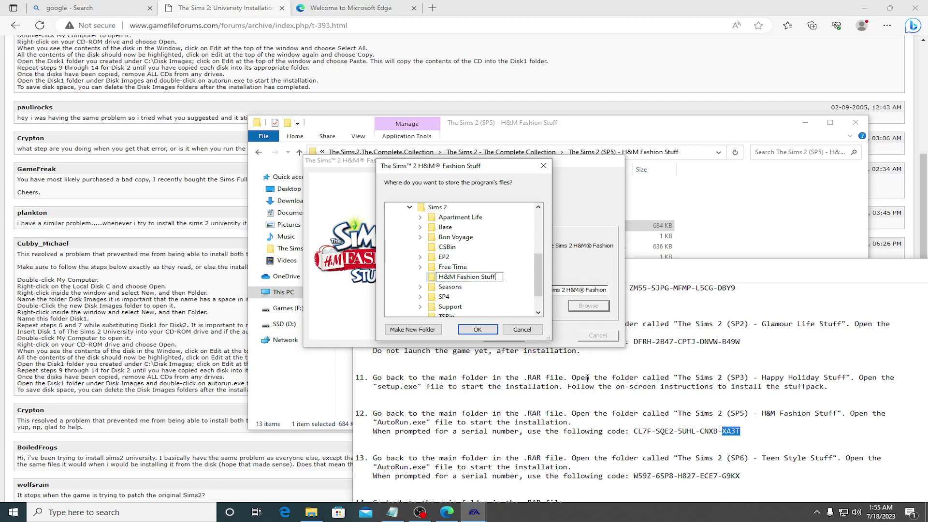
{"action": "key", "text": "Return"}
Step: Install to H&M Fashion Stuff, let the files copy, and acknowledge the update notice
{"action": "left_click", "coordinate": [477, 331]}
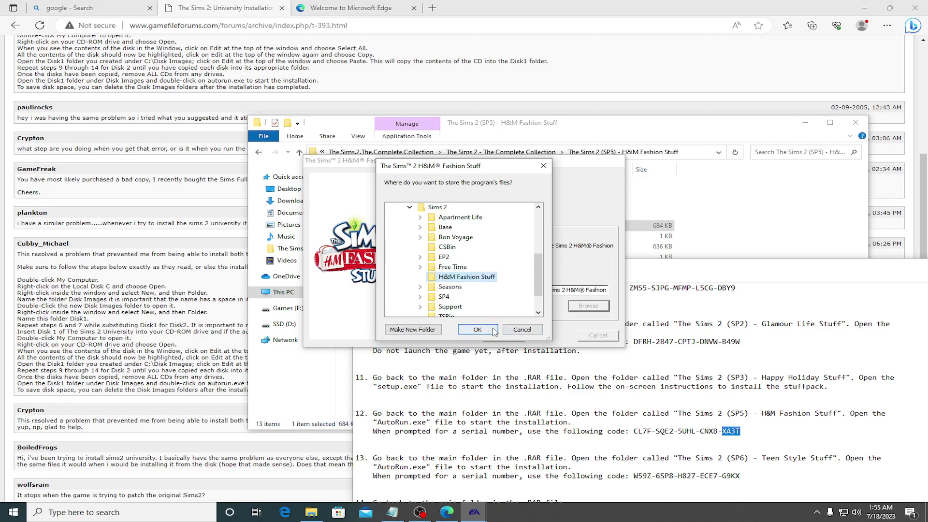
{"action": "left_click", "coordinate": [514, 338]}
{"action": "left_click", "coordinate": [514, 338]}
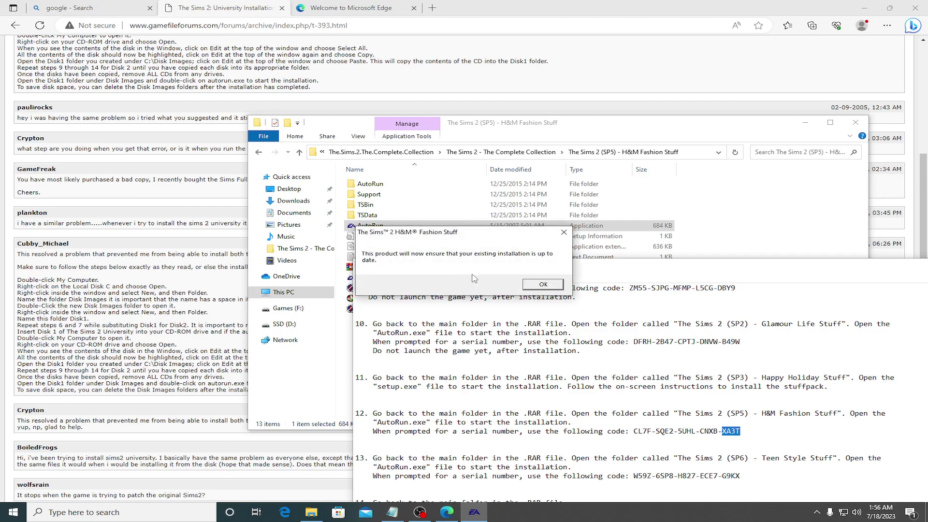
{"action": "left_click", "coordinate": [540, 284]}
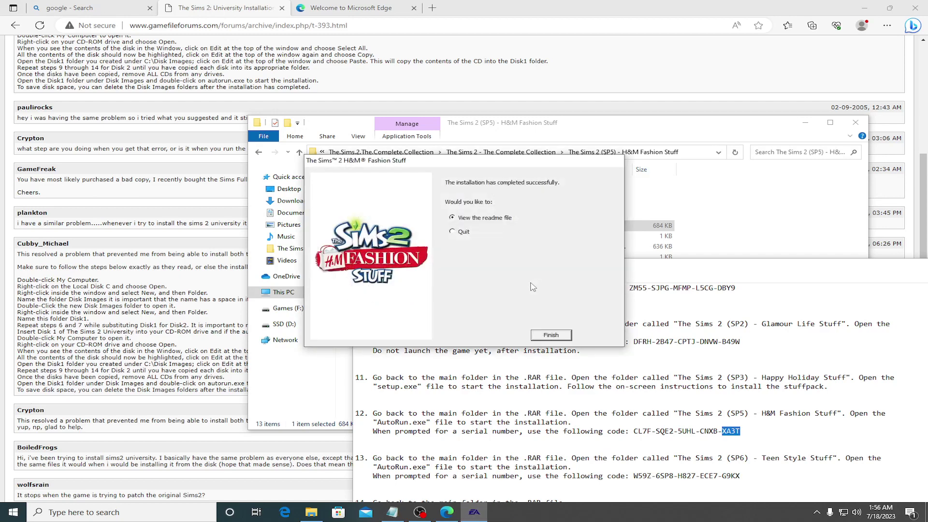
Step: Close the H&M installer and launch the SP6 Teen Style Stuff installer in English
{"action": "left_click", "coordinate": [551, 335]}
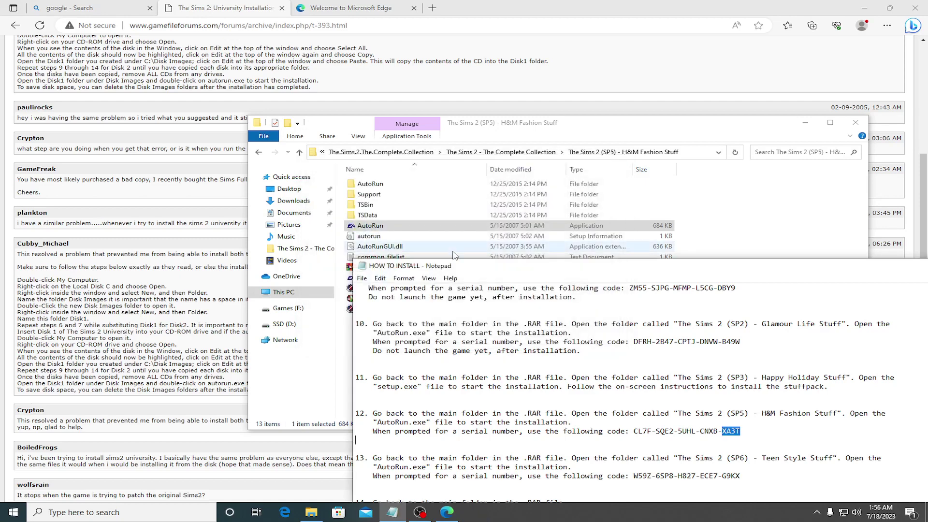
{"action": "left_click", "coordinate": [260, 153]}
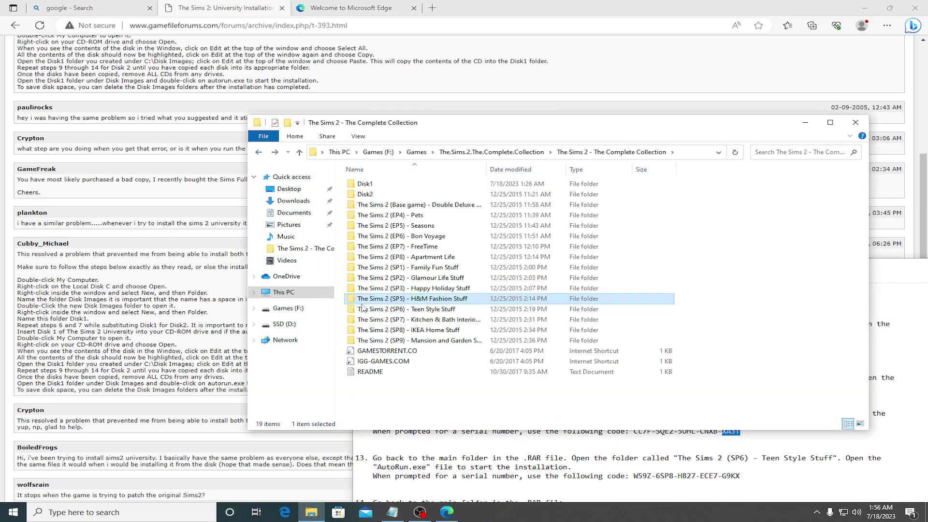
{"action": "double_click", "coordinate": [389, 311]}
{"action": "double_click", "coordinate": [374, 227]}
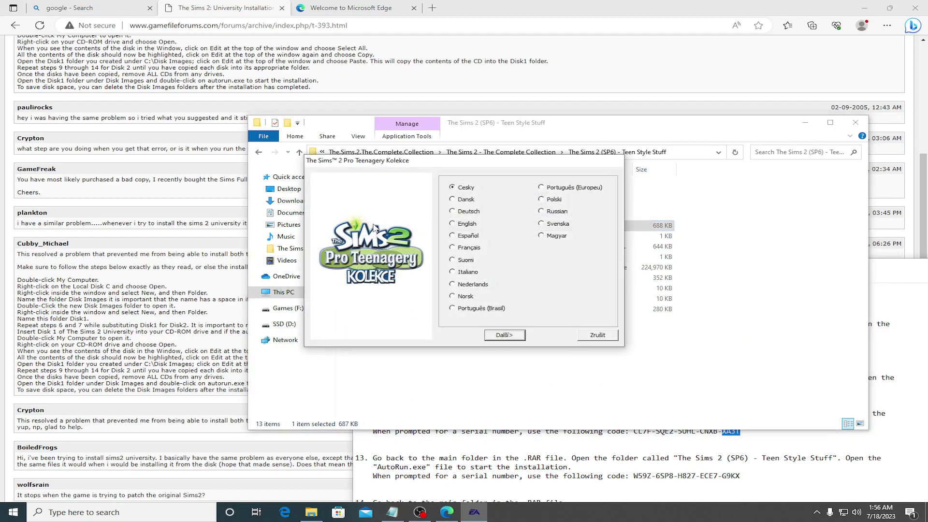
{"action": "left_click", "coordinate": [452, 223]}
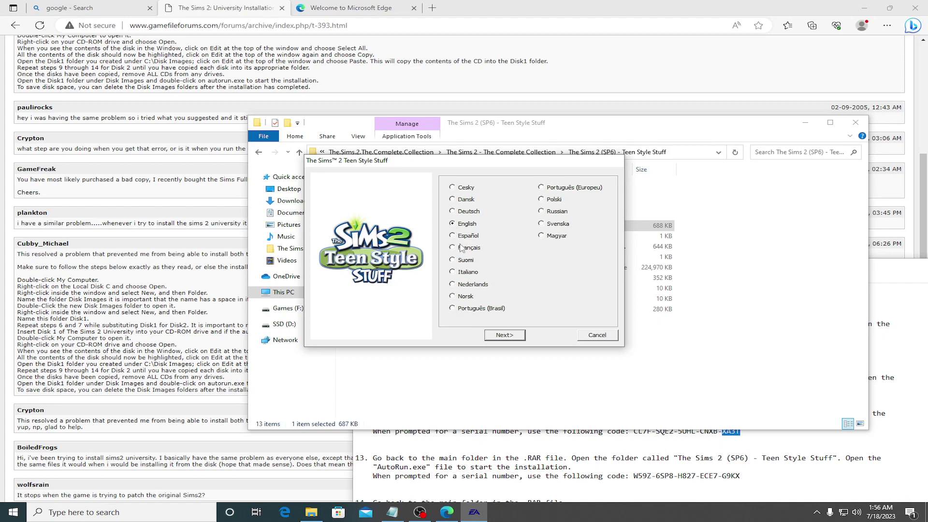
{"action": "left_click", "coordinate": [514, 335]}
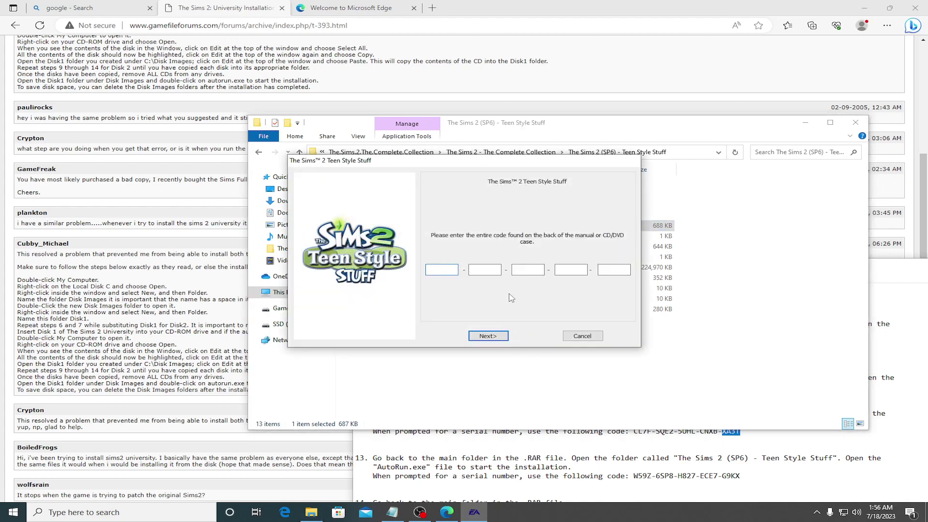
Step: Copy the first two serial code blocks from the install notes into the installer
{"action": "left_click", "coordinate": [740, 449]}
{"action": "scroll", "coordinate": [736, 447], "scroll_direction": "down", "scroll_amount": 4}
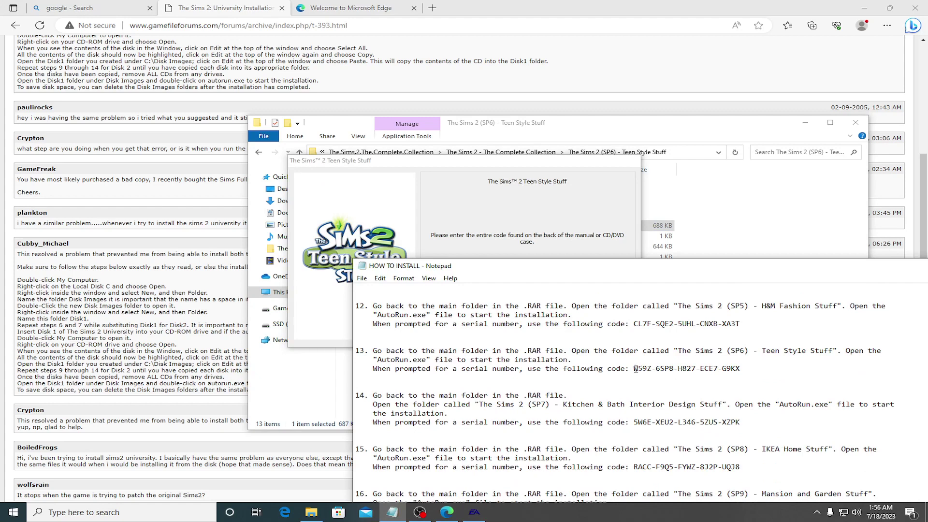
{"action": "left_click_drag", "start_coordinate": [635, 369], "coordinate": [653, 371]}
{"action": "key", "text": "ctrl+c"}
{"action": "key", "text": "alt+Tab"}
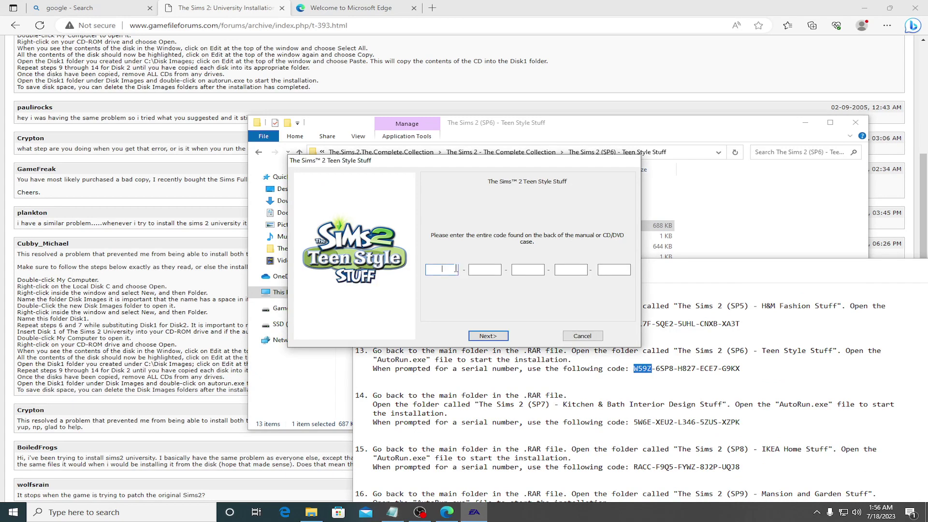
{"action": "key", "text": "ctrl+v"}
{"action": "left_click", "coordinate": [658, 369]}
{"action": "left_click_drag", "start_coordinate": [656, 369], "coordinate": [674, 371]}
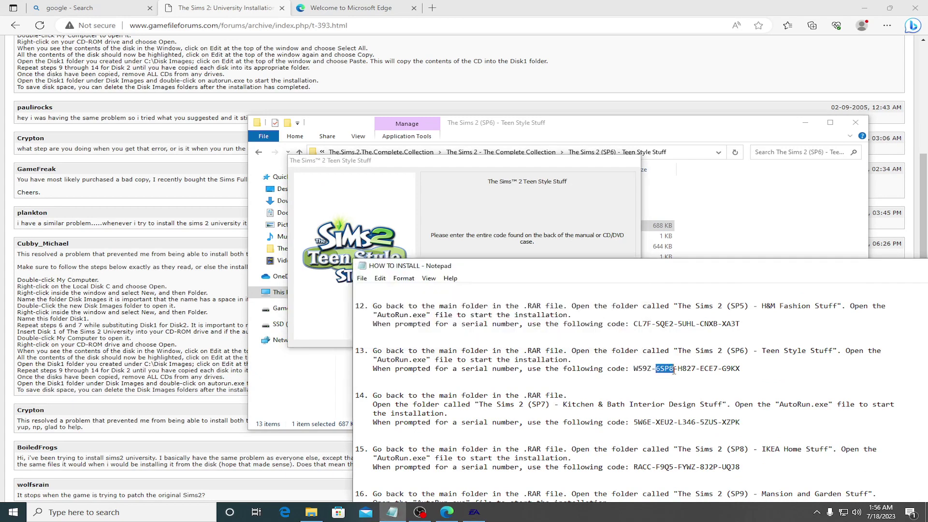
{"action": "key", "text": "ctrl+c"}
{"action": "key", "text": "alt+Tab"}
{"action": "key", "text": "ctrl+v"}
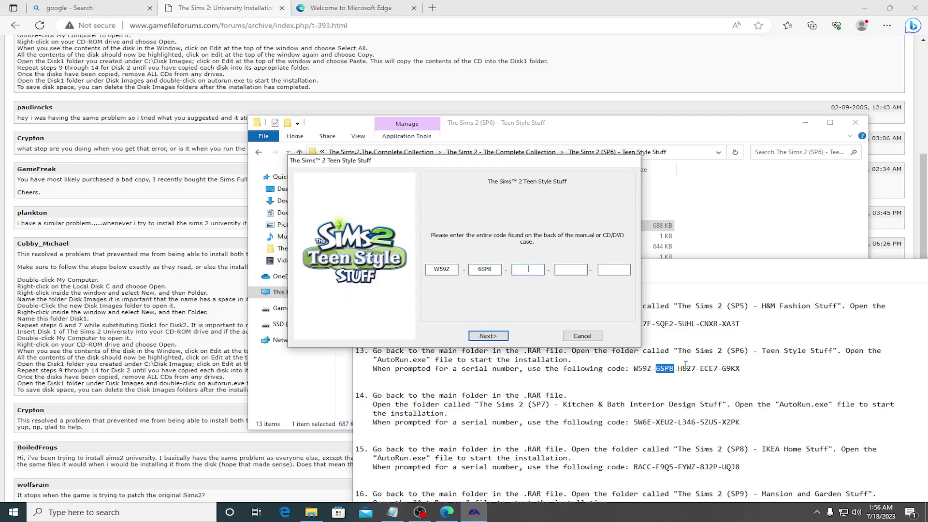
Step: Copy the third, fourth and fifth serial code blocks into the remaining fields
{"action": "left_click", "coordinate": [680, 369]}
{"action": "left_click_drag", "start_coordinate": [679, 370], "coordinate": [696, 371]}
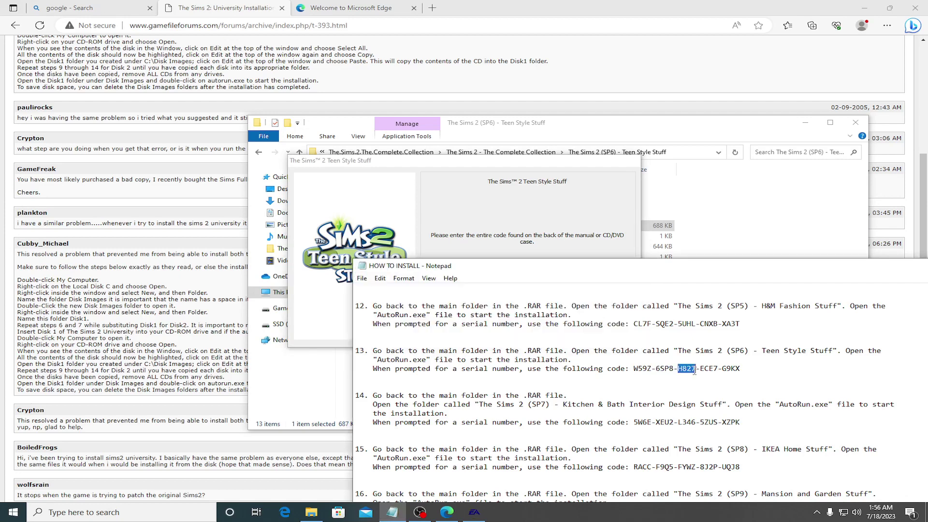
{"action": "key", "text": "ctrl+c"}
{"action": "key", "text": "alt+Tab"}
{"action": "key", "text": "ctrl+v"}
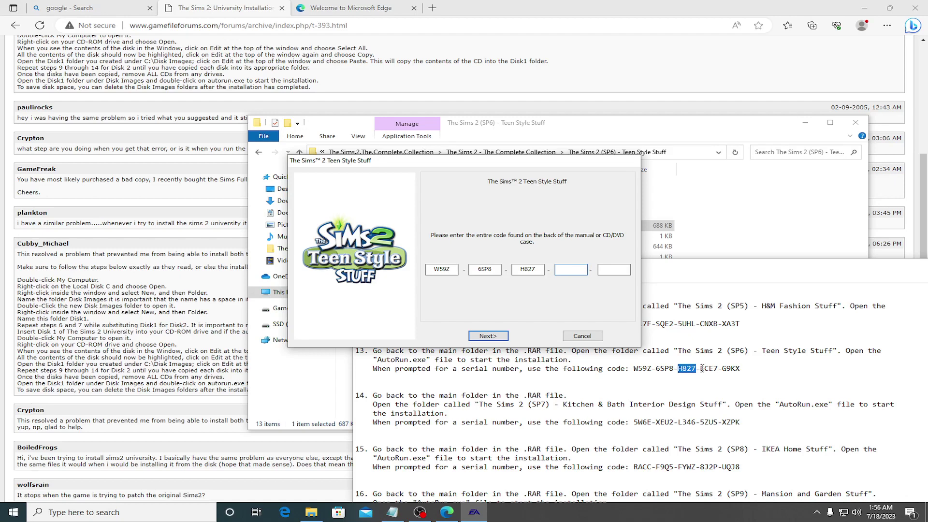
{"action": "left_click", "coordinate": [702, 369]}
{"action": "left_click_drag", "start_coordinate": [701, 369], "coordinate": [717, 370]}
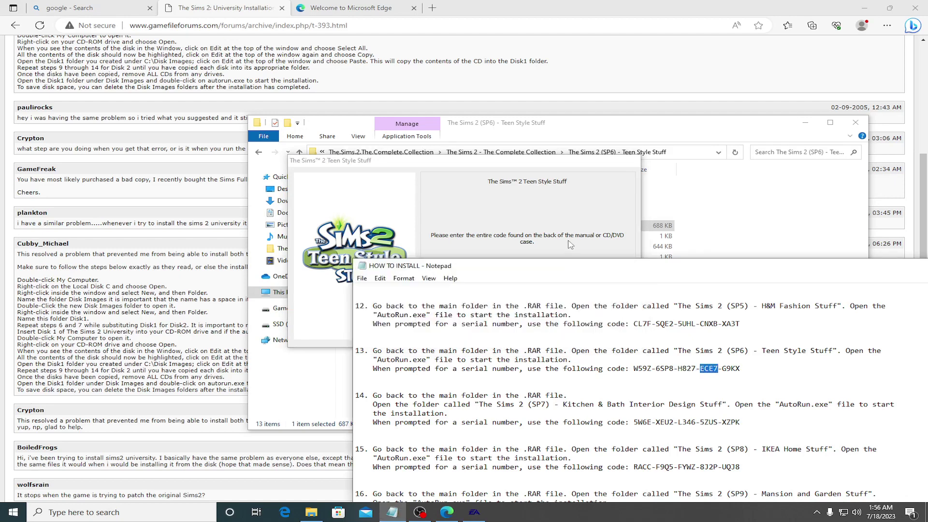
{"action": "key", "text": "ctrl+c"}
{"action": "key", "text": "alt+Tab"}
{"action": "key", "text": "ctrl+v"}
{"action": "left_click_drag", "start_coordinate": [722, 369], "coordinate": [740, 369]}
{"action": "key", "text": "ctrl+c"}
{"action": "key", "text": "alt+Tab"}
{"action": "key", "text": "ctrl+v"}
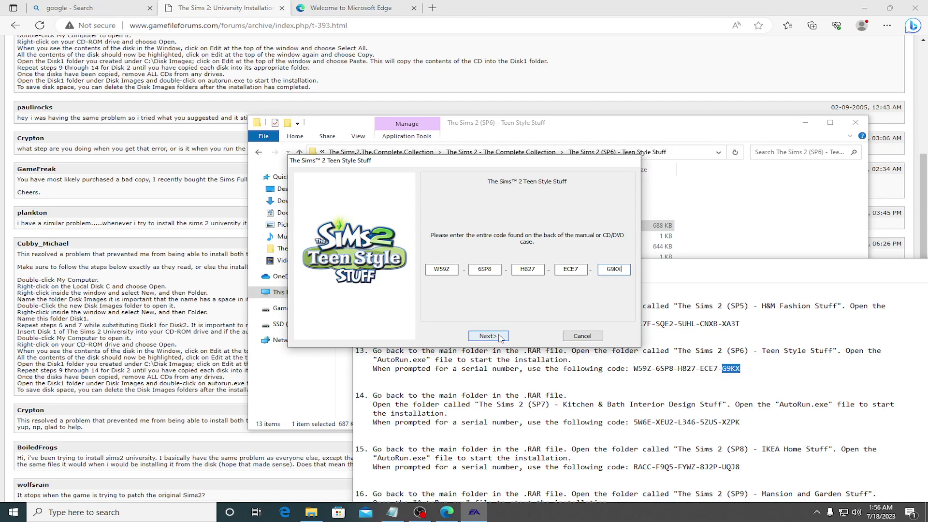
Step: Submit the serial, try D:\Games\Sims 2 as a custom path, and dismiss the already-installed warning
{"action": "left_click", "coordinate": [488, 336]}
{"action": "left_click", "coordinate": [464, 271]}
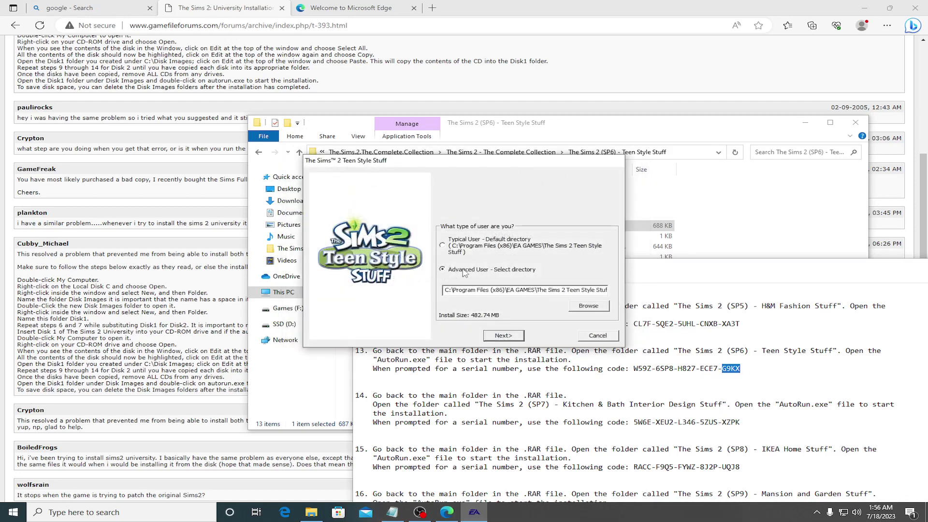
{"action": "left_click", "coordinate": [589, 306]}
{"action": "double_click", "coordinate": [418, 267]}
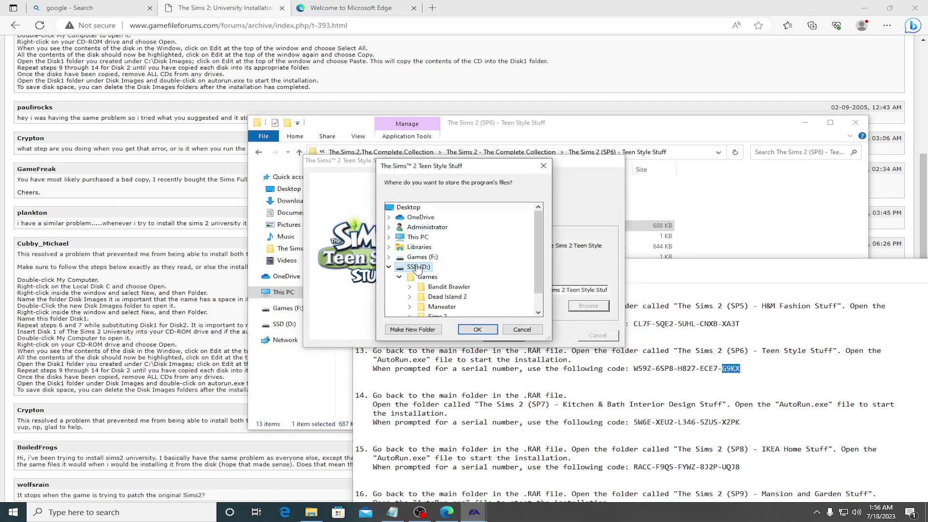
{"action": "scroll", "coordinate": [418, 271], "scroll_direction": "down", "scroll_amount": 1}
{"action": "double_click", "coordinate": [438, 296]}
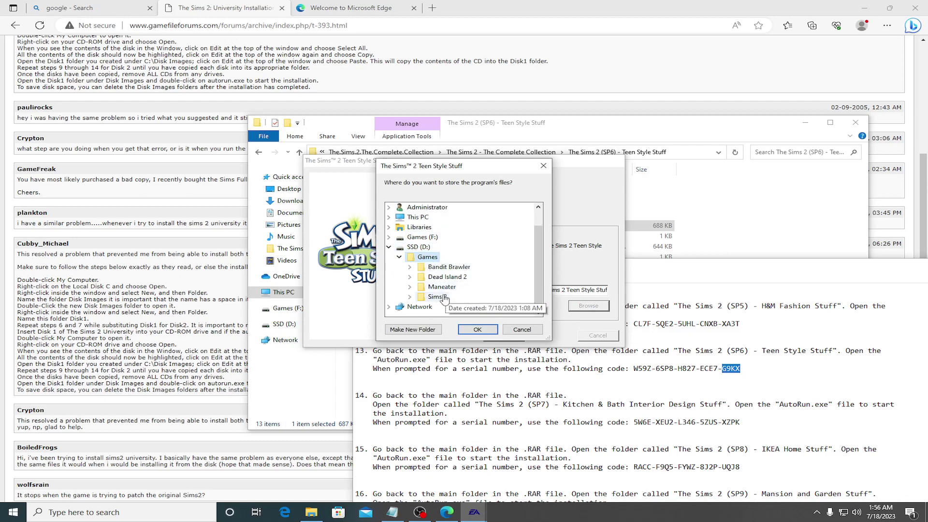
{"action": "left_click", "coordinate": [478, 328]}
{"action": "left_click", "coordinate": [515, 334]}
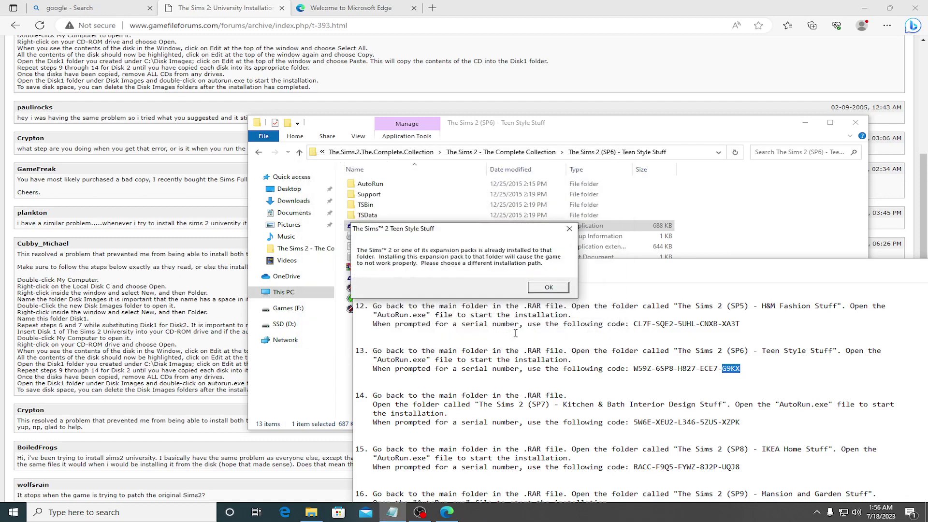
{"action": "left_click", "coordinate": [537, 290]}
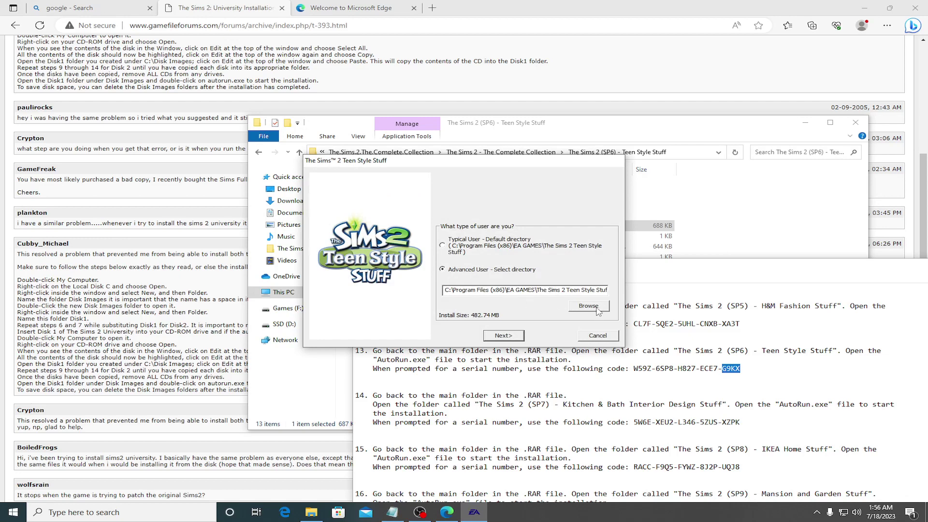
Step: Create a new folder inside Sims 2, initially named 'TSBin'
{"action": "left_click", "coordinate": [598, 309]}
{"action": "left_click", "coordinate": [418, 267]}
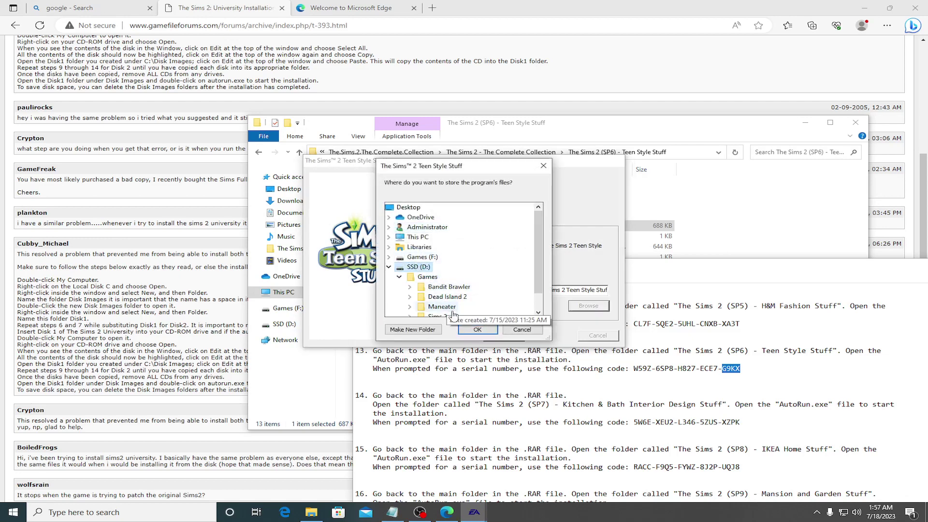
{"action": "scroll", "coordinate": [438, 290], "scroll_direction": "down", "scroll_amount": 1}
{"action": "left_click", "coordinate": [443, 299]}
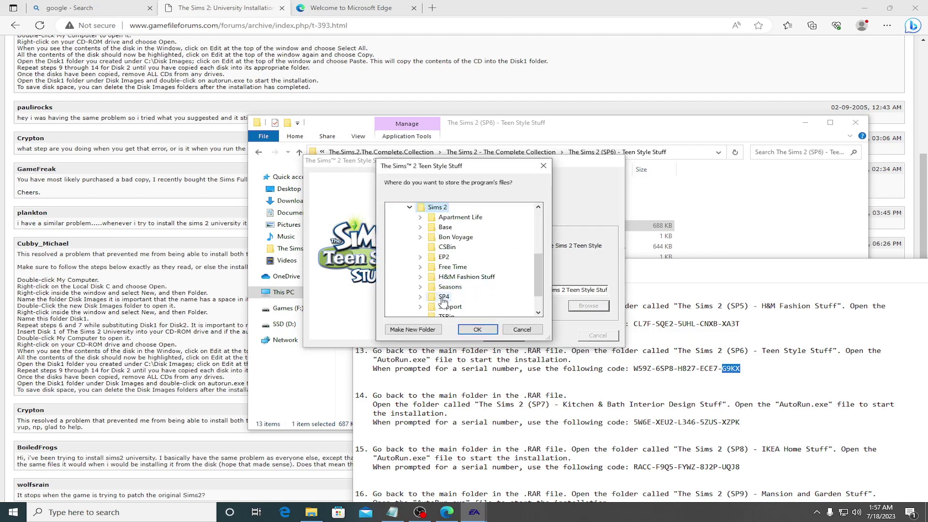
{"action": "right_click", "coordinate": [442, 207]}
{"action": "mouse_move", "coordinate": [486, 391]}
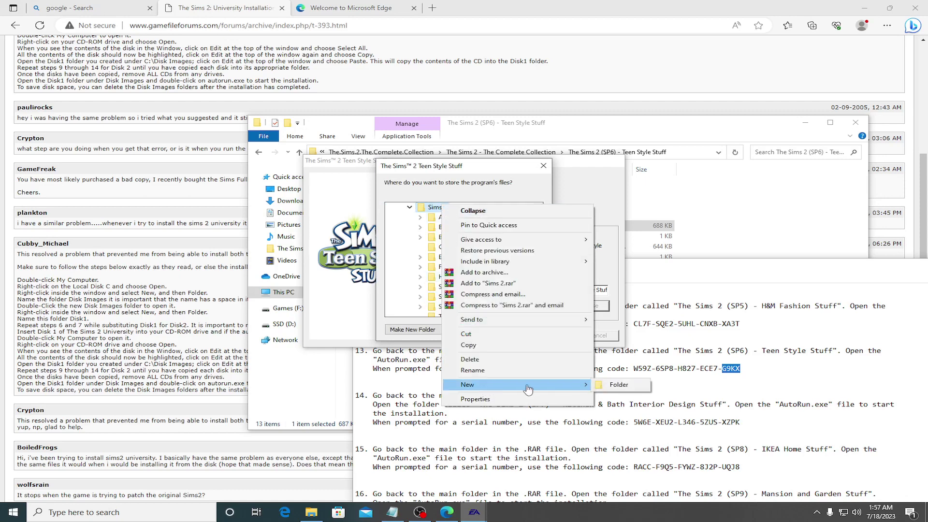
{"action": "left_click", "coordinate": [614, 386]}
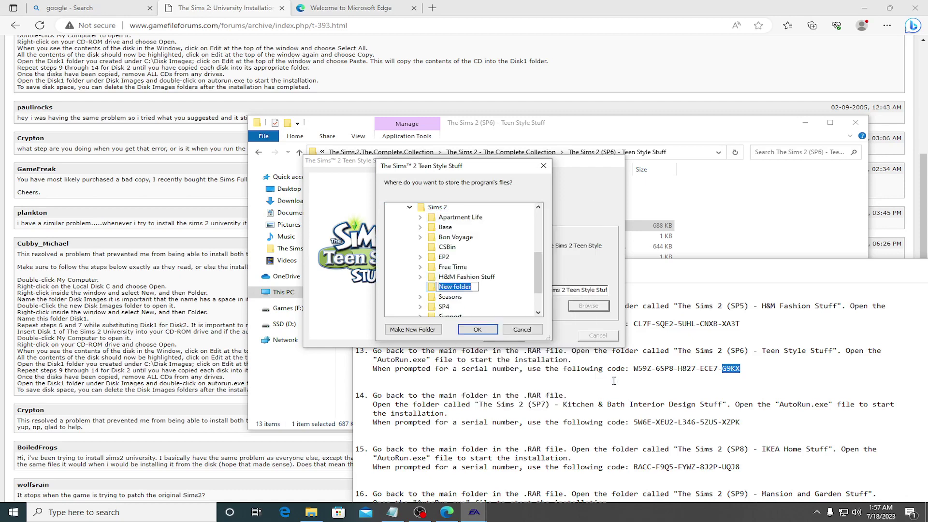
{"action": "type", "text": "TSBin"}
{"action": "key", "text": "Return"}
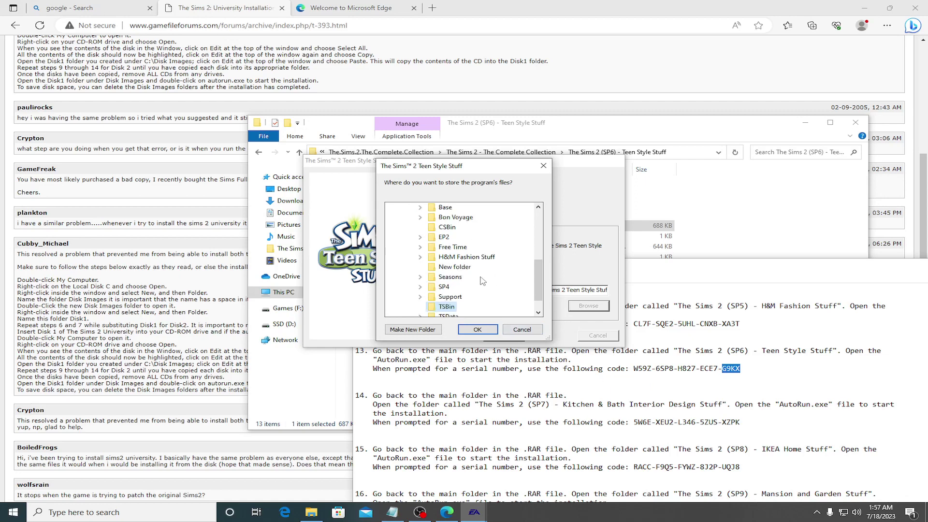
Step: Rename the new folder to 'Teen Style Stuff' and accept it as the install location
{"action": "scroll", "coordinate": [469, 276], "scroll_direction": "up", "scroll_amount": 3}
{"action": "scroll", "coordinate": [469, 276], "scroll_direction": "up", "scroll_amount": 1}
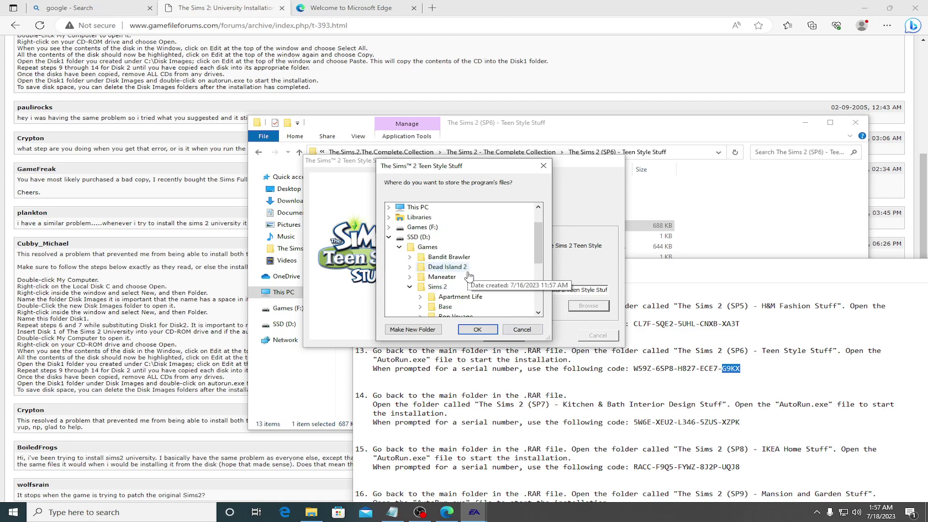
{"action": "scroll", "coordinate": [453, 289], "scroll_direction": "down", "scroll_amount": 1}
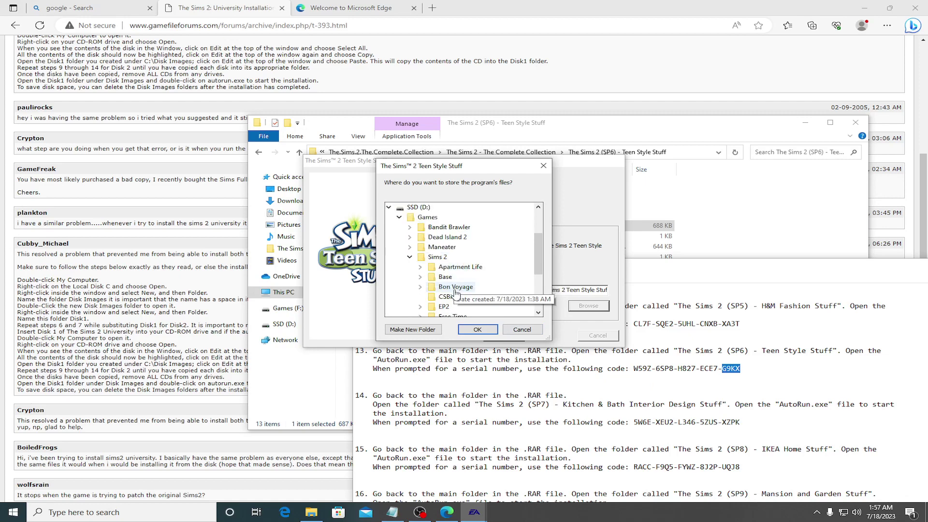
{"action": "double_click", "coordinate": [453, 289]}
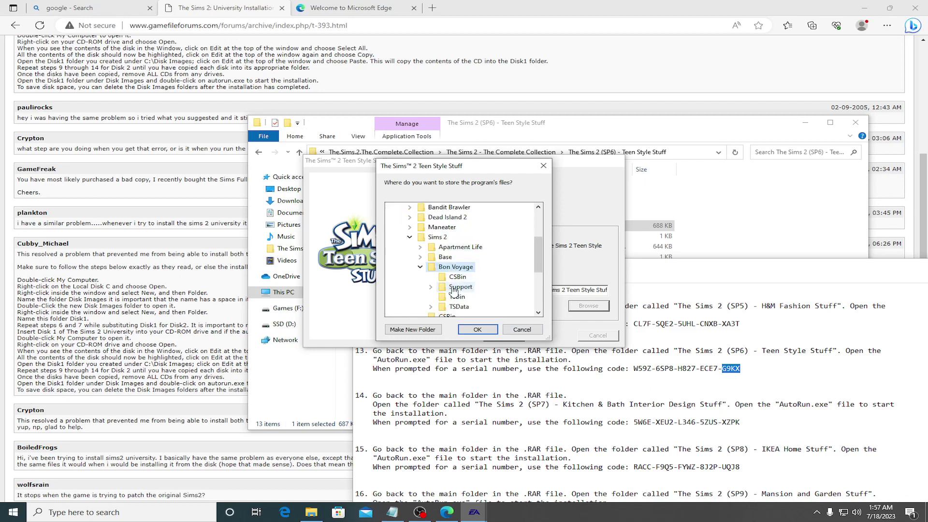
{"action": "left_click", "coordinate": [422, 267]}
{"action": "left_click", "coordinate": [436, 237]}
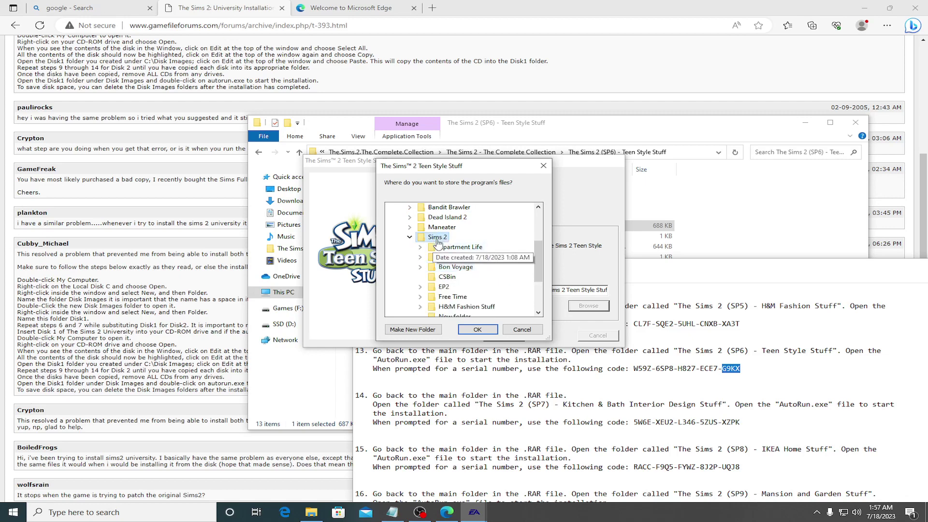
{"action": "scroll", "coordinate": [478, 287], "scroll_direction": "down", "scroll_amount": 3}
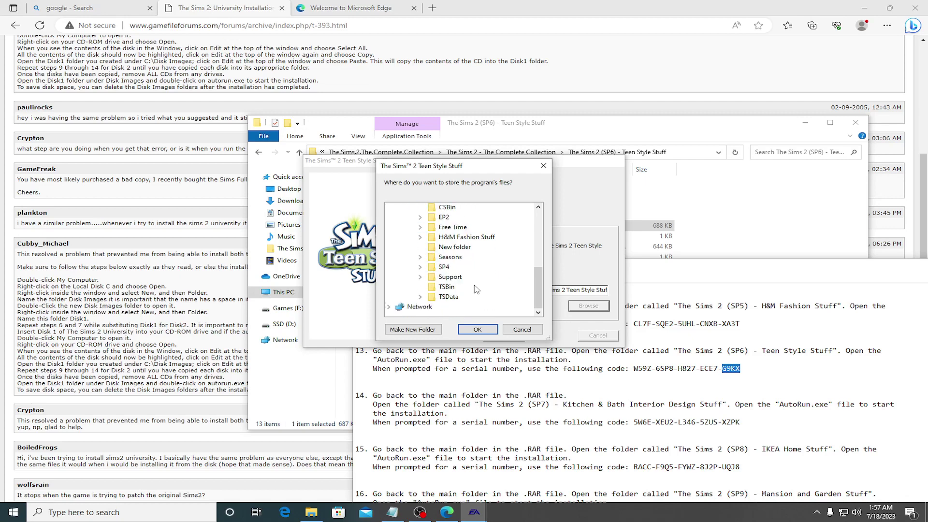
{"action": "left_click", "coordinate": [455, 247]}
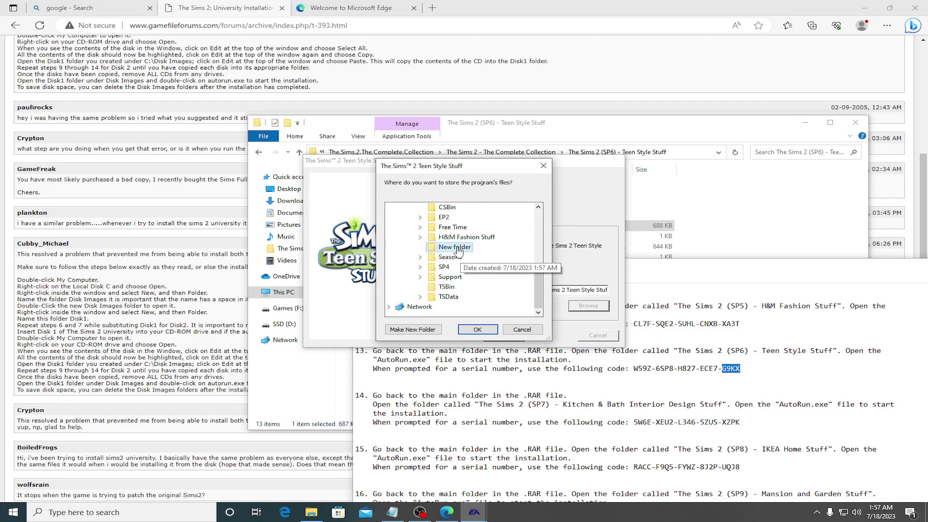
{"action": "left_click", "coordinate": [454, 247]}
{"action": "type", "text": "Te"}
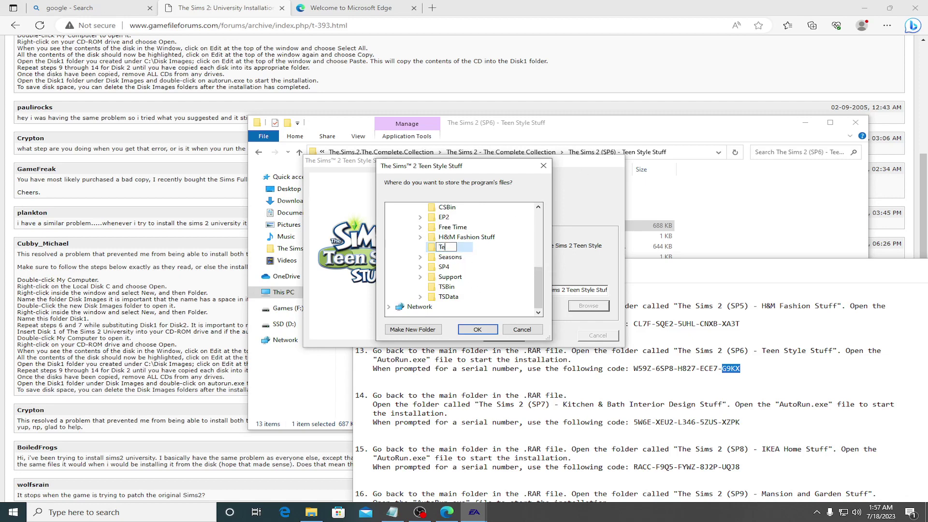
{"action": "type", "text": "en Style Stuff"}
{"action": "key", "text": "Return"}
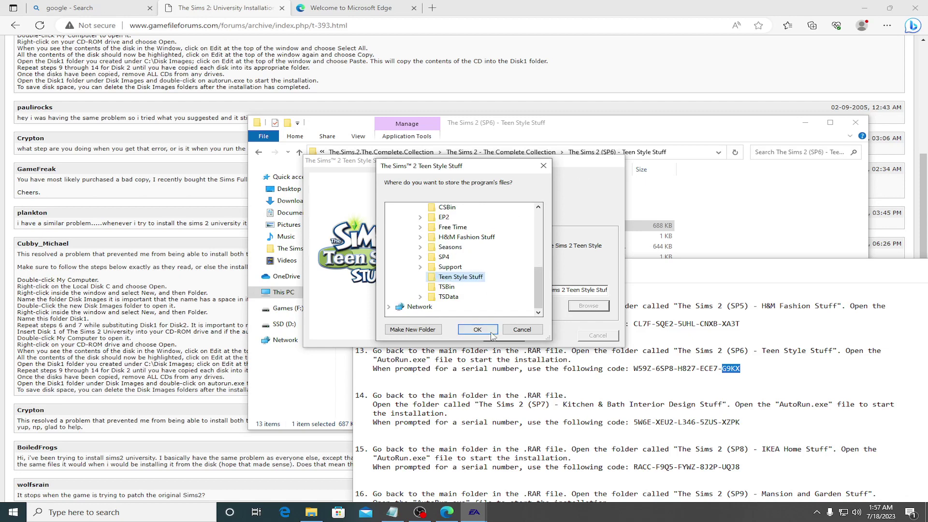
{"action": "left_click", "coordinate": [483, 330]}
{"action": "left_click", "coordinate": [503, 335]}
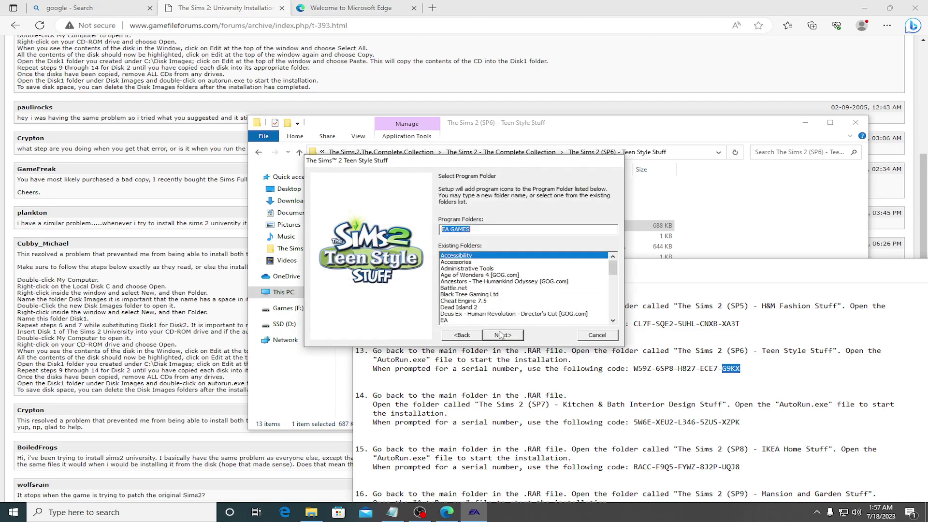
Step: Install Teen Style Stuff with the default program folder and no online registration, then quit the installer
{"action": "left_click", "coordinate": [504, 335]}
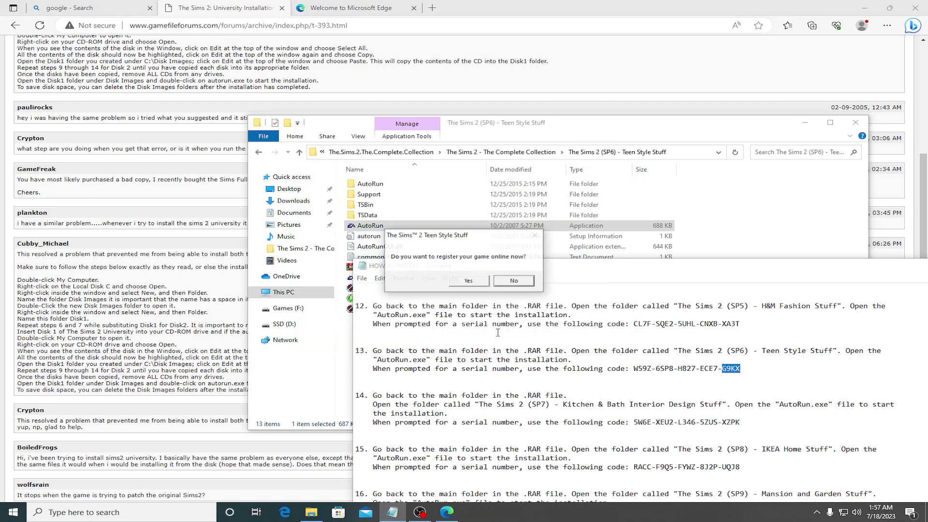
{"action": "left_click", "coordinate": [516, 282]}
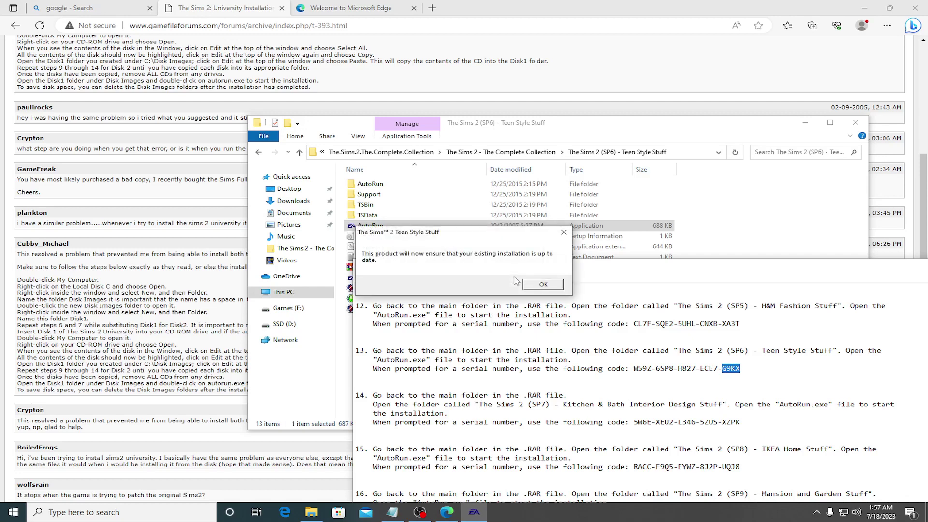
{"action": "left_click", "coordinate": [537, 292]}
{"action": "left_click", "coordinate": [478, 235]}
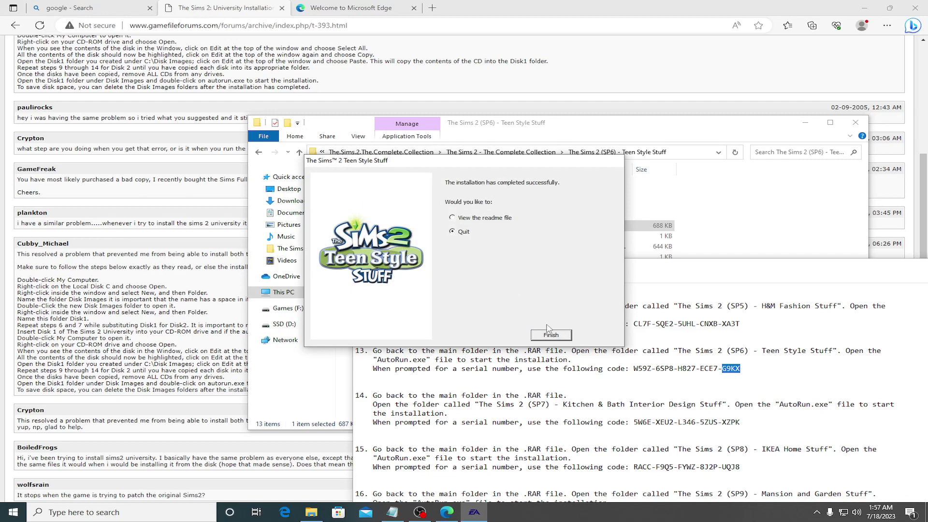
{"action": "left_click", "coordinate": [549, 333]}
{"action": "left_click", "coordinate": [259, 153]}
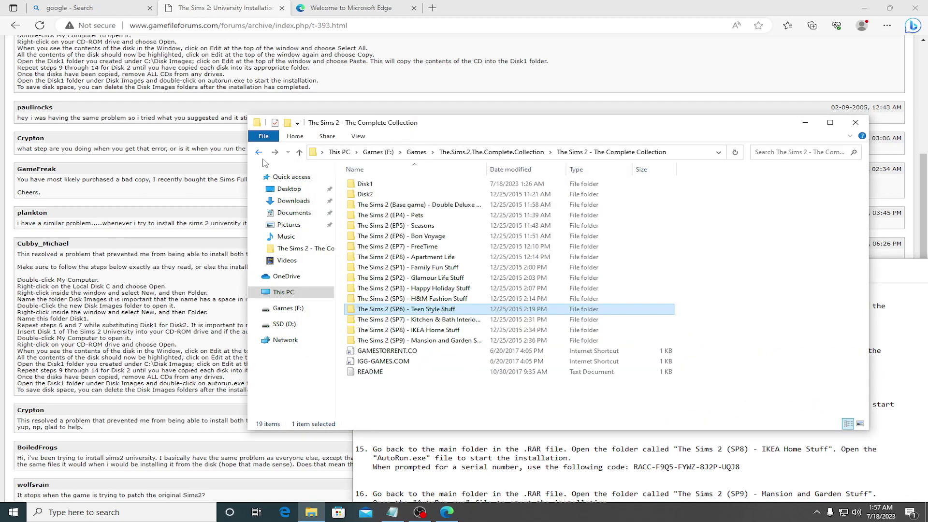
Step: Launch the SP7 Kitchen & Bath Interior Design Stuff installer in English
{"action": "double_click", "coordinate": [418, 321]}
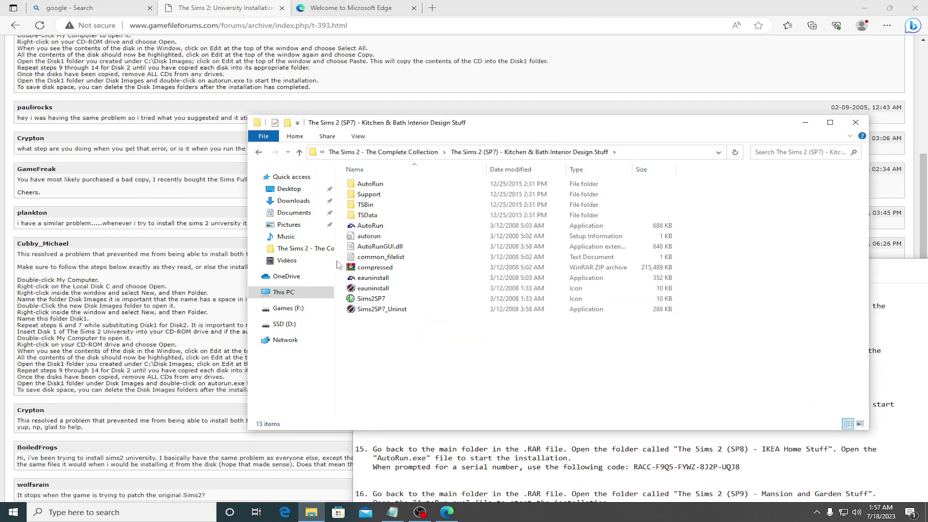
{"action": "double_click", "coordinate": [362, 226]}
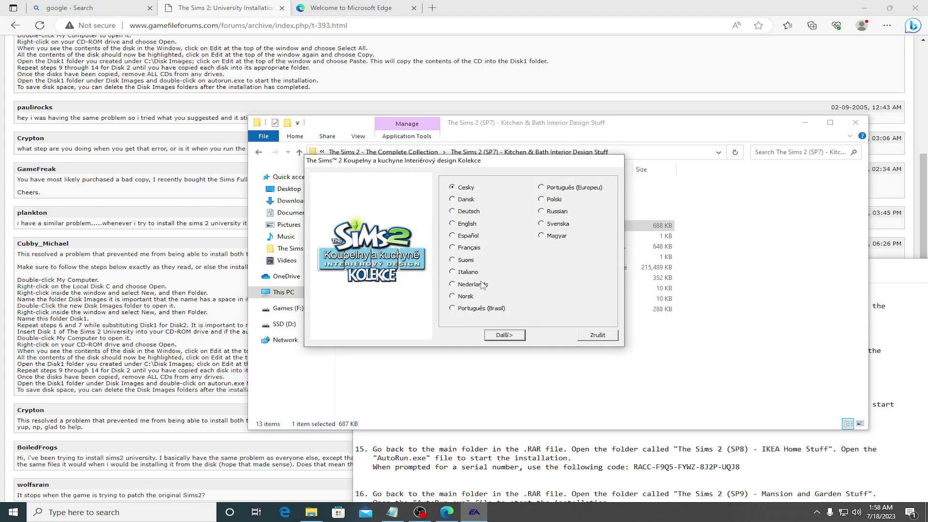
{"action": "left_click", "coordinate": [453, 224]}
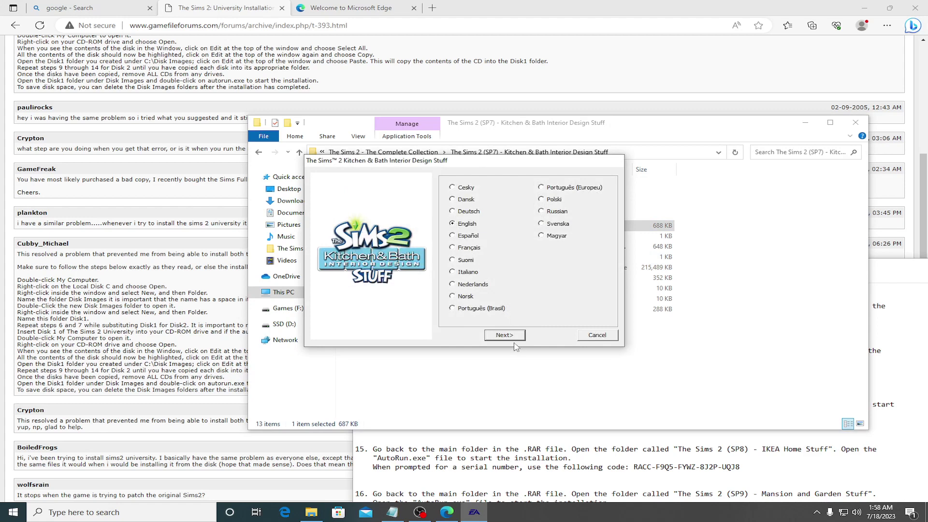
{"action": "left_click", "coordinate": [512, 337]}
Step: Paste the first three serial code blocks from the install notes into the installer
{"action": "left_click", "coordinate": [665, 456]}
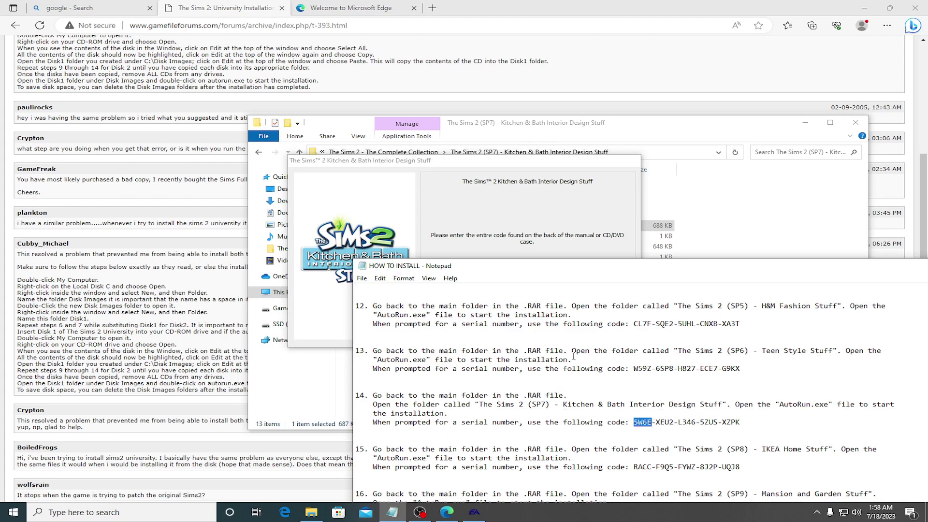
{"action": "key", "text": "alt+Tab"}
{"action": "key", "text": "ctrl+v"}
{"action": "double_click", "coordinate": [670, 422]}
{"action": "key", "text": "ctrl+c"}
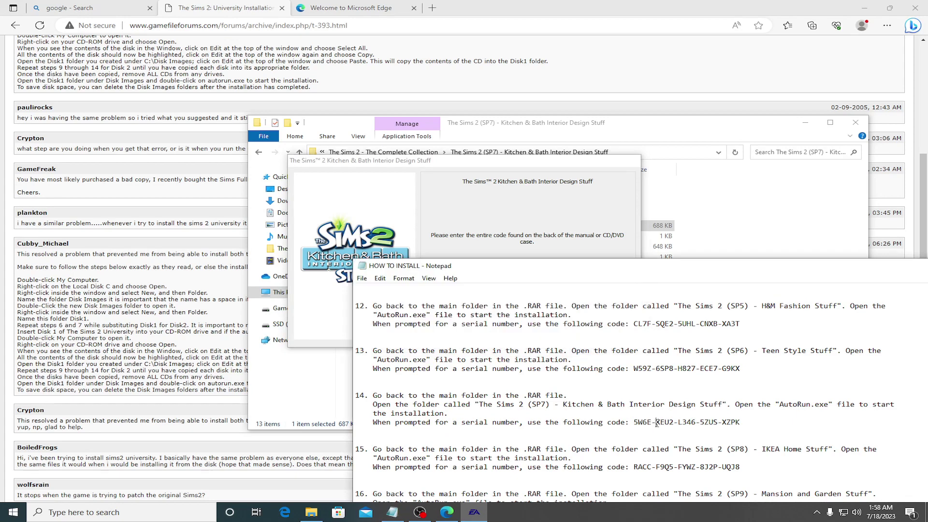
{"action": "key", "text": "alt+Tab"}
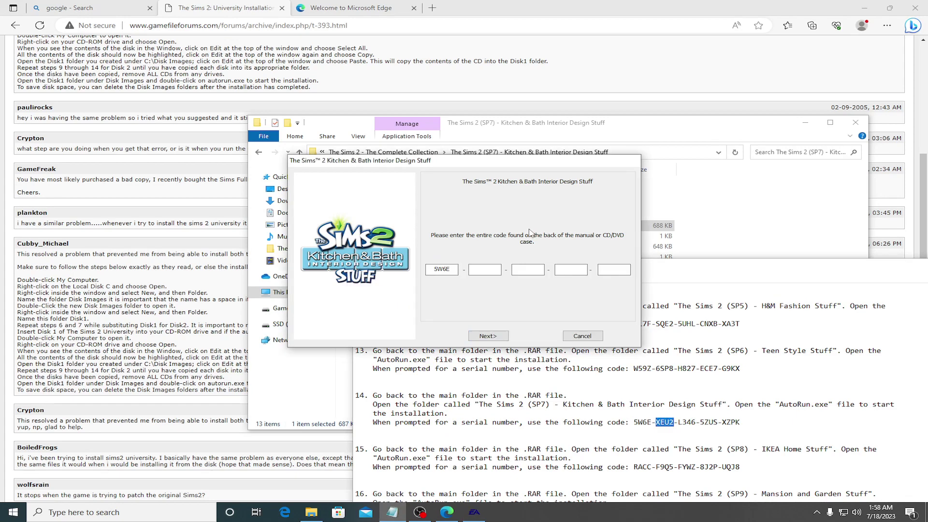
{"action": "key", "text": "ctrl+v"}
{"action": "left_click_drag", "start_coordinate": [680, 422], "coordinate": [693, 422]}
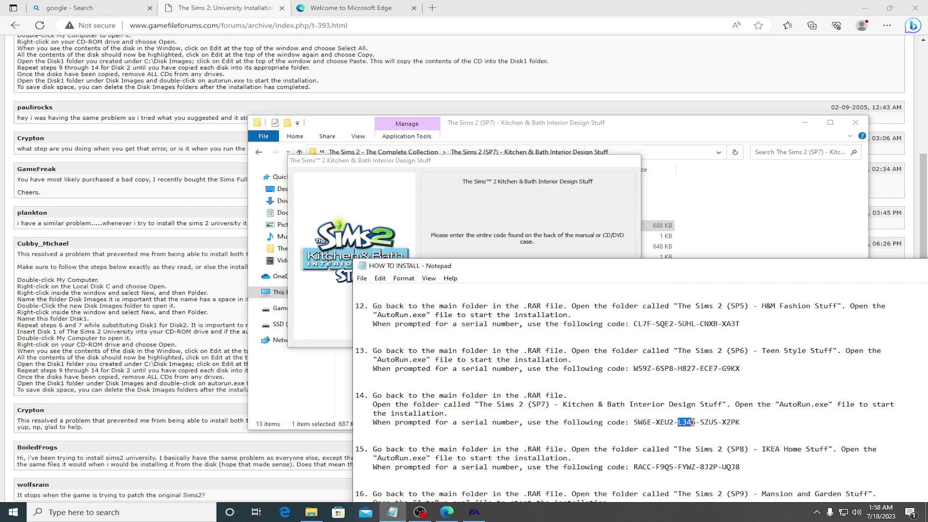
{"action": "key", "text": "ctrl+c"}
{"action": "key", "text": "alt+Tab"}
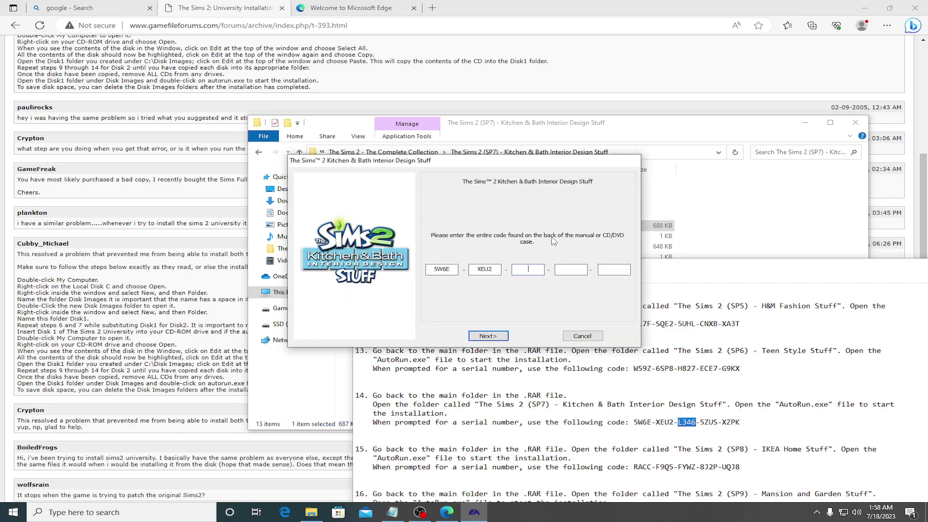
{"action": "key", "text": "ctrl+v"}
Step: Paste the fourth and fifth serial code blocks into the installer
{"action": "left_click_drag", "start_coordinate": [701, 423], "coordinate": [714, 423]}
{"action": "key", "text": "ctrl+c"}
{"action": "key", "text": "alt+Tab"}
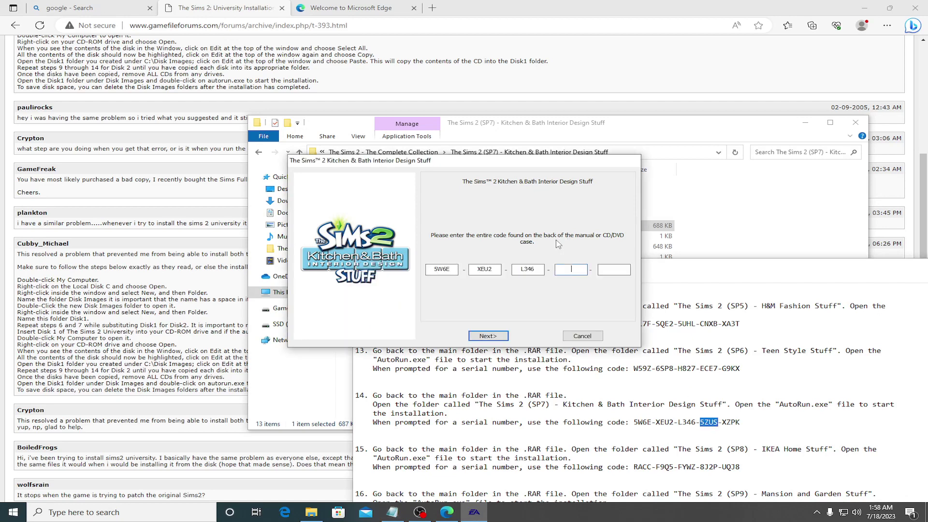
{"action": "key", "text": "ctrl+v"}
{"action": "left_click", "coordinate": [723, 422]}
{"action": "left_click_drag", "start_coordinate": [723, 423], "coordinate": [741, 423]}
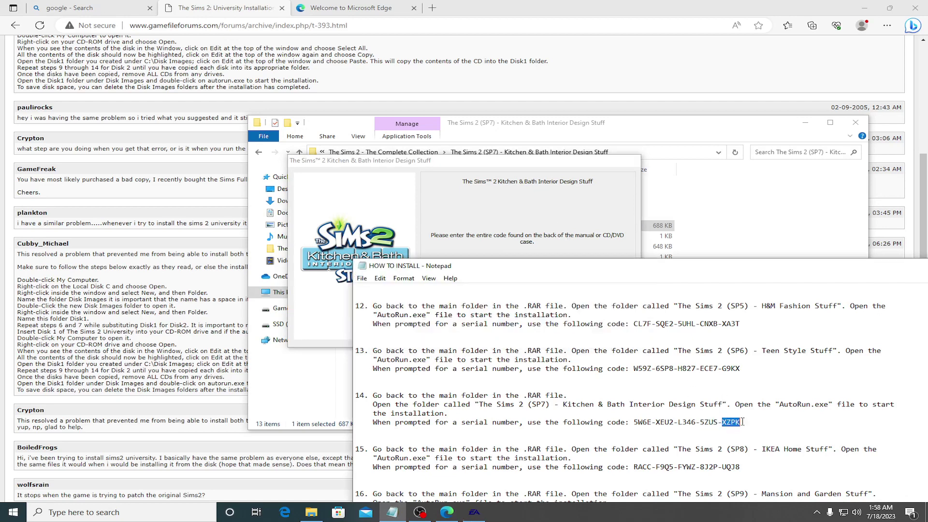
{"action": "key", "text": "ctrl+c"}
{"action": "key", "text": "alt+Tab"}
{"action": "key", "text": "ctrl+v"}
Step: Submit the serial code and choose a custom install directory on the SSD (D:)
{"action": "left_click", "coordinate": [488, 336]}
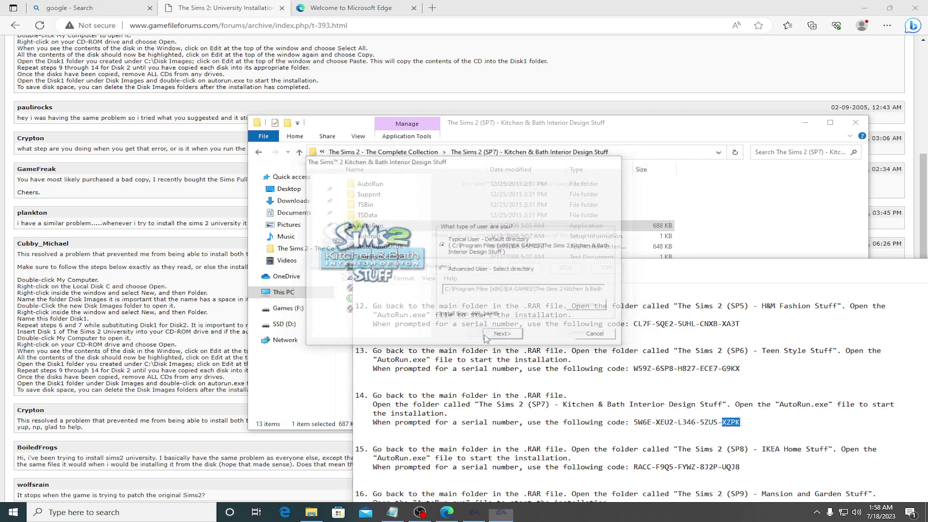
{"action": "left_click", "coordinate": [460, 270]}
{"action": "left_click", "coordinate": [589, 306]}
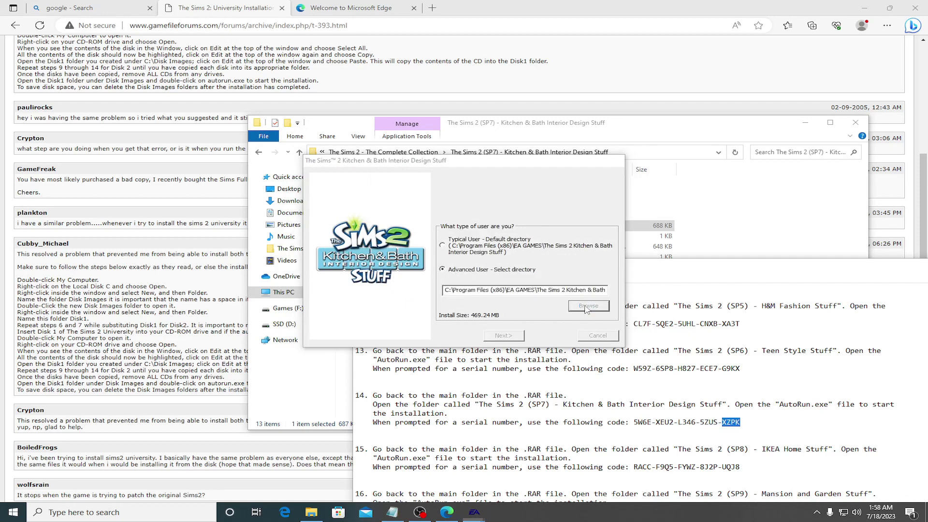
{"action": "double_click", "coordinate": [419, 267]}
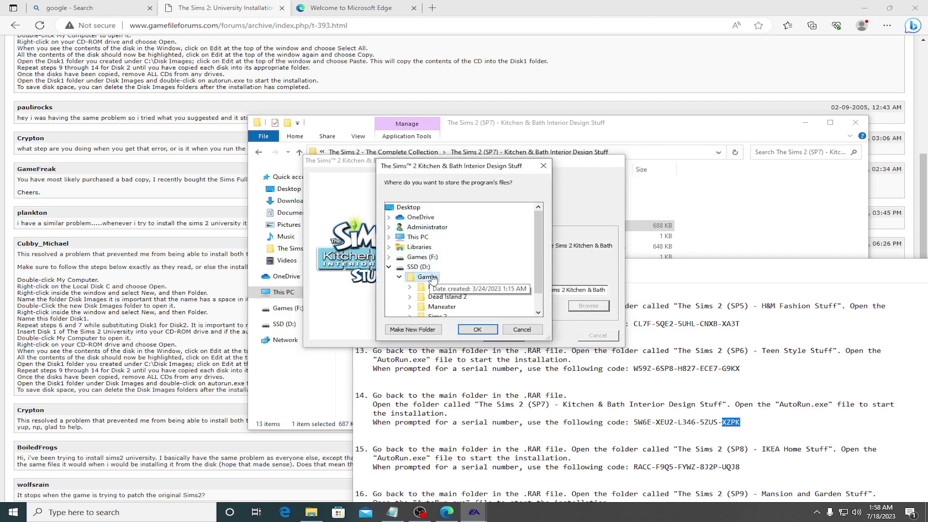
Step: Try D:\Games\Sims 2 as the destination and dismiss the already-installed warning
{"action": "scroll", "coordinate": [437, 291], "scroll_direction": "down", "scroll_amount": 1}
{"action": "double_click", "coordinate": [443, 297]}
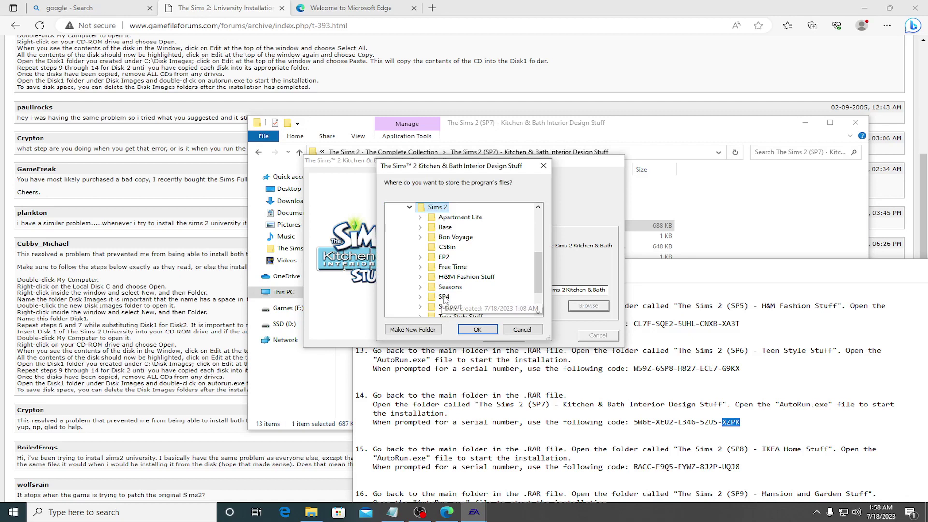
{"action": "left_click", "coordinate": [477, 329]}
{"action": "left_click", "coordinate": [509, 334]}
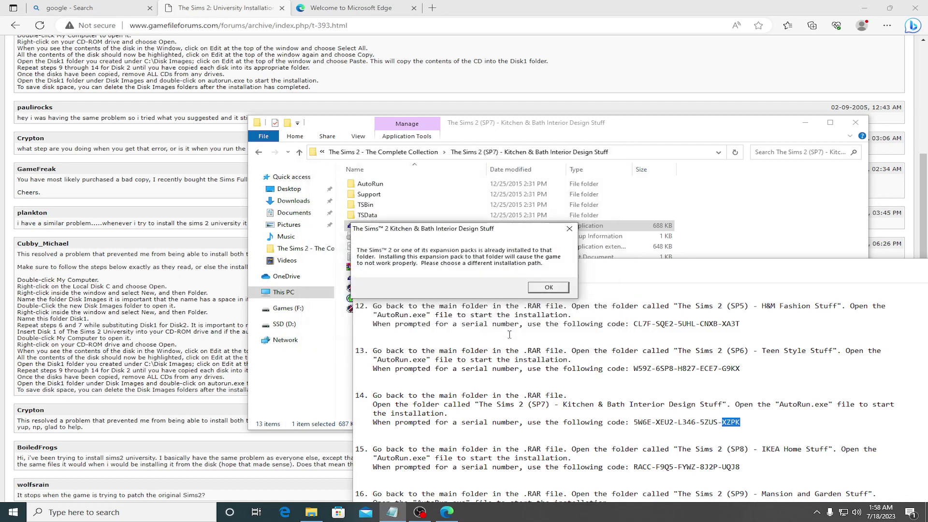
{"action": "left_click", "coordinate": [548, 288]}
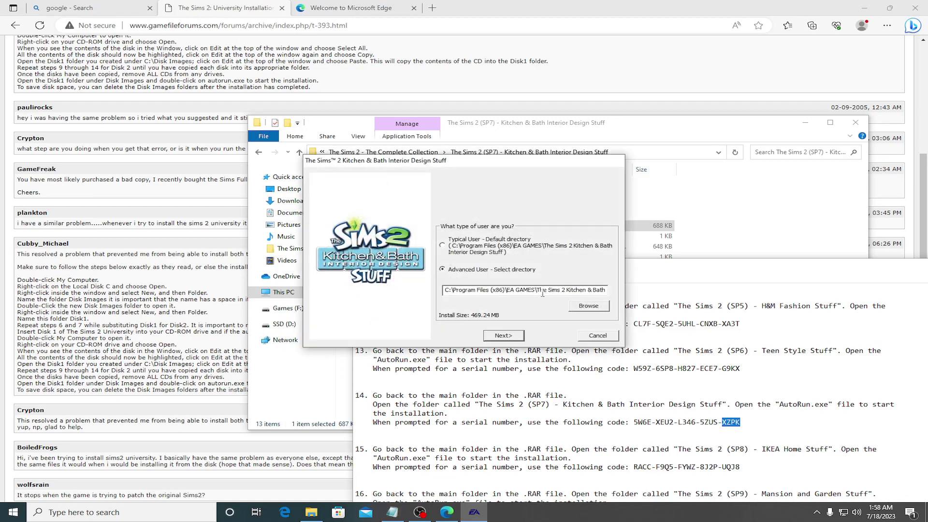
Step: Create and accept a new 'Kitchen & Bath Interior Design Stuff' folder inside Sims 2
{"action": "left_click", "coordinate": [589, 306]}
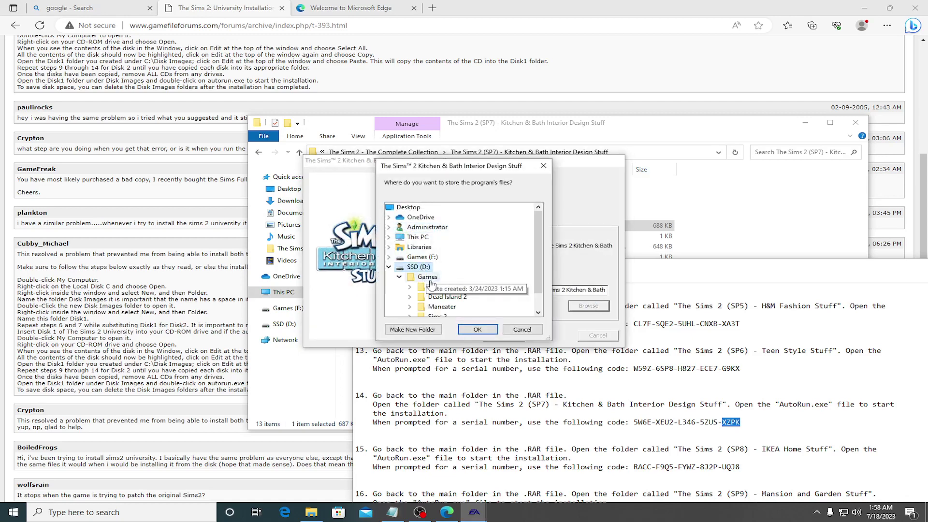
{"action": "scroll", "coordinate": [454, 299], "scroll_direction": "down", "scroll_amount": 1}
{"action": "double_click", "coordinate": [454, 297]}
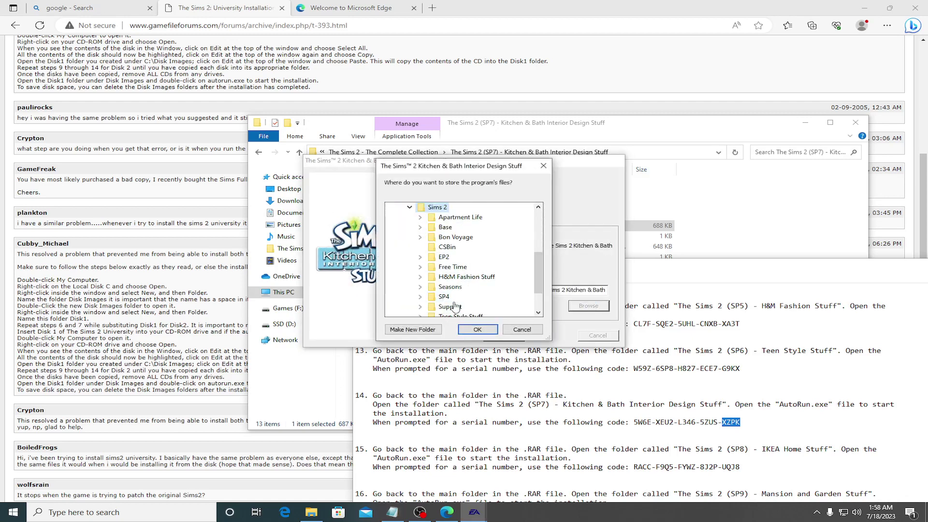
{"action": "right_click", "coordinate": [443, 208]}
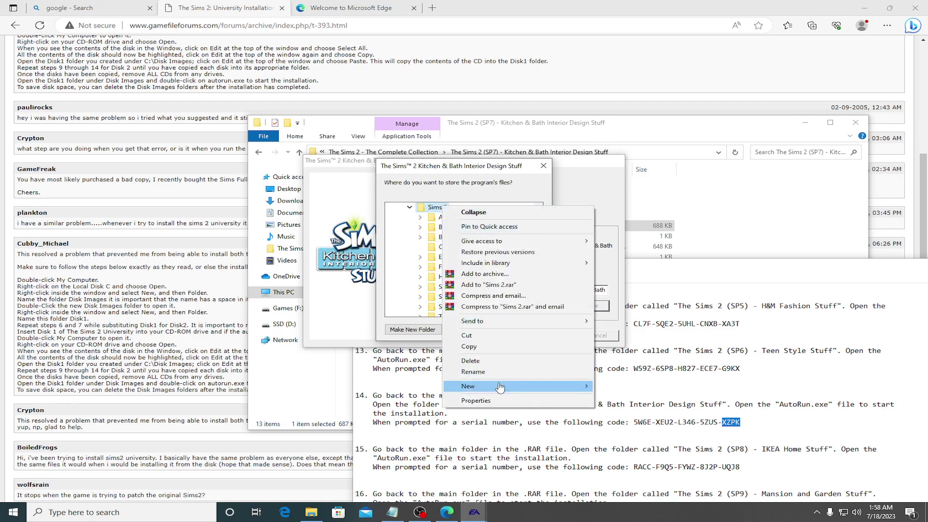
{"action": "mouse_move", "coordinate": [500, 387]}
{"action": "left_click", "coordinate": [612, 387]}
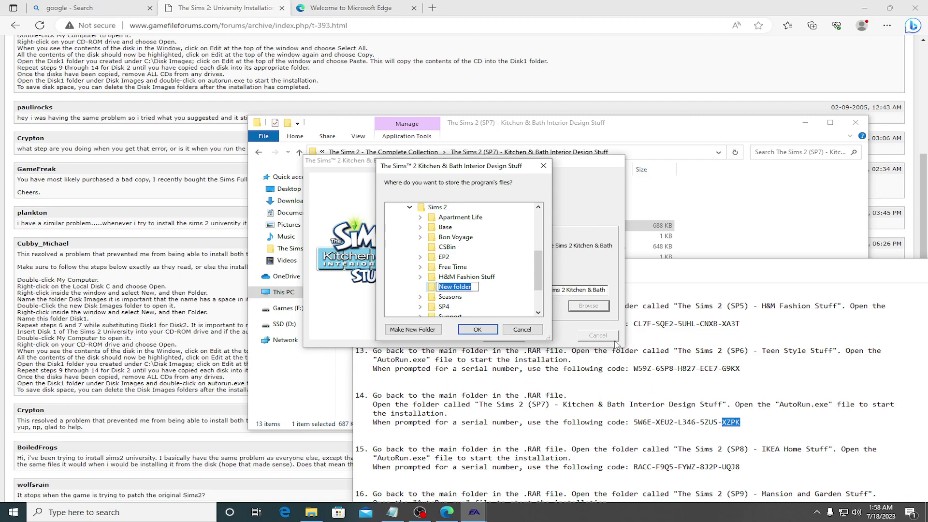
{"action": "type", "text": "Kitchen & Bath Interior Desig"}
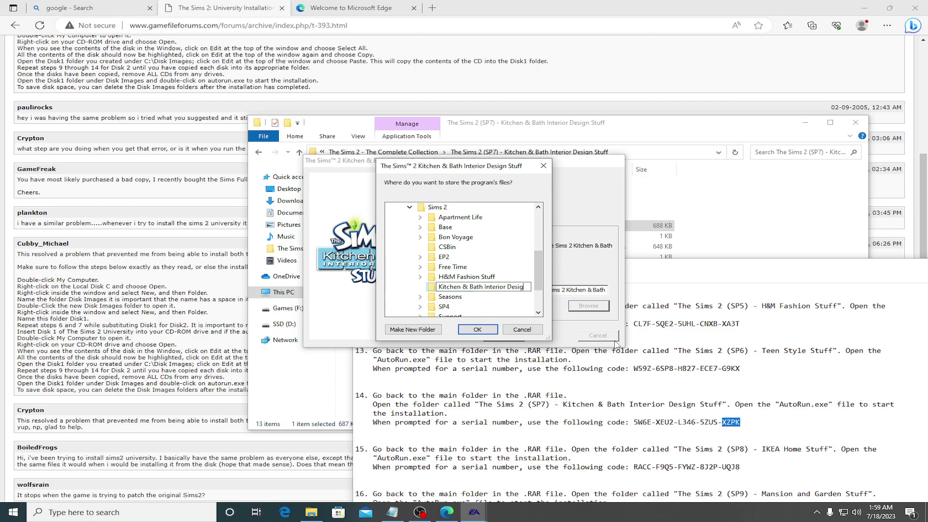
{"action": "type", "text": "Stuff"}
{"action": "key", "text": "Return"}
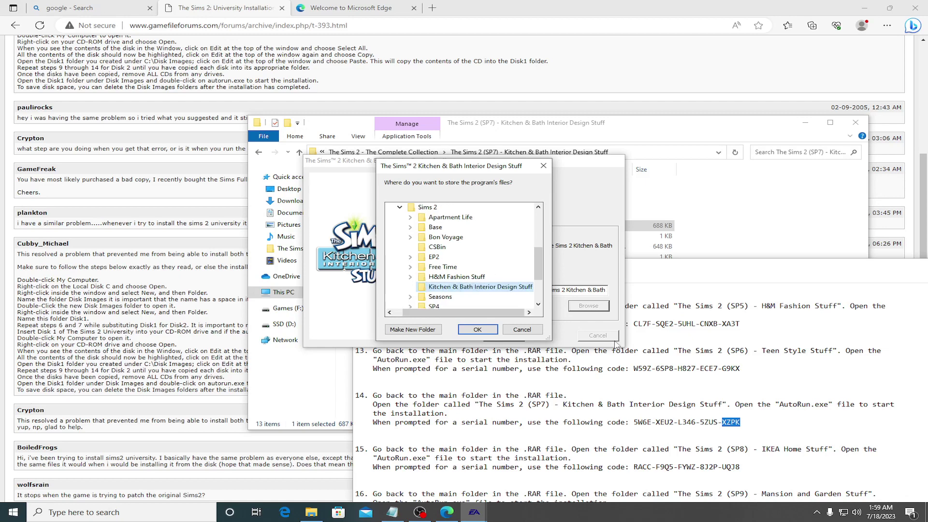
{"action": "left_click", "coordinate": [478, 329]}
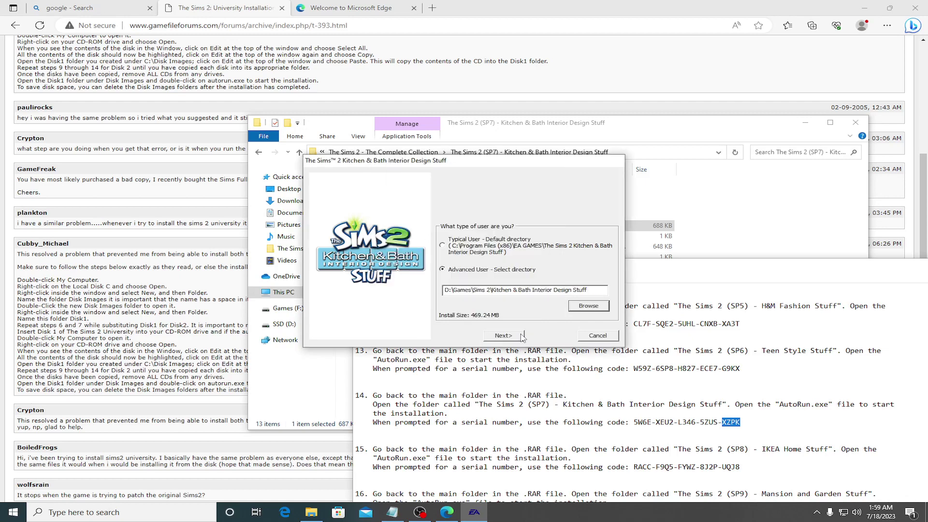
Step: Install Kitchen & Bath without online registration, close the installer, and return to Complete Collection
{"action": "left_click", "coordinate": [521, 336]}
{"action": "left_click", "coordinate": [502, 335]}
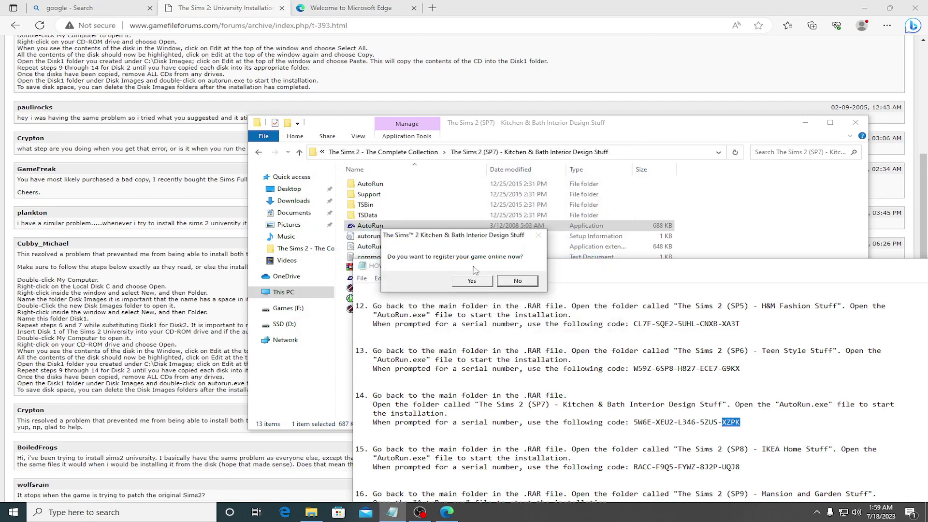
{"action": "left_click", "coordinate": [518, 281]}
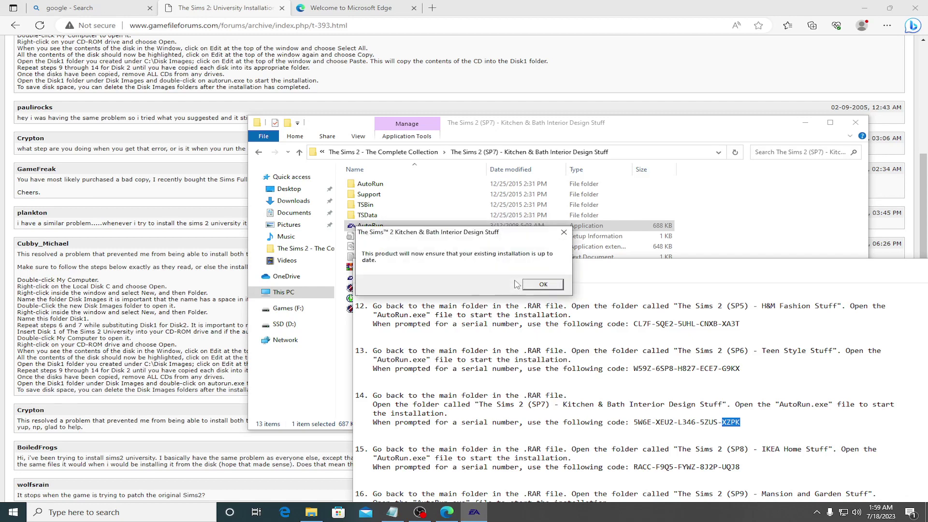
{"action": "left_click", "coordinate": [537, 286]}
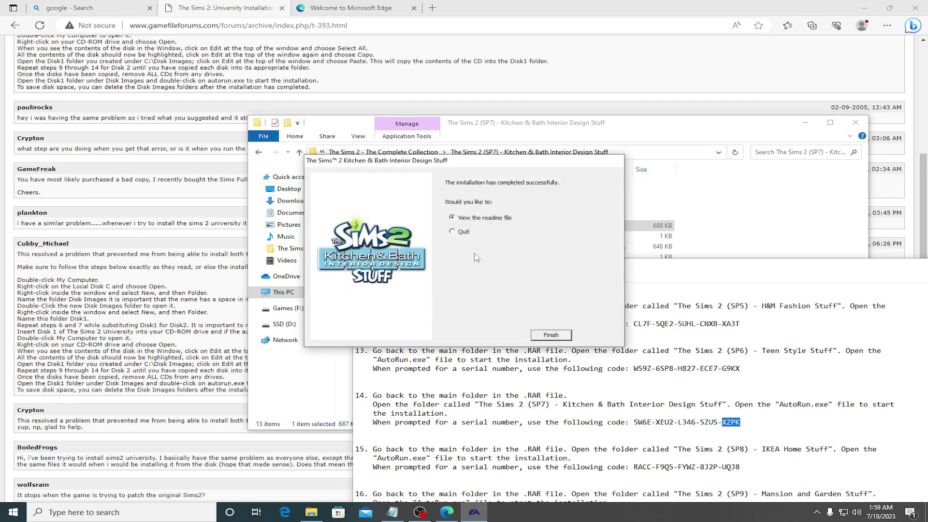
{"action": "left_click", "coordinate": [553, 338]}
{"action": "scroll", "coordinate": [572, 351], "scroll_direction": "down", "scroll_amount": 3}
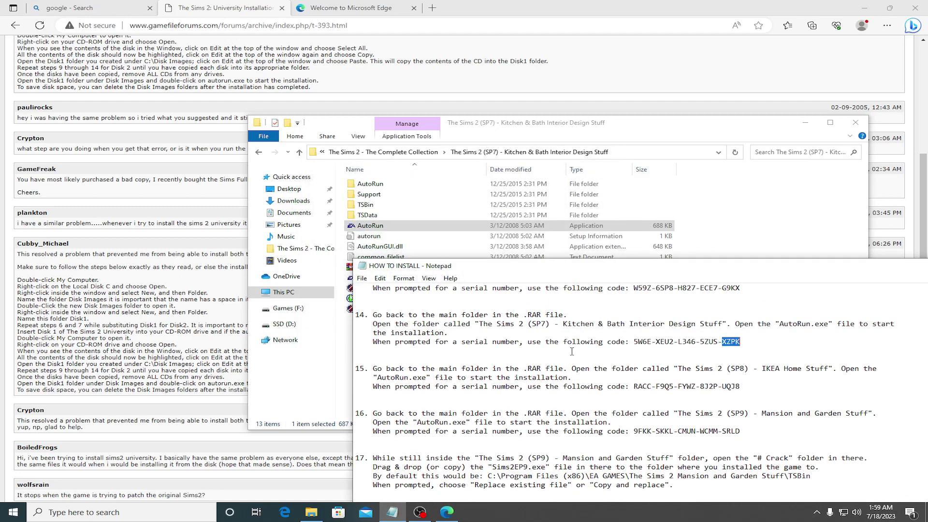
{"action": "left_click", "coordinate": [382, 152]}
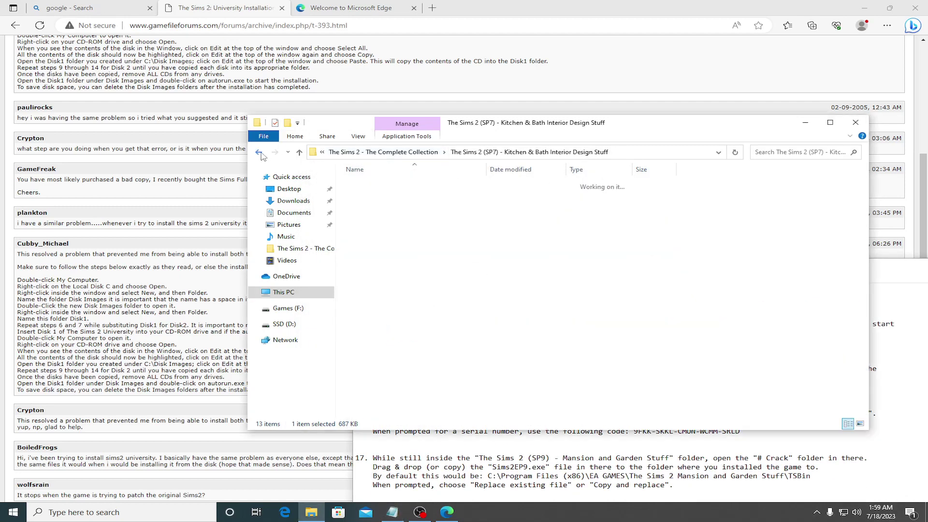
Step: Launch AutoRun from the SP8 IKEA Home Stuff folder and continue past the language page
{"action": "double_click", "coordinate": [387, 329]}
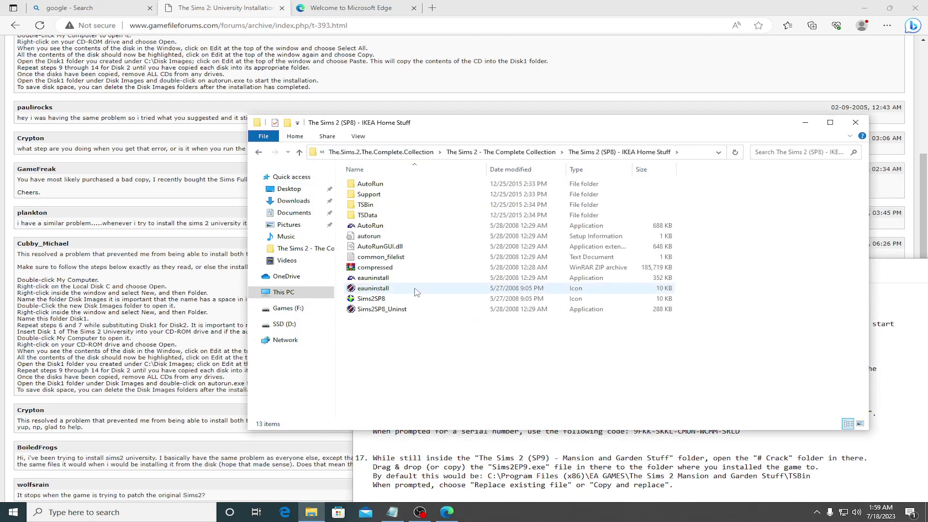
{"action": "double_click", "coordinate": [370, 225]}
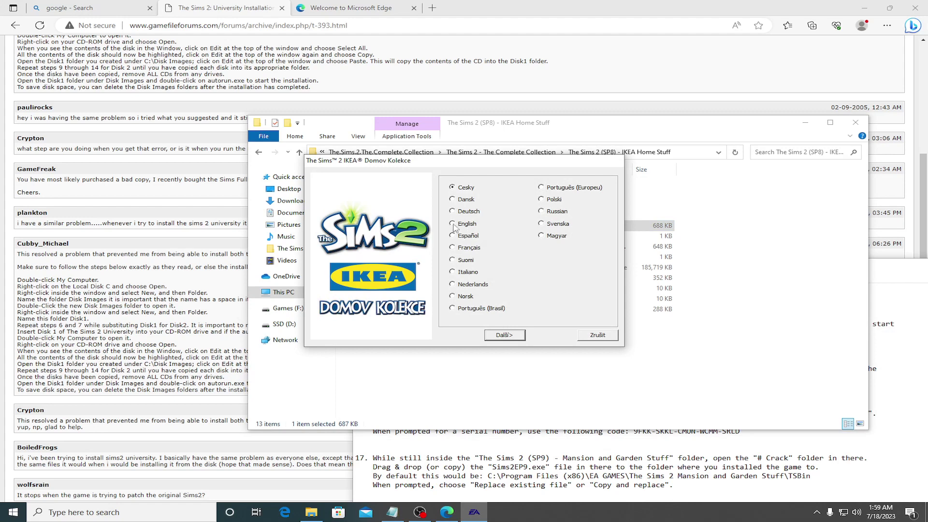
{"action": "left_click", "coordinate": [504, 335]}
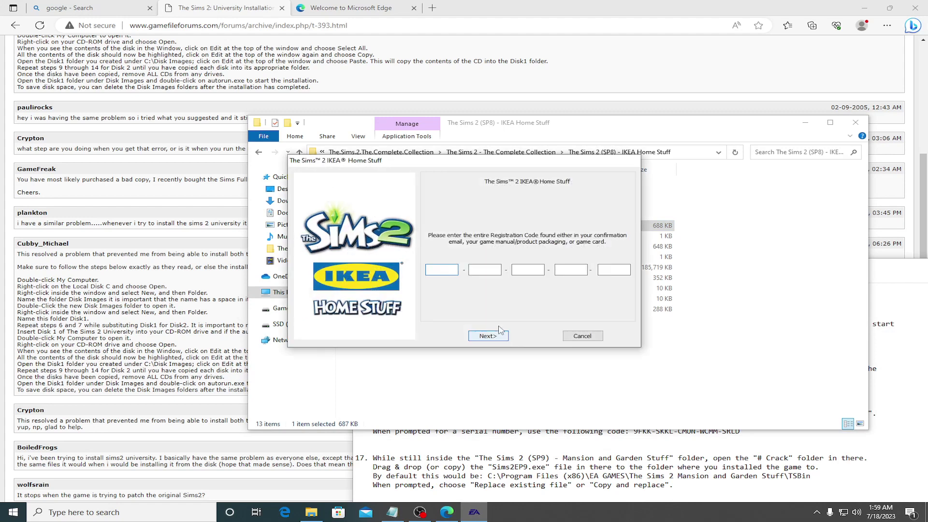
Step: Copy the first three registration code parts from the Notepad install notes into the installer
{"action": "left_click", "coordinate": [688, 438]}
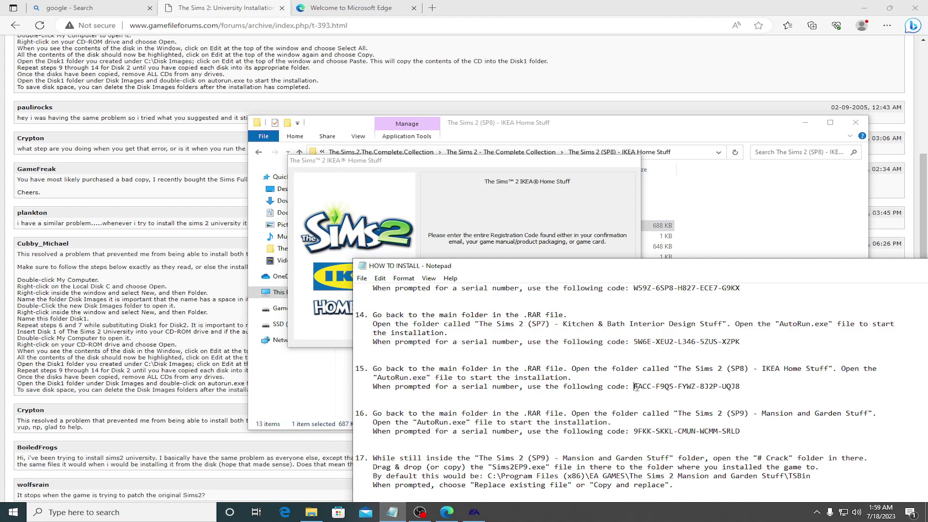
{"action": "left_click_drag", "start_coordinate": [634, 388], "coordinate": [652, 388]}
{"action": "key", "text": "ctrl+c"}
{"action": "key", "text": "alt+Tab"}
{"action": "key", "text": "ctrl+v"}
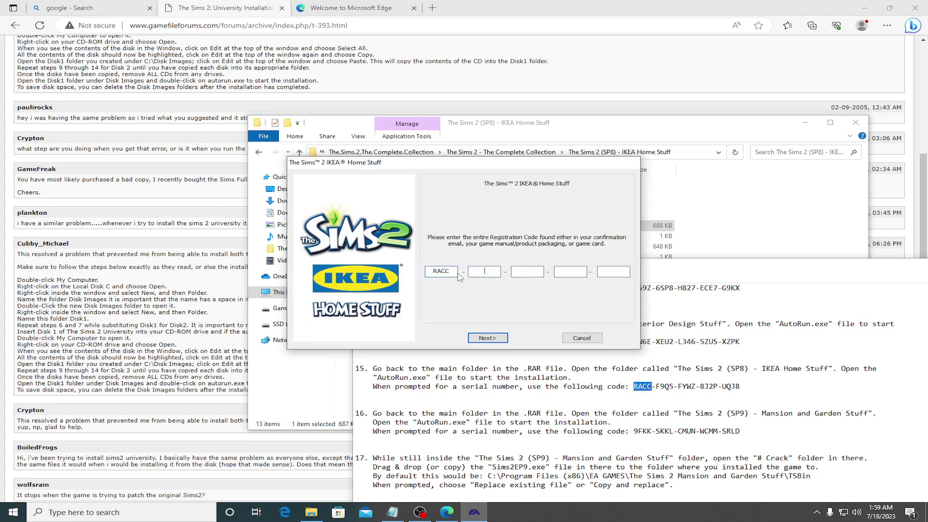
{"action": "left_click_drag", "start_coordinate": [661, 387], "coordinate": [673, 387]}
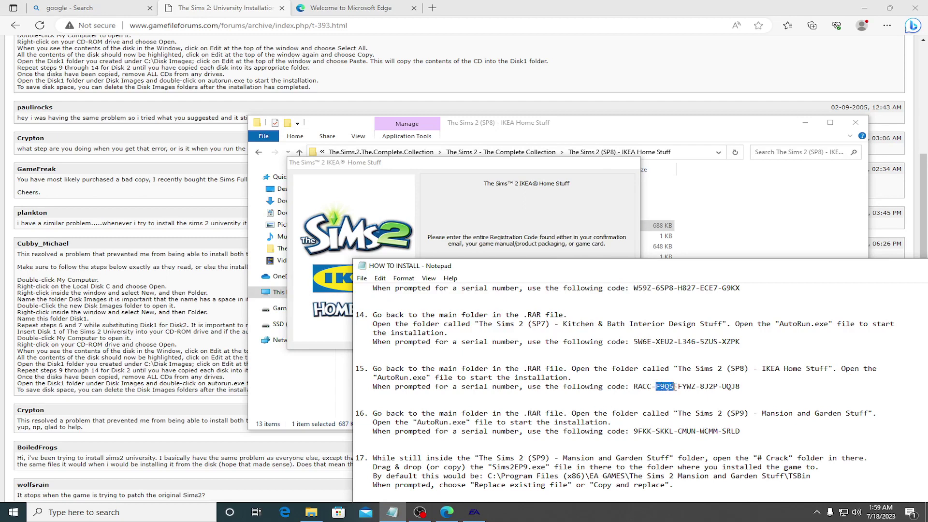
{"action": "key", "text": "alt+Tab"}
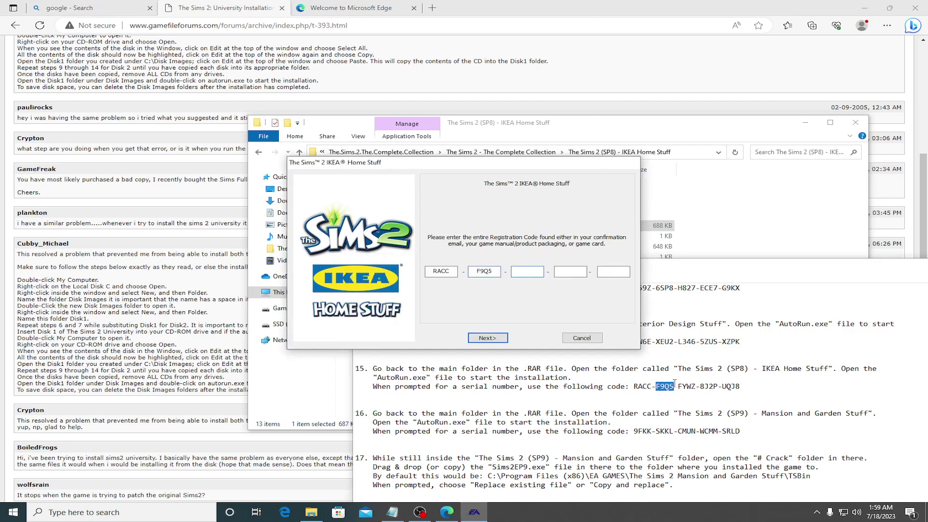
{"action": "left_click_drag", "start_coordinate": [680, 385], "coordinate": [697, 385]}
{"action": "key", "text": "ctrl+c"}
{"action": "key", "text": "alt+Tab"}
{"action": "key", "text": "ctrl+v"}
Step: Copy the fourth and last code parts into the installer and submit the registration code
{"action": "left_click_drag", "start_coordinate": [704, 387], "coordinate": [719, 387]}
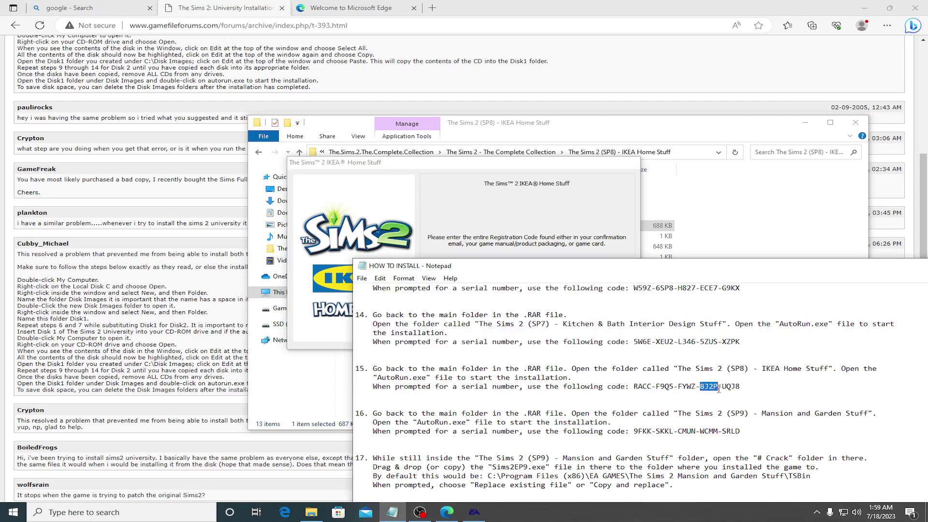
{"action": "key", "text": "ctrl+c"}
{"action": "key", "text": "alt+Tab"}
{"action": "key", "text": "ctrl+v"}
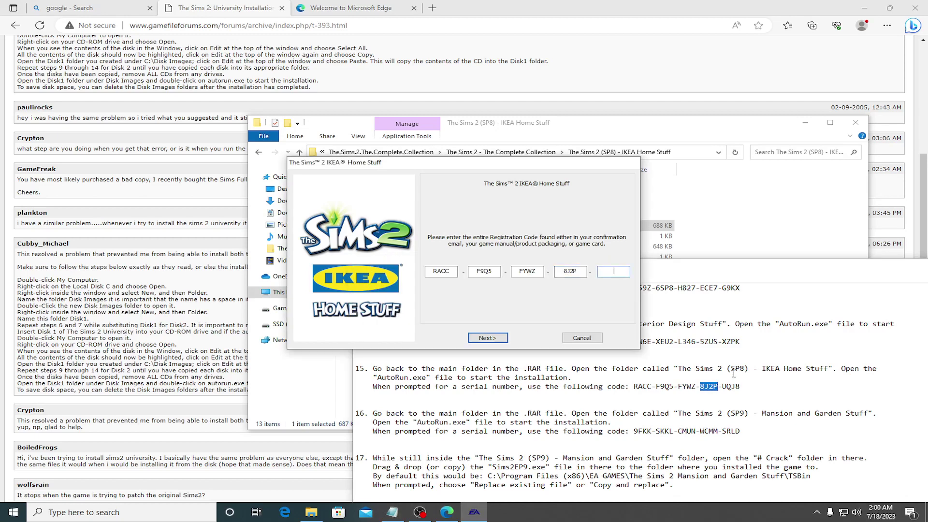
{"action": "left_click_drag", "start_coordinate": [724, 389], "coordinate": [741, 387]}
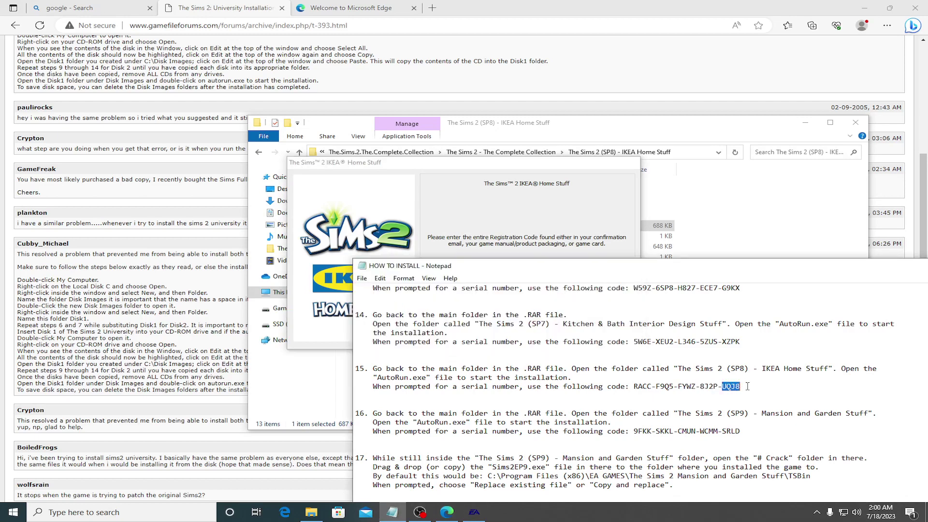
{"action": "key", "text": "ctrl+c"}
{"action": "key", "text": "alt+Tab"}
{"action": "key", "text": "ctrl+v"}
{"action": "left_click", "coordinate": [503, 339]}
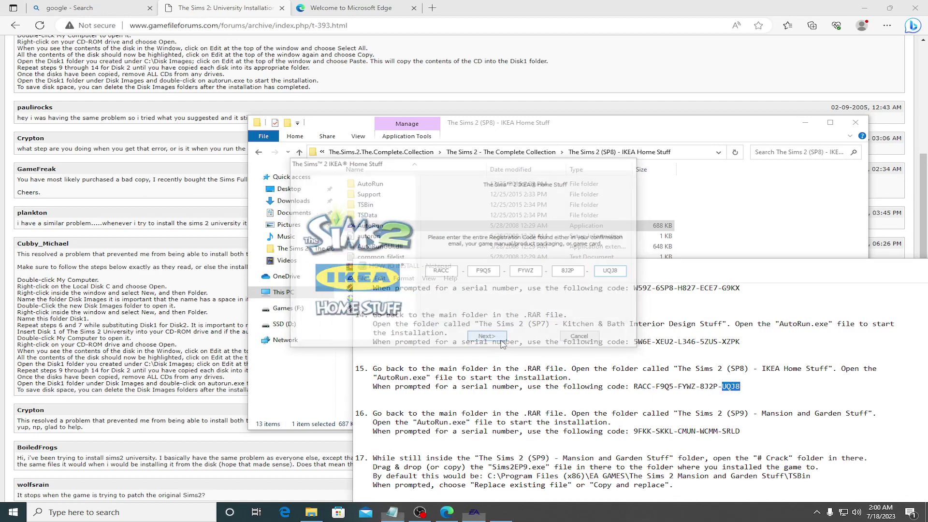
Step: As Advanced User, create D:\Games\Sims 2\Ikea Home Stuff as the destination and start installing
{"action": "left_click", "coordinate": [469, 274]}
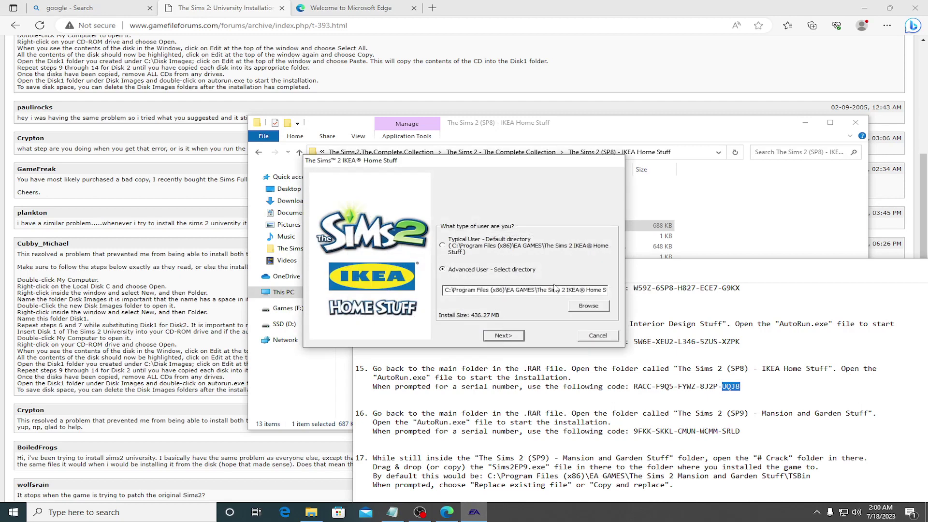
{"action": "left_click", "coordinate": [588, 305]}
{"action": "double_click", "coordinate": [419, 268]}
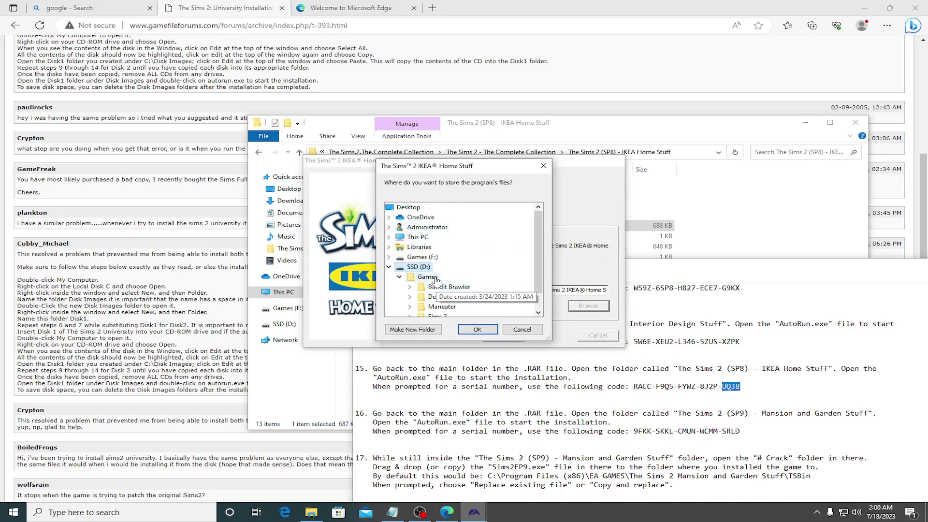
{"action": "double_click", "coordinate": [427, 277]}
{"action": "double_click", "coordinate": [440, 296]}
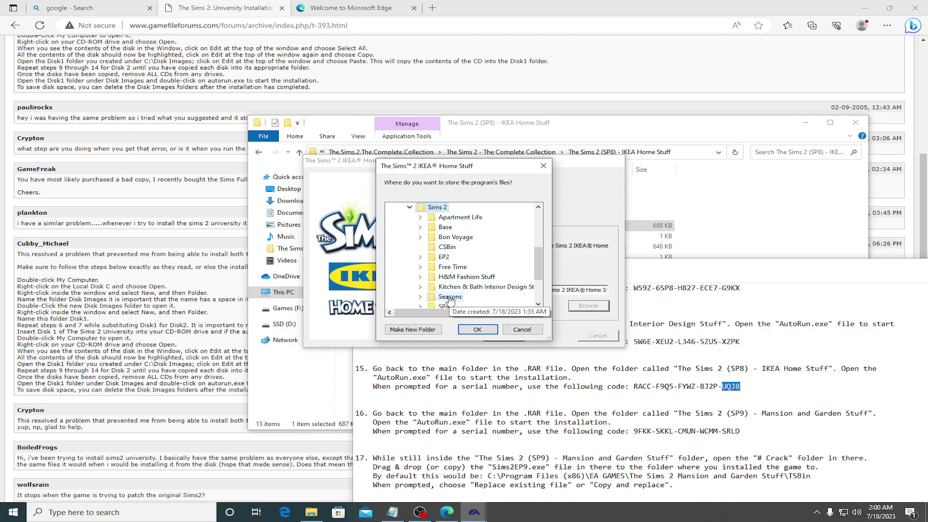
{"action": "right_click", "coordinate": [437, 208]}
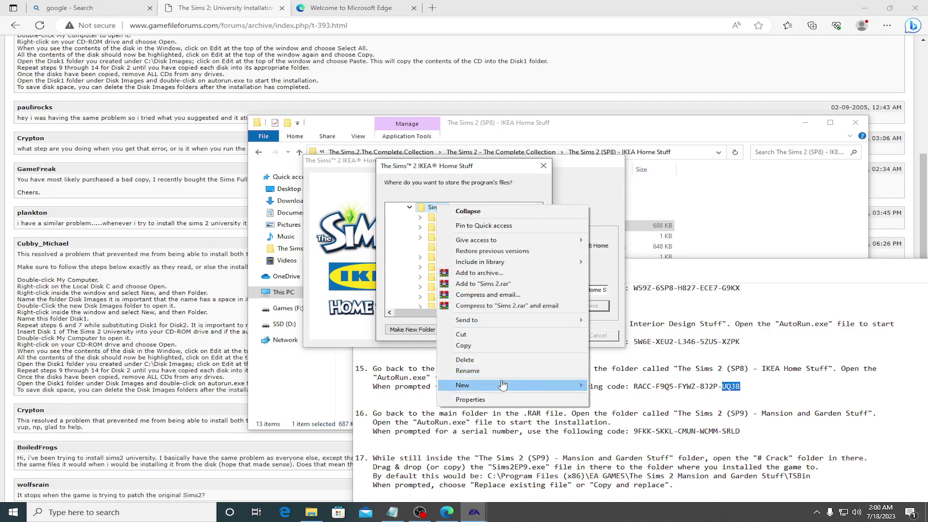
{"action": "mouse_move", "coordinate": [504, 384]}
{"action": "left_click", "coordinate": [601, 387]}
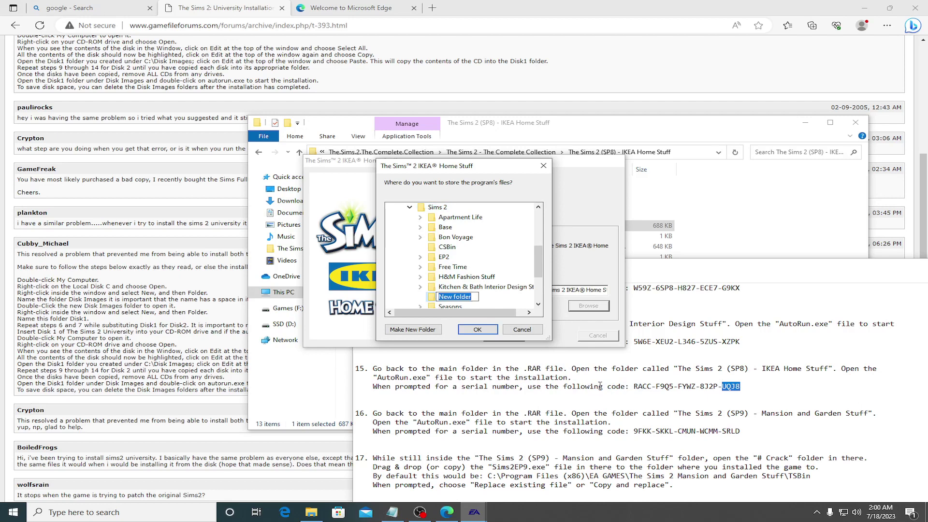
{"action": "type", "text": "Ikea Home Stuff"}
{"action": "key", "text": "Return"}
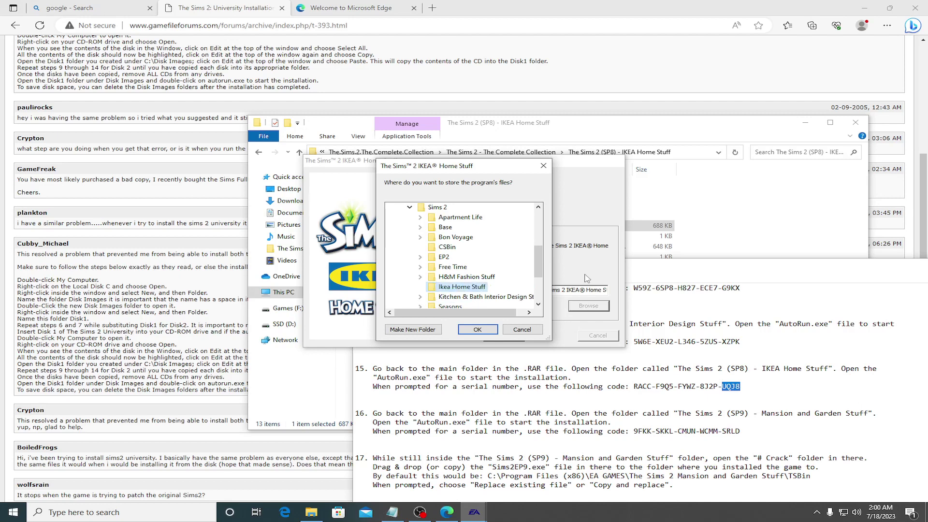
{"action": "left_click", "coordinate": [492, 330]}
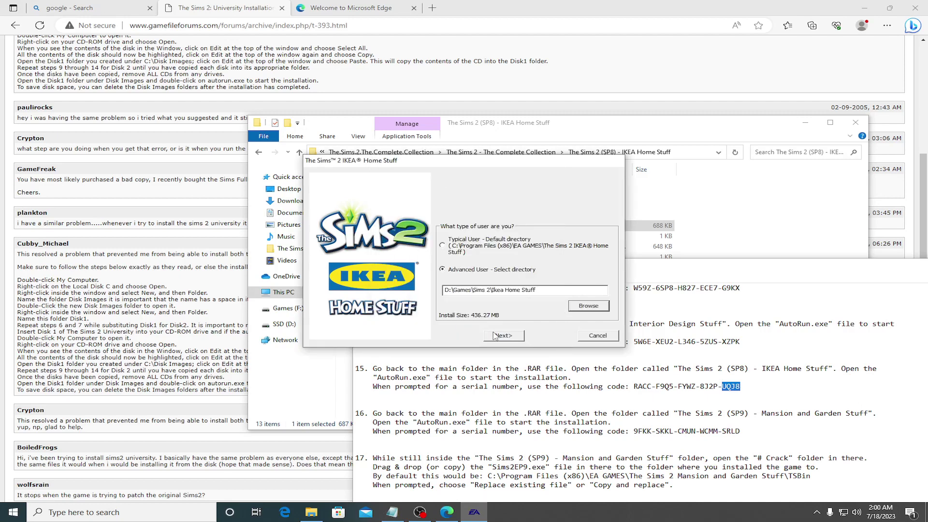
{"action": "left_click", "coordinate": [494, 336]}
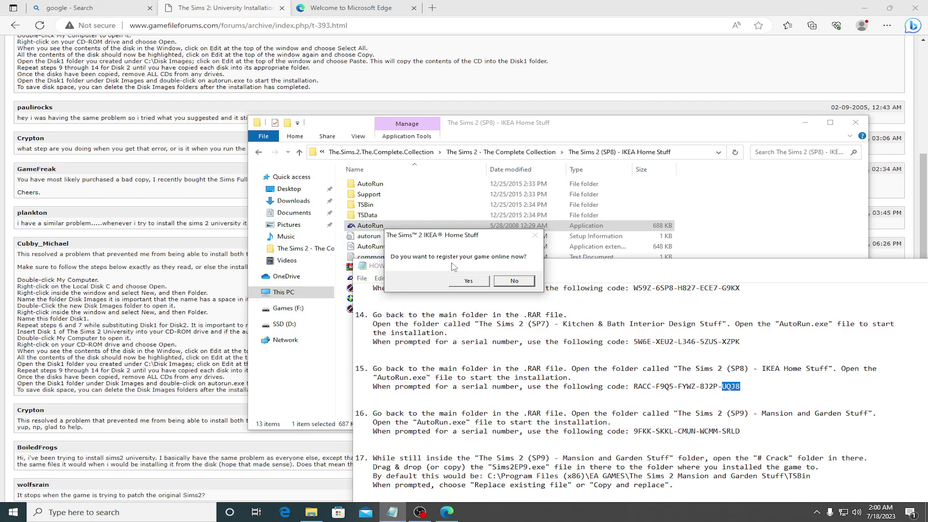
Step: Skip online registration, acknowledge the update notice, finish IKEA Home Stuff, and return to Complete Collection
{"action": "left_click", "coordinate": [510, 281]}
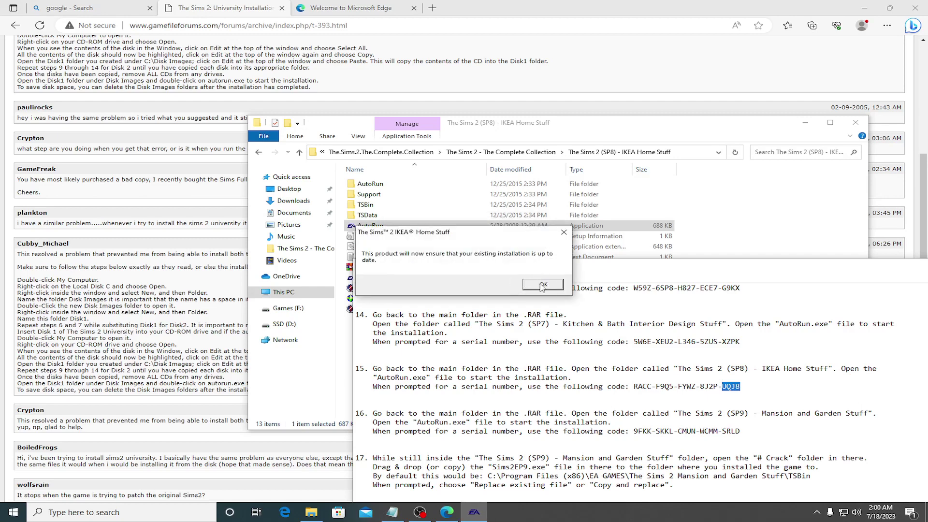
{"action": "left_click", "coordinate": [543, 285]}
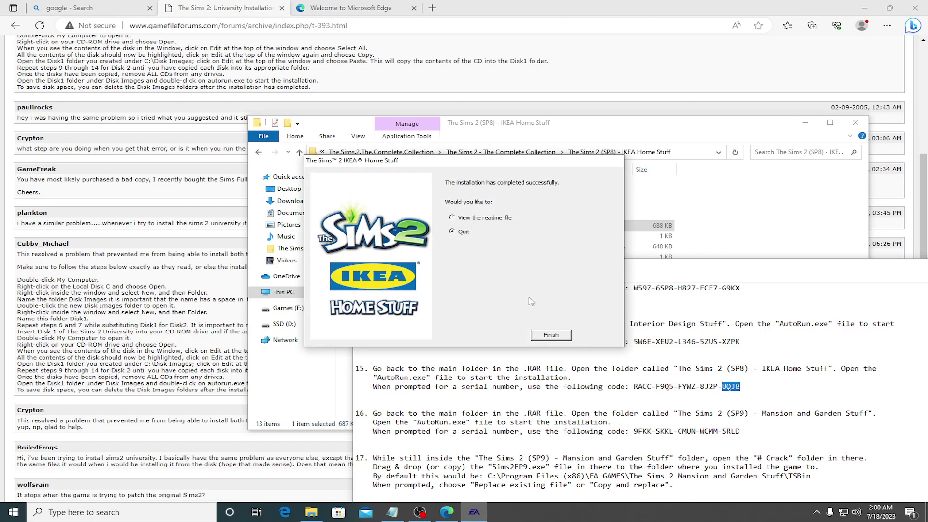
{"action": "left_click", "coordinate": [551, 335]}
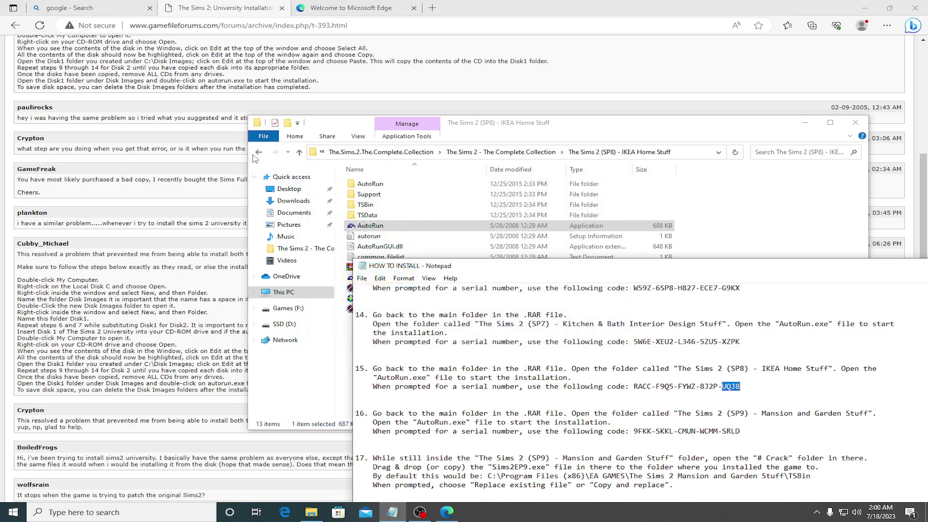
{"action": "left_click", "coordinate": [258, 153]}
Step: Launch the SP9 Mansion and Garden Stuff AutoRun, accept the licence and the saved-games warning
{"action": "double_click", "coordinate": [428, 343]}
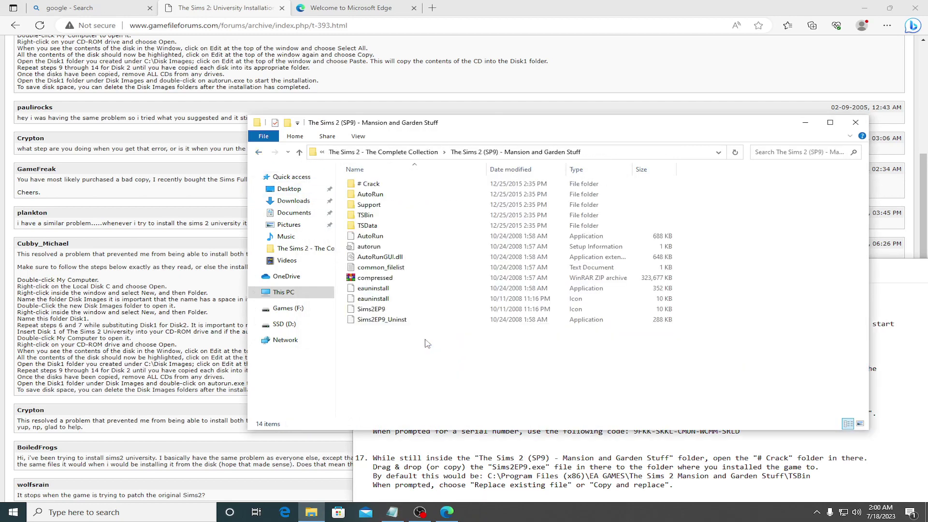
{"action": "double_click", "coordinate": [366, 237]}
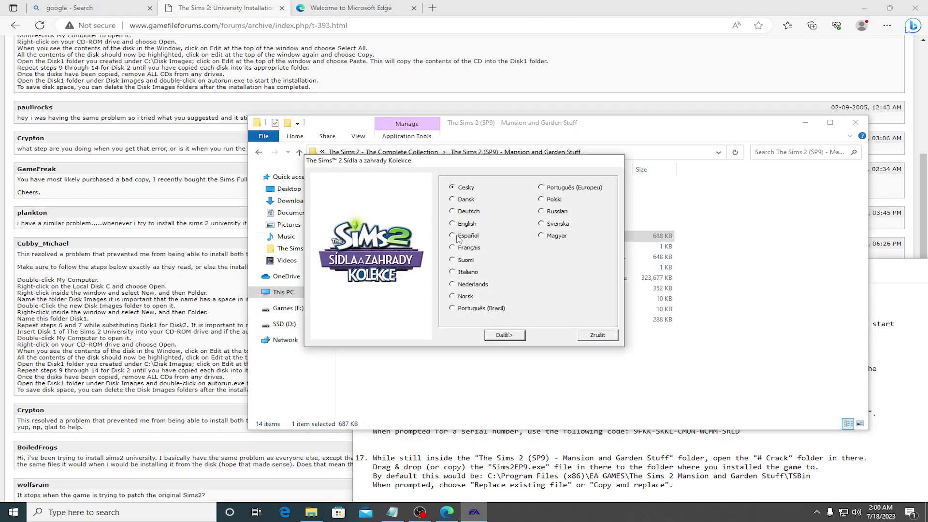
{"action": "left_click", "coordinate": [505, 337]}
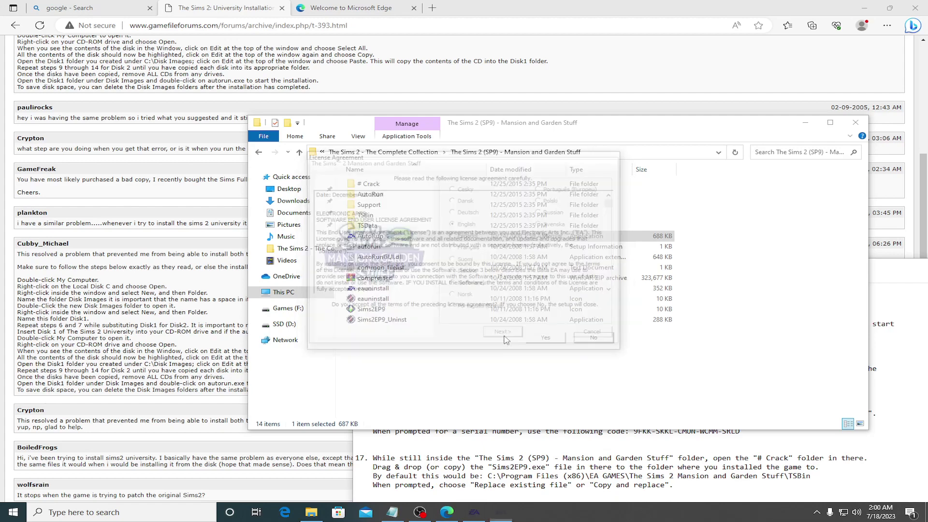
{"action": "left_click", "coordinate": [536, 339]}
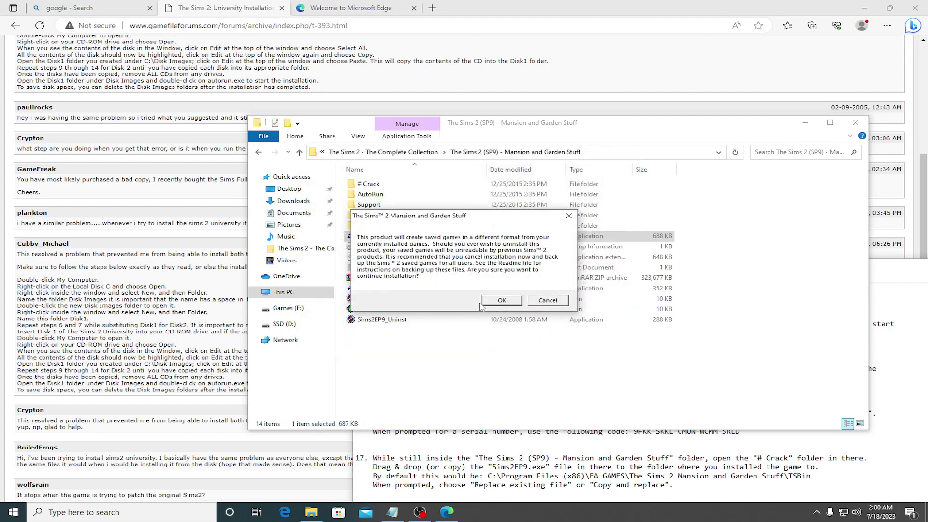
{"action": "left_click", "coordinate": [485, 307]}
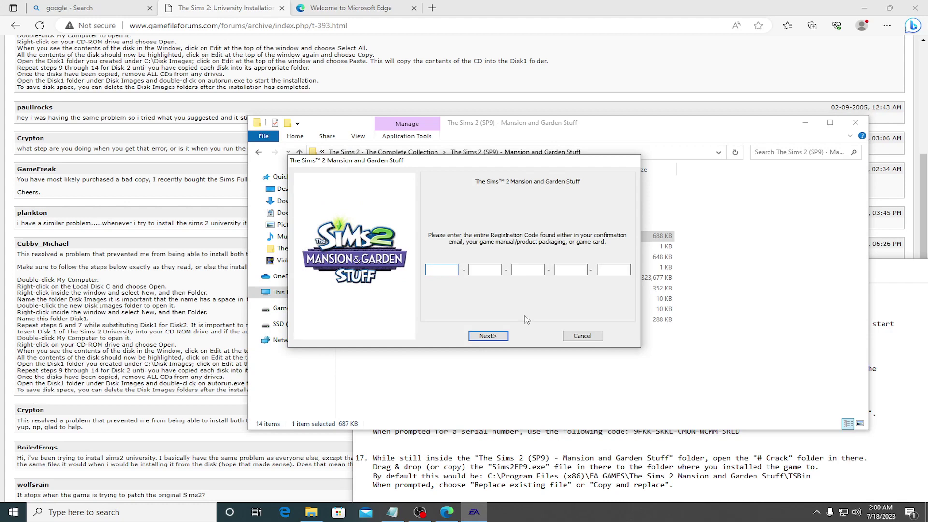
Step: Copy the first two serial code groups from the install notes into the registration boxes
{"action": "left_click", "coordinate": [630, 432]}
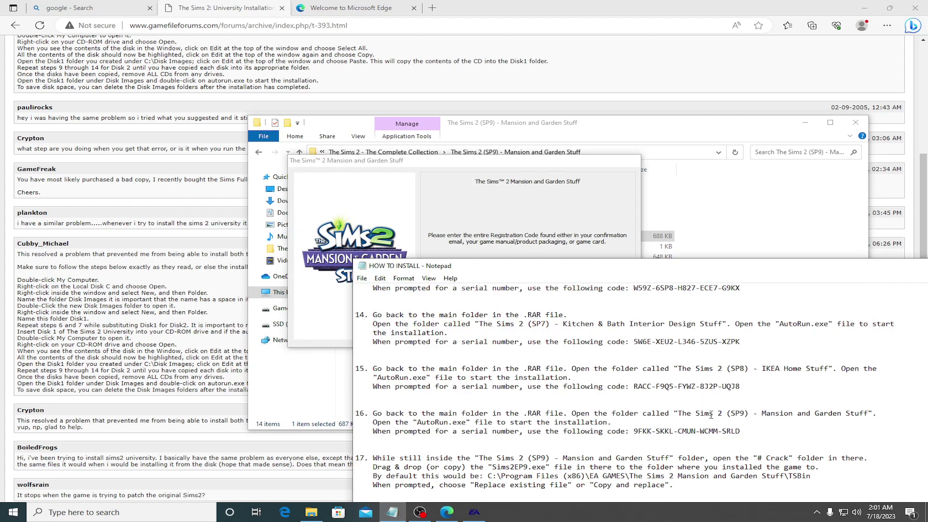
{"action": "left_click_drag", "start_coordinate": [636, 433], "coordinate": [652, 434]}
{"action": "key", "text": "ctrl+c"}
{"action": "left_click", "coordinate": [537, 237]}
{"action": "key", "text": "ctrl+v"}
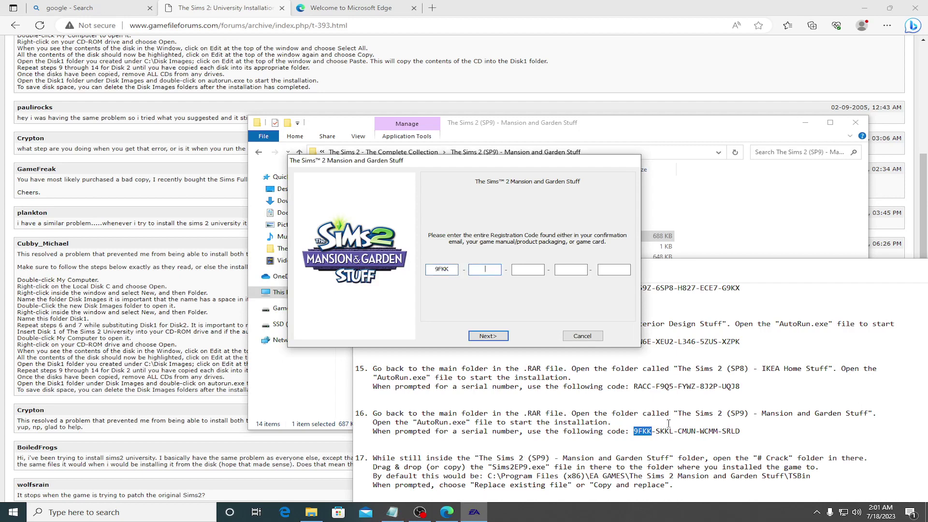
{"action": "left_click_drag", "start_coordinate": [658, 432], "coordinate": [671, 432]}
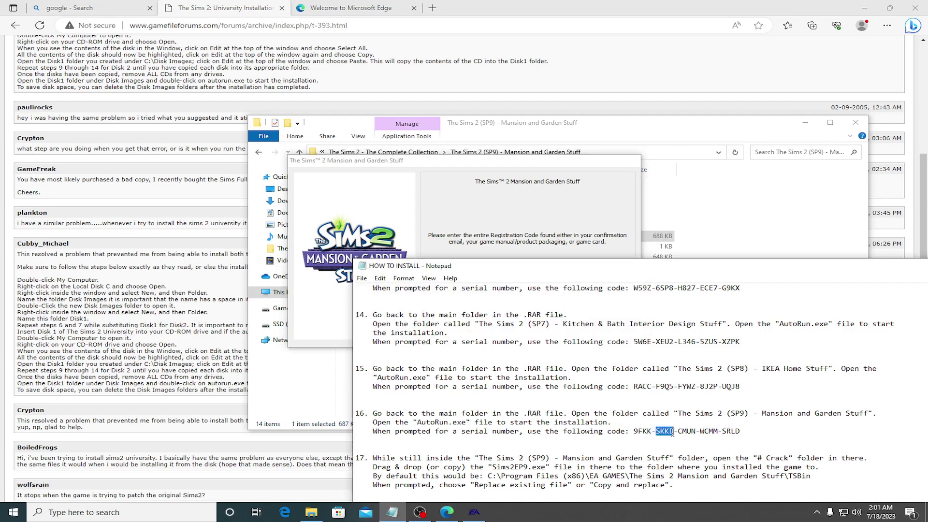
{"action": "left_click", "coordinate": [504, 239]}
{"action": "type", "text": "SKKL"}
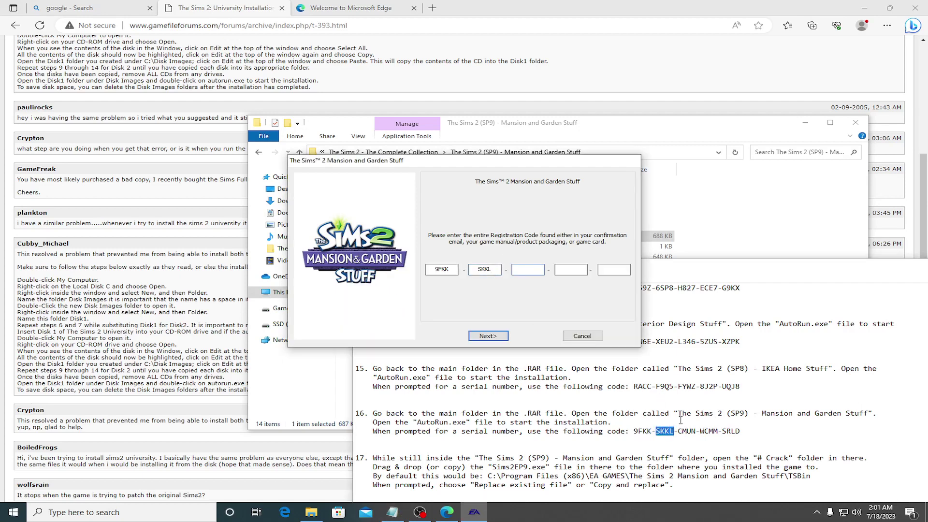
Step: Fill in the remaining serial code groups and submit the registration code
{"action": "left_click_drag", "start_coordinate": [679, 431], "coordinate": [695, 433]}
{"action": "key", "text": "ctrl+c"}
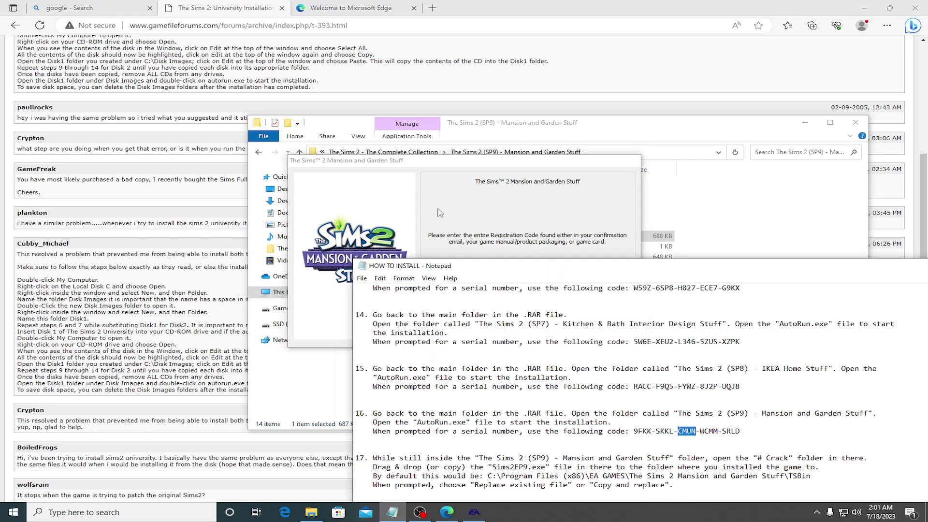
{"action": "left_click", "coordinate": [440, 212]}
{"action": "key", "text": "ctrl+v"}
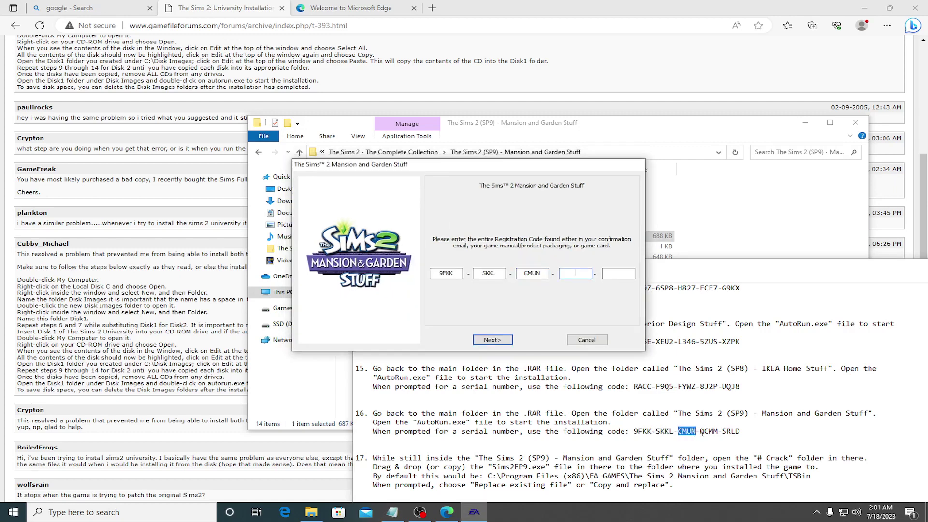
{"action": "left_click_drag", "start_coordinate": [701, 431], "coordinate": [717, 433]}
{"action": "key", "text": "ctrl+c"}
{"action": "left_click", "coordinate": [571, 246]}
{"action": "key", "text": "ctrl+v"}
{"action": "left_click_drag", "start_coordinate": [723, 432], "coordinate": [737, 434]}
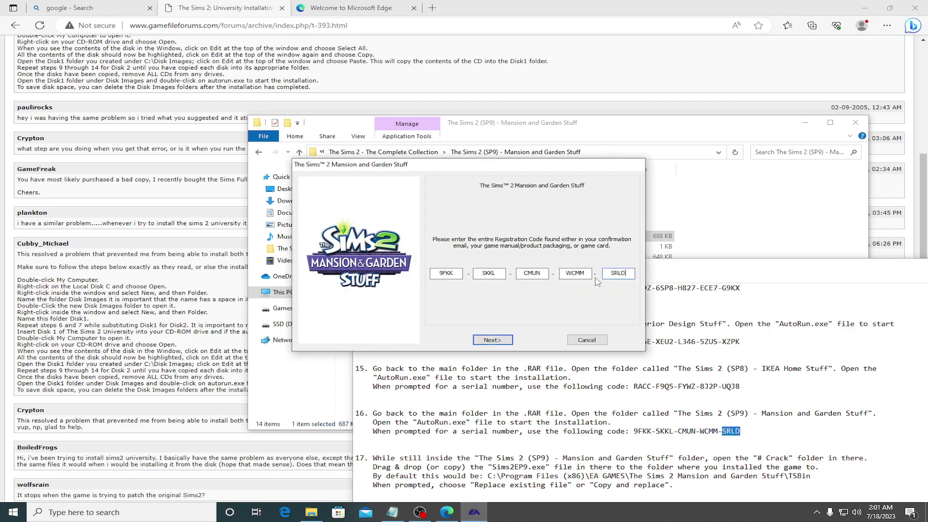
{"action": "left_click", "coordinate": [499, 208]}
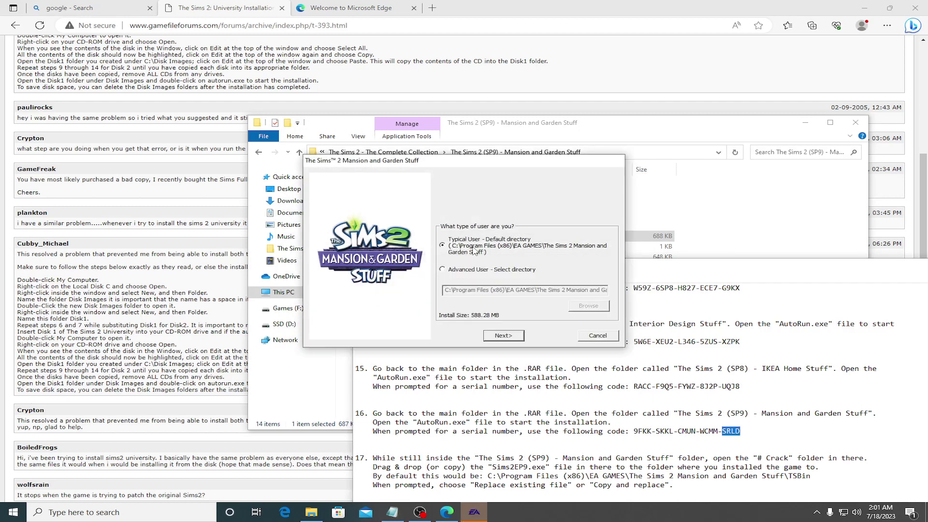
Step: Try installing to D:\Games\Sims 2 as Advanced User and dismiss the already-installed warning
{"action": "left_click", "coordinate": [451, 270]}
{"action": "left_click", "coordinate": [588, 308]}
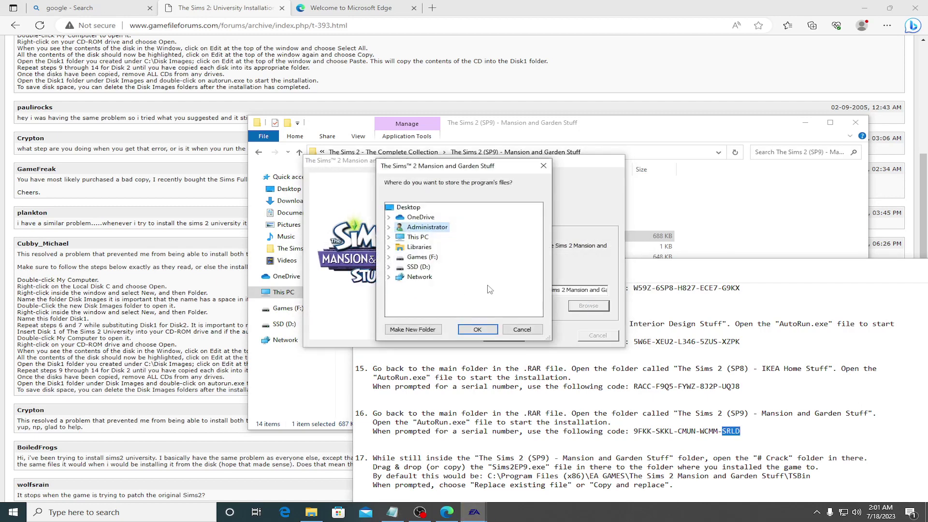
{"action": "double_click", "coordinate": [415, 267]}
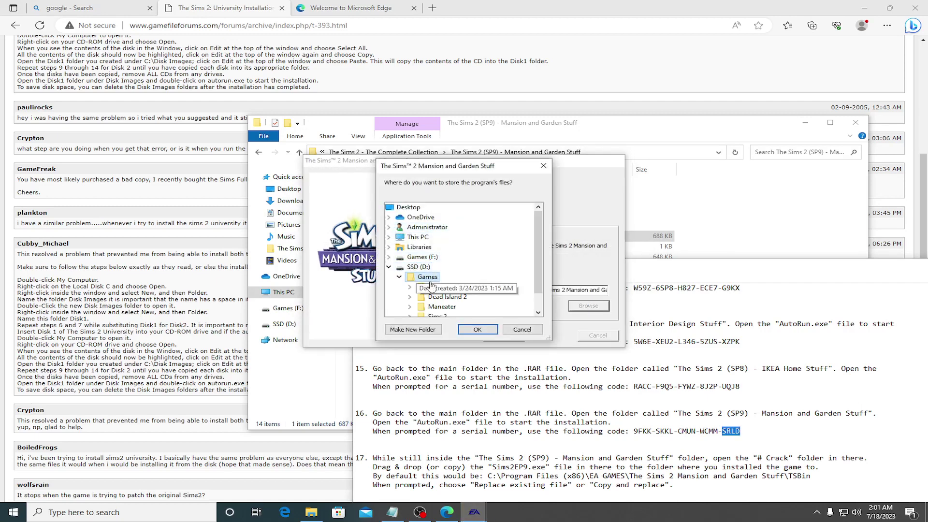
{"action": "double_click", "coordinate": [435, 290]}
{"action": "double_click", "coordinate": [450, 299]}
{"action": "left_click", "coordinate": [477, 329]}
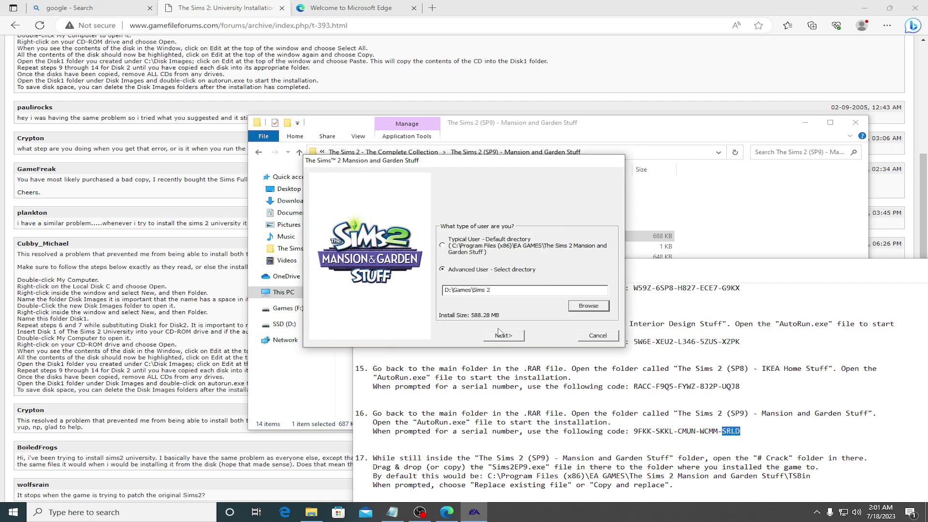
{"action": "left_click", "coordinate": [504, 335]}
{"action": "left_click", "coordinate": [553, 289]}
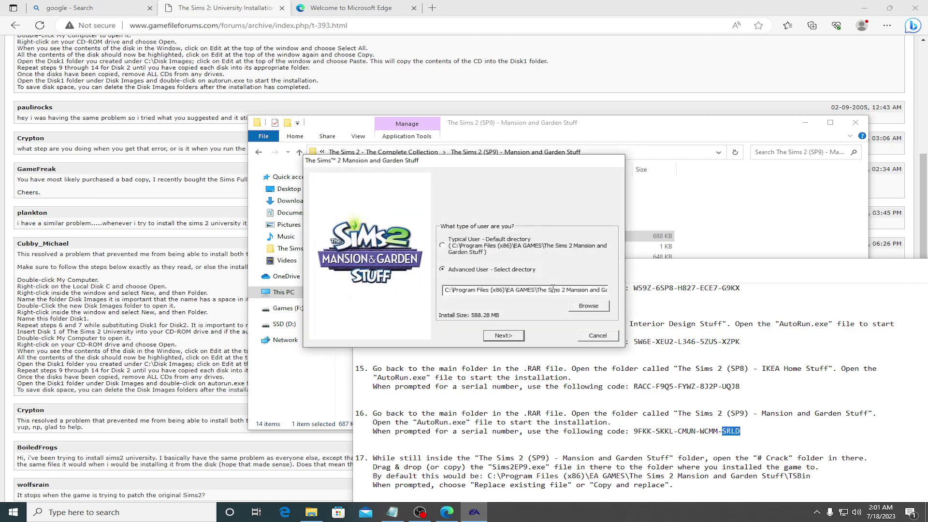
Step: Create a new 'Mansion and Garden Stuff' folder inside D:\Games\Sims 2 in the folder picker
{"action": "left_click", "coordinate": [587, 306]}
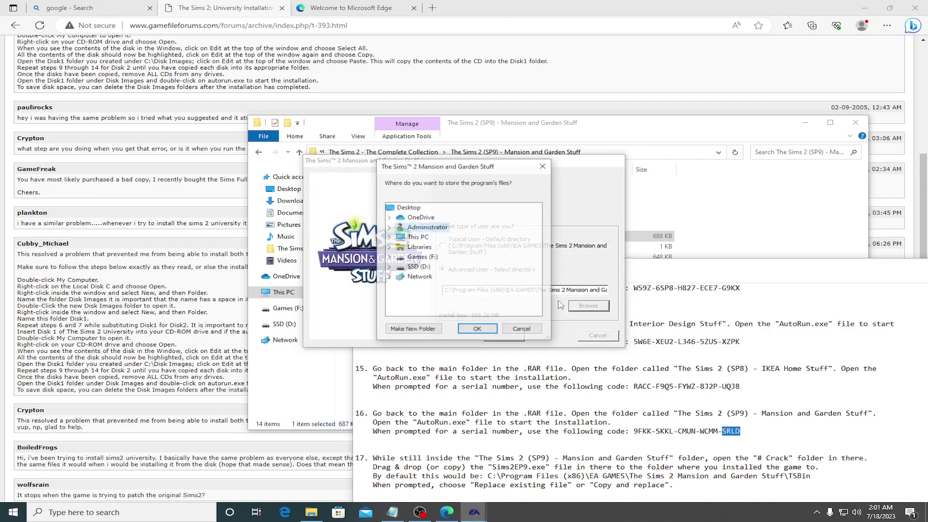
{"action": "double_click", "coordinate": [416, 268]}
{"action": "left_click", "coordinate": [427, 277]}
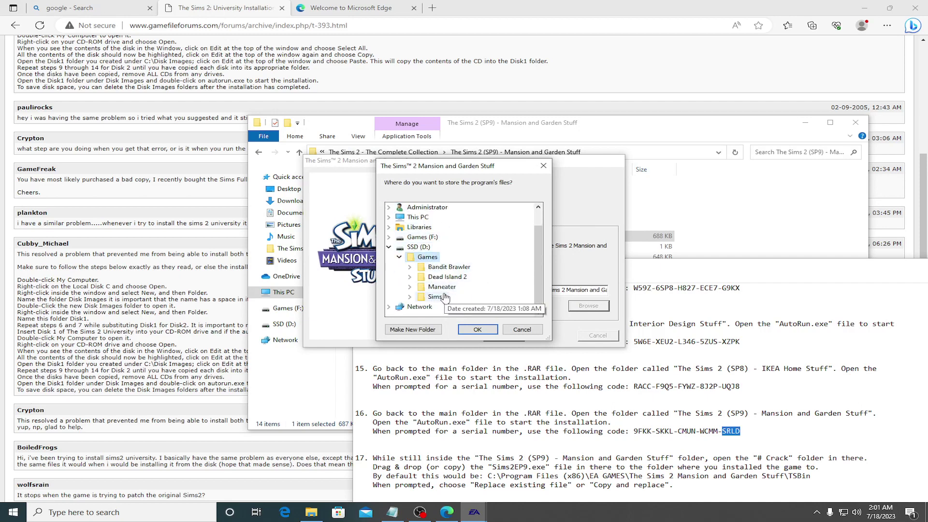
{"action": "double_click", "coordinate": [437, 297]}
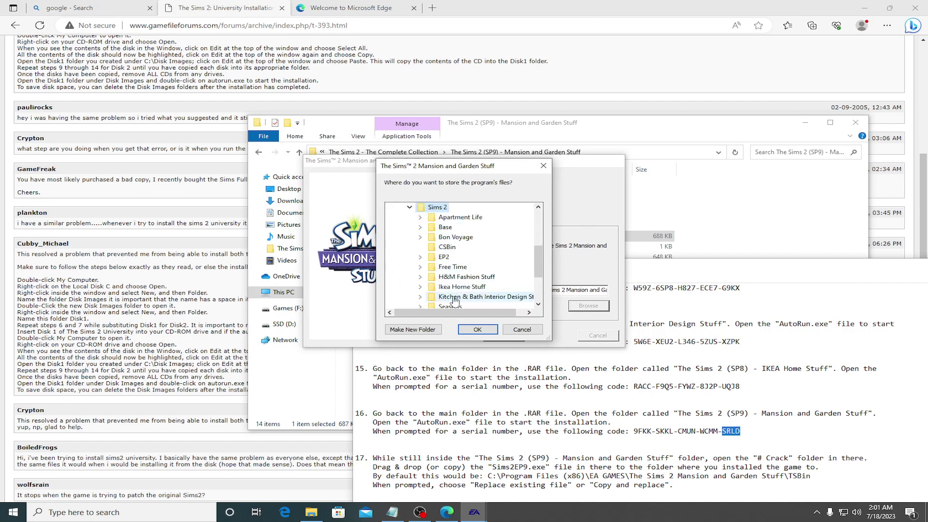
{"action": "right_click", "coordinate": [442, 209]}
{"action": "mouse_move", "coordinate": [530, 392]}
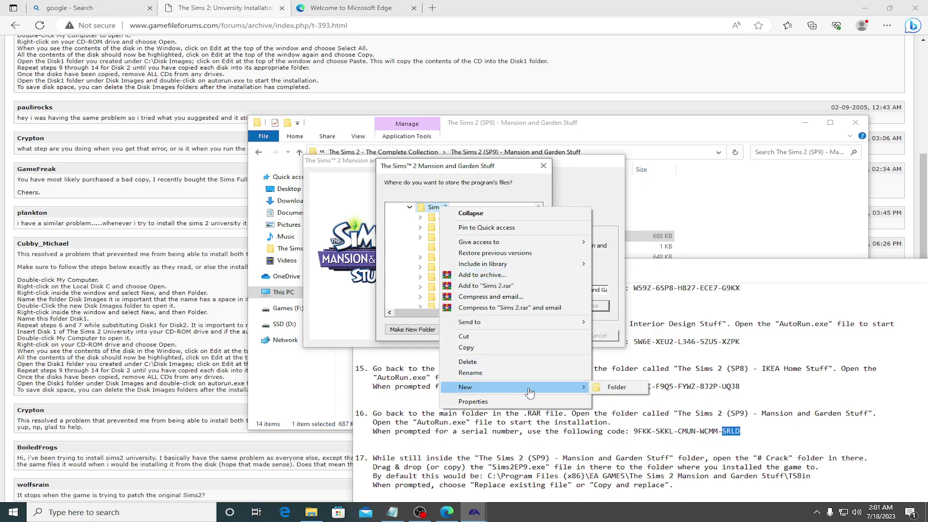
{"action": "left_click", "coordinate": [623, 390]}
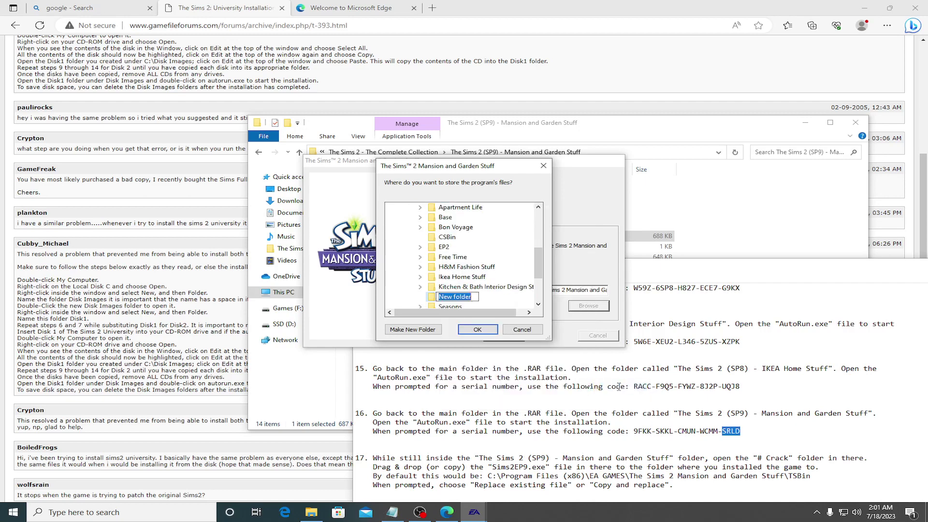
{"action": "type", "text": "Manso"}
{"action": "key", "text": "BackSpace"}
{"action": "key", "text": "BackSpace"}
{"action": "type", "text": "and Garden Stuff"}
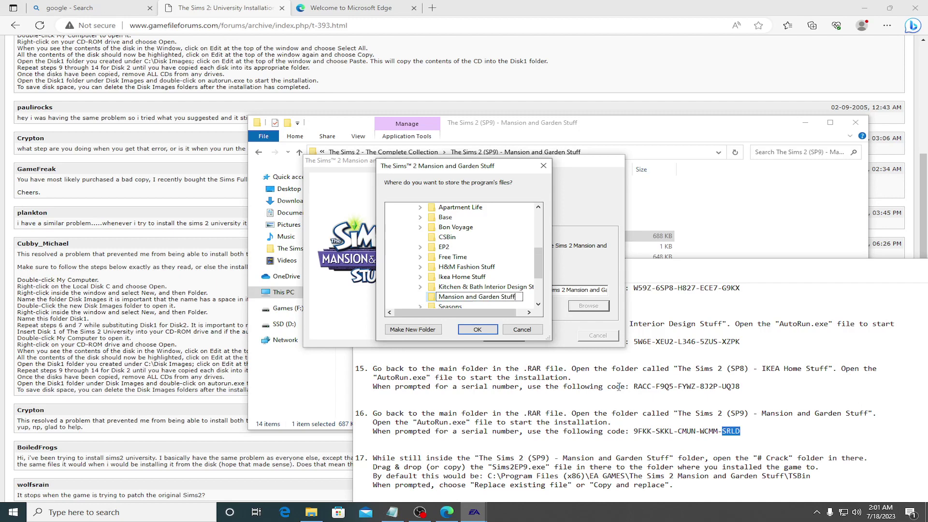
{"action": "key", "text": "Return"}
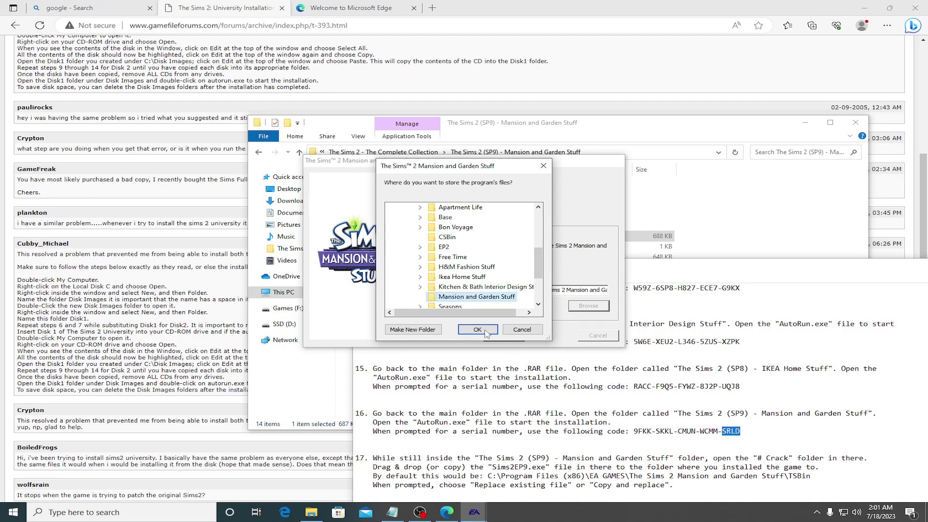
Step: Use the new folder and default program folder, decline online registration, and begin copying
{"action": "left_click", "coordinate": [486, 333]}
{"action": "left_click", "coordinate": [490, 333]}
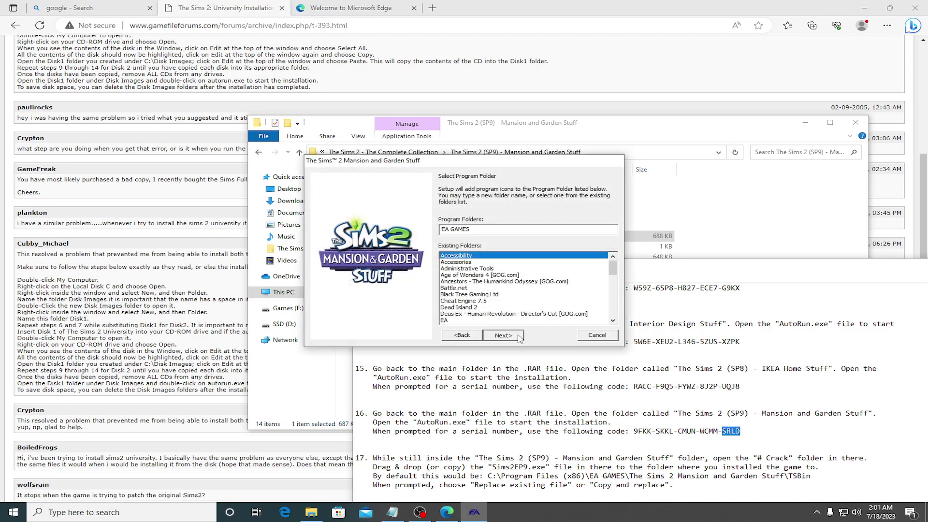
{"action": "left_click", "coordinate": [519, 337]}
{"action": "left_click", "coordinate": [515, 281]}
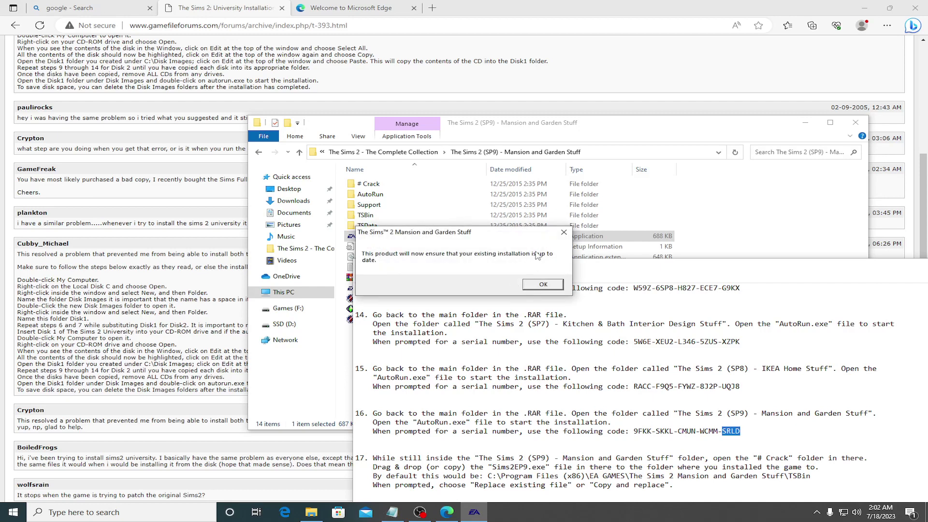
Step: Acknowledge the update notice and finish the Mansion and Garden Stuff installer with Quit selected
{"action": "left_click", "coordinate": [452, 231]}
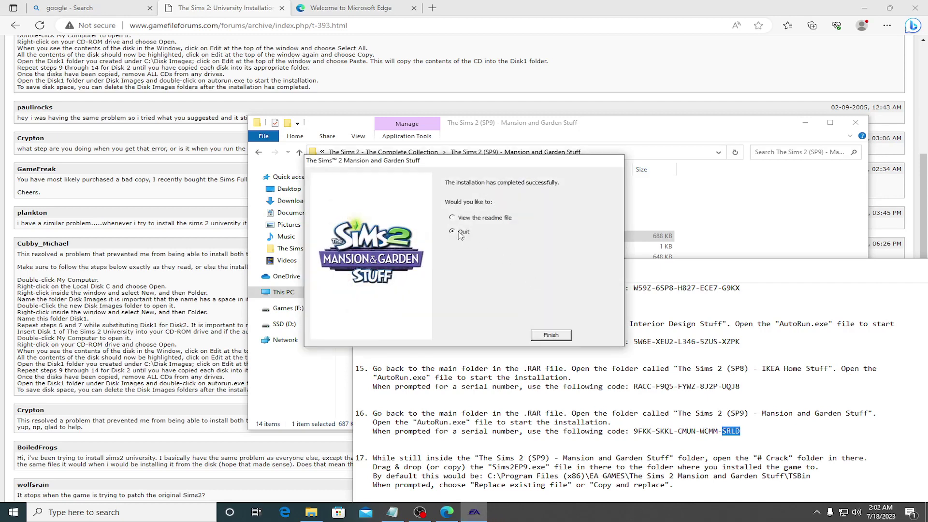
{"action": "left_click", "coordinate": [550, 335]}
{"action": "scroll", "coordinate": [476, 372], "scroll_direction": "down", "scroll_amount": 1}
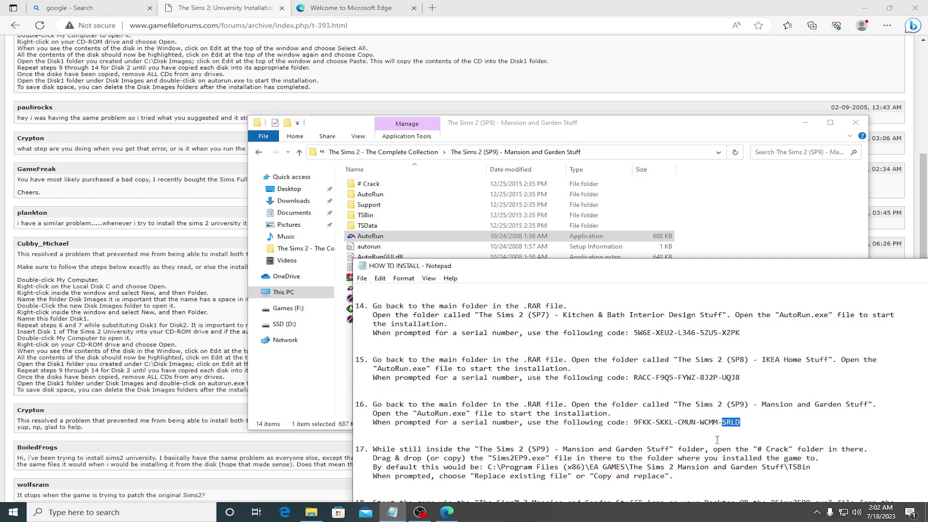
Step: Copy Sims2EP9 from the Mansion and Garden Stuff # Crack folder, then return to the notes
{"action": "double_click", "coordinate": [377, 184]}
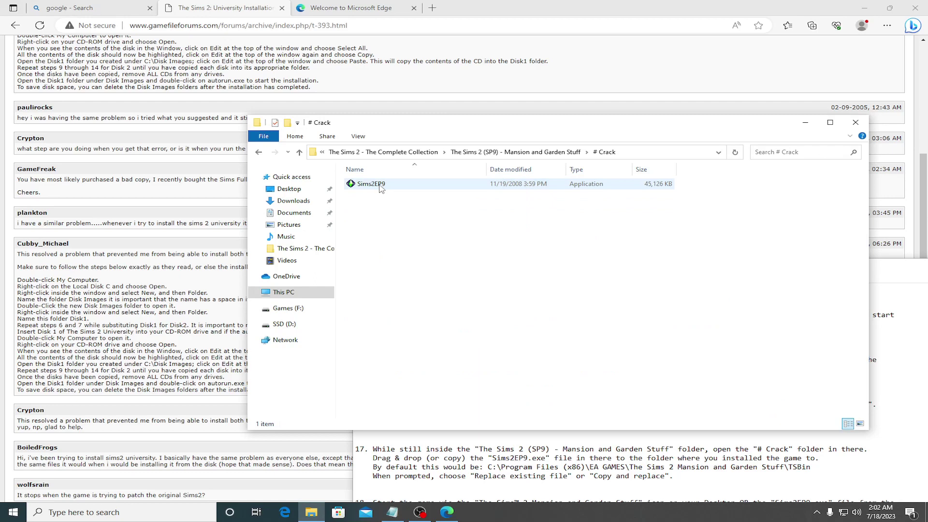
{"action": "left_click", "coordinate": [380, 187]}
{"action": "right_click", "coordinate": [379, 185]}
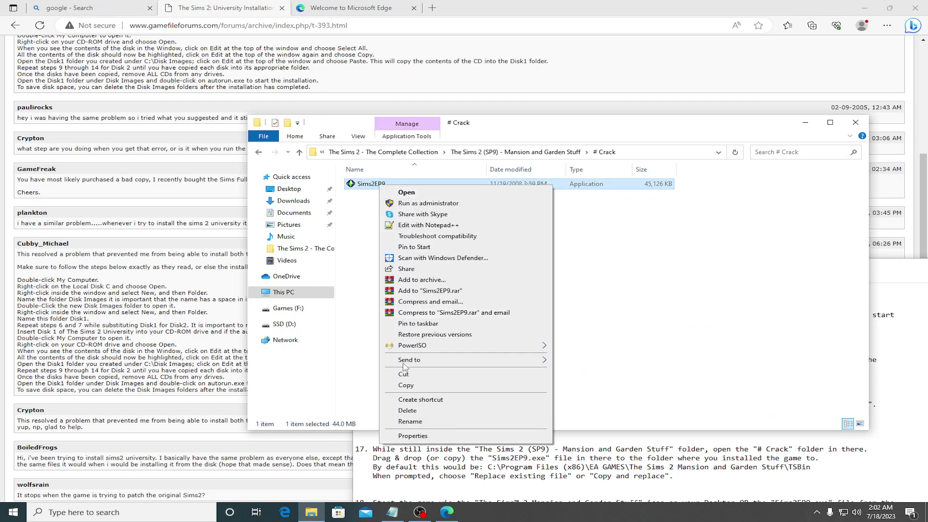
{"action": "left_click", "coordinate": [406, 386]}
{"action": "left_click", "coordinate": [621, 458]}
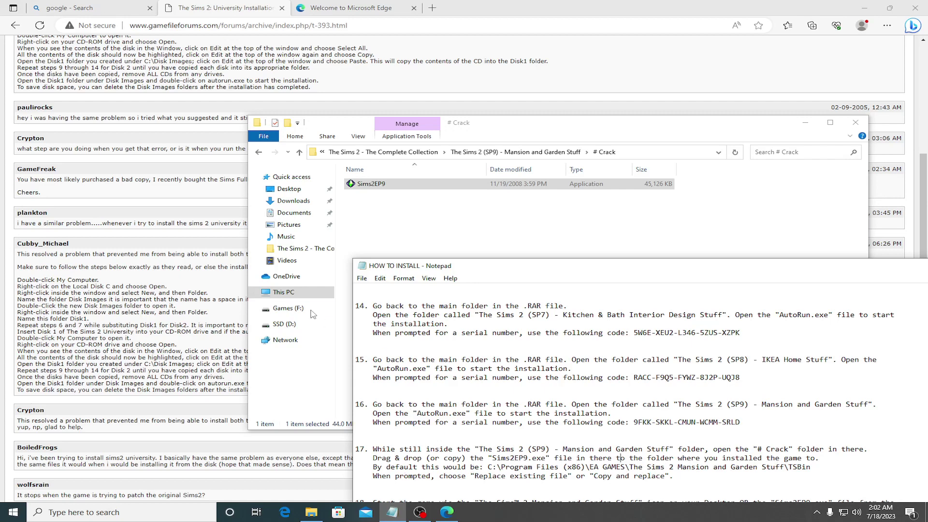
Step: Navigate to D:\Games\Sims 2\Mansion and Garden Stuff\TSBin in File Explorer
{"action": "left_click", "coordinate": [283, 292]}
{"action": "left_click", "coordinate": [553, 297]}
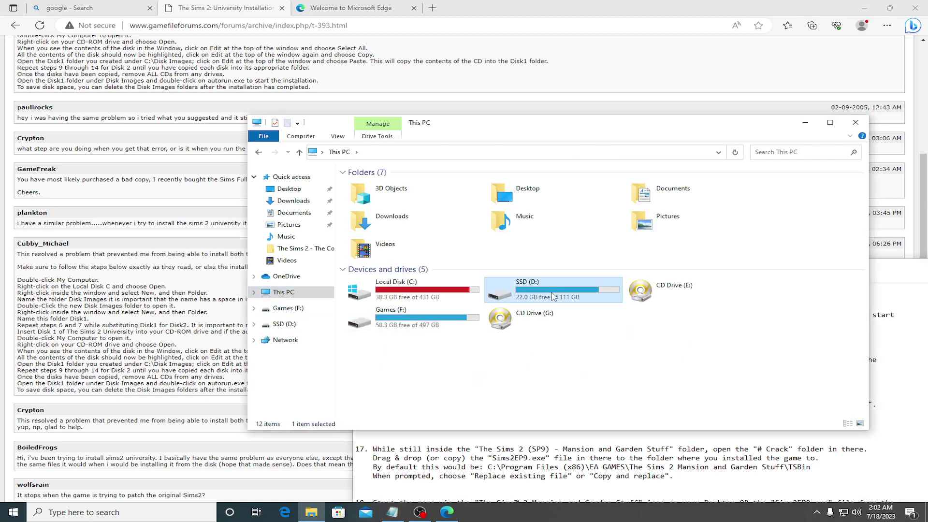
{"action": "double_click", "coordinate": [553, 296]}
{"action": "double_click", "coordinate": [373, 188]}
{"action": "double_click", "coordinate": [377, 216]}
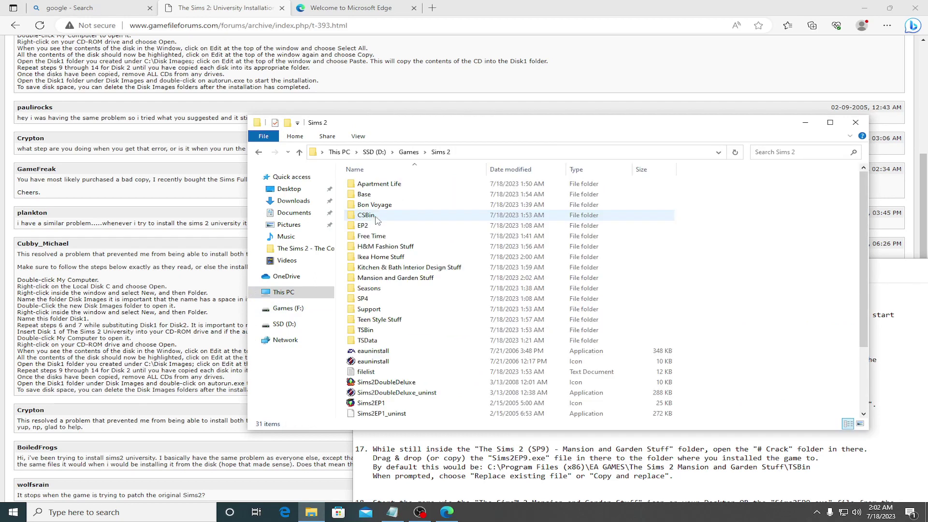
{"action": "double_click", "coordinate": [382, 278]}
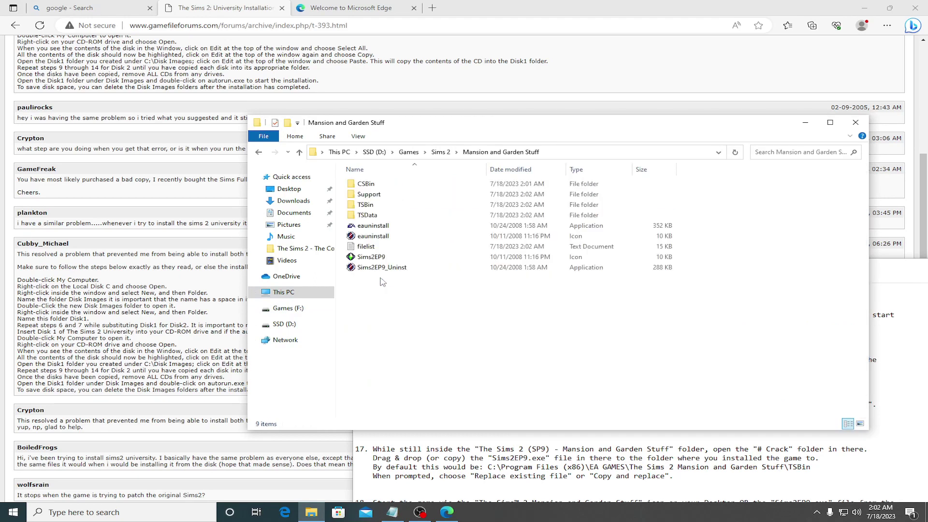
{"action": "double_click", "coordinate": [372, 209]}
Step: Paste the Sims2EP9 crack into TSBin, replacing the existing file in the destination
{"action": "right_click", "coordinate": [407, 322]}
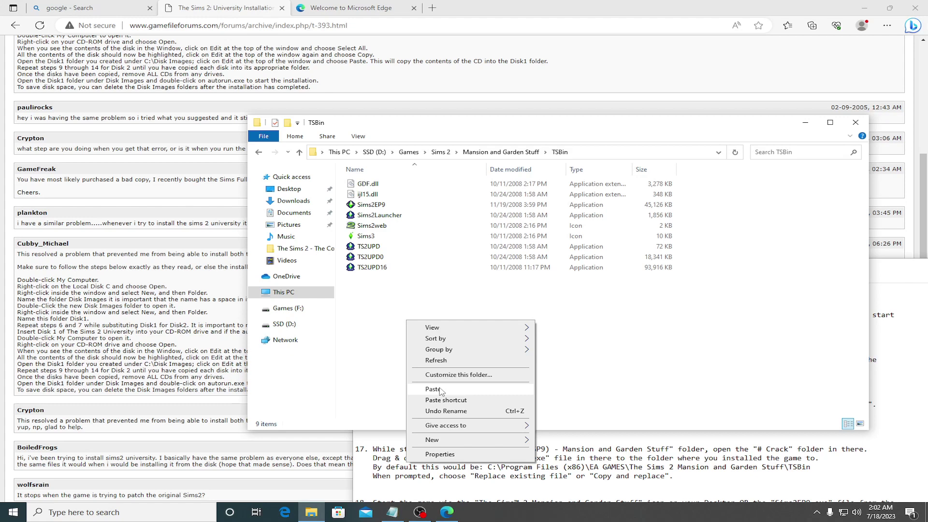
{"action": "left_click", "coordinate": [439, 389]}
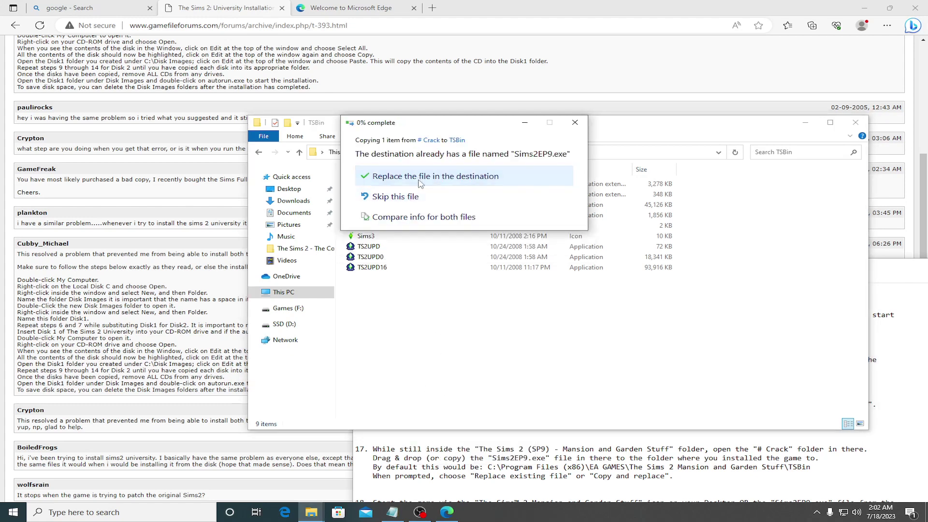
{"action": "left_click", "coordinate": [420, 179]}
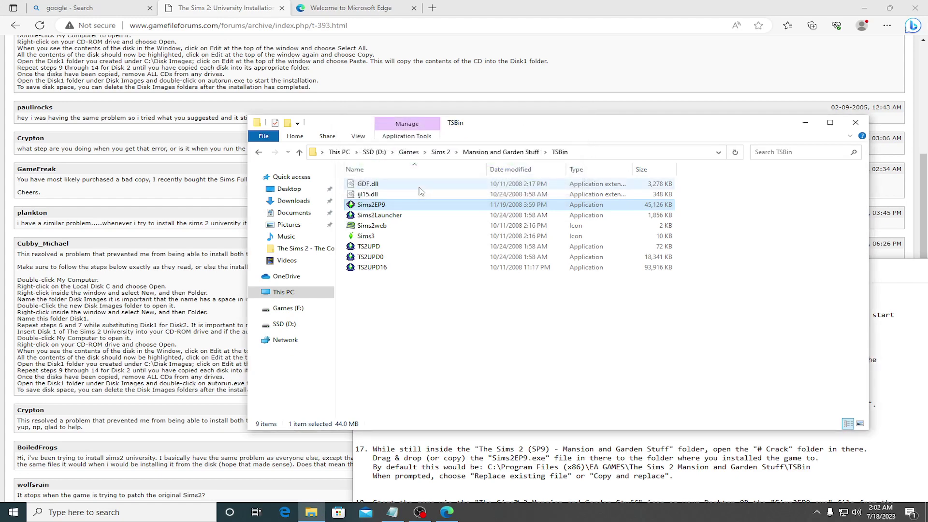
{"action": "left_click", "coordinate": [417, 221]}
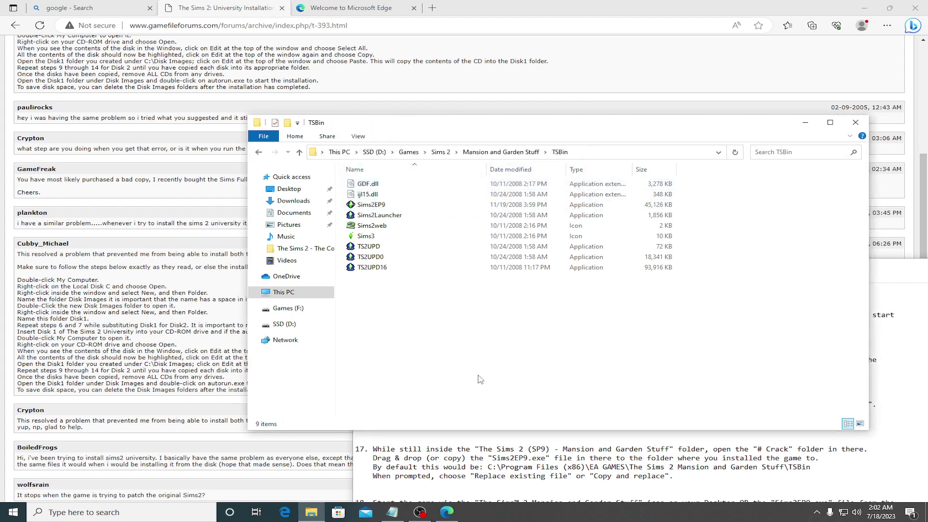
{"action": "left_click", "coordinate": [569, 454]}
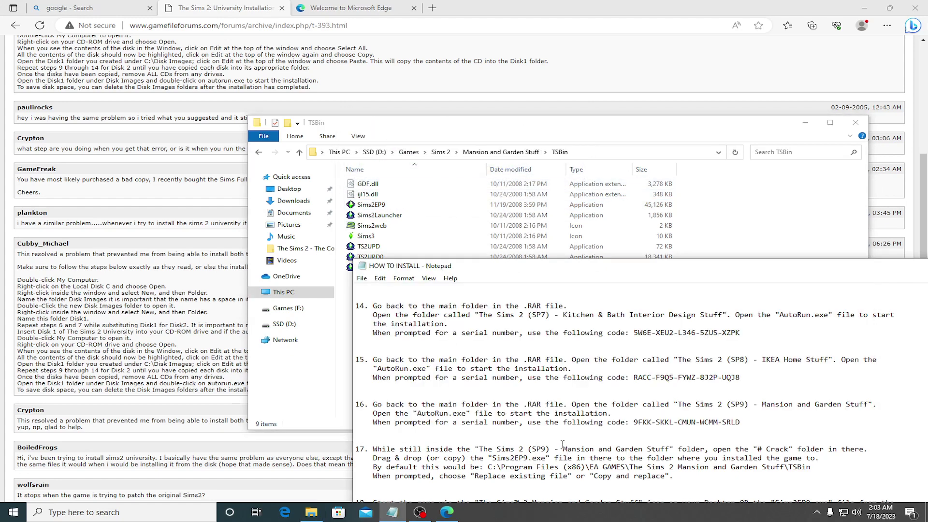
Step: Reposition the Notepad notes to show step 18 and close the Edge browser window
{"action": "left_click_drag", "start_coordinate": [623, 271], "coordinate": [614, 175]}
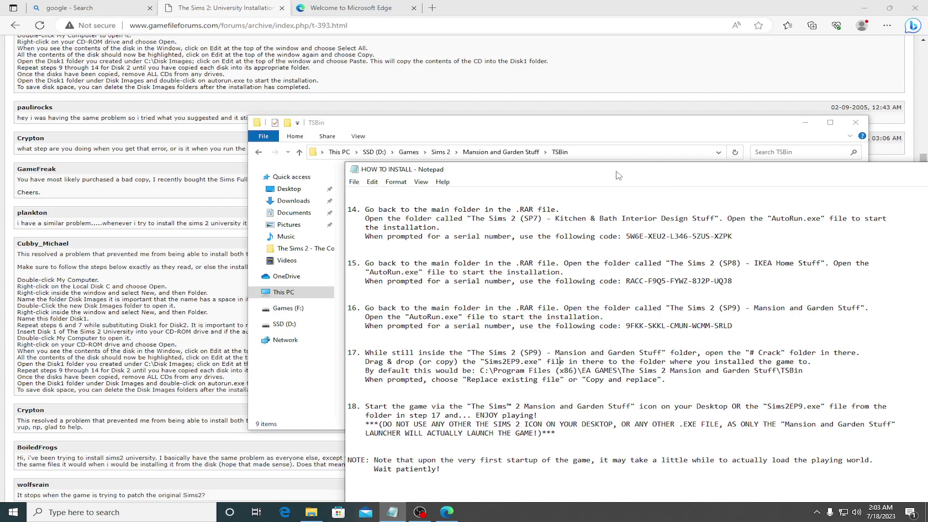
{"action": "left_click_drag", "start_coordinate": [617, 176], "coordinate": [671, 210]}
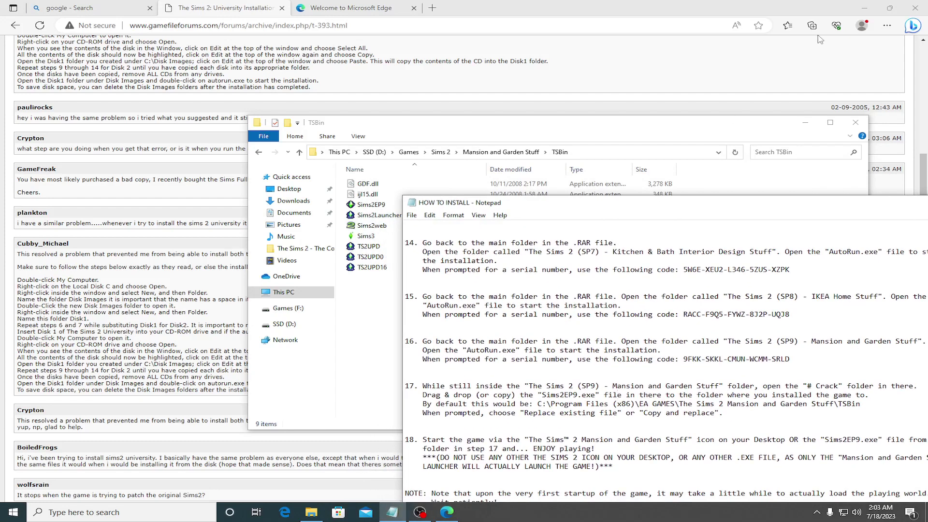
{"action": "left_click", "coordinate": [915, 8]}
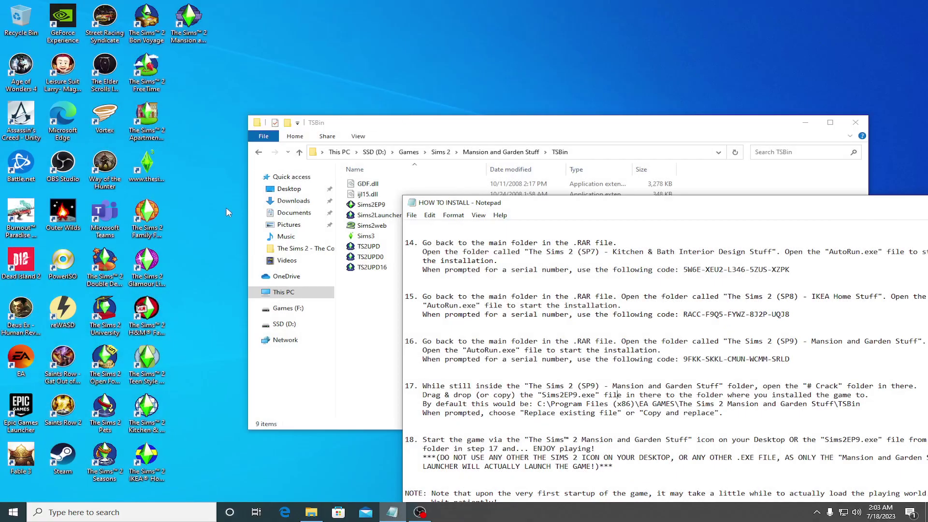
Step: Review the Sims 2 desktop shortcuts and move Mansion and Garden Stuff to open space
{"action": "left_click", "coordinate": [146, 459]}
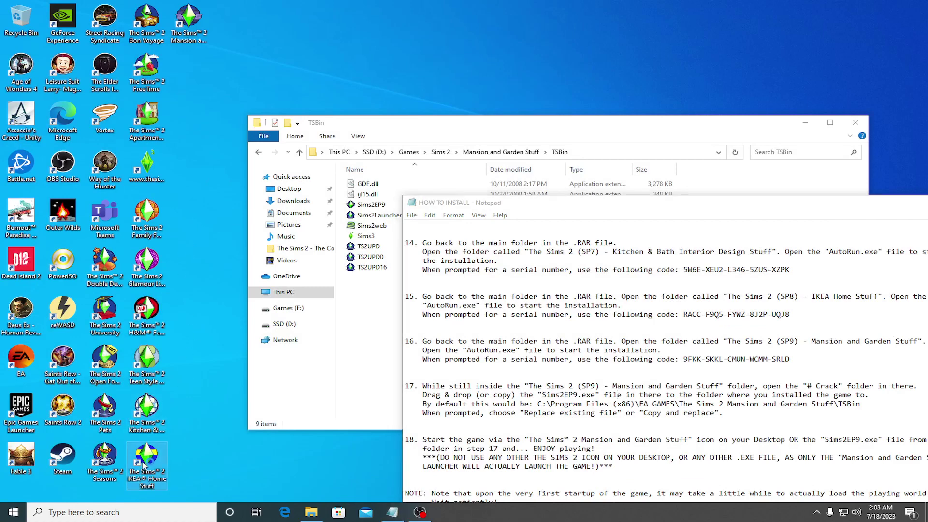
{"action": "left_click", "coordinate": [153, 366]}
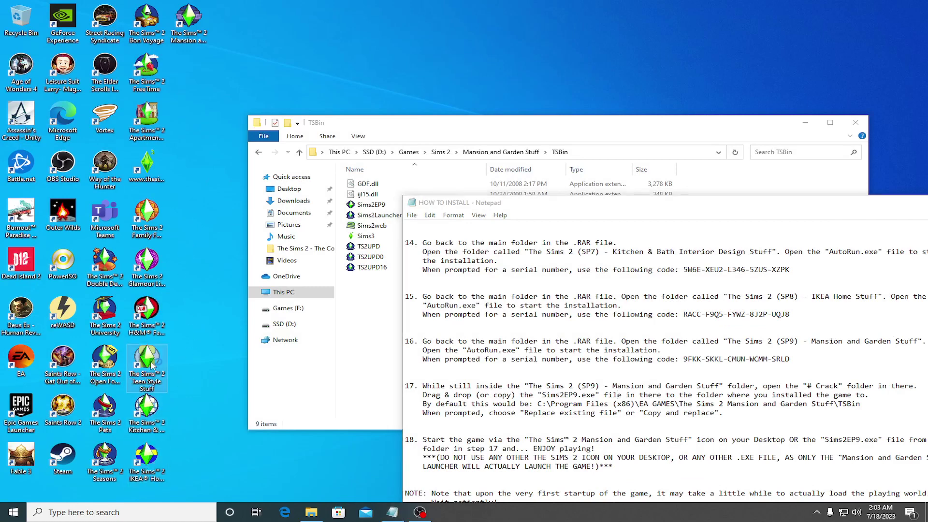
{"action": "left_click", "coordinate": [156, 305]}
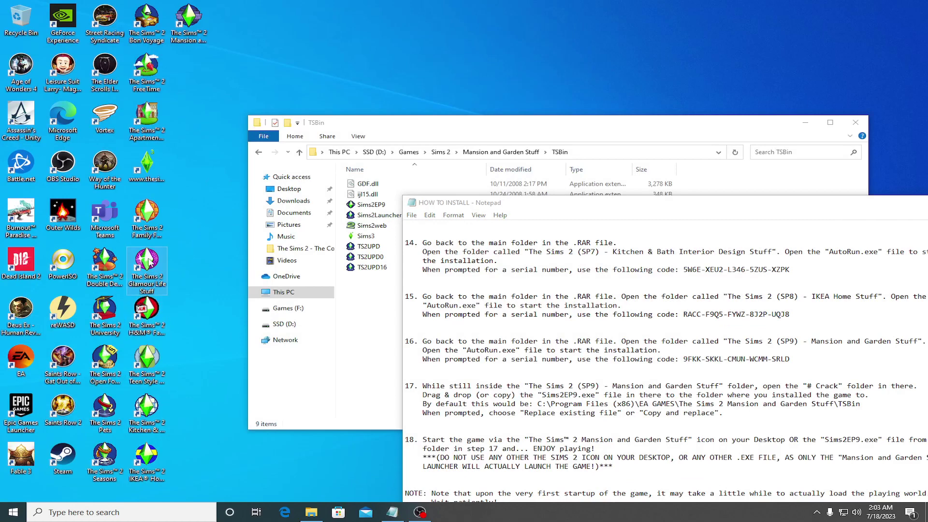
{"action": "left_click", "coordinate": [147, 218]}
{"action": "left_click", "coordinate": [104, 265]}
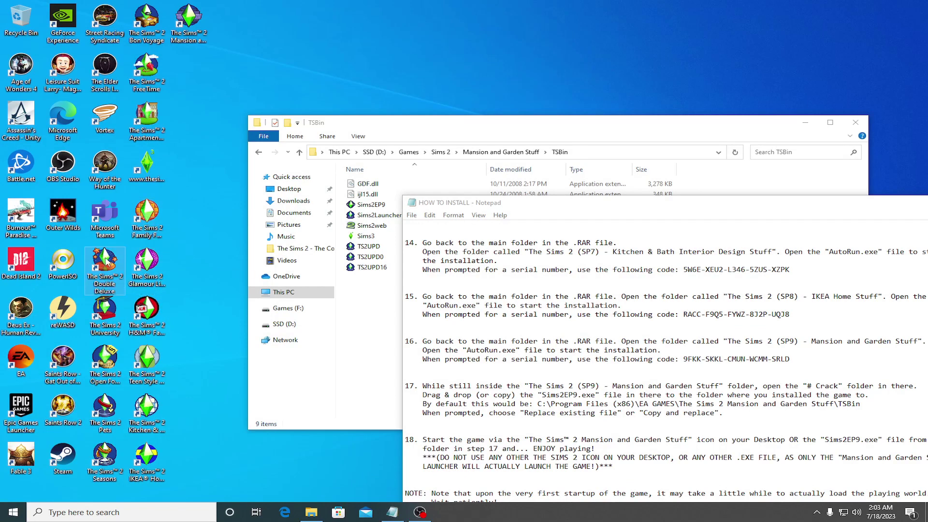
{"action": "left_click", "coordinate": [106, 320]}
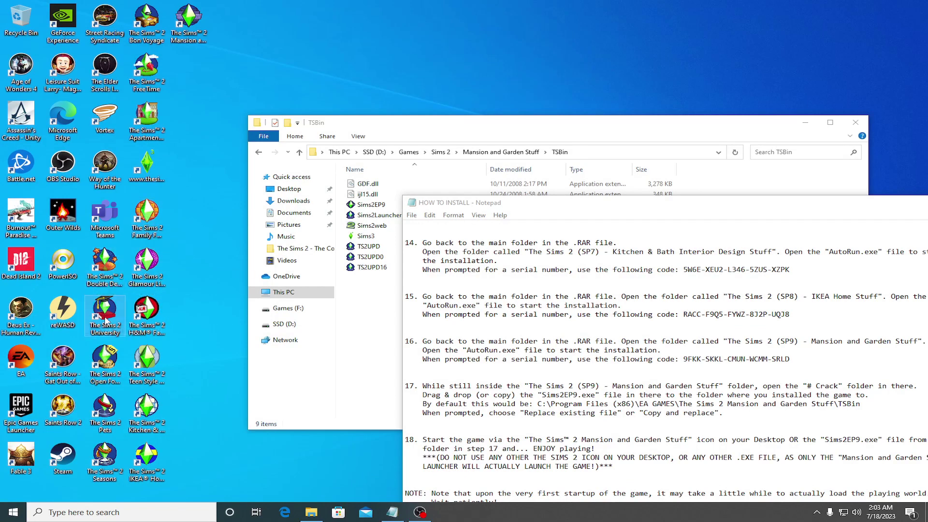
{"action": "left_click", "coordinate": [147, 121]}
{"action": "left_click", "coordinate": [152, 64]}
{"action": "left_click", "coordinate": [198, 20]}
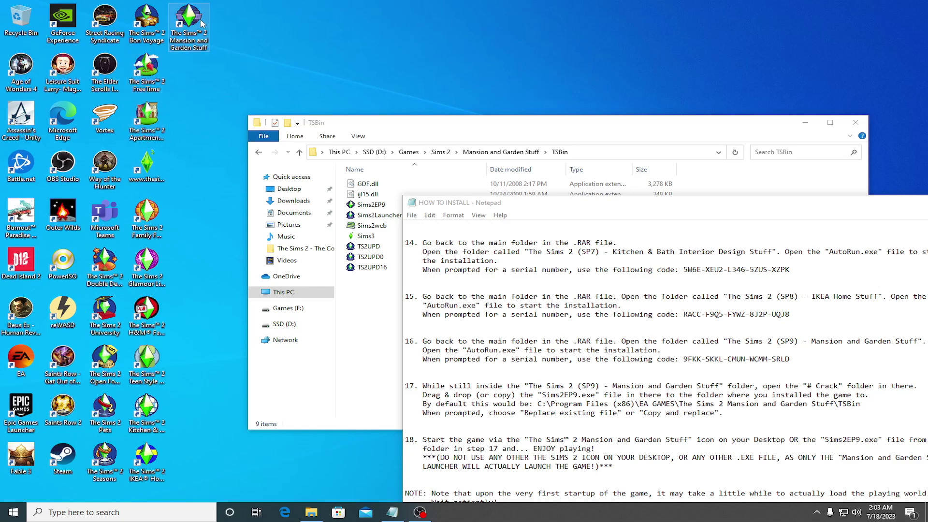
{"action": "left_click_drag", "start_coordinate": [199, 20], "coordinate": [325, 22]}
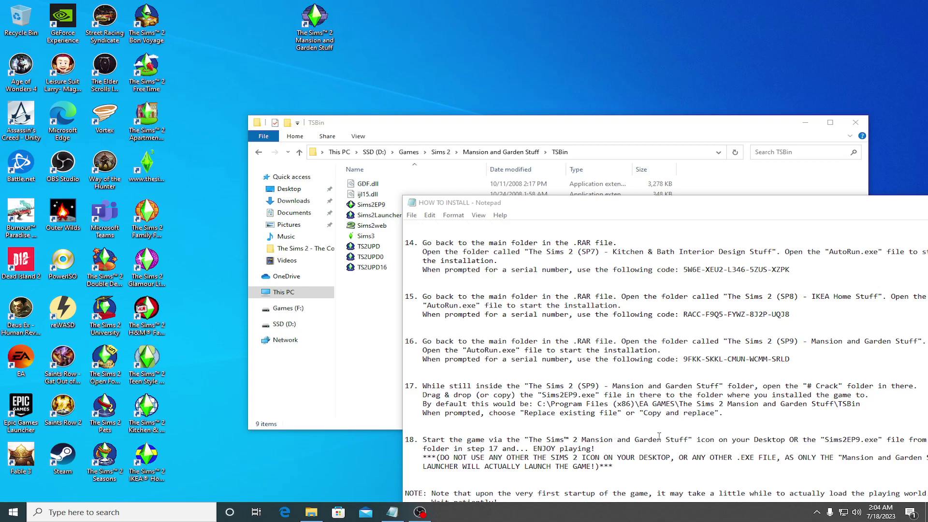
Step: Close the install notes and TSBin folder windows, then refresh the desktop
{"action": "left_click_drag", "start_coordinate": [817, 204], "coordinate": [652, 198]}
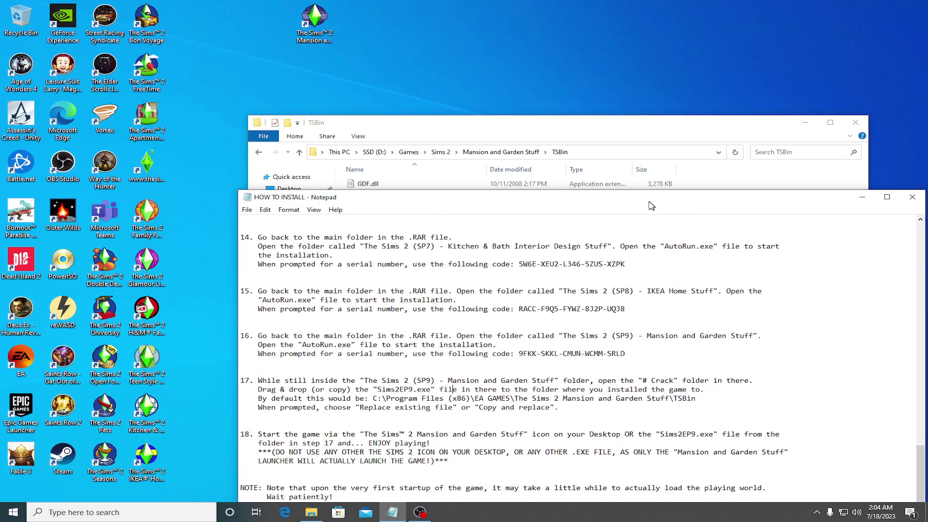
{"action": "left_click", "coordinate": [909, 198]}
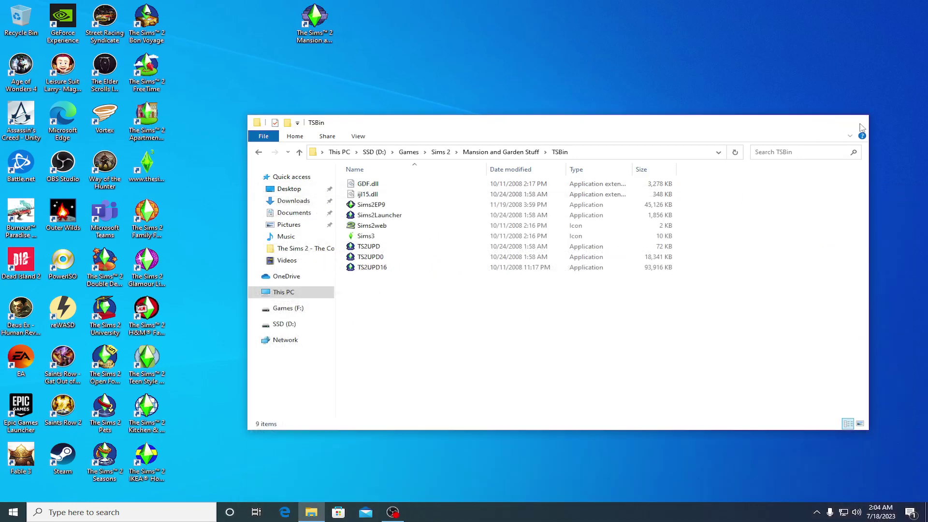
{"action": "left_click", "coordinate": [856, 123]}
{"action": "right_click", "coordinate": [348, 166]}
{"action": "left_click", "coordinate": [370, 196]}
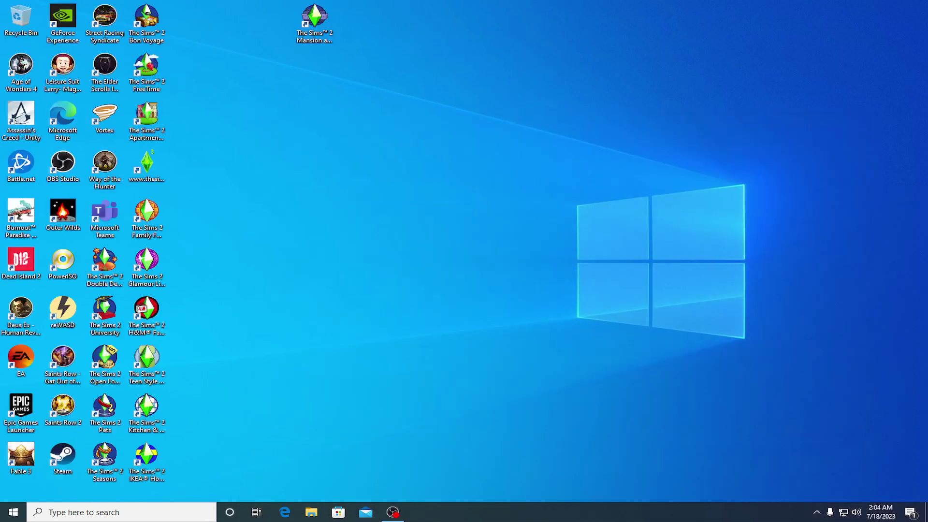
Step: Launch The Sims 2 Mansion and Garden Stuff from its desktop shortcut and press Play in the launcher
{"action": "left_click", "coordinate": [399, 518]}
{"action": "left_click", "coordinate": [399, 517]}
{"action": "left_click", "coordinate": [314, 19]}
{"action": "left_click", "coordinate": [462, 238]}
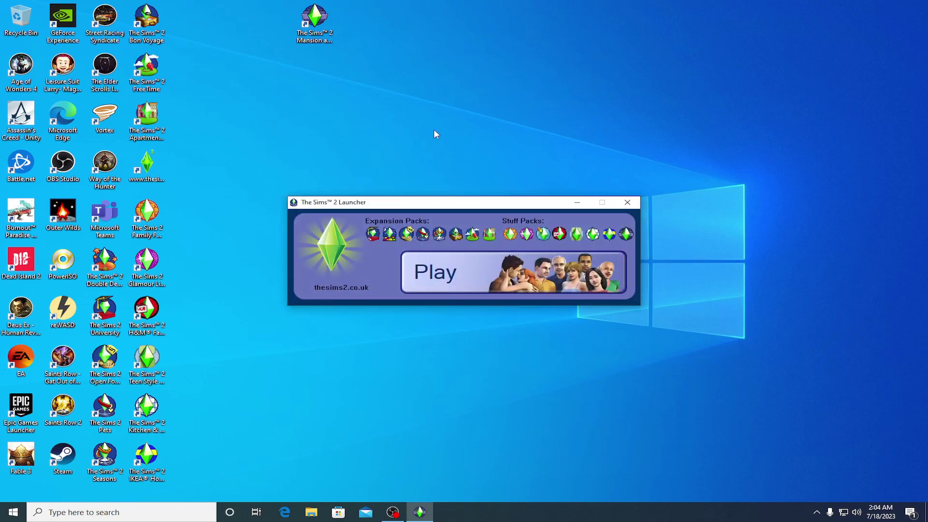
{"action": "left_click", "coordinate": [449, 271]}
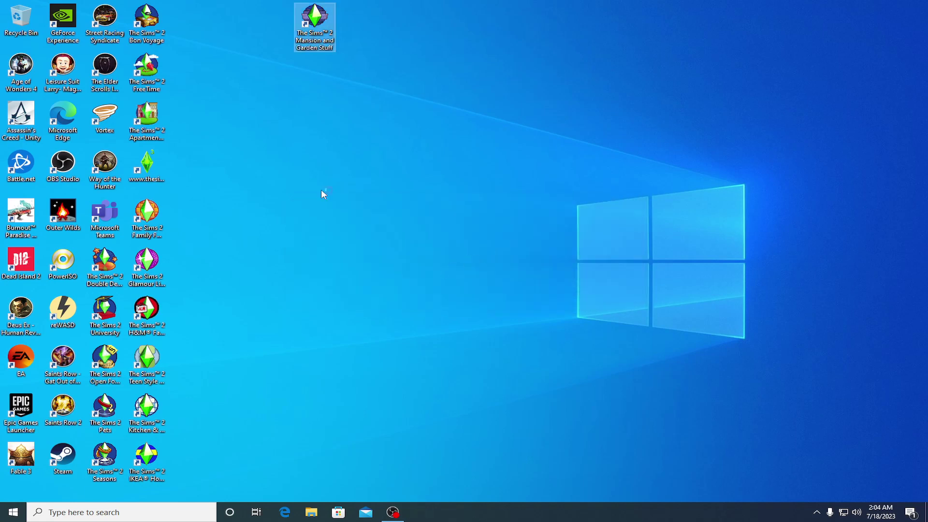